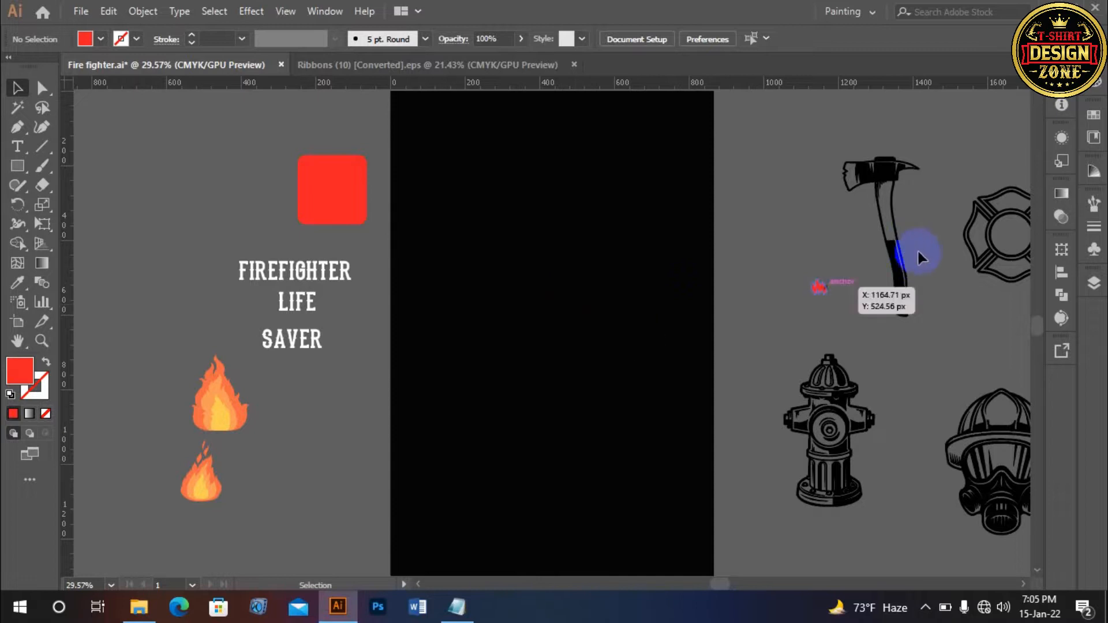
Look over the lettering, flames, axe, badges, hydrant and masked helmet laid out around the black artboard.
key(space)
drag(756, 298, 704, 269)
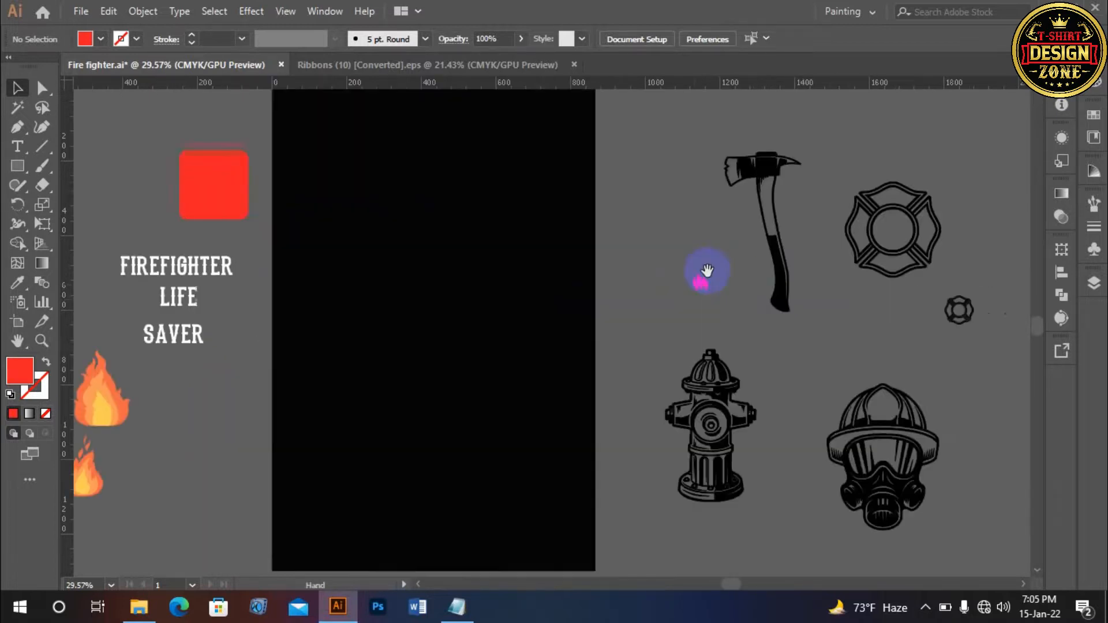
drag(606, 373, 653, 365)
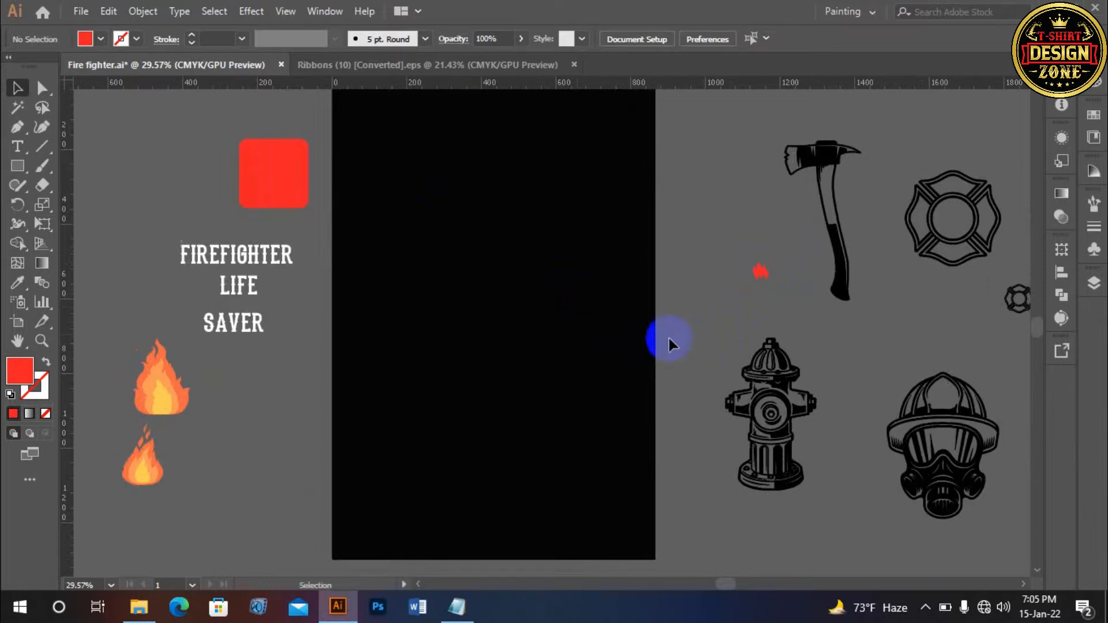
drag(673, 380, 588, 406)
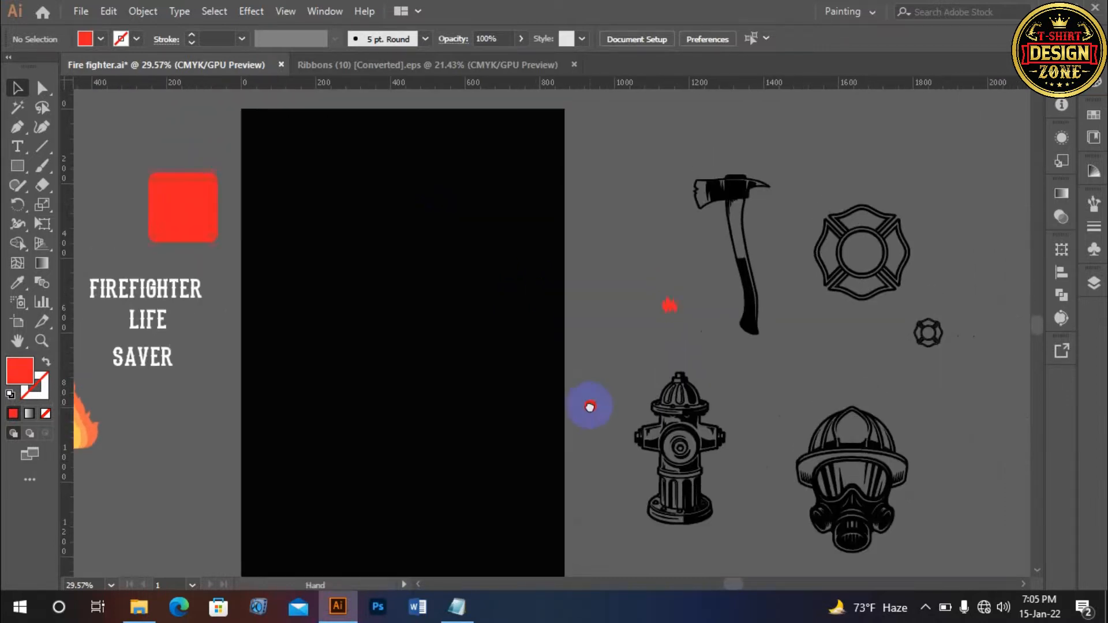
drag(684, 516, 554, 327)
drag(650, 322, 729, 518)
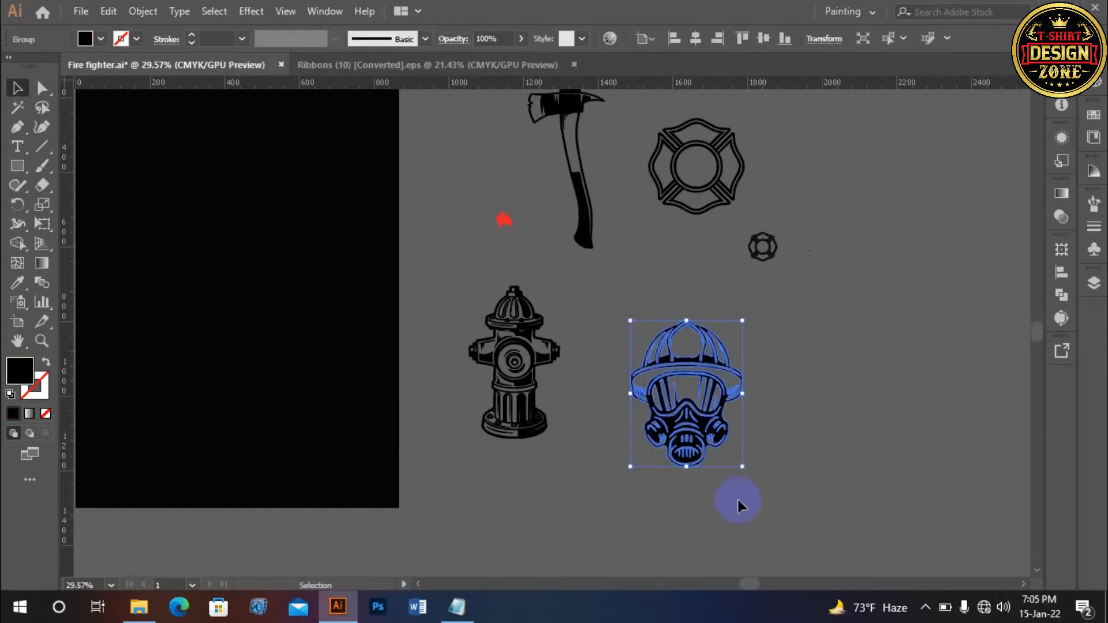
click(777, 453)
Move the small firefighter badge down into the empty space beside the masked helmet.
ctrl+click(676, 375)
drag(659, 300, 710, 358)
ctrl+click(601, 346)
ctrl+click(601, 346)
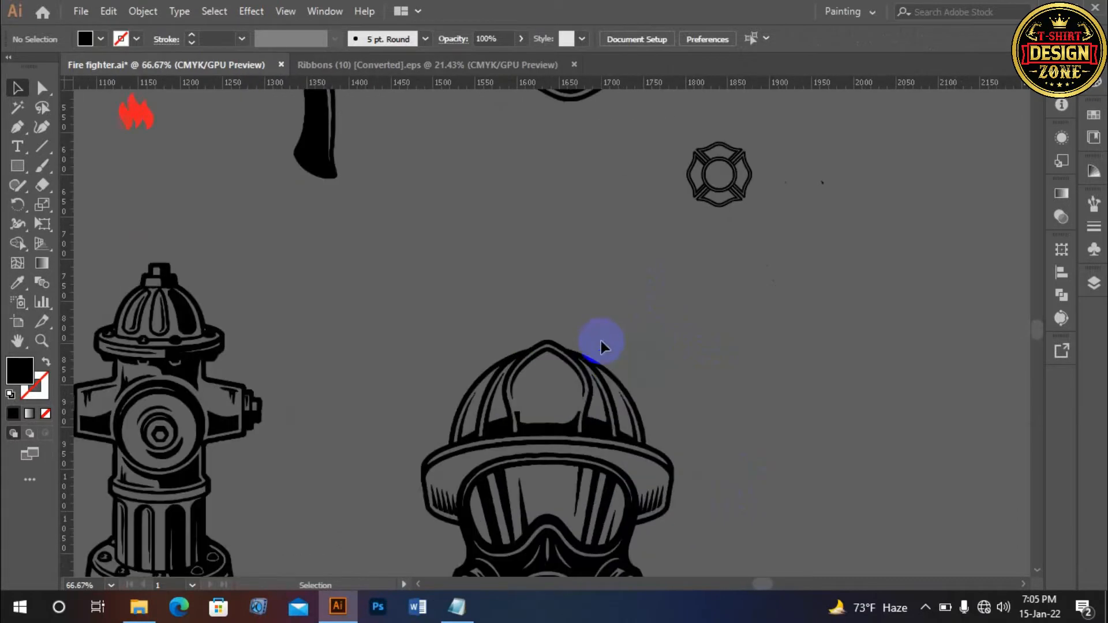
drag(564, 436, 600, 292)
drag(747, 227, 724, 337)
drag(732, 144, 815, 441)
Delete the stray specks above the masked helmet.
click(770, 124)
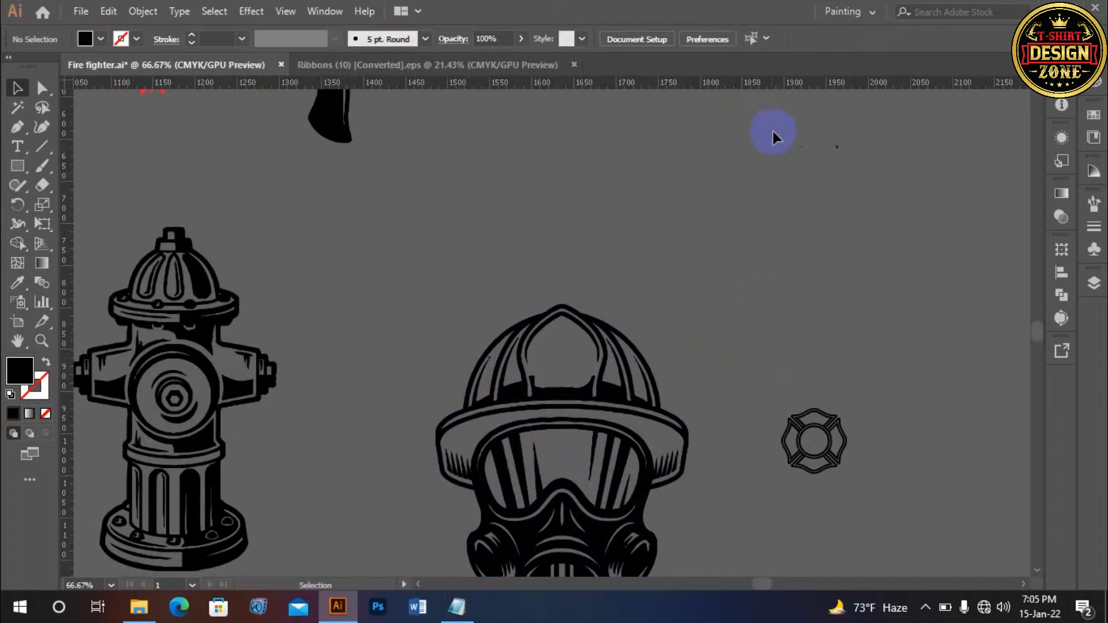
drag(772, 128, 850, 217)
key(Delete)
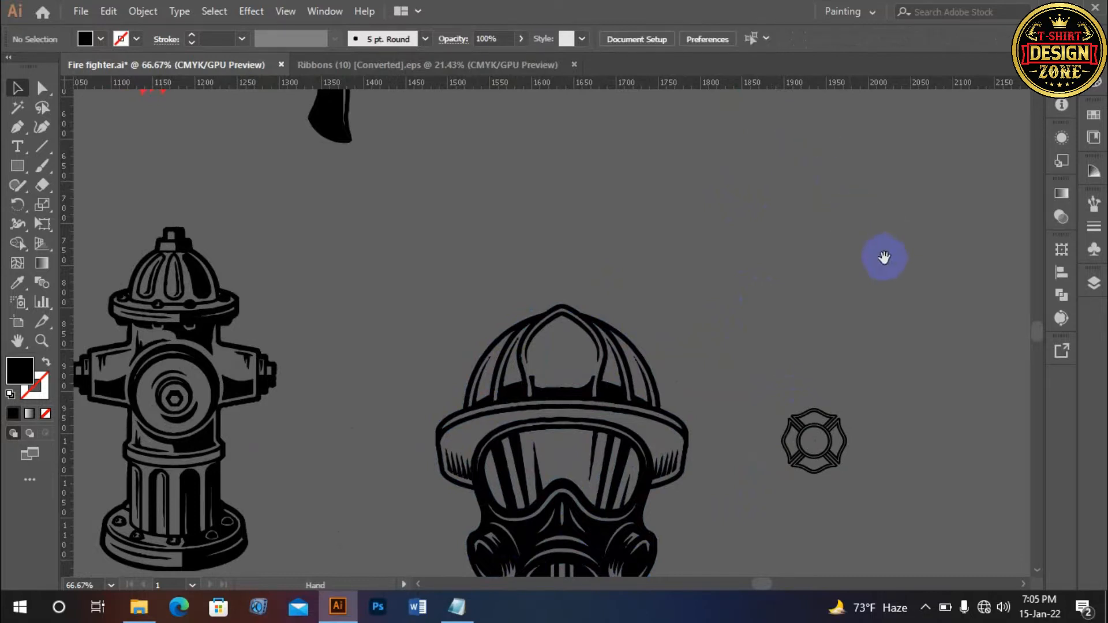
Group all parts of the helmet and gas mask artwork.
drag(716, 376, 730, 291)
click(846, 463)
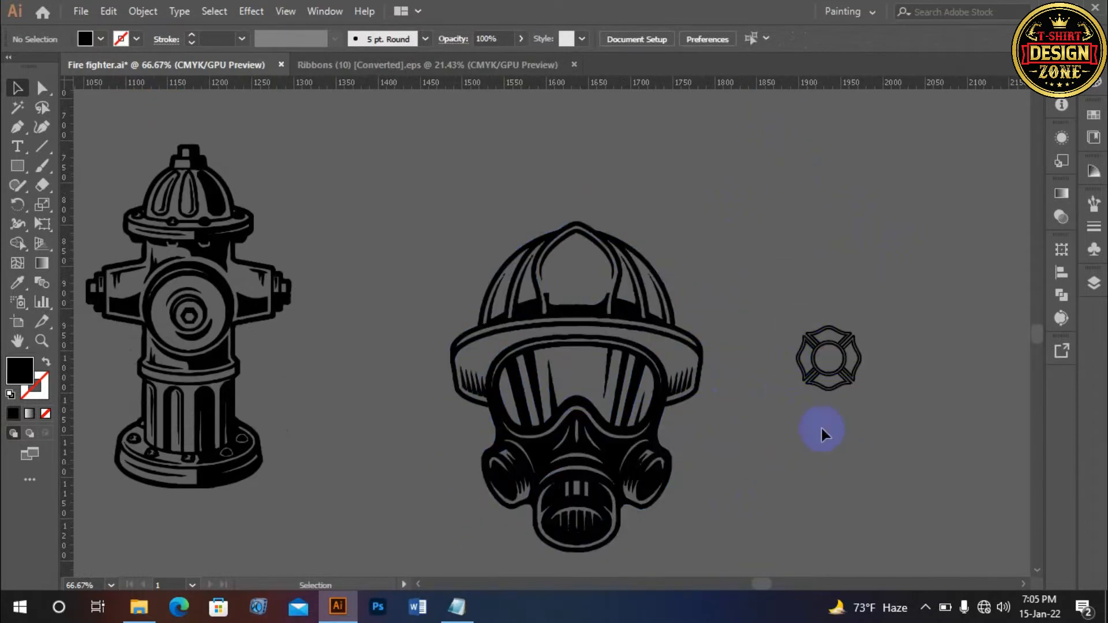
drag(386, 145, 675, 492)
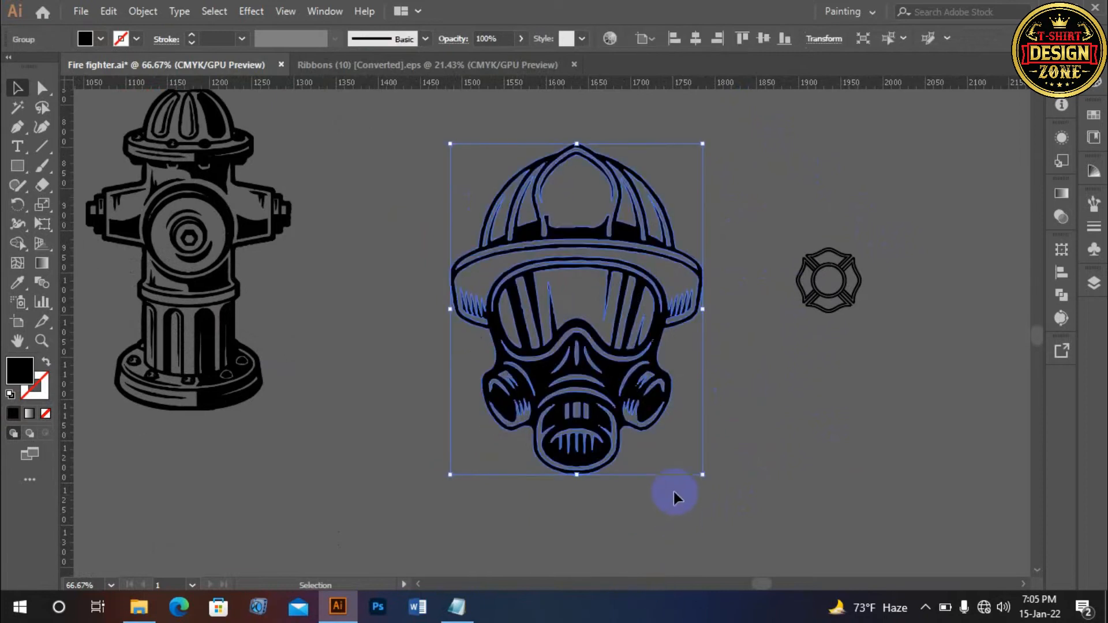
key(ctrl+g)
click(788, 480)
Place the small firefighter badge inside the blank front shield of the helmet.
drag(803, 207, 584, 205)
click(693, 175)
Erase part of the helmet's black band directly below the badge with the Eraser tool to make room for it.
ctrl+click(587, 281)
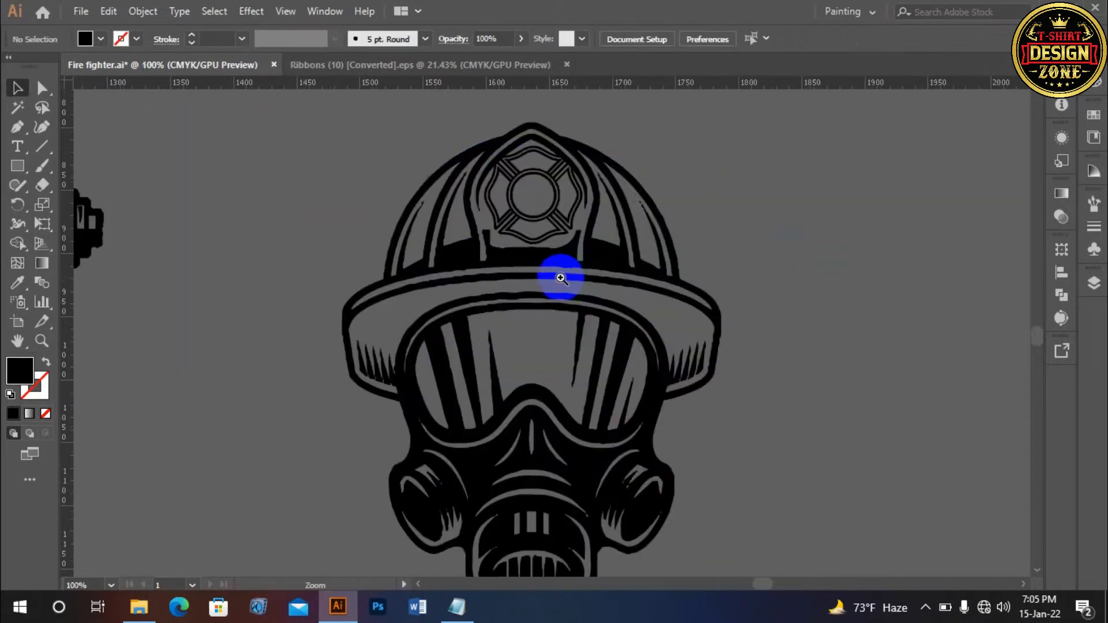
ctrl+click(567, 282)
ctrl+click(563, 282)
drag(525, 308, 581, 250)
click(476, 291)
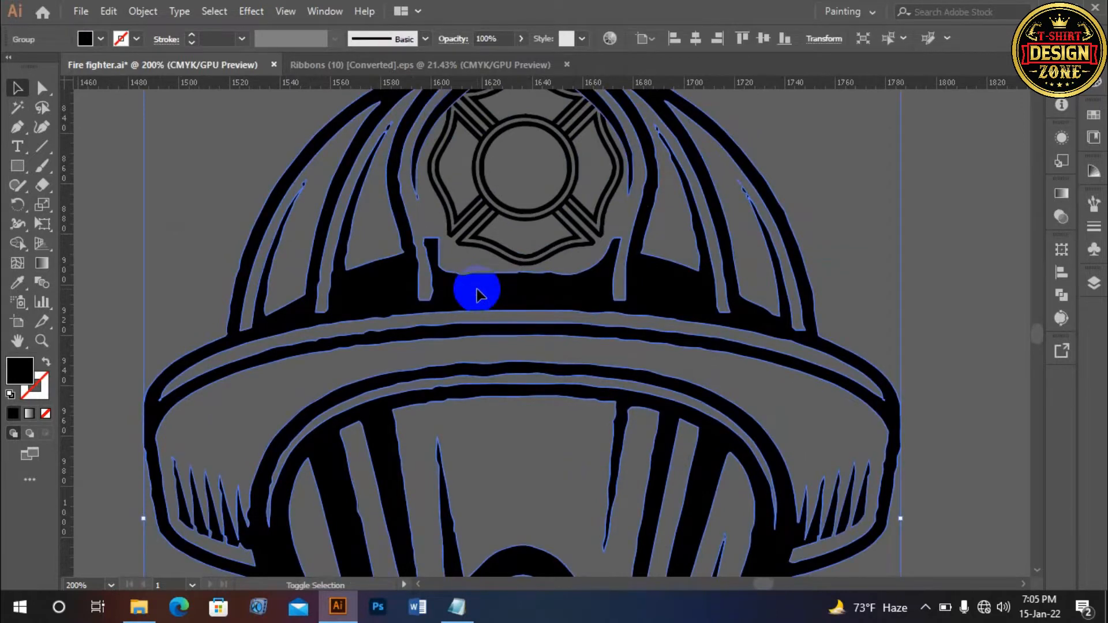
key(shift+e)
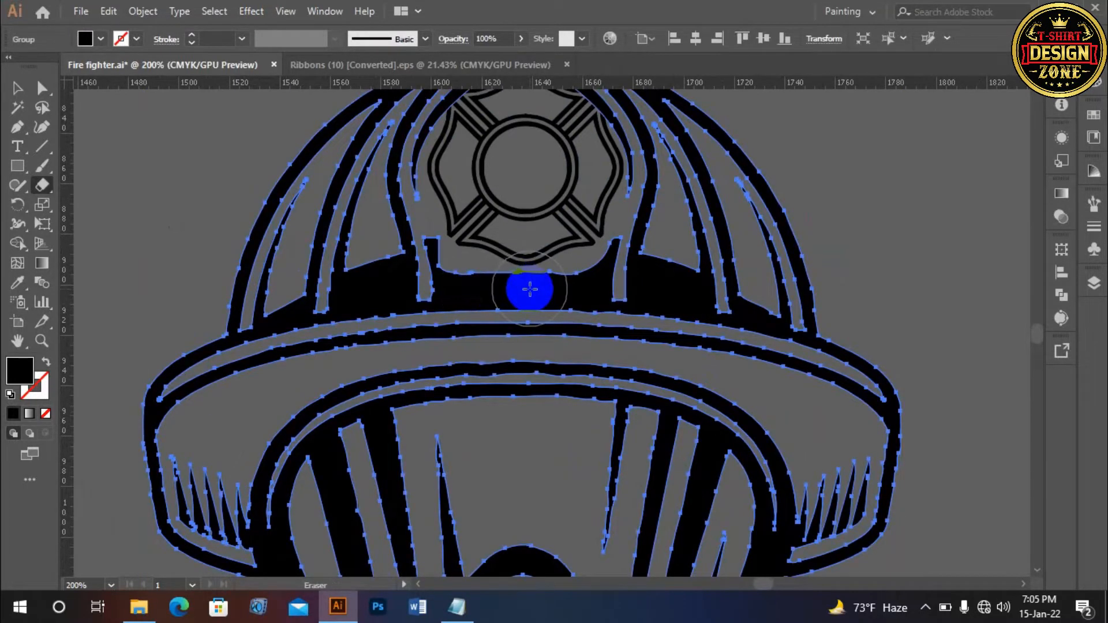
mouse_move(530, 289)
mouse_down()
mouse_move(607, 238)
mouse_move(534, 257)
mouse_move(441, 235)
mouse_move(459, 262)
mouse_move(548, 278)
mouse_up()
scroll(549, 269, up, 2)
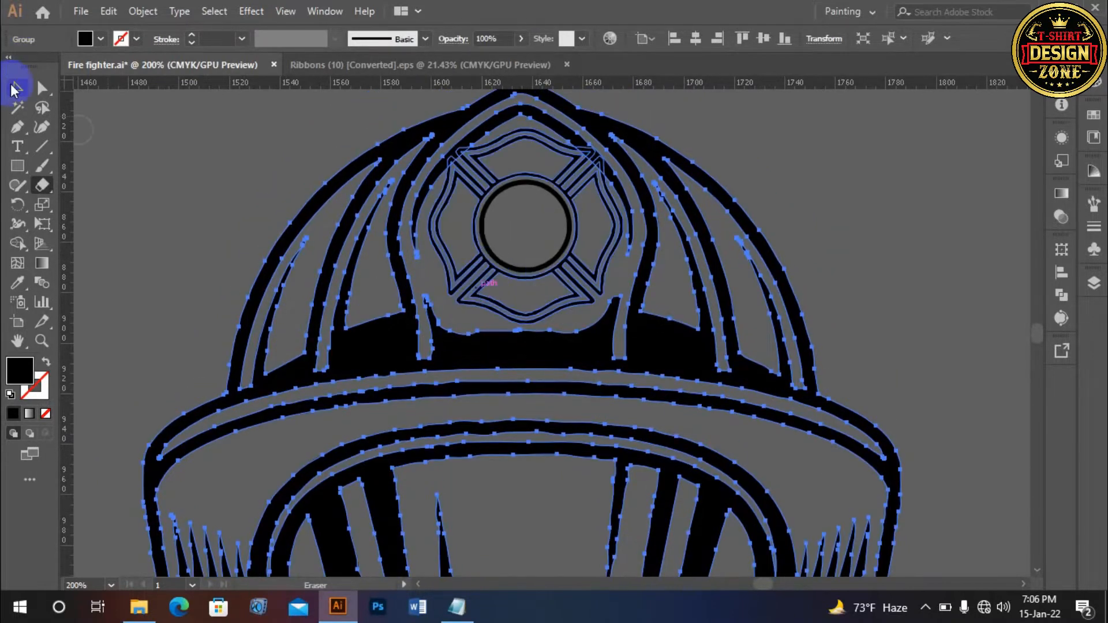
Nudge the badge slightly down within the helmet's front shield.
click(17, 87)
click(565, 396)
click(525, 279)
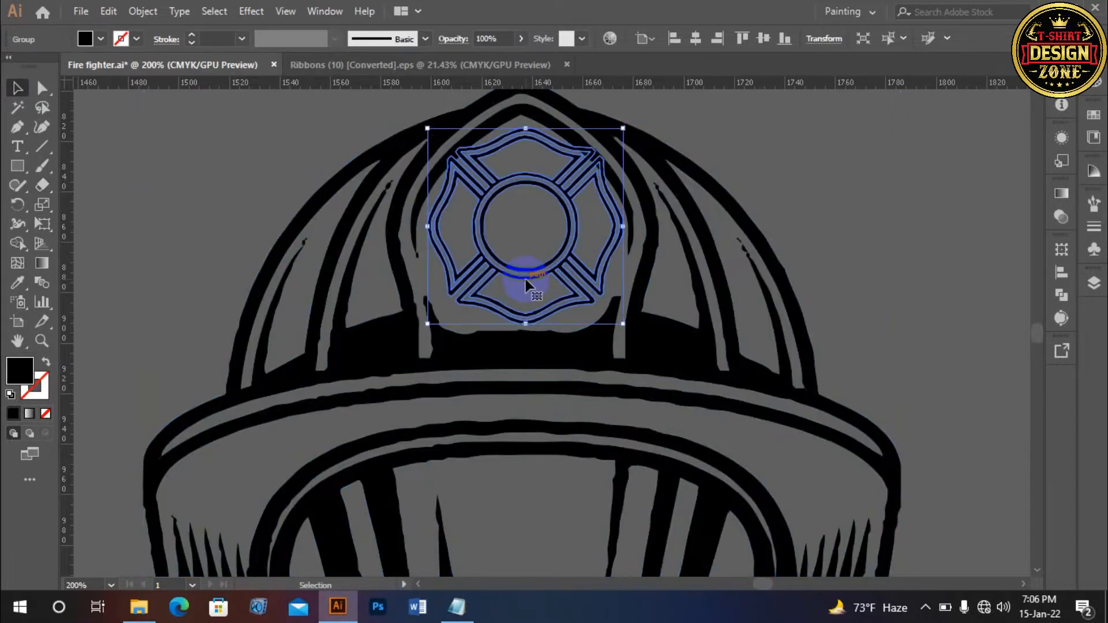
key(Down)
key(Down)
key(Down)
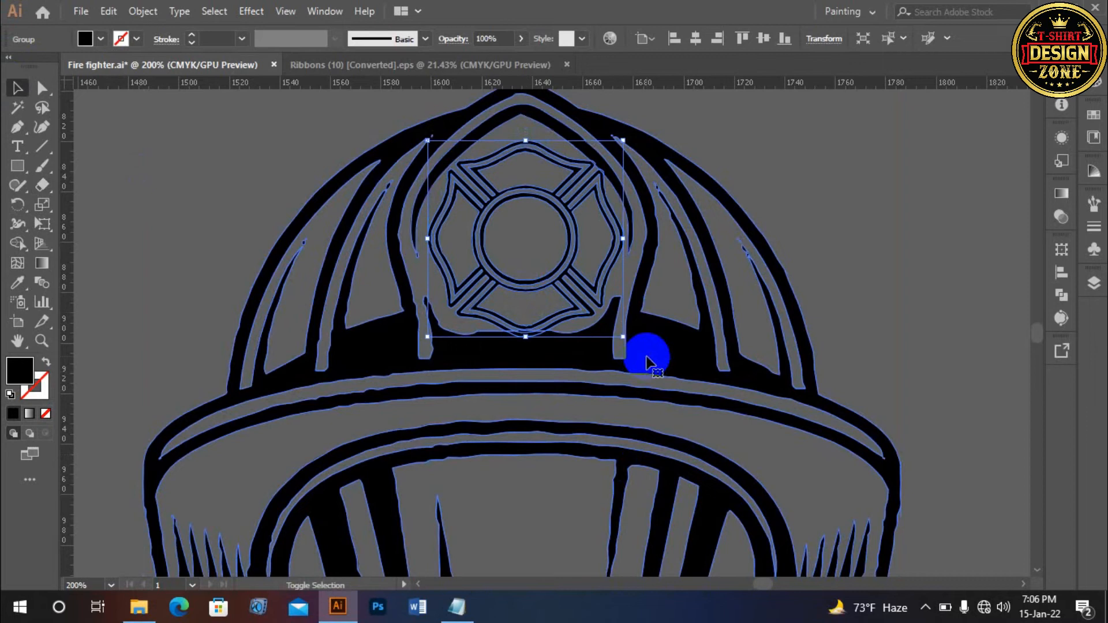
Center the badge horizontally on the helmet, keeping the helmet as the key object.
click(665, 235)
click(698, 39)
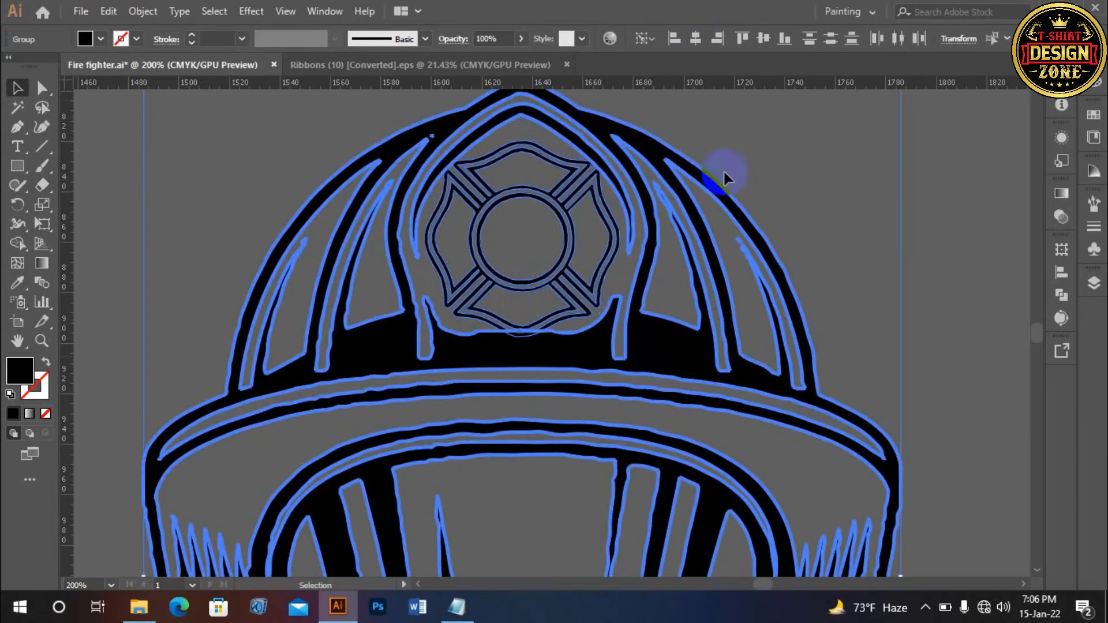
click(872, 257)
Erase a curved notch in the helmet's black band around the badge's lower tip, using a larger eraser size.
ctrl+click(503, 321)
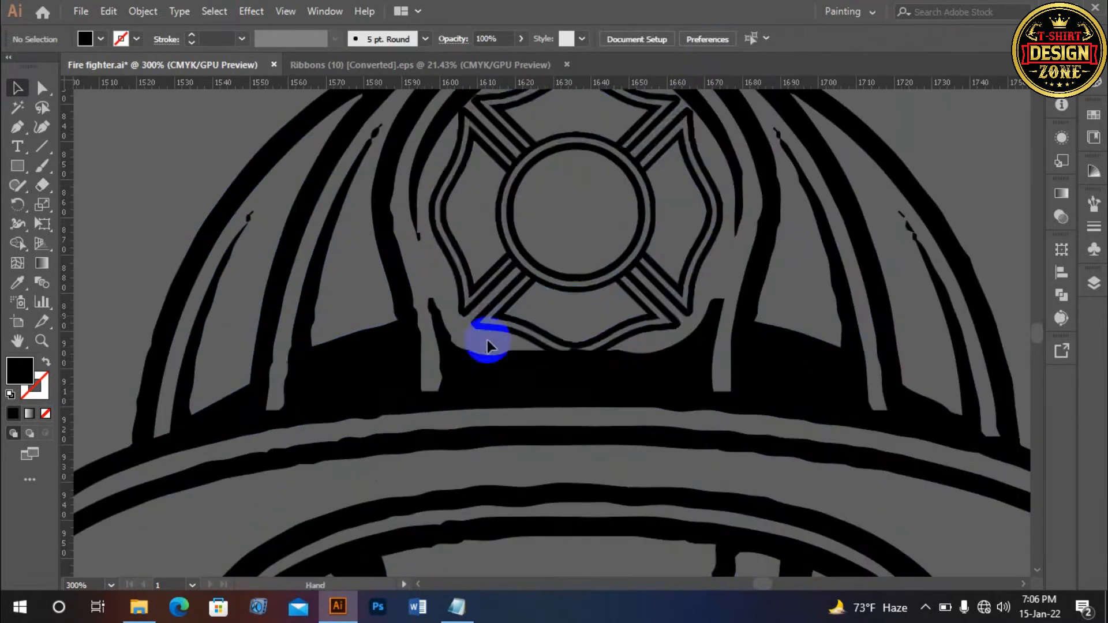
drag(546, 330, 534, 332)
scroll(571, 340, down, 2)
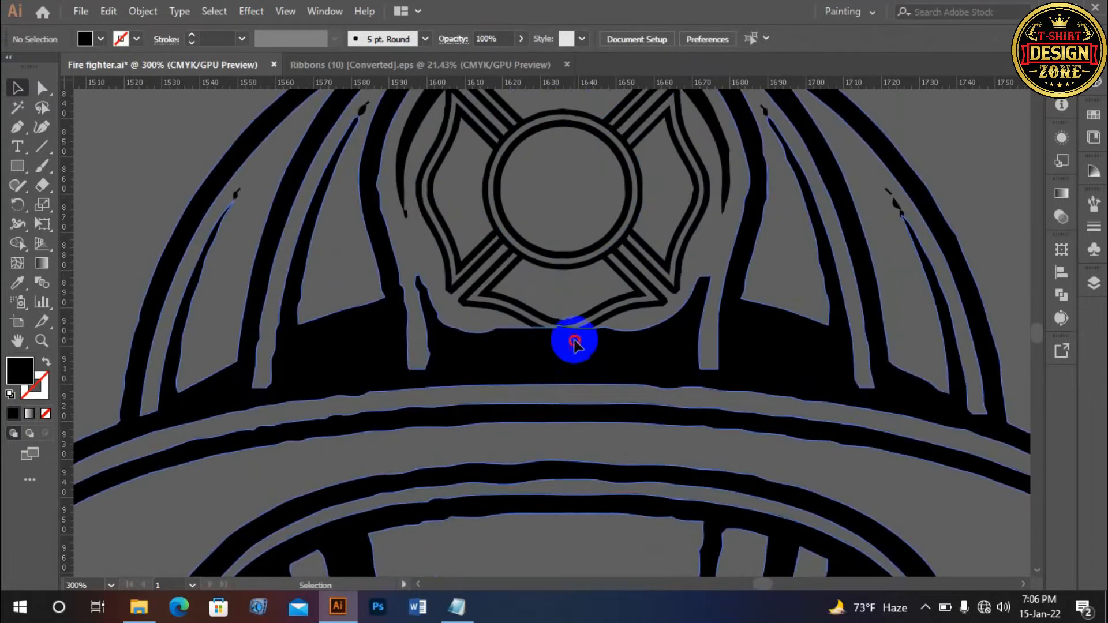
click(574, 345)
click(560, 363)
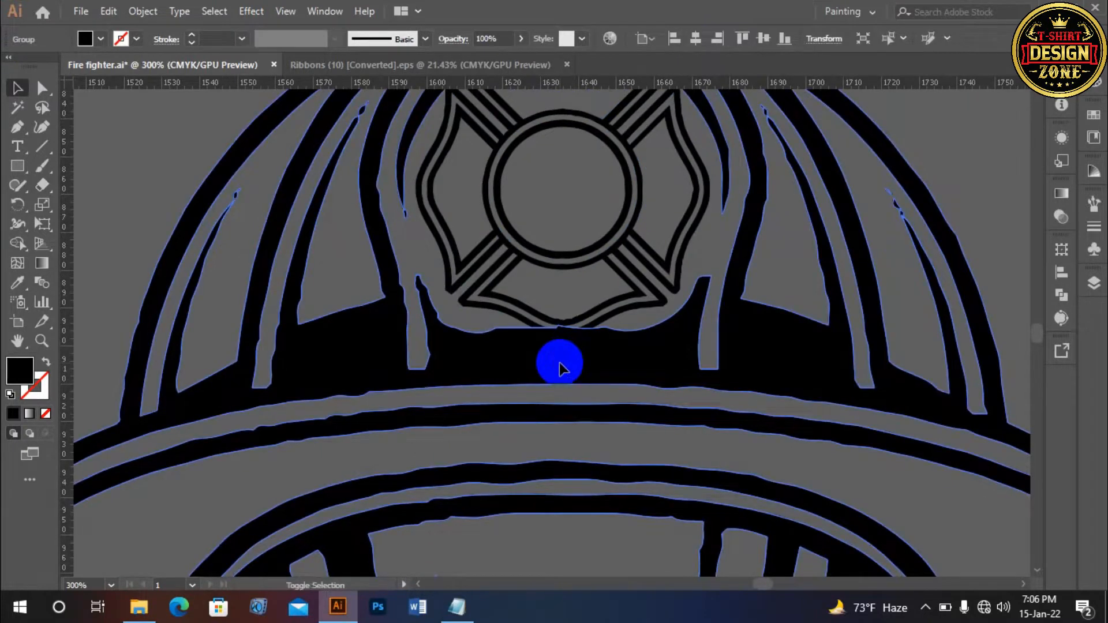
key(shift+e)
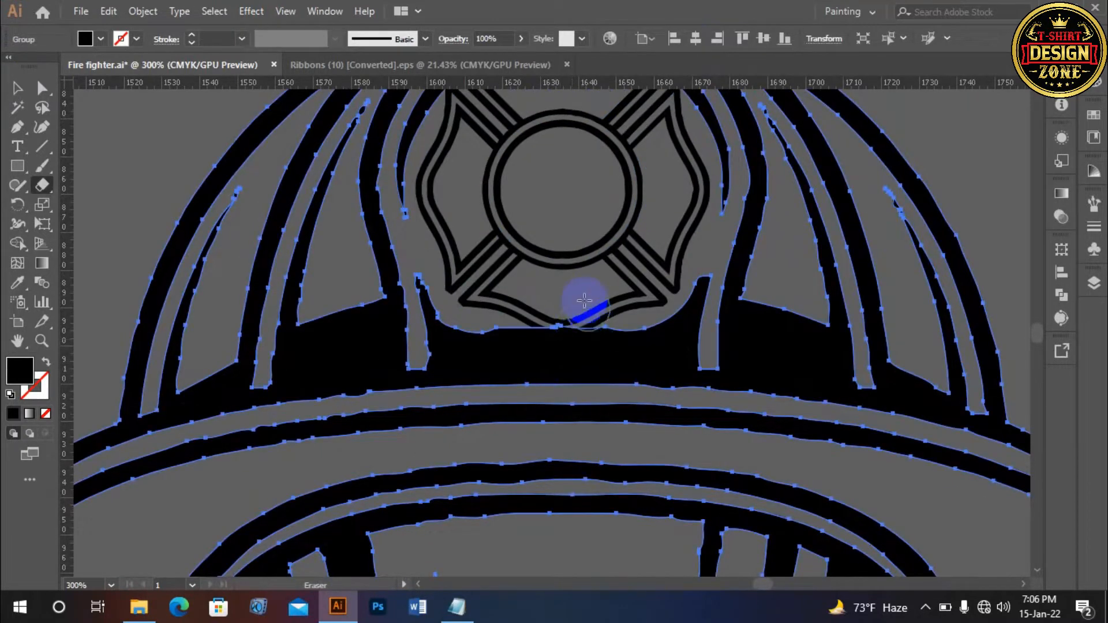
mouse_move(580, 299)
mouse_down()
mouse_move(726, 262)
mouse_move(608, 288)
mouse_move(575, 274)
mouse_move(597, 303)
mouse_move(561, 300)
mouse_up()
key(bracketright)
key(bracketright)
key(bracketright)
key(bracketright)
key(bracketright)
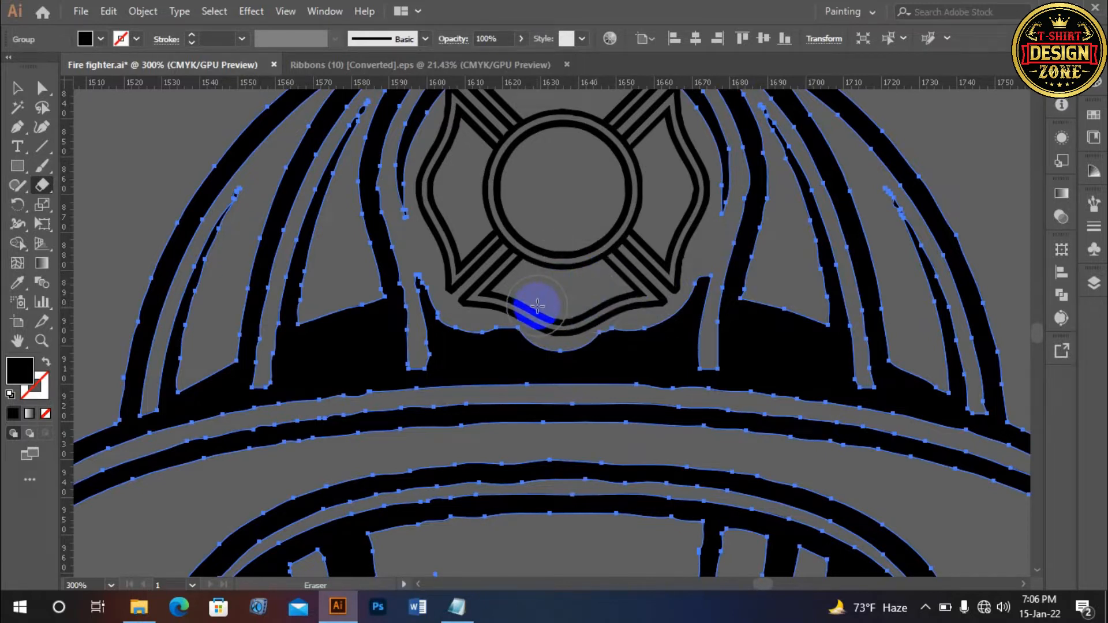
drag(534, 303, 551, 282)
scroll(551, 281, up, 3)
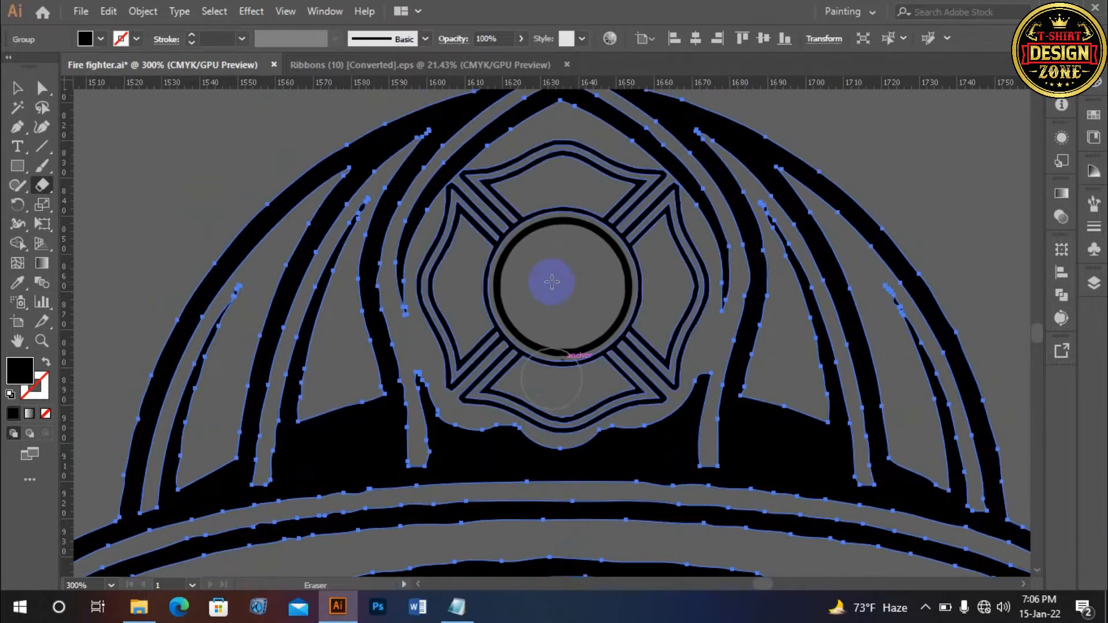
Fine-tune the badge's vertical position so it sits slightly lower in the erased notch.
click(14, 87)
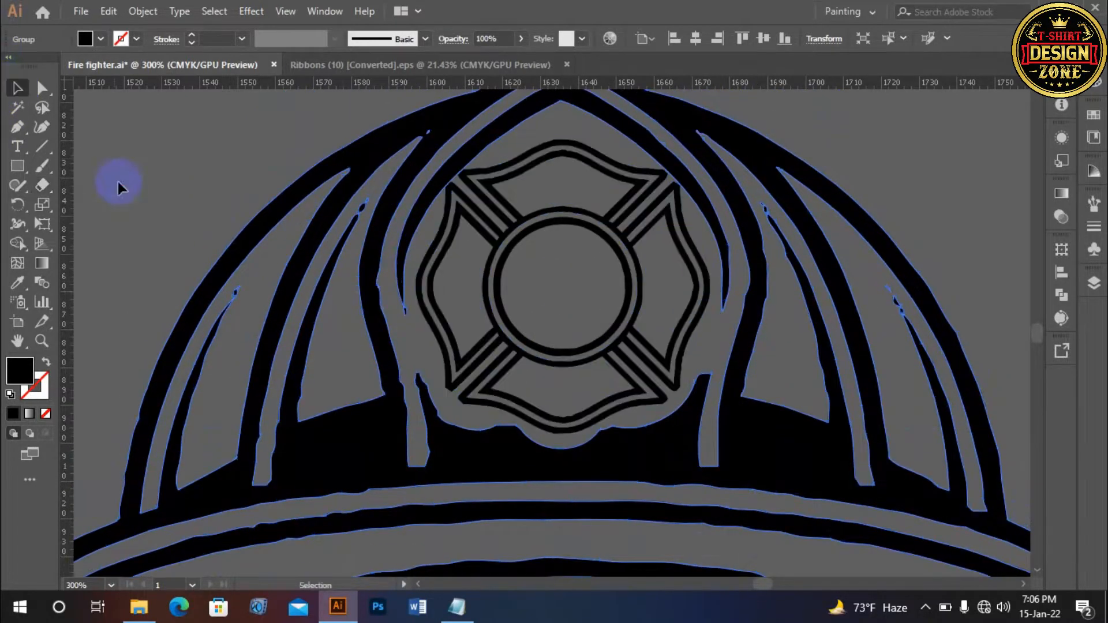
click(376, 279)
click(563, 221)
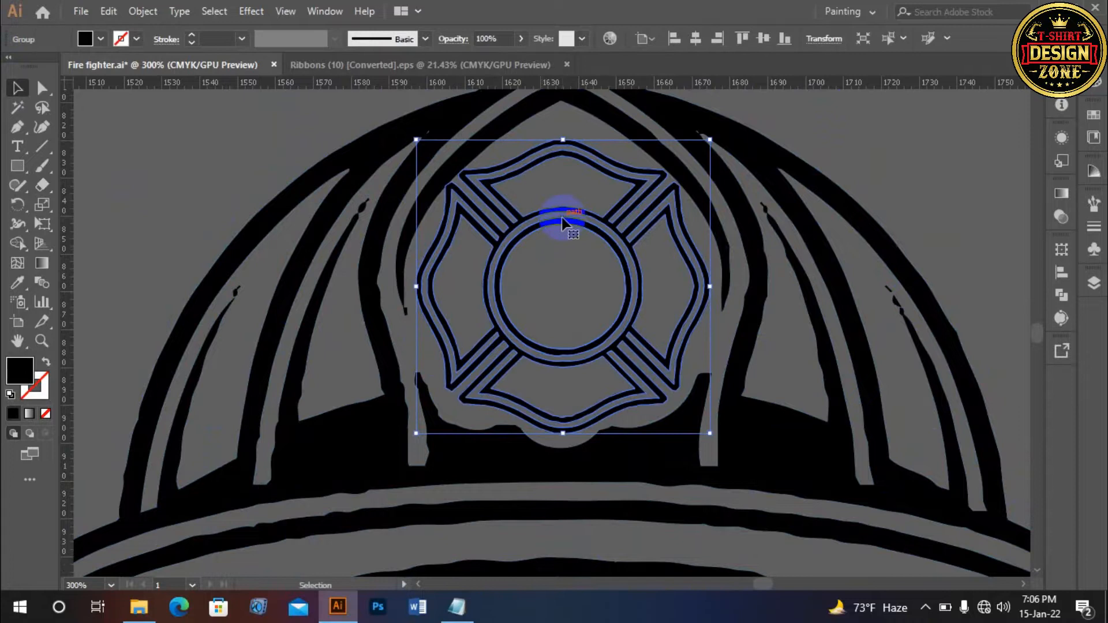
key(Down)
key(Down)
key(Up)
key(Up)
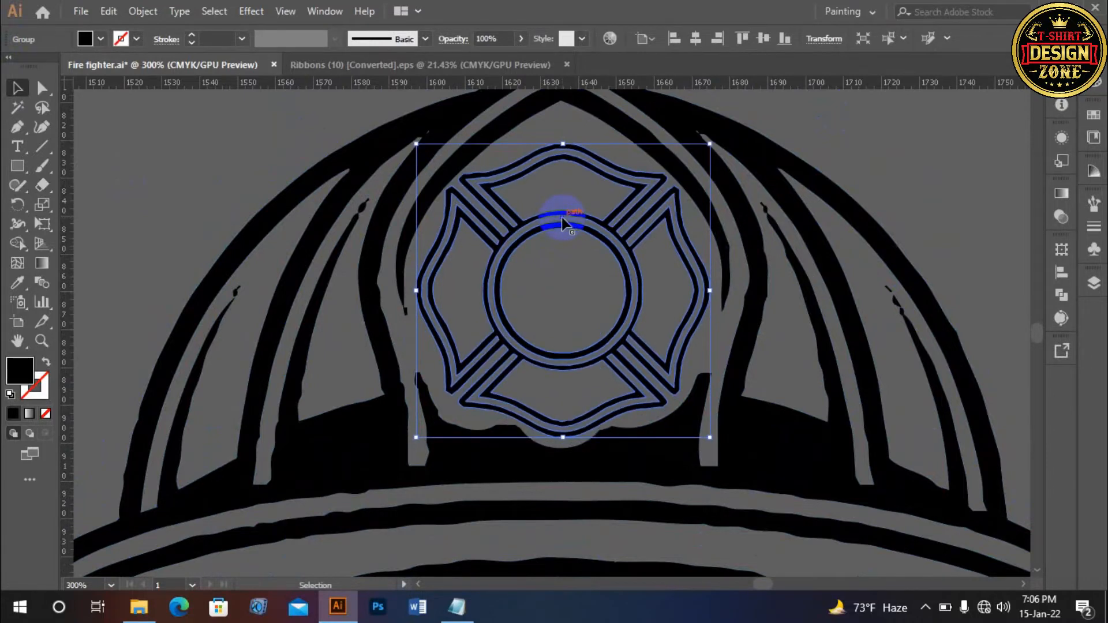
click(832, 147)
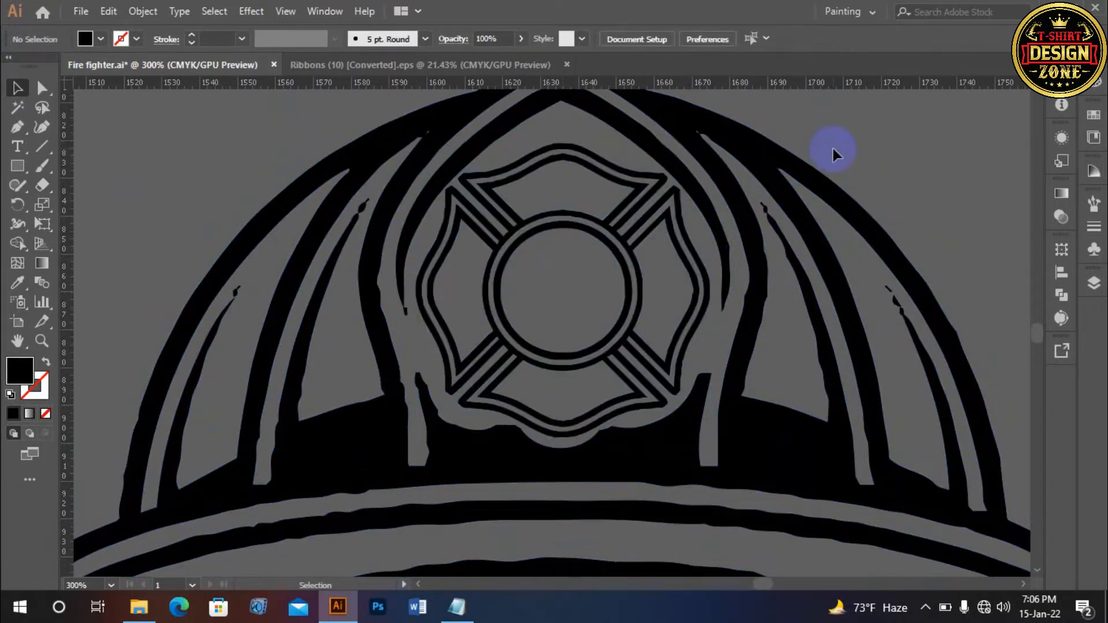
Place a copy of the small red flame on the helmet badge, leaving the original flame in place.
key(ctrl+0)
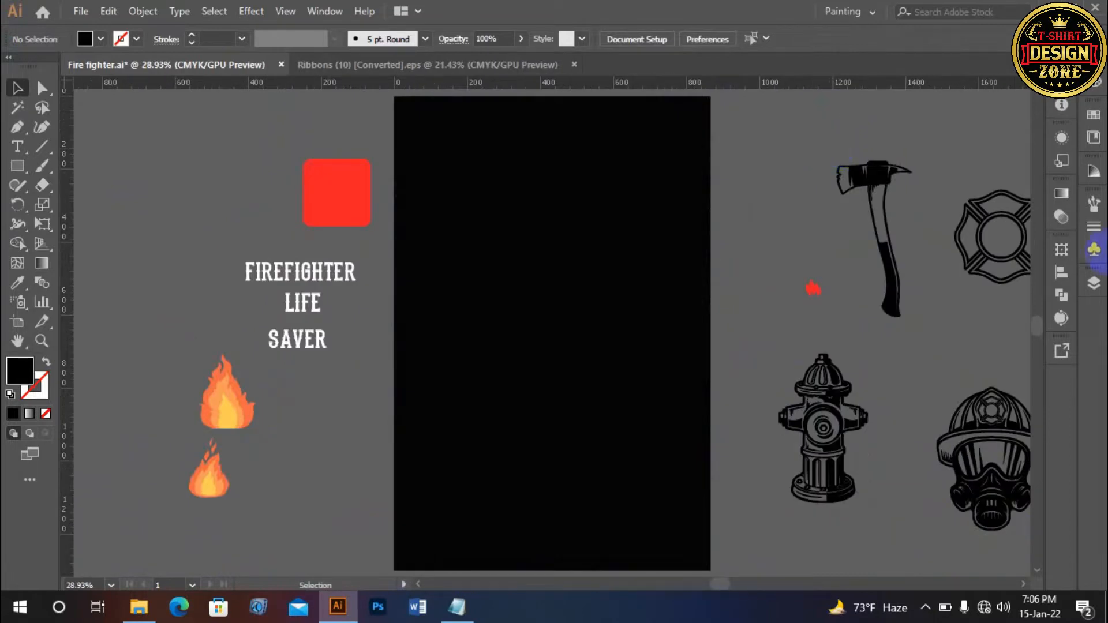
ctrl+click(793, 347)
ctrl+click(794, 347)
drag(535, 266, 693, 181)
click(381, 126)
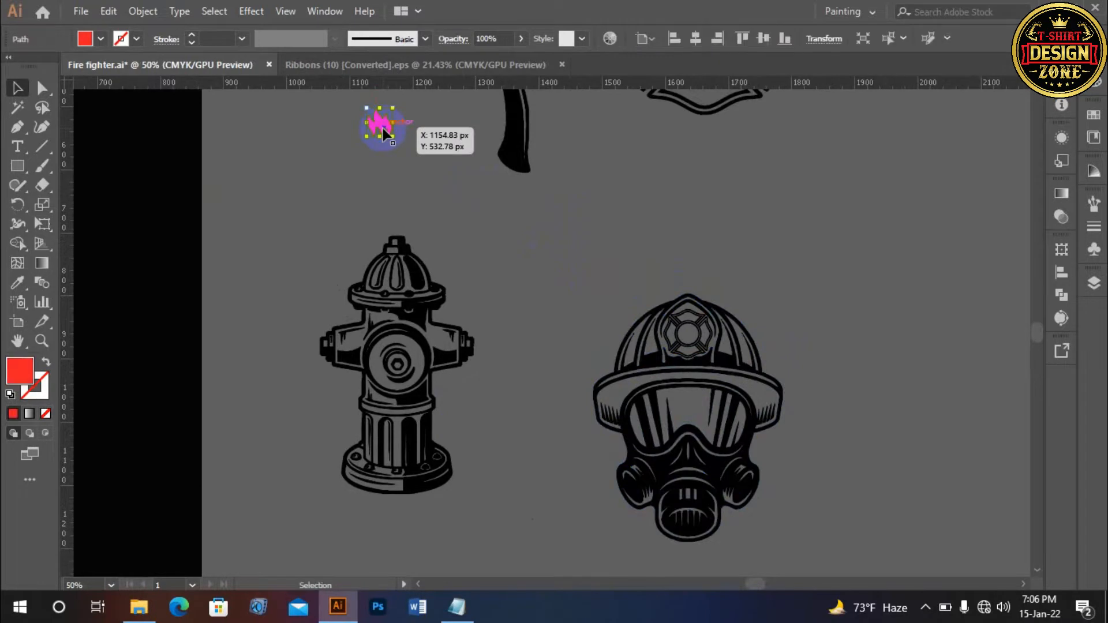
drag(382, 128, 684, 339)
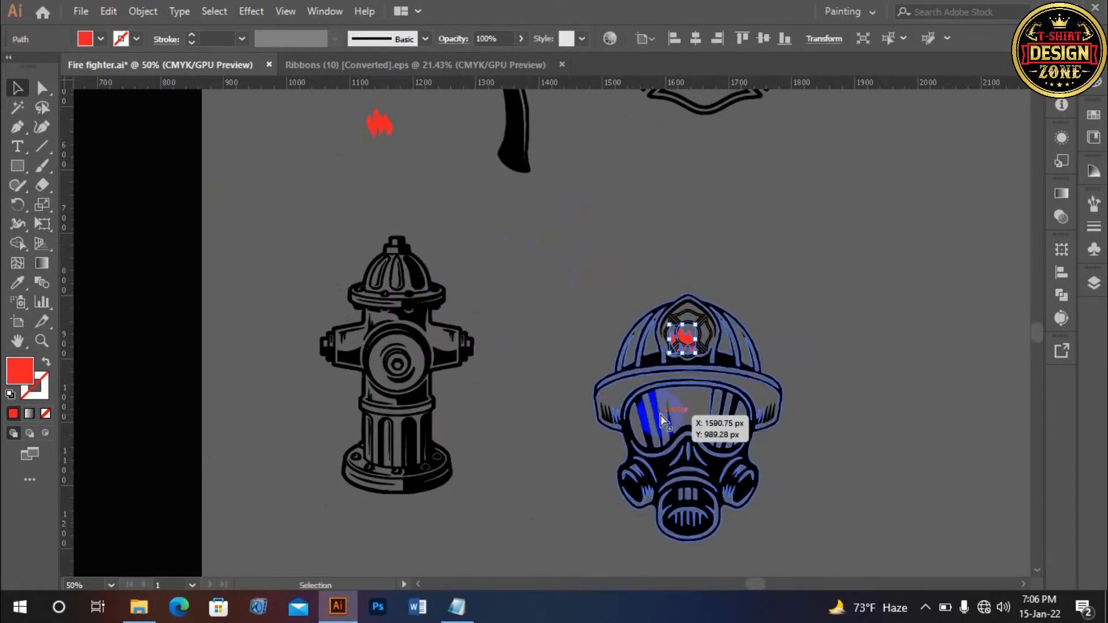
Scale down the copied red flame and center it inside the badge's inner ring.
scroll(638, 383, up, 4)
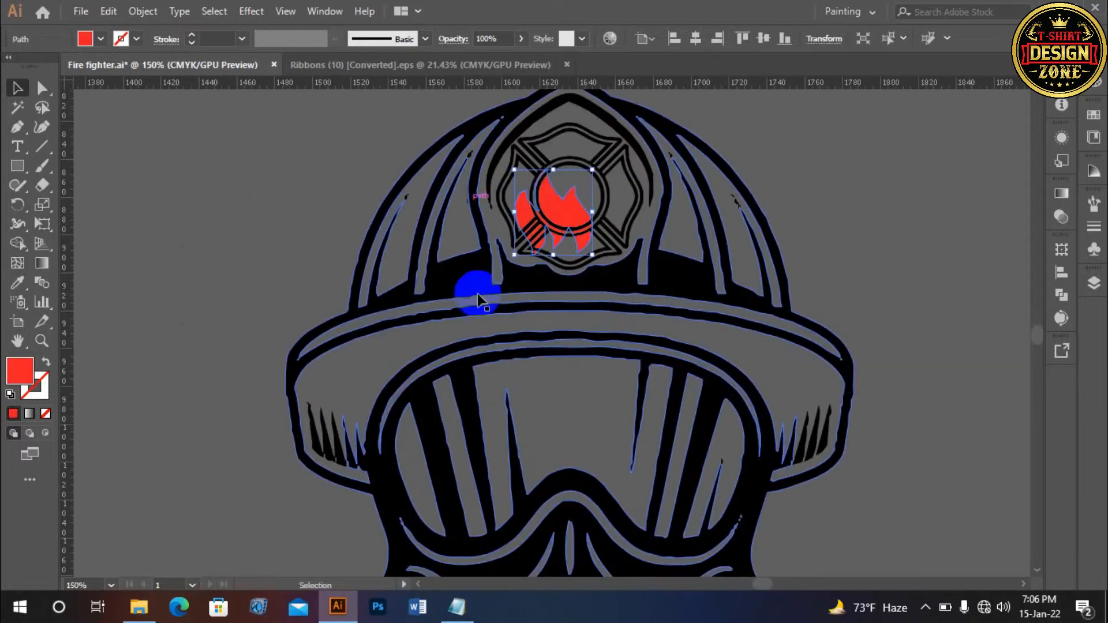
drag(563, 217, 552, 215)
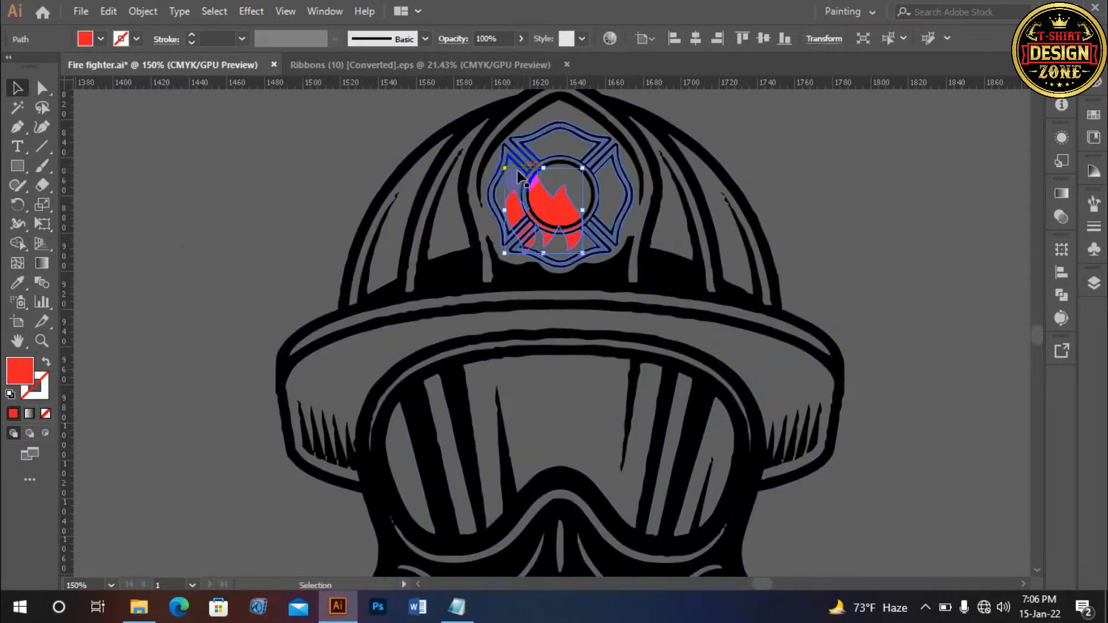
drag(505, 168, 557, 199)
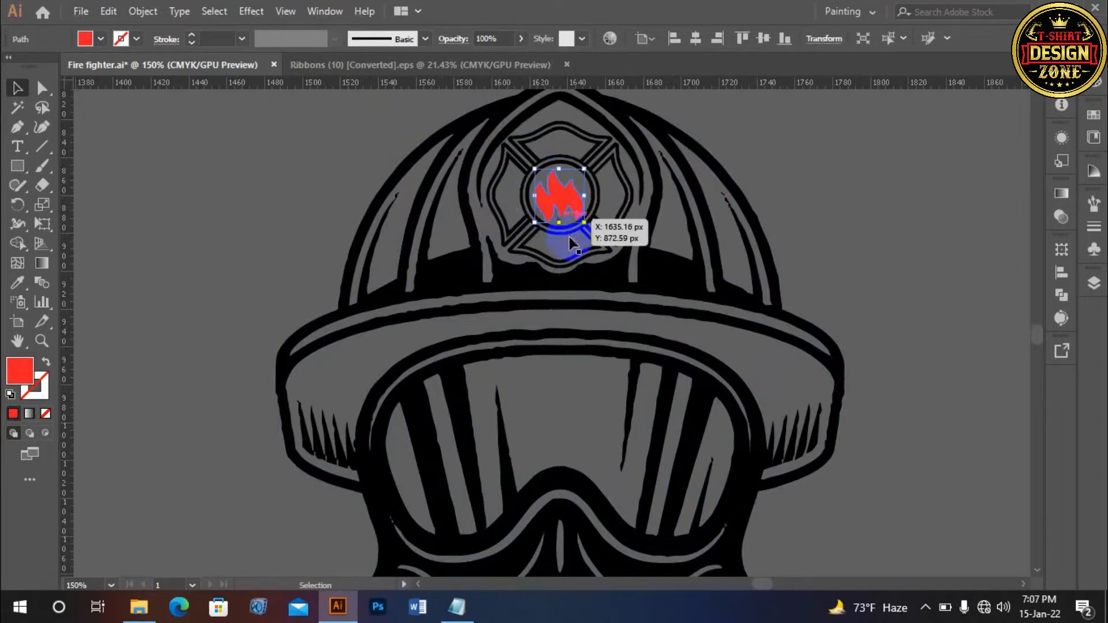
click(783, 243)
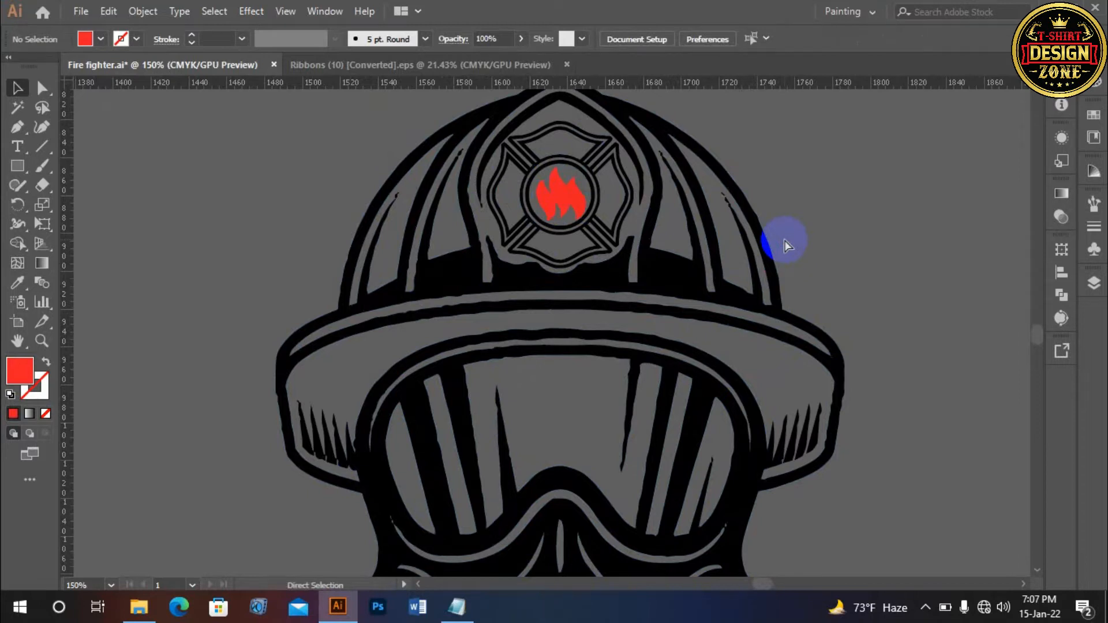
Group the masked helmet together with its badge and red flame.
key(ctrl+0)
scroll(796, 260, right, 5)
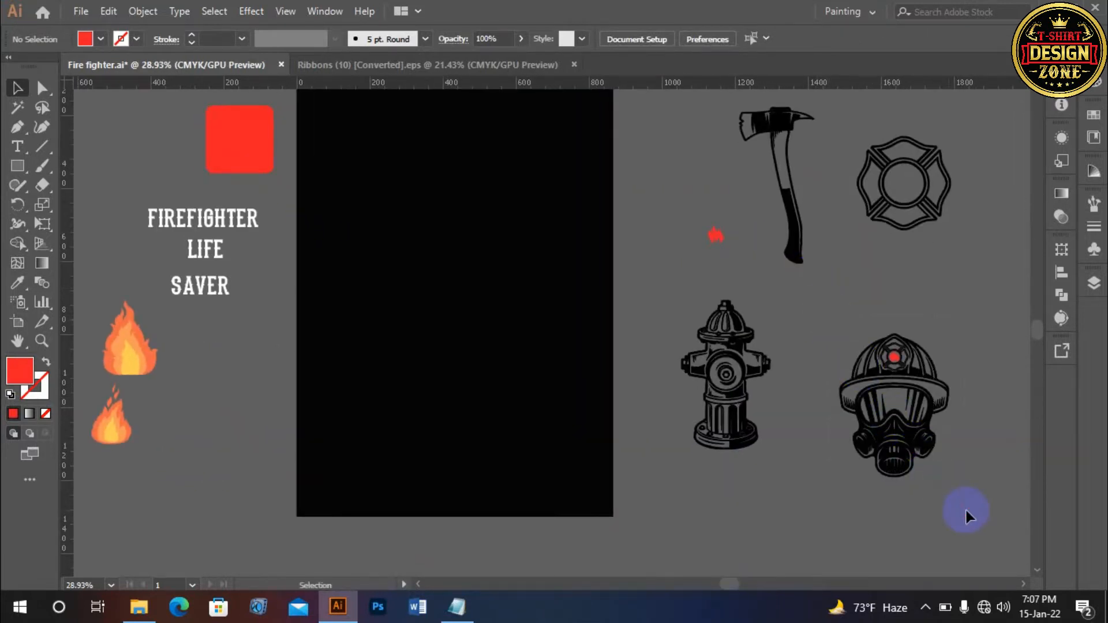
drag(966, 510, 828, 323)
key(ctrl+g)
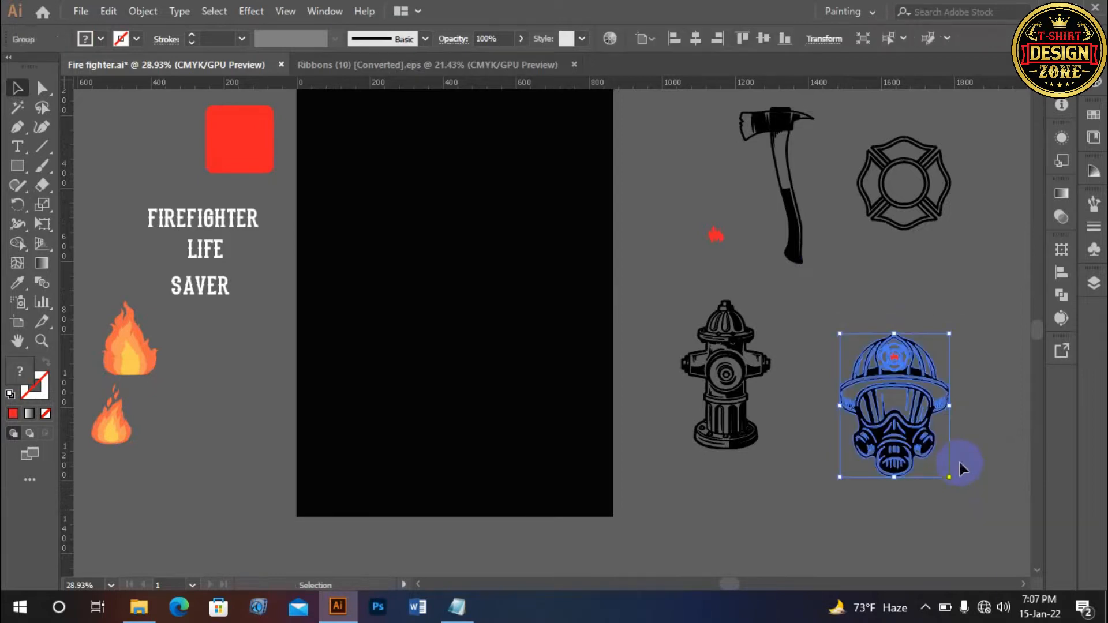
Place a copy of the masked helmet group on the black artboard, leaving the original helmet beside the artboard.
drag(887, 460, 620, 386)
drag(608, 336, 466, 261)
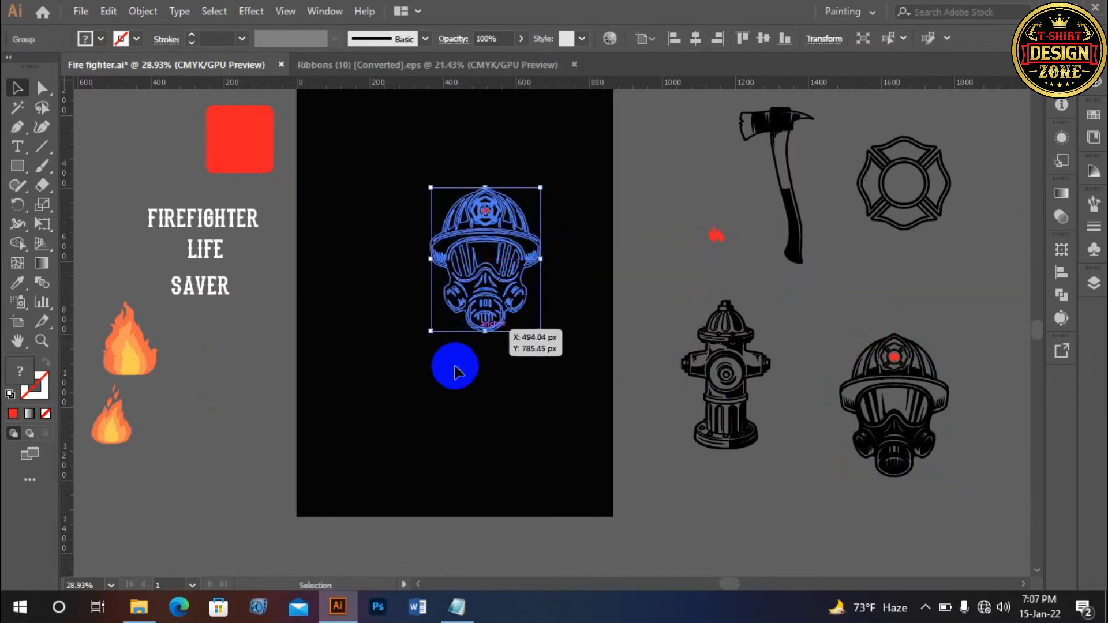
click(477, 392)
drag(477, 395, 499, 412)
Paste a copy of the artboard's helmet group behind it and unite that copy into a single solid silhouette.
drag(380, 162, 533, 389)
key(ctrl)
key(ctrl)
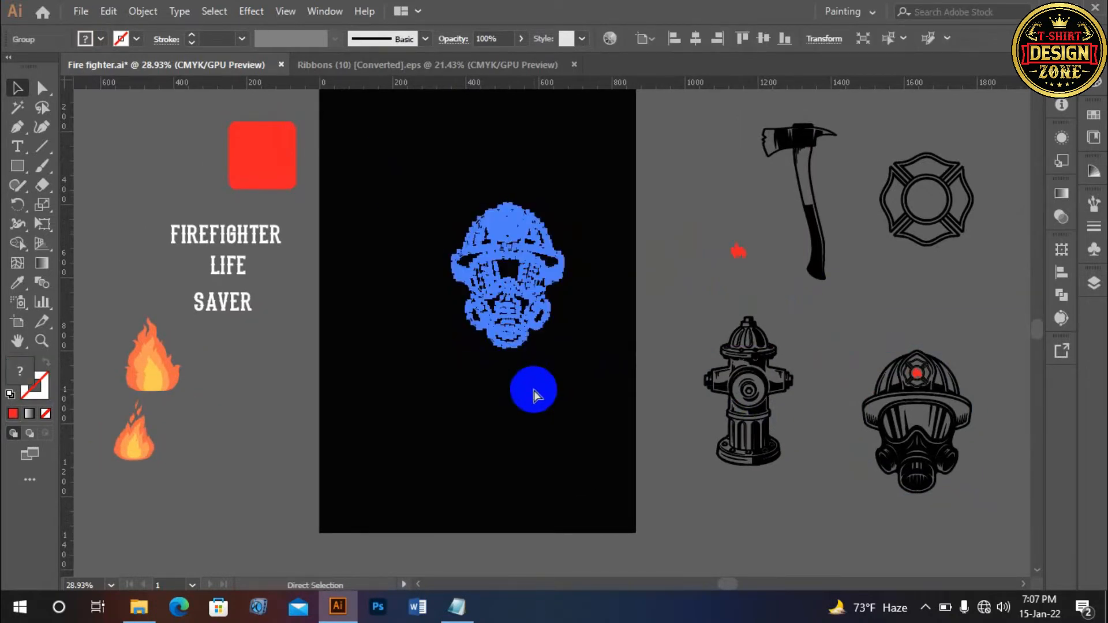
key(ctrl)
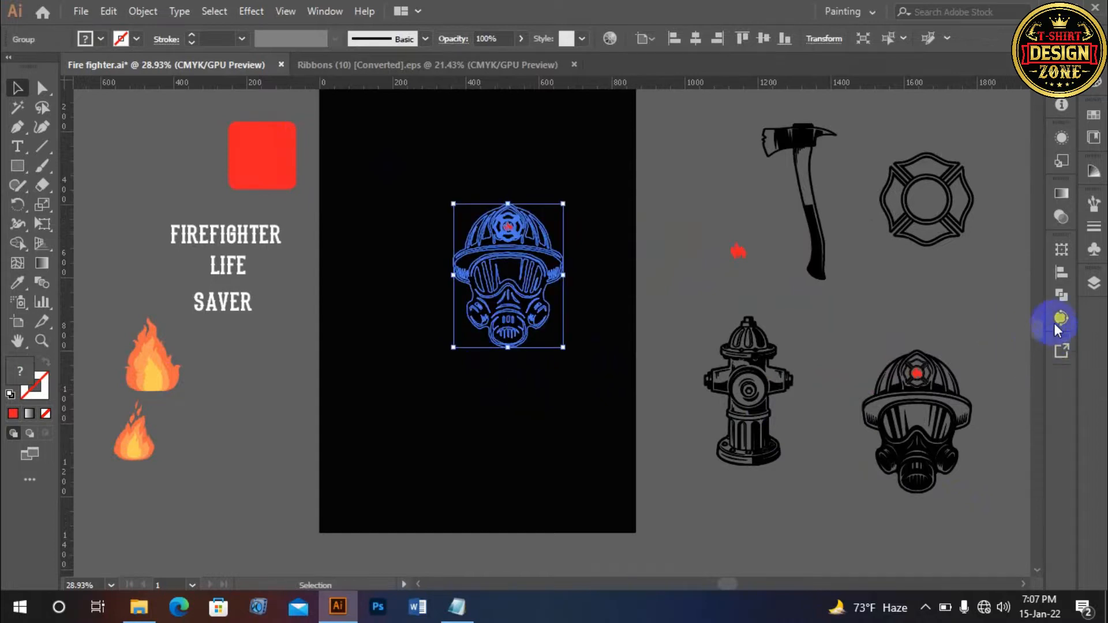
click(1058, 296)
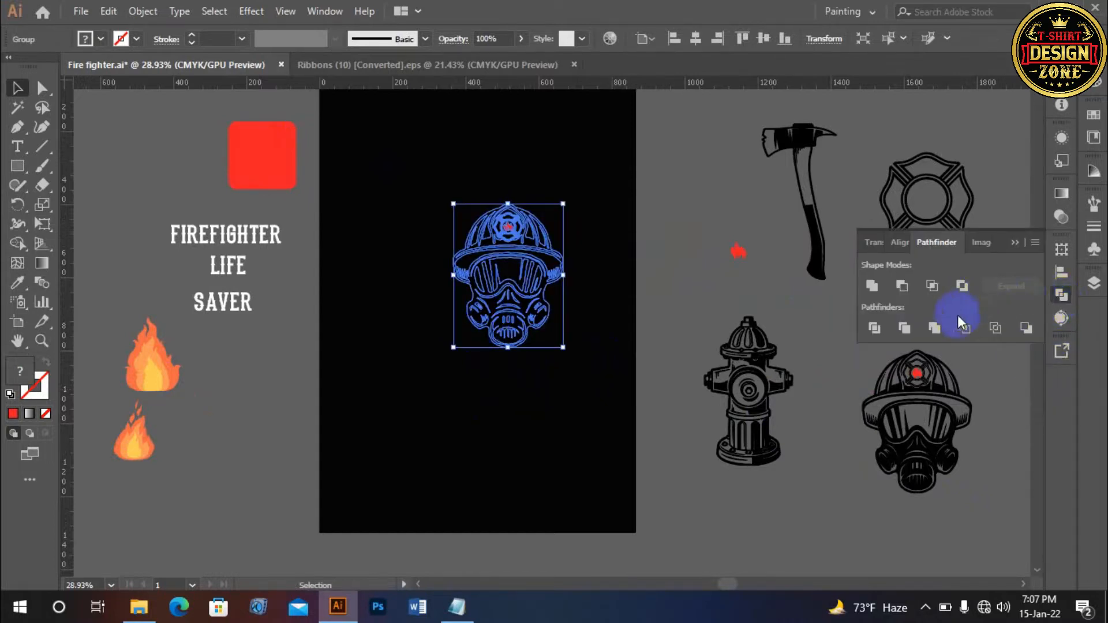
click(871, 286)
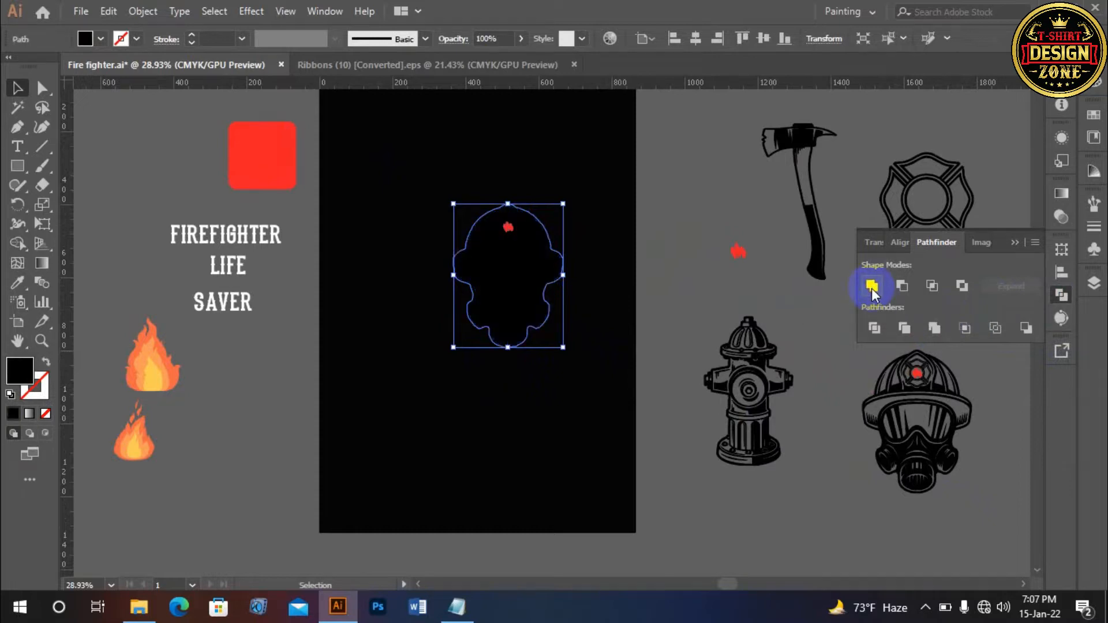
click(17, 283)
click(247, 168)
click(17, 88)
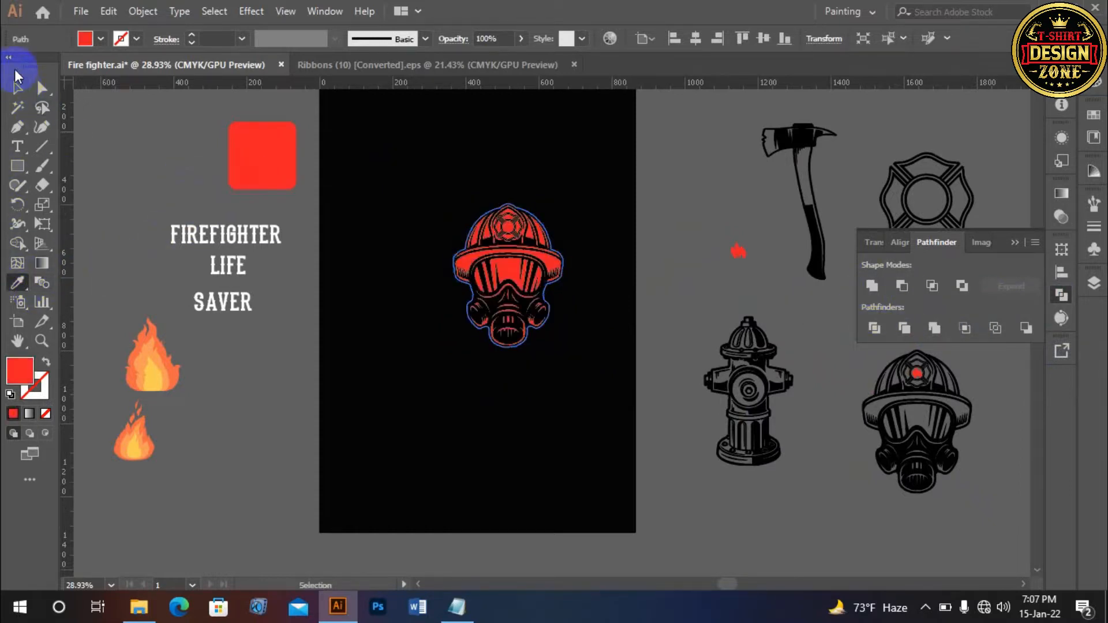
click(136, 182)
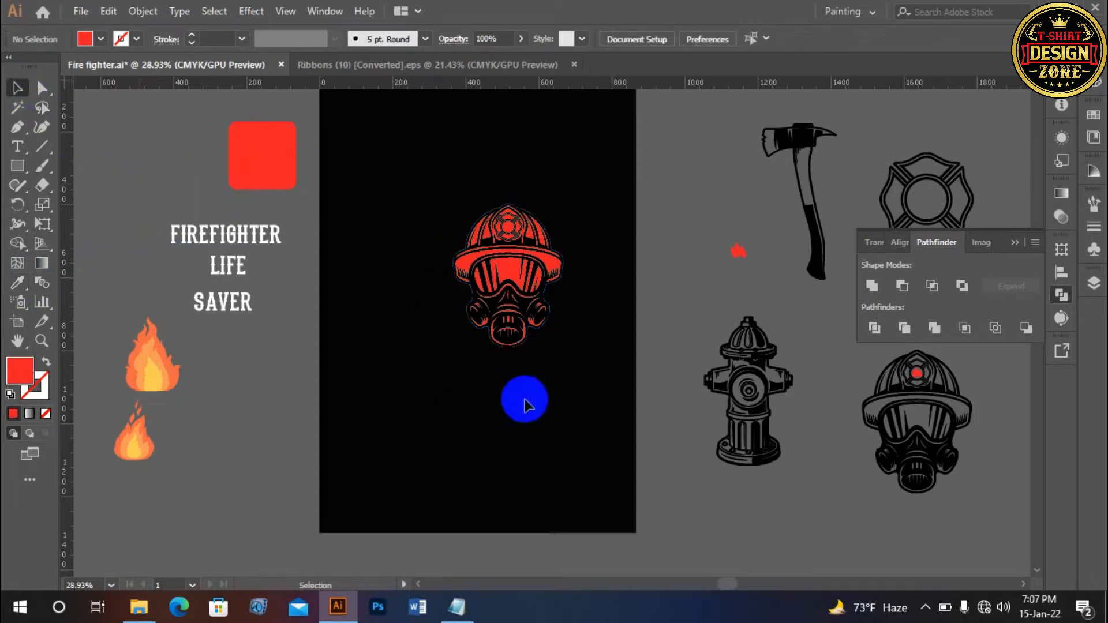
key(a)
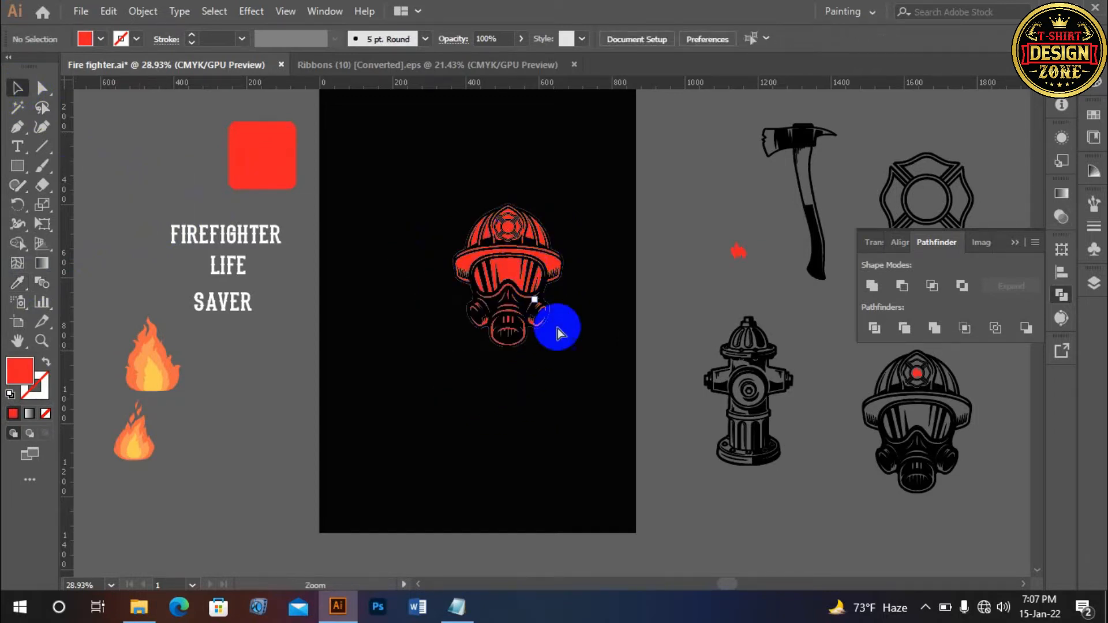
drag(548, 292, 521, 276)
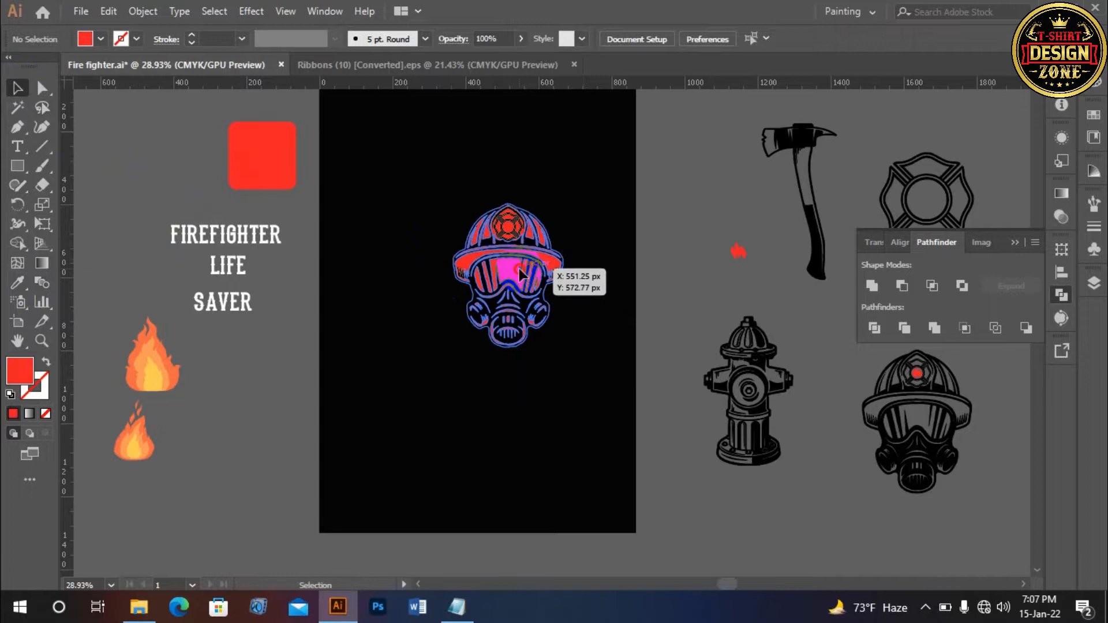
click(519, 269)
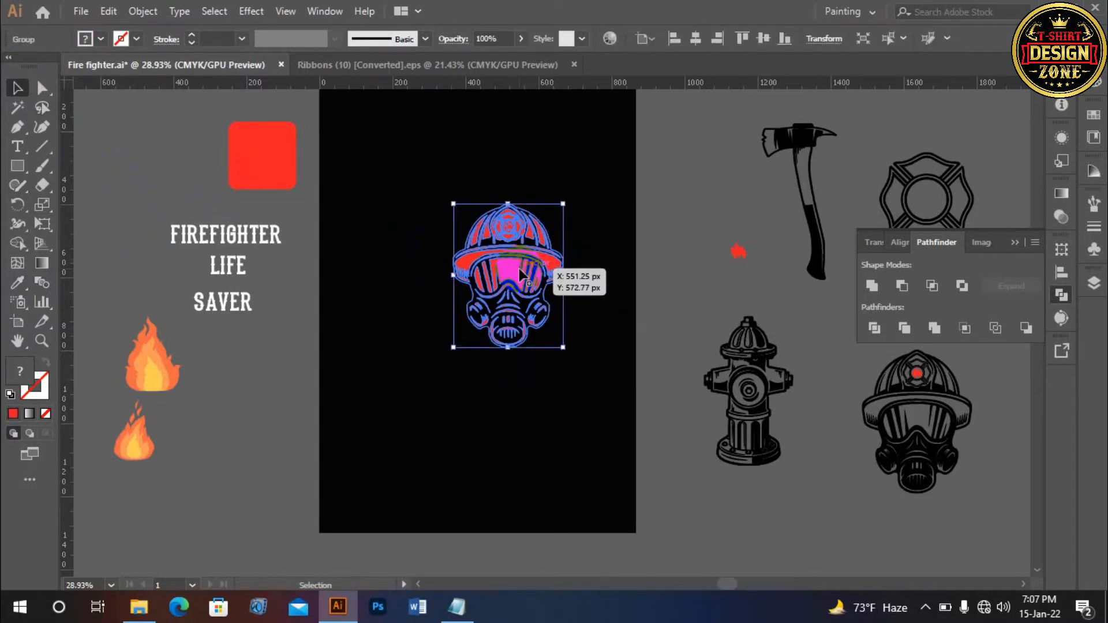
click(608, 331)
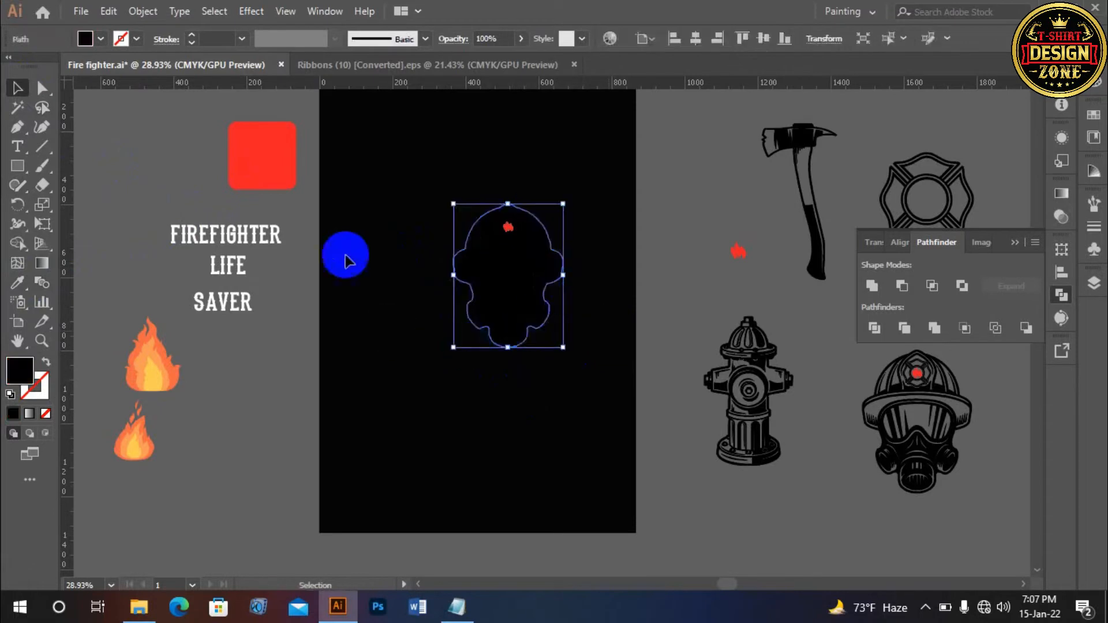
Fill the silhouette behind the artboard's helmet with the red of the rounded square.
click(96, 41)
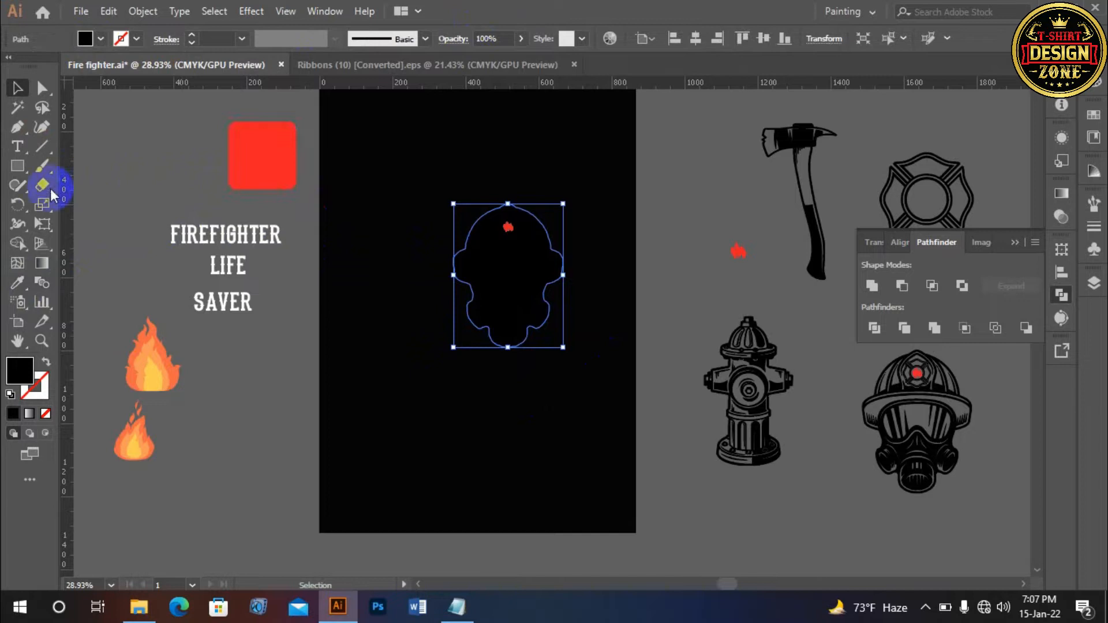
click(254, 167)
click(17, 88)
key(ctrl)
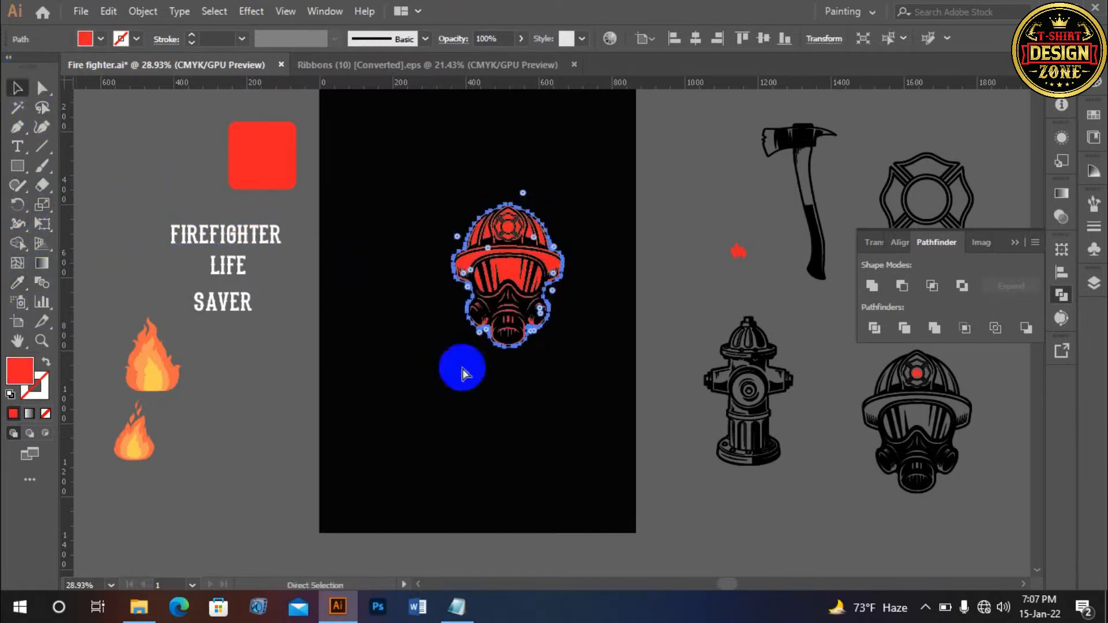
key(ctrl)
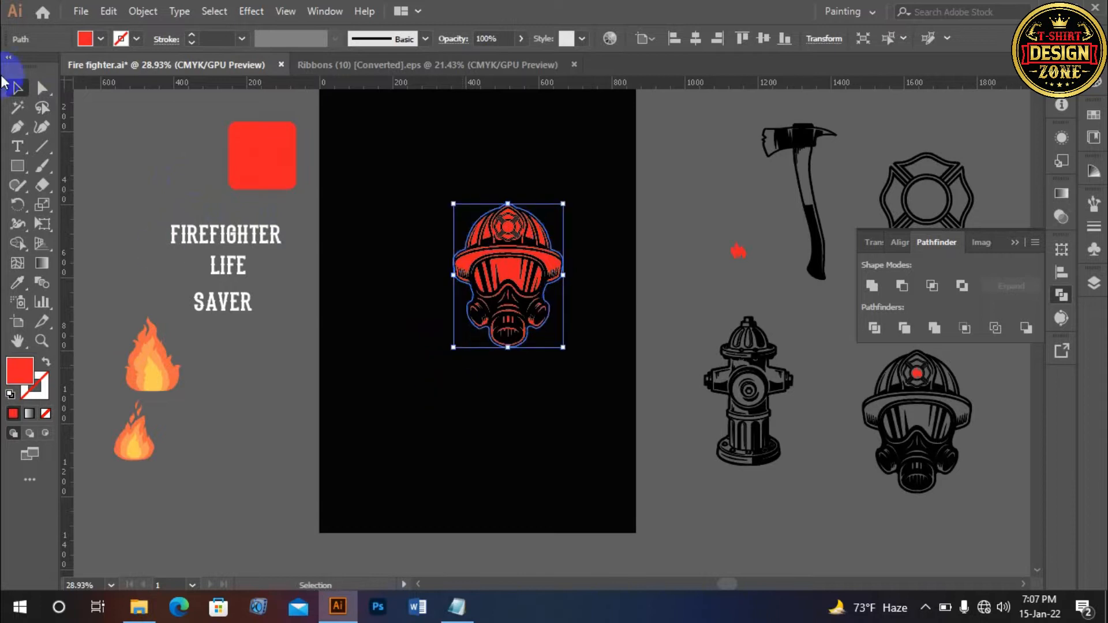
Offset the red helmet silhouette's path by 5 px with Miter joins and a miter limit of 4.
click(145, 13)
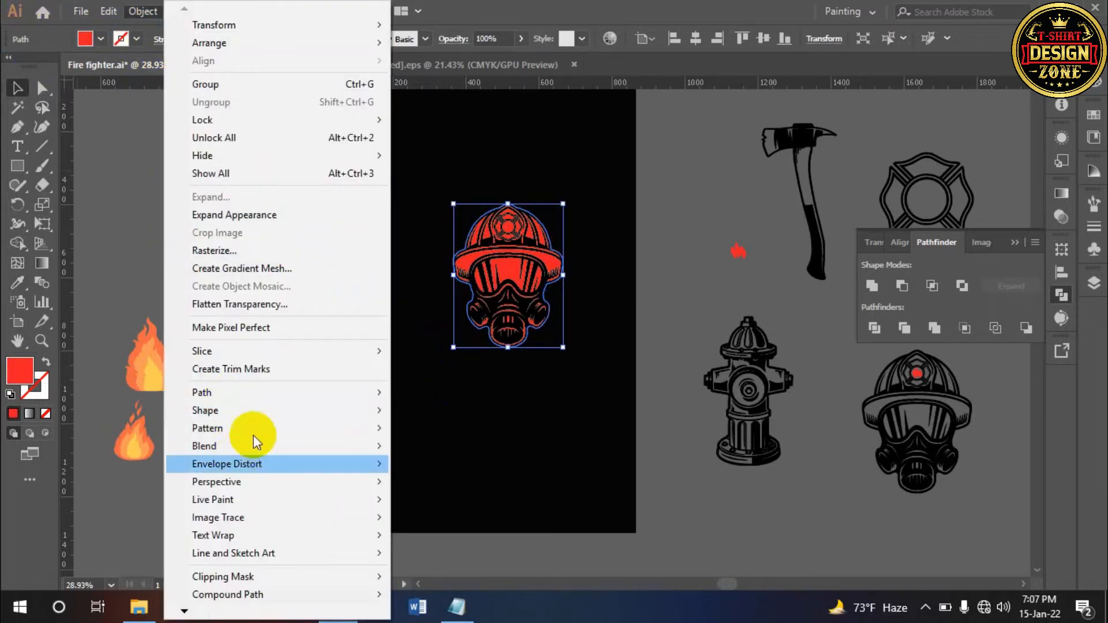
mouse_move(259, 393)
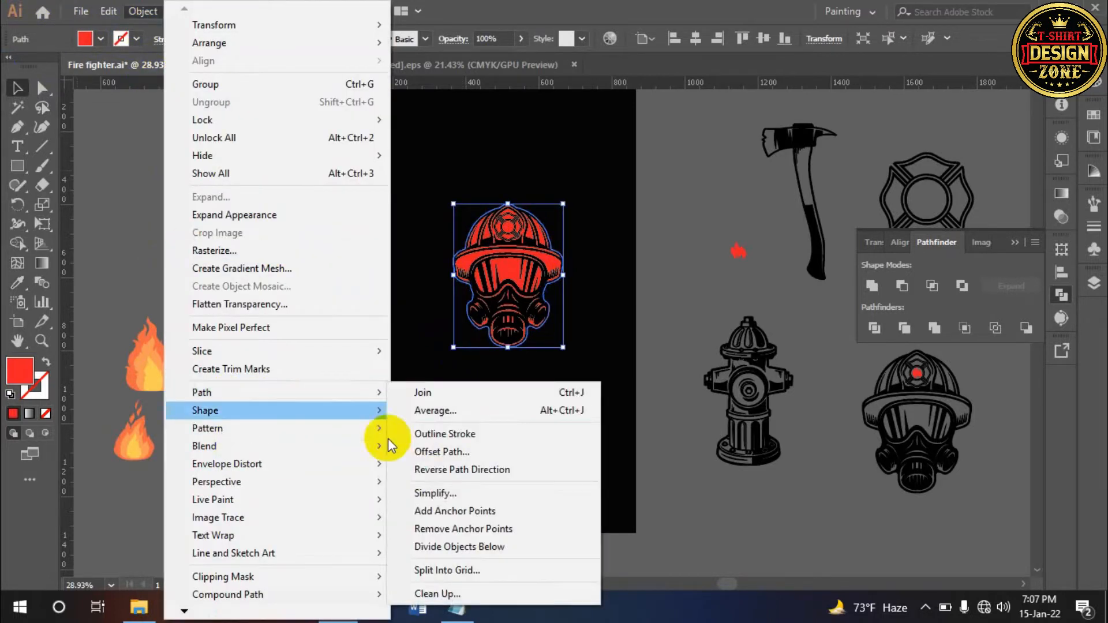
click(436, 451)
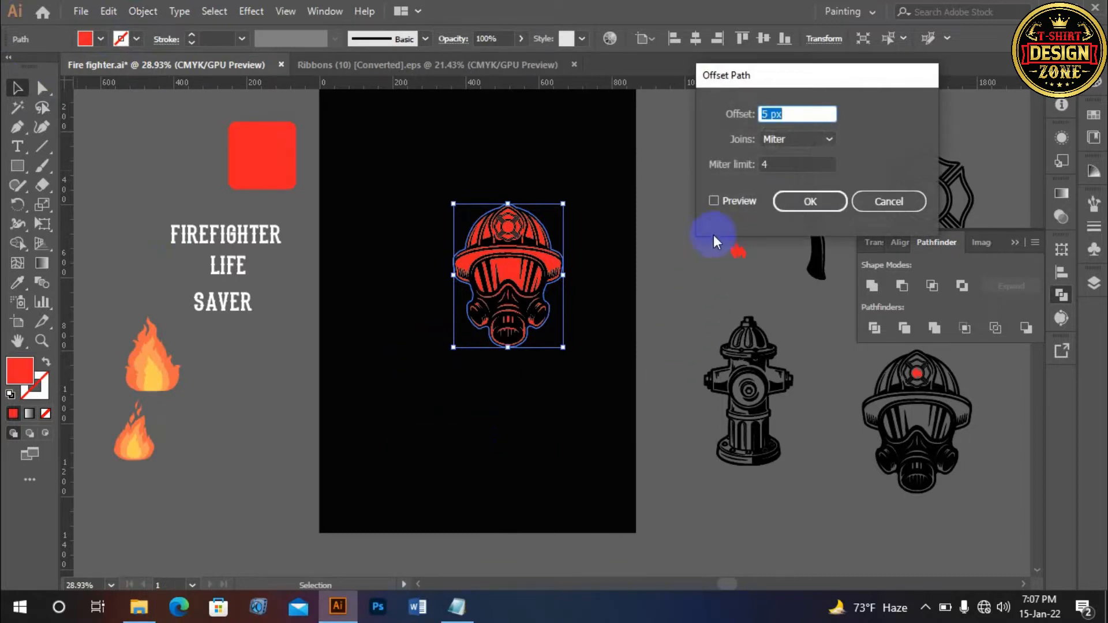
click(714, 200)
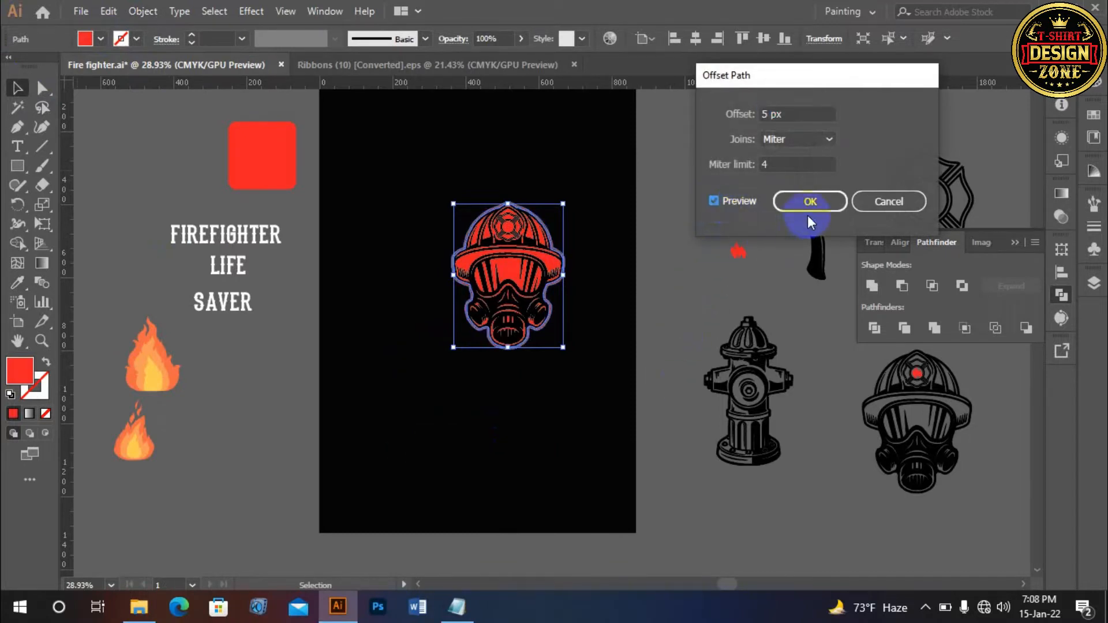
click(803, 196)
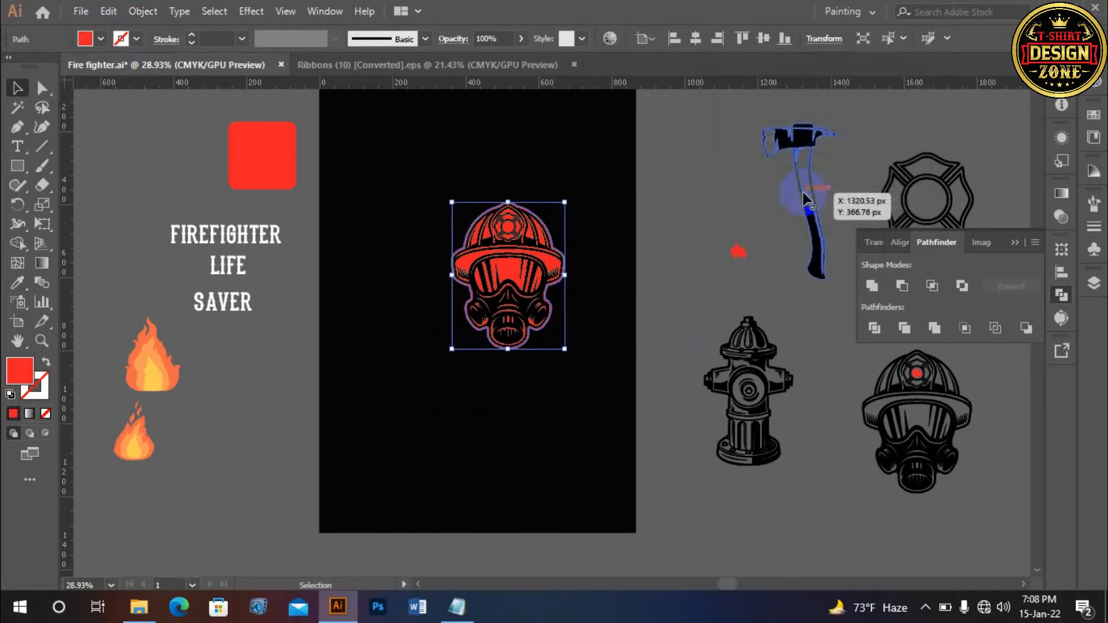
Fill the offset shape with white to give the helmet a white outline.
click(100, 40)
click(34, 66)
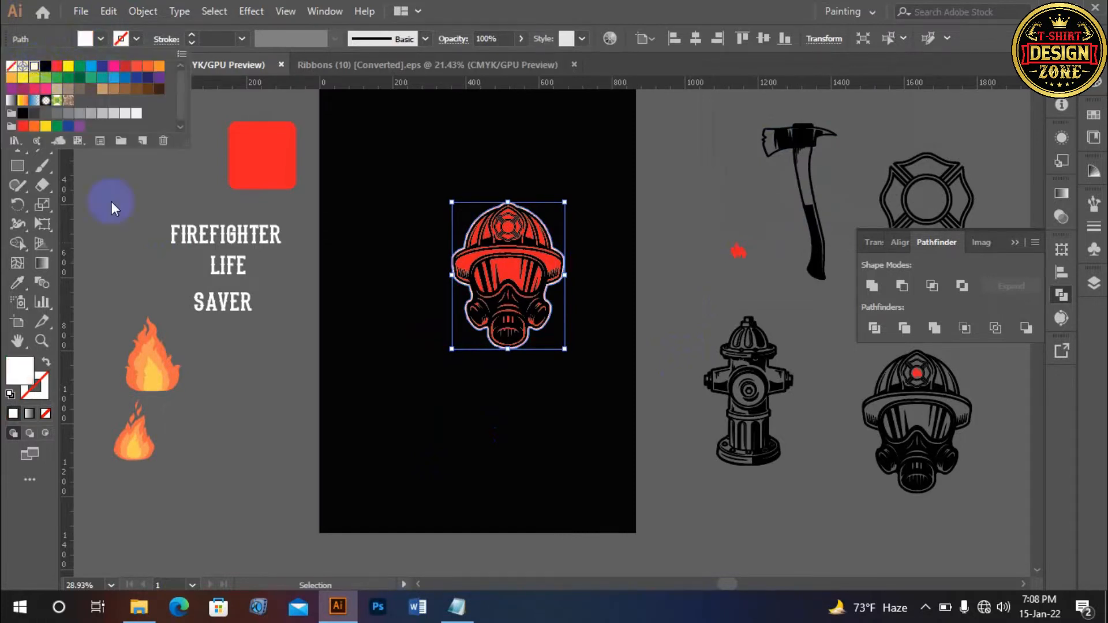
click(411, 220)
click(409, 193)
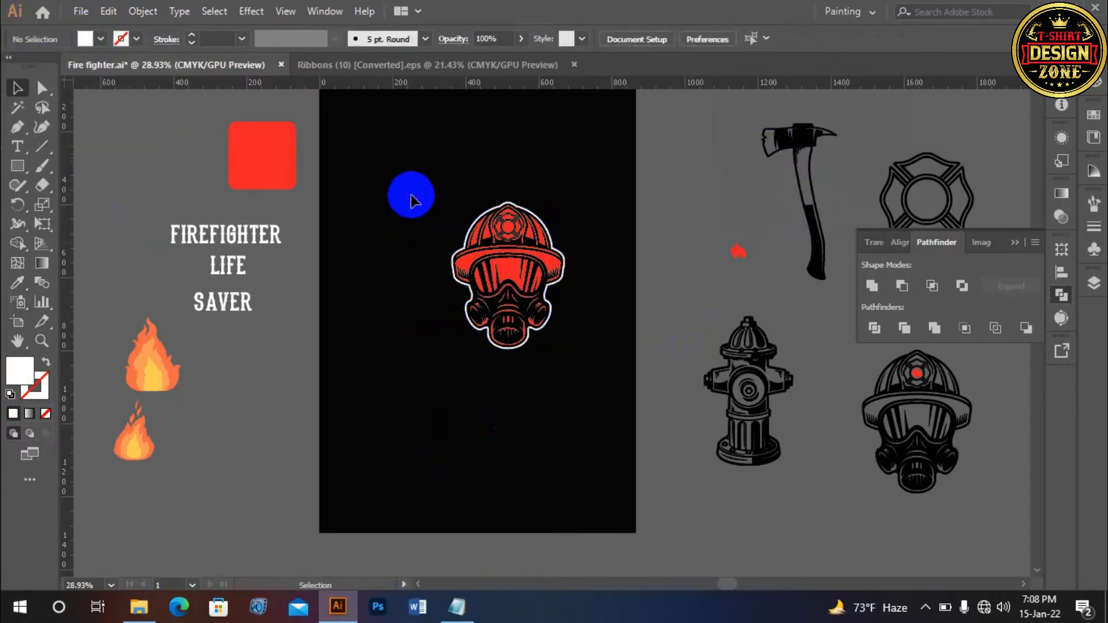
Group the helmet with its red and white backing shapes and center the group horizontally and vertically on the artboard.
drag(484, 269, 585, 408)
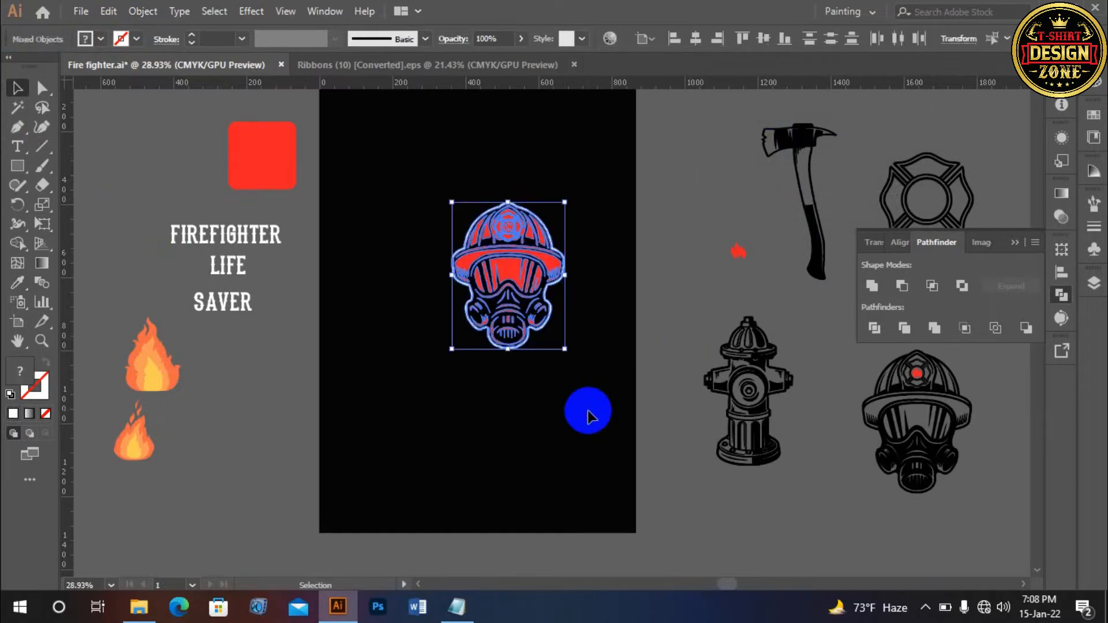
key(a)
key(v)
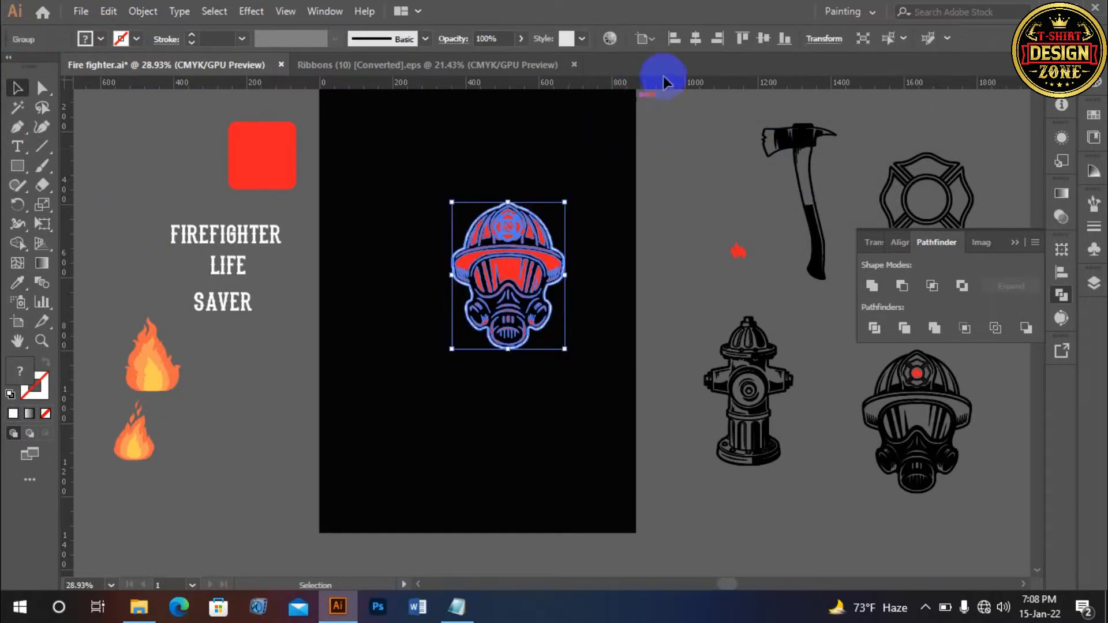
click(705, 42)
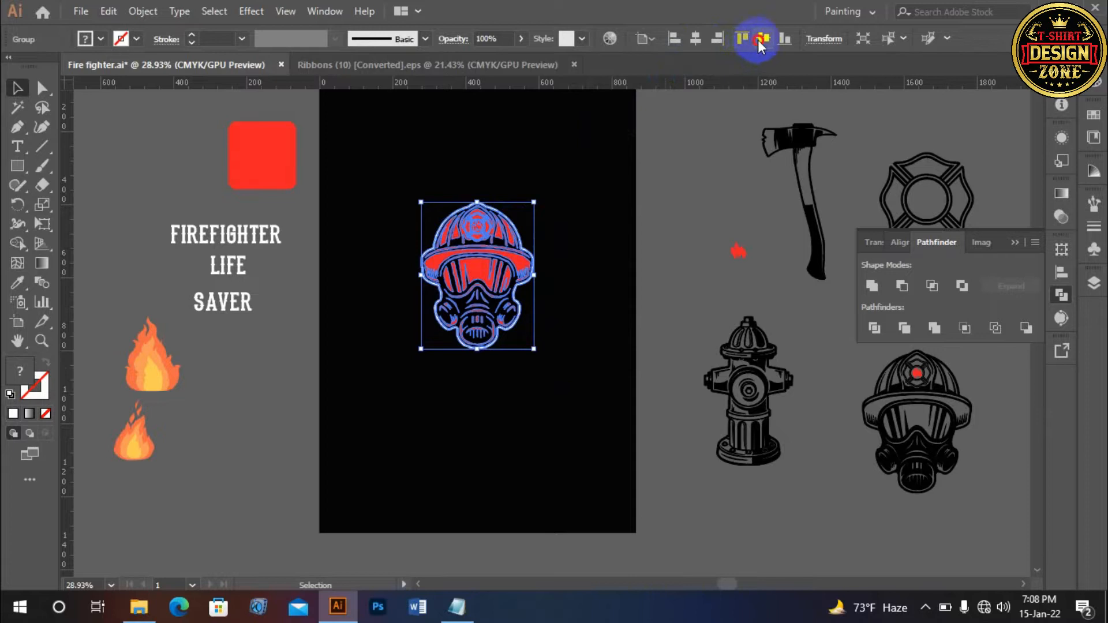
click(439, 407)
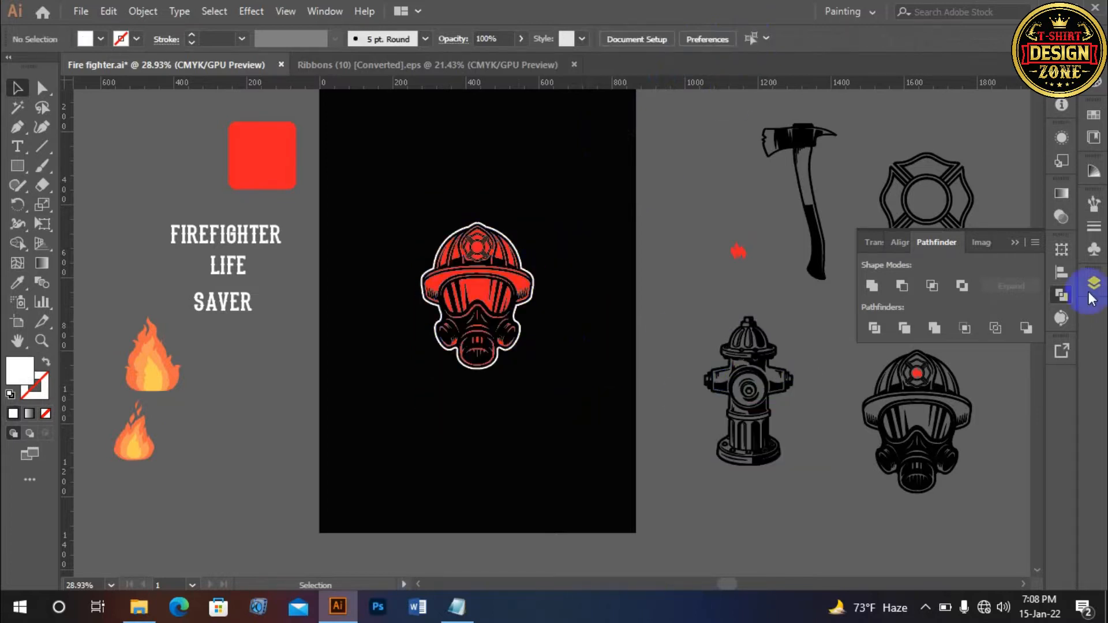
Duplicate the axe next to the artboard and unite a copy pasted behind the duplicate into a solid silhouette.
click(1013, 244)
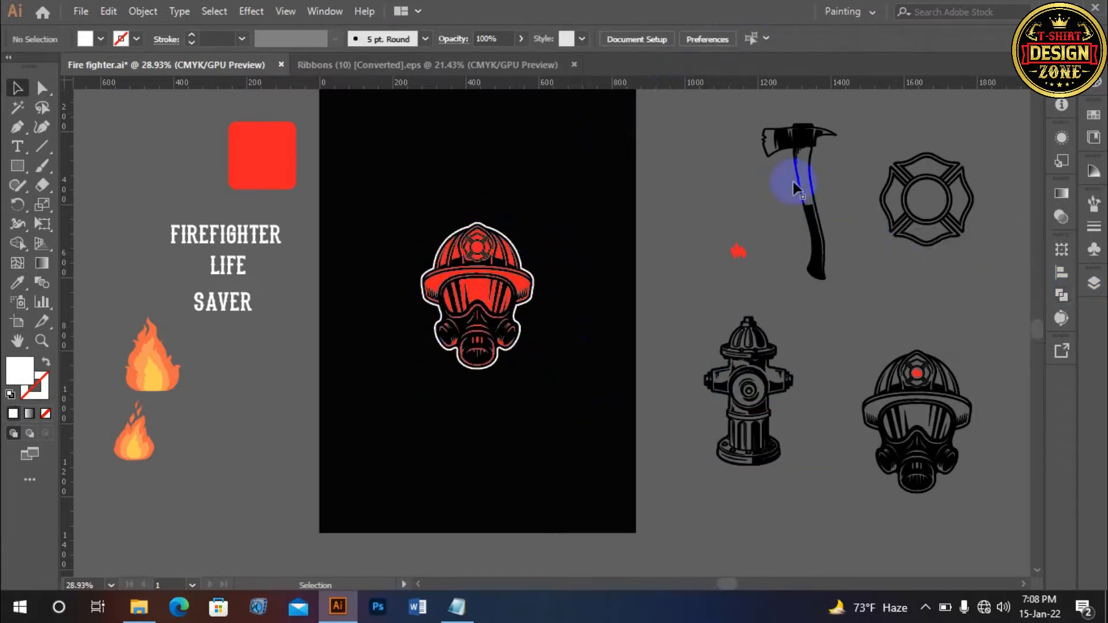
drag(773, 161, 669, 162)
key(a)
key(v)
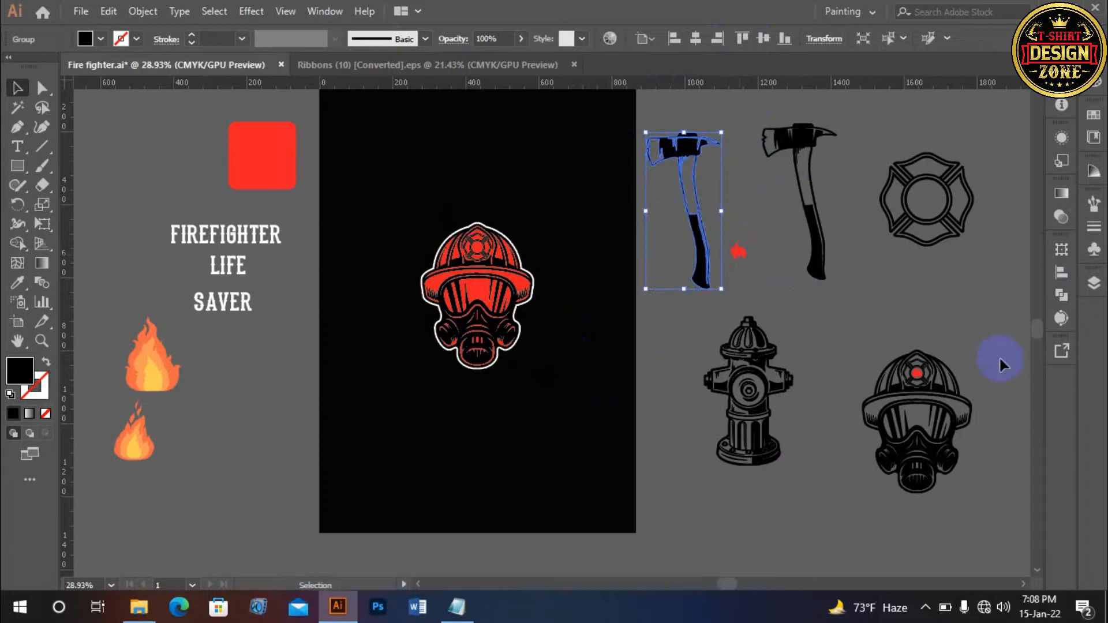
click(1060, 293)
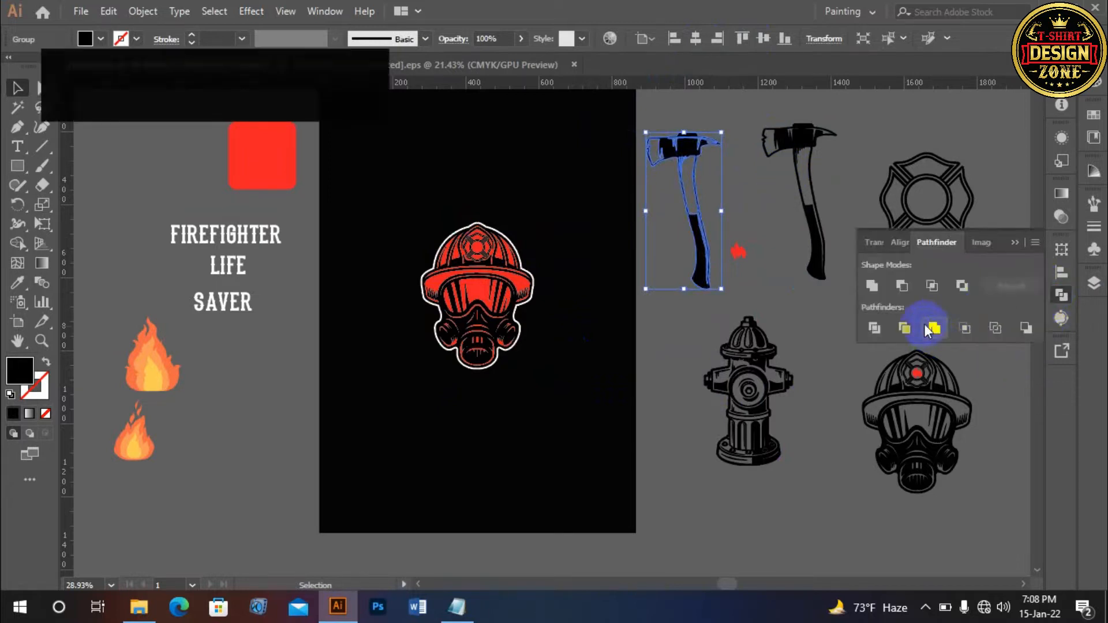
click(871, 286)
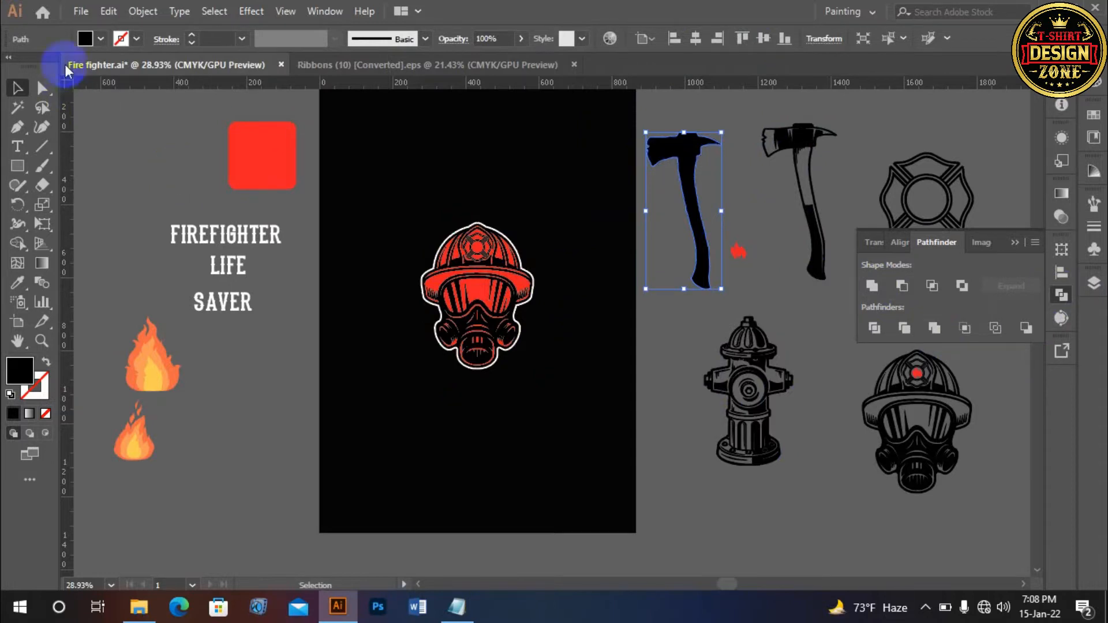
Fill the duplicated axe's silhouette with the red of the rounded square.
click(18, 283)
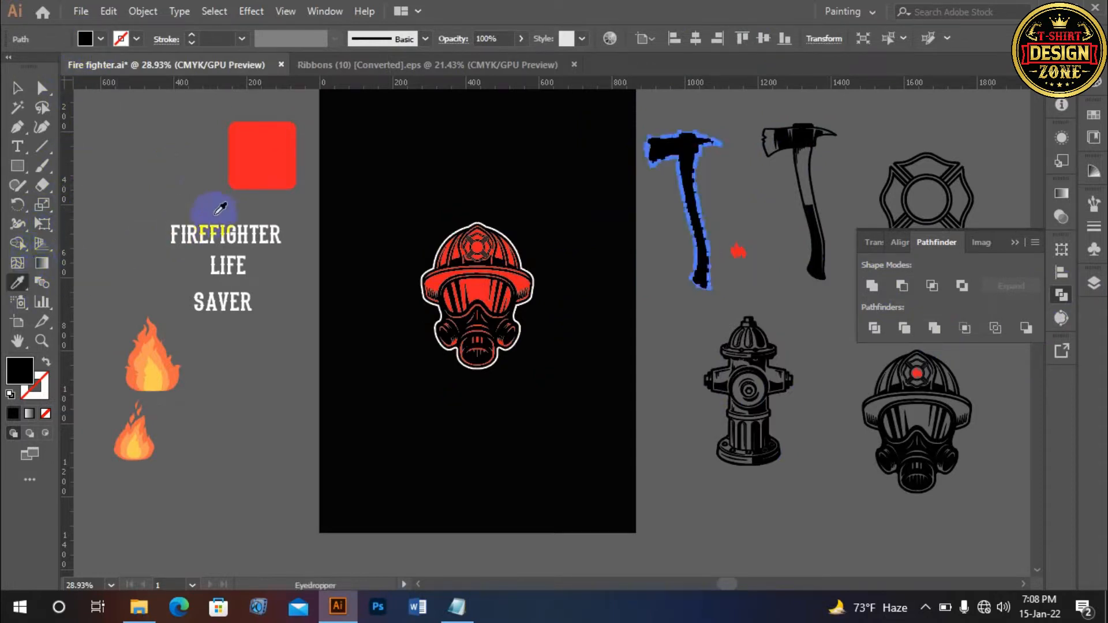
click(251, 164)
click(18, 89)
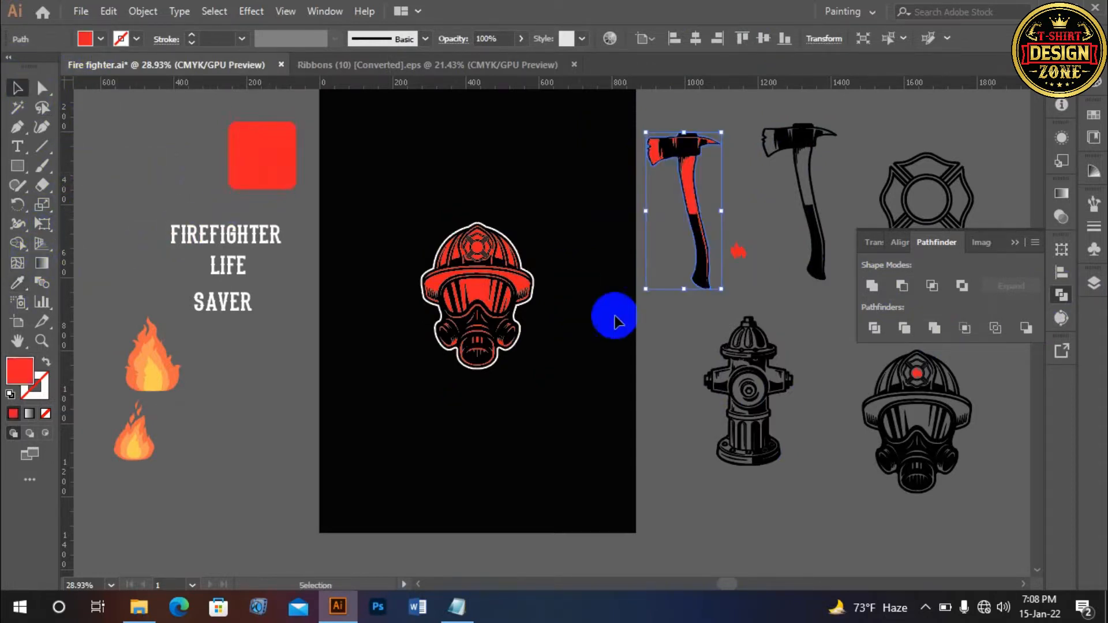
key(v)
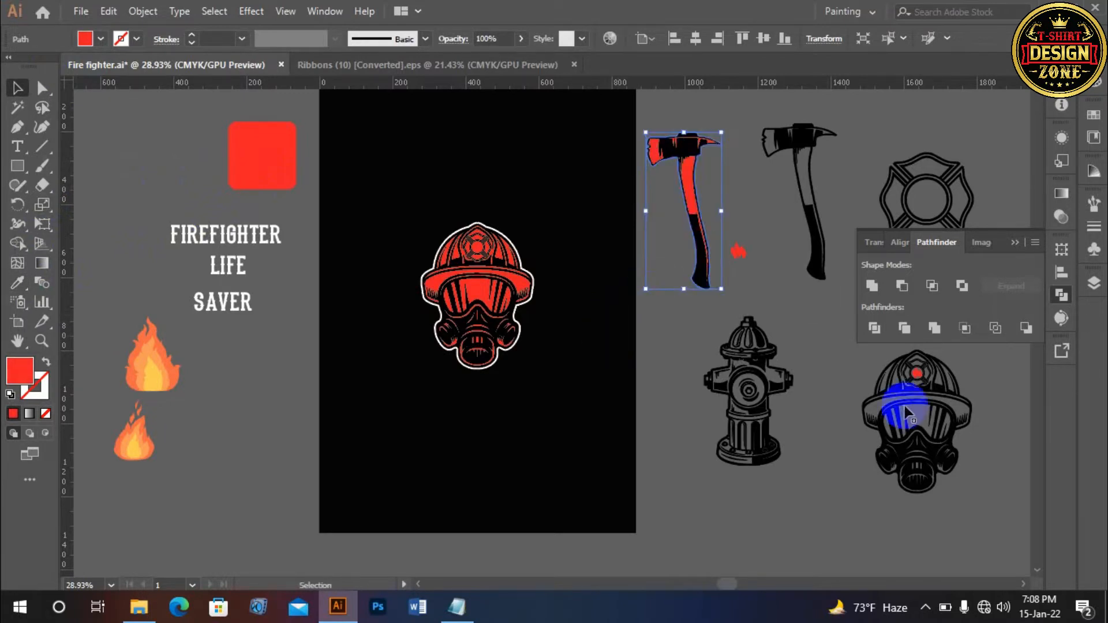
Offset the red axe silhouette's path by 4 px with Miter joins and a miter limit of 4.
click(142, 12)
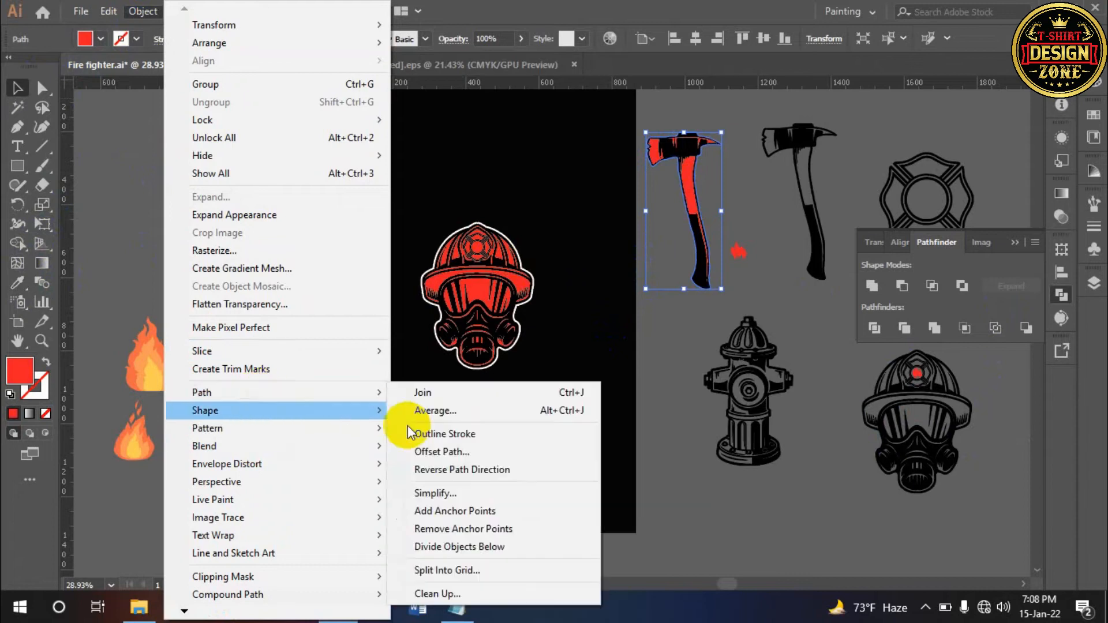
click(576, 288)
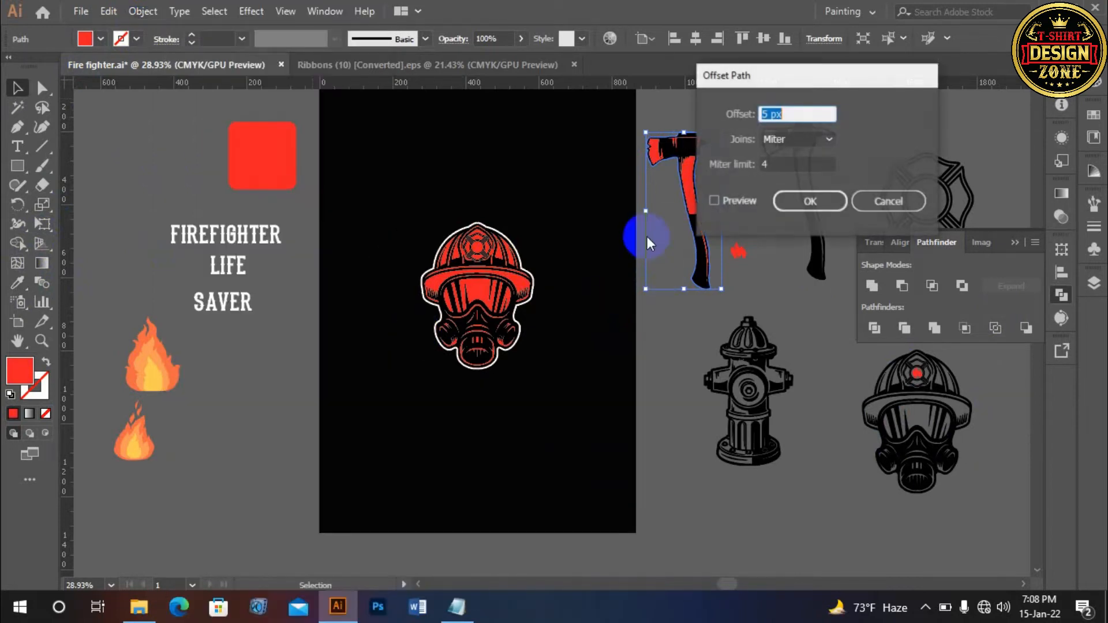
click(810, 202)
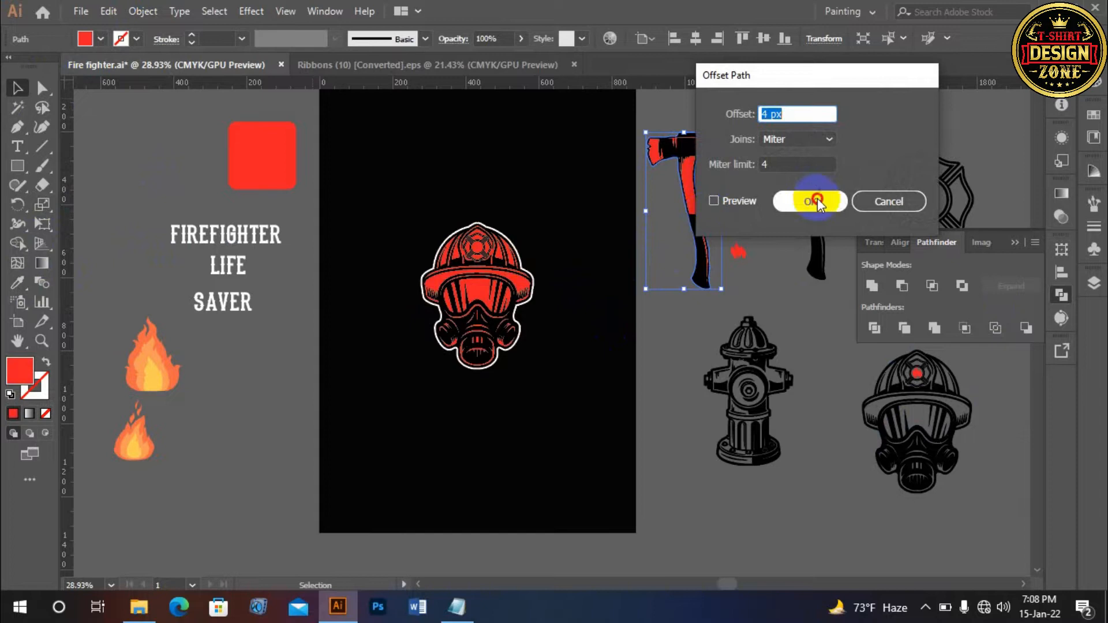
Fill the offset axe outline with white and group it with the duplicated axe and its red silhouette.
click(100, 38)
click(34, 67)
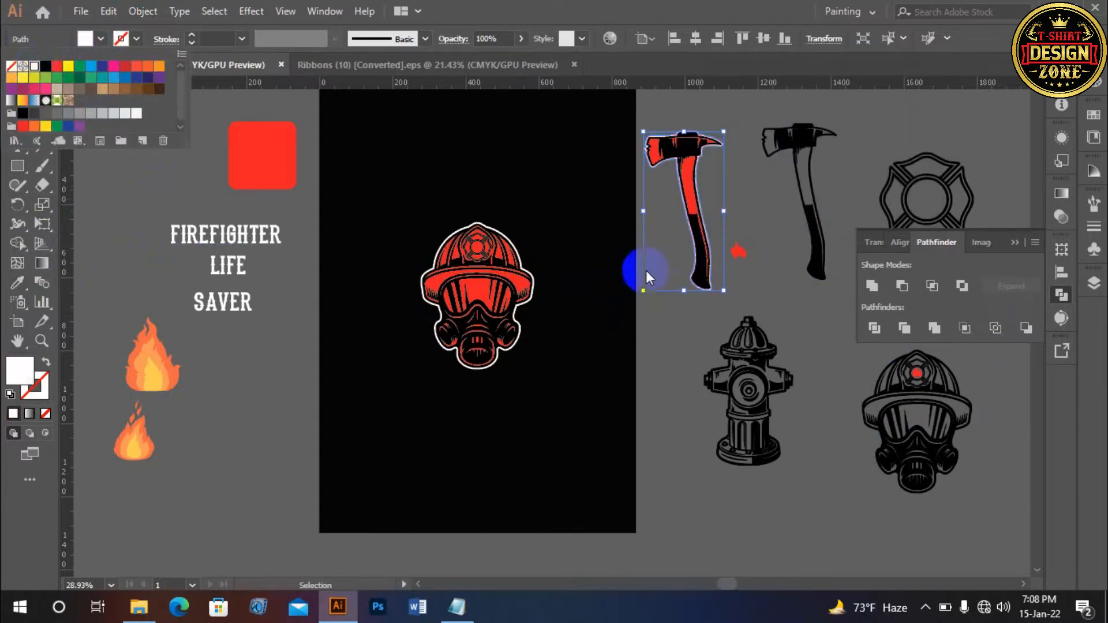
click(742, 228)
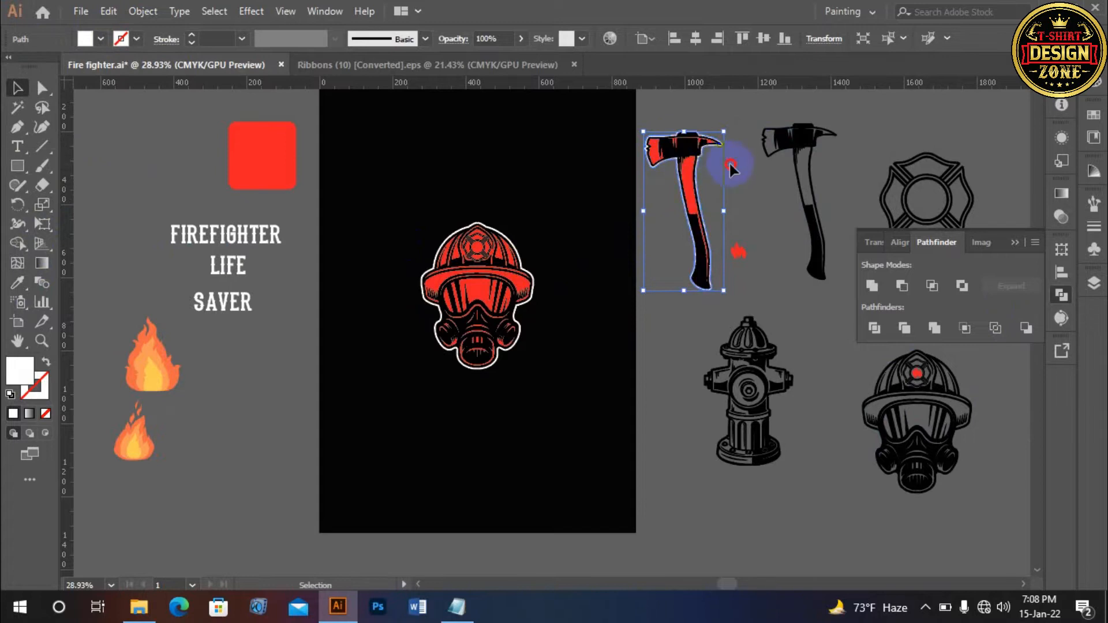
click(651, 125)
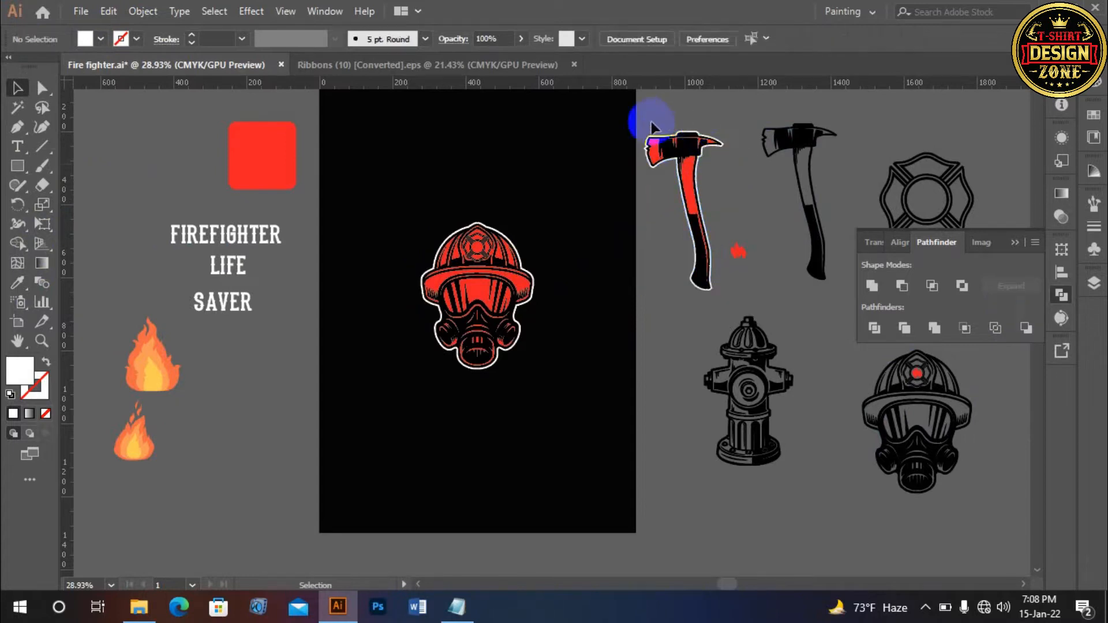
click(717, 292)
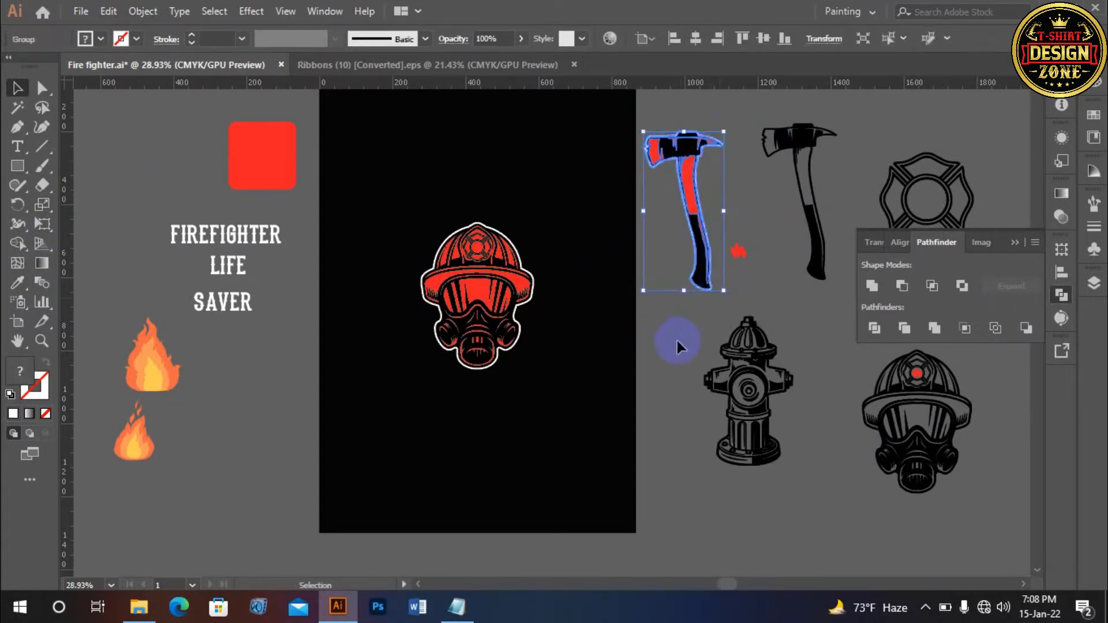
click(612, 313)
drag(614, 326, 630, 334)
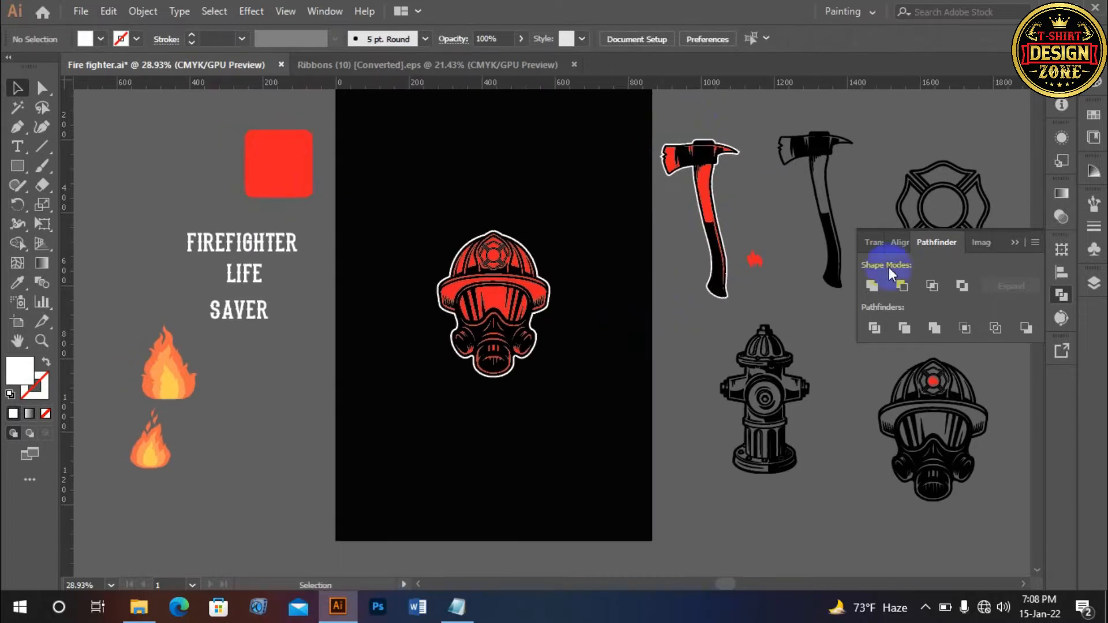
Duplicate the outlined red axe onto the artboard and place the copy behind the helmet.
click(1013, 243)
drag(710, 199, 538, 287)
key(ctrl+x)
click(495, 334)
key(ctrl+b)
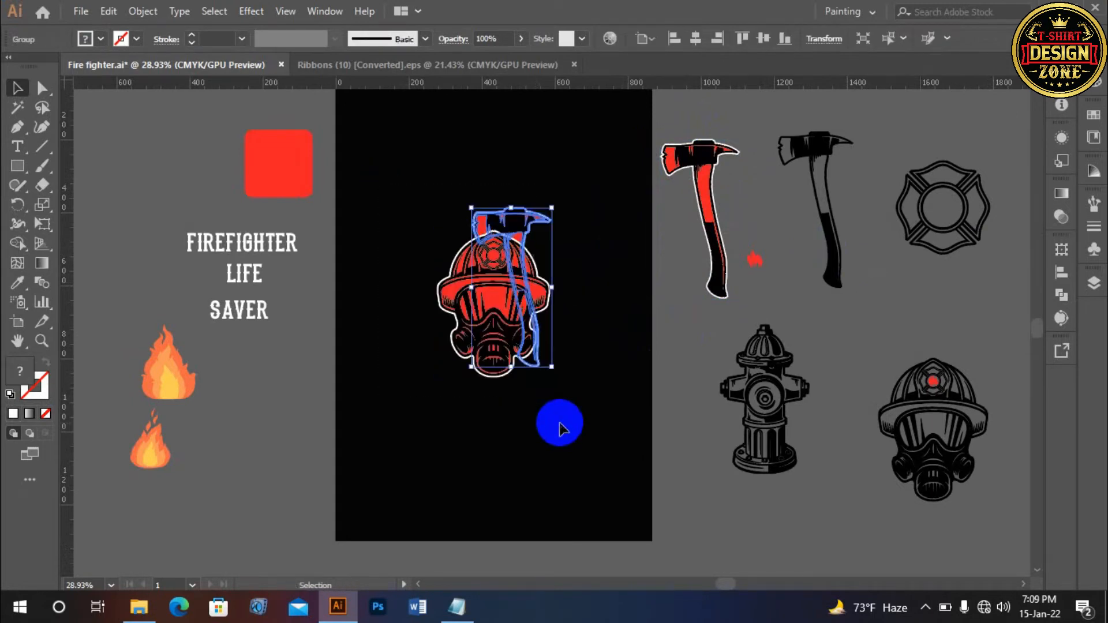
Rotate the axe behind the helmet diagonally so its head points to the helmet's upper left.
drag(558, 376, 534, 380)
click(584, 379)
click(540, 381)
key(ctrl+equal)
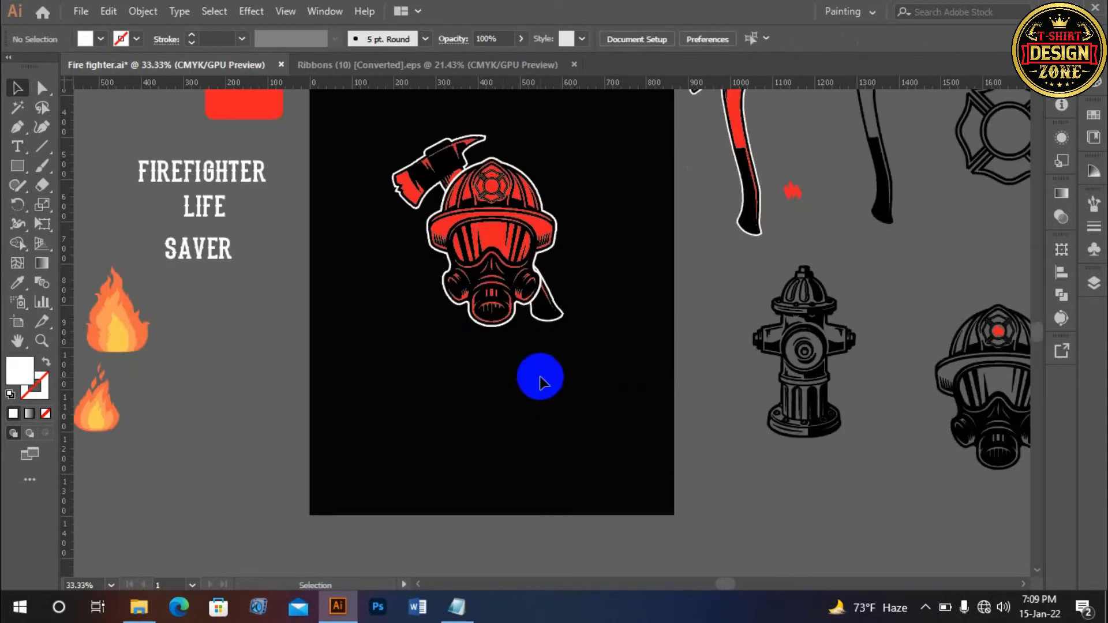
Adjust the axe's rotation to about 41° and scale it up slightly behind the helmet.
click(553, 319)
drag(580, 317, 606, 300)
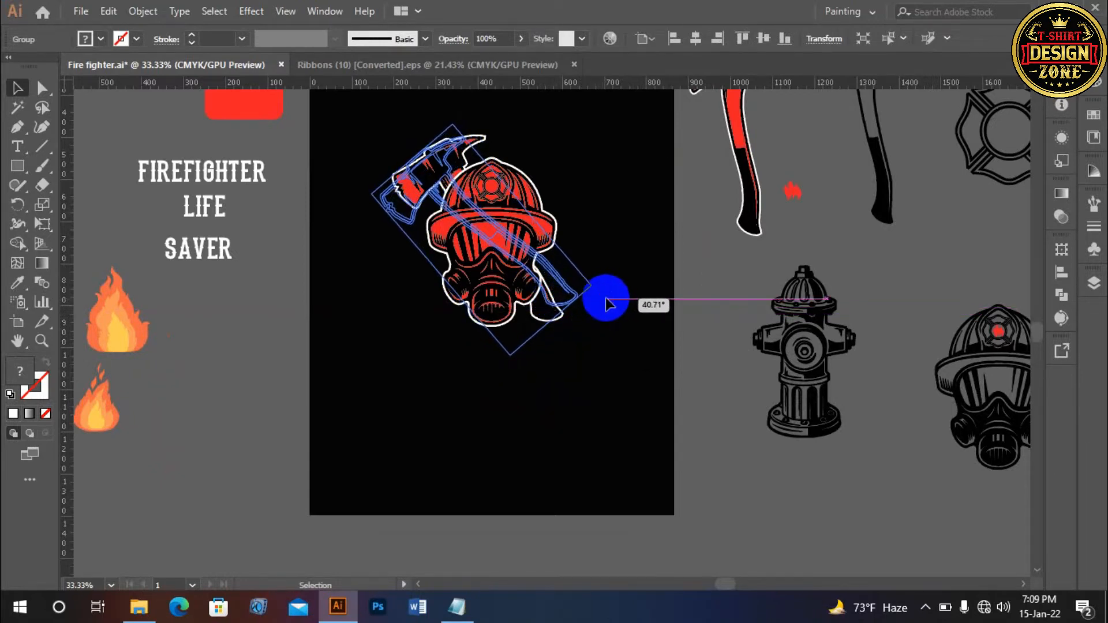
click(579, 344)
drag(578, 343, 568, 378)
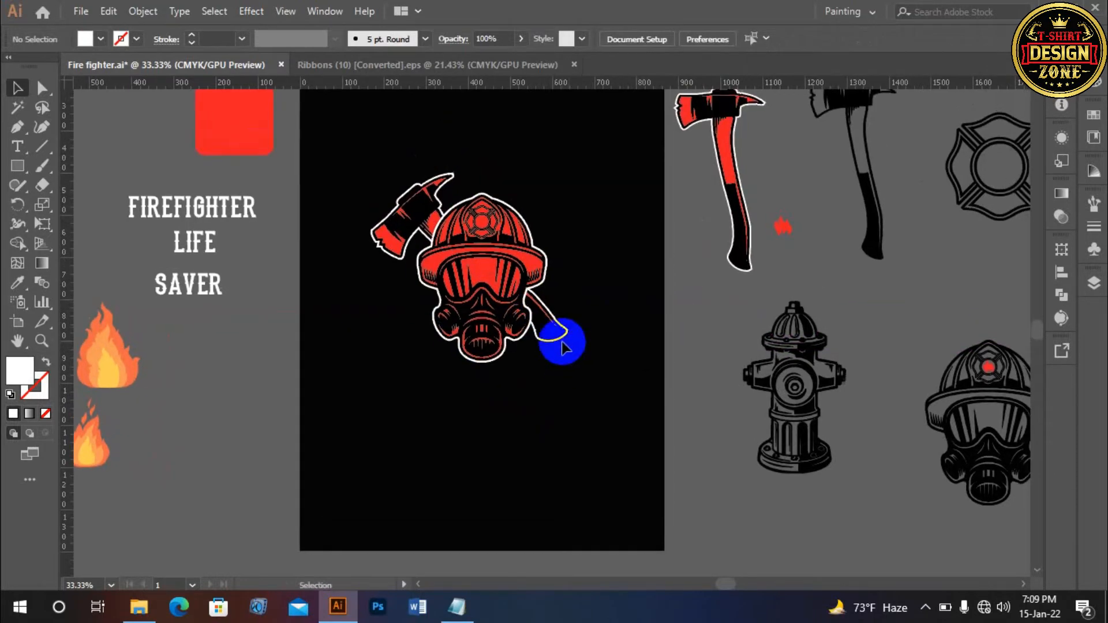
click(563, 345)
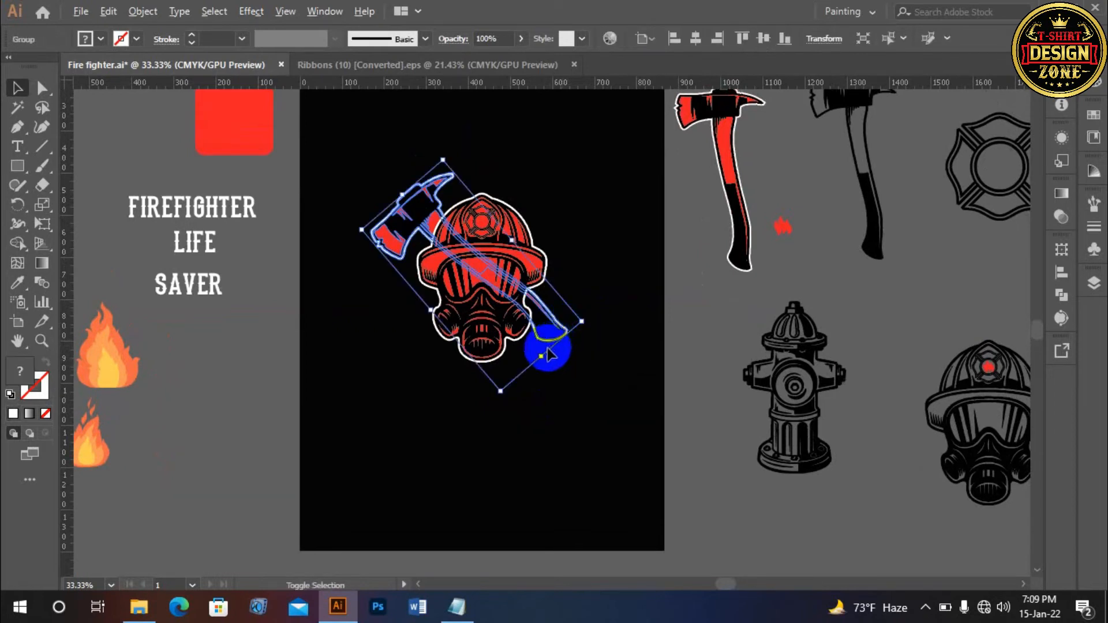
drag(548, 360, 552, 364)
Reflect a copy of the axe across the vertical axis and position it to cross the original symmetrically behind the helmet.
click(573, 357)
click(568, 345)
right_click(567, 337)
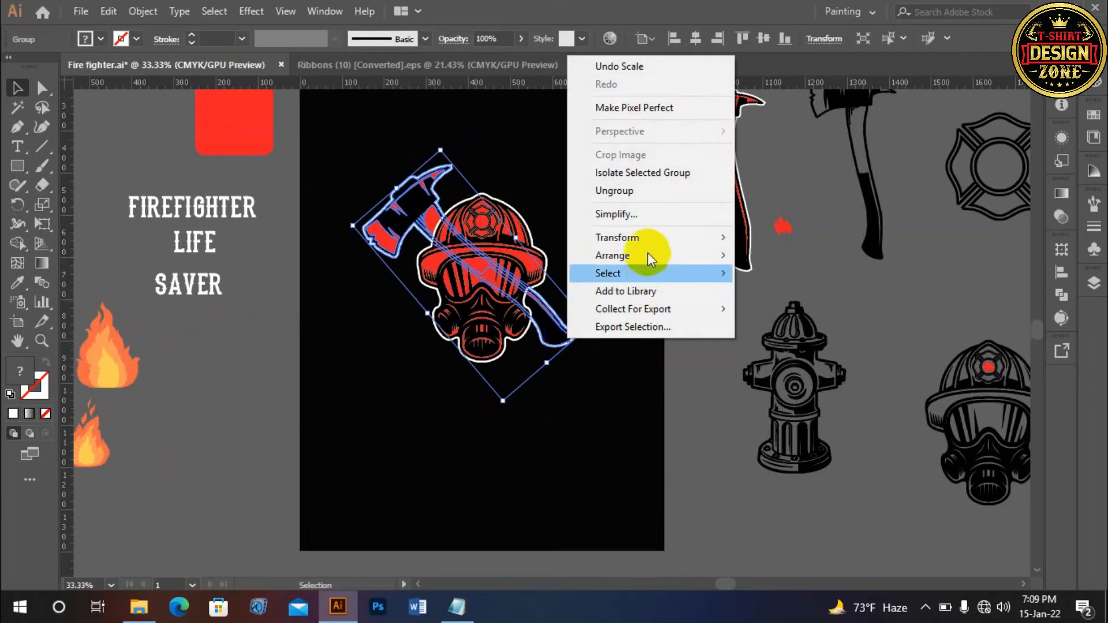
mouse_move(646, 241)
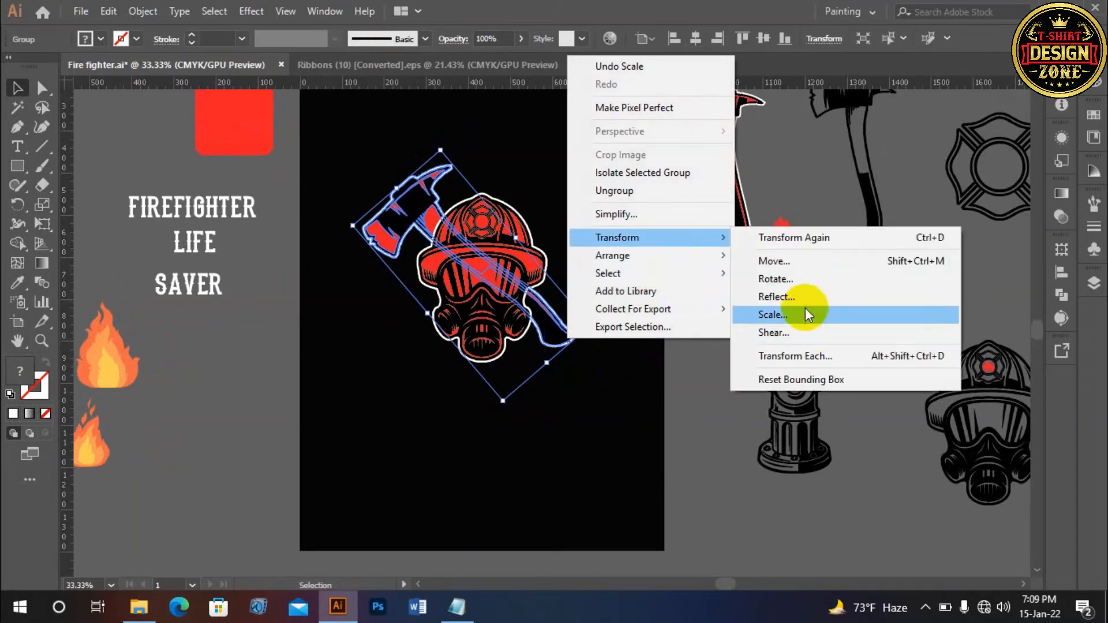
click(799, 296)
click(489, 392)
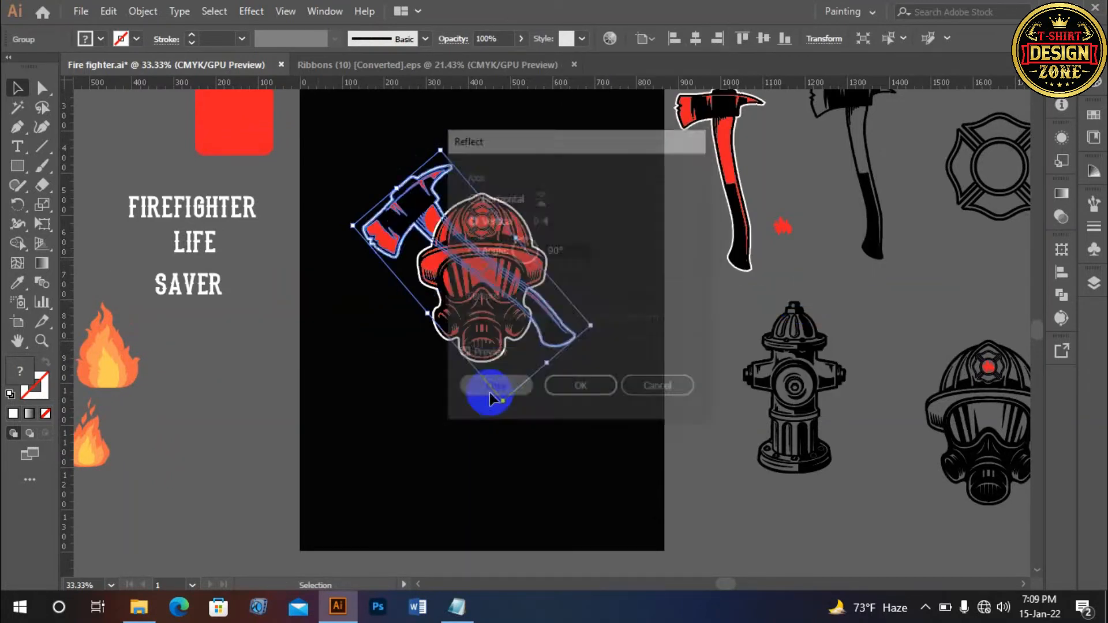
drag(545, 361, 596, 211)
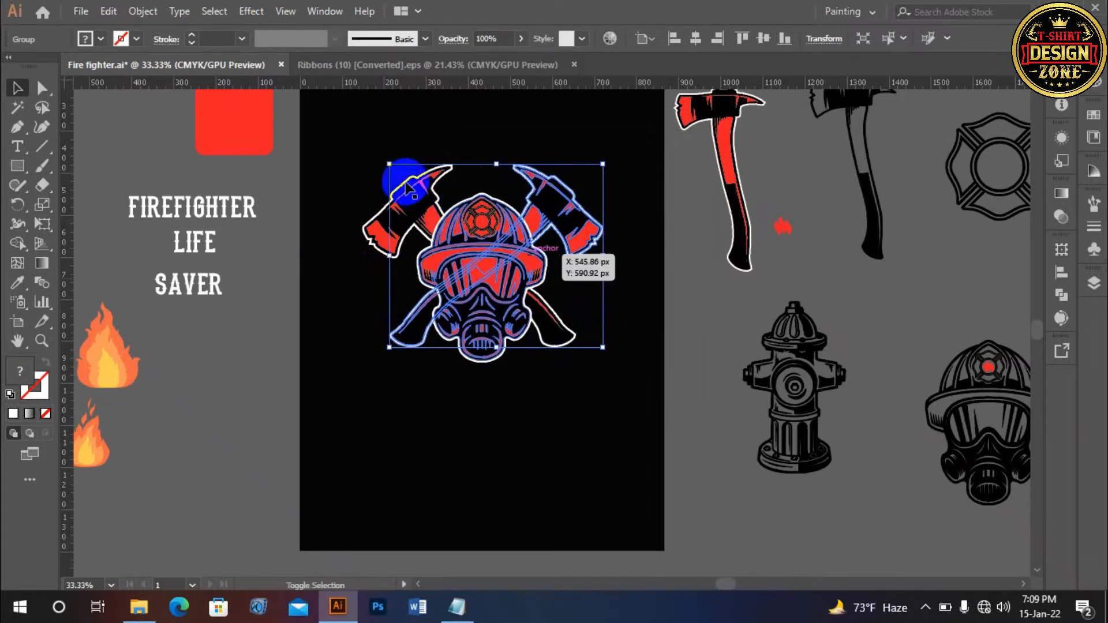
Group the two crossed axes and align their centers with the helmet horizontally and vertically.
key(ctrl+g)
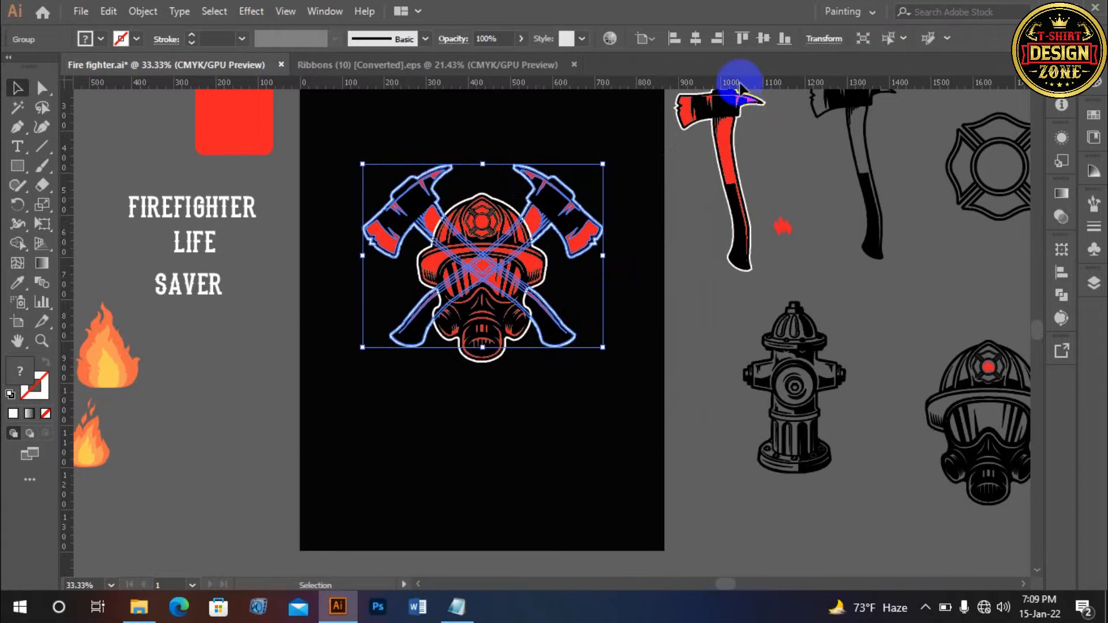
shift+click(502, 320)
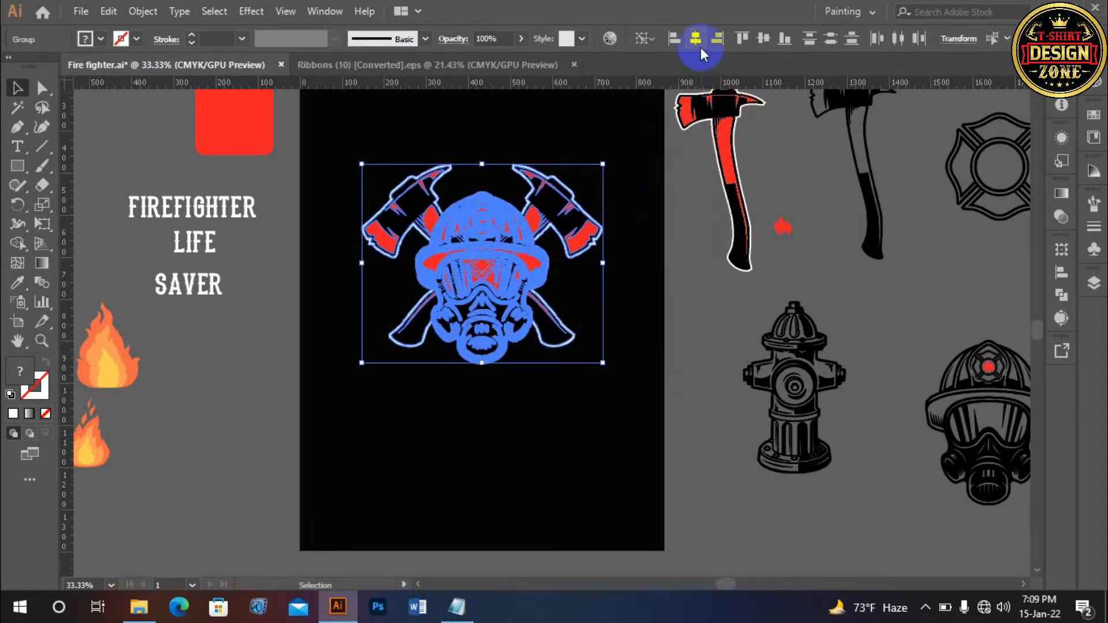
click(763, 39)
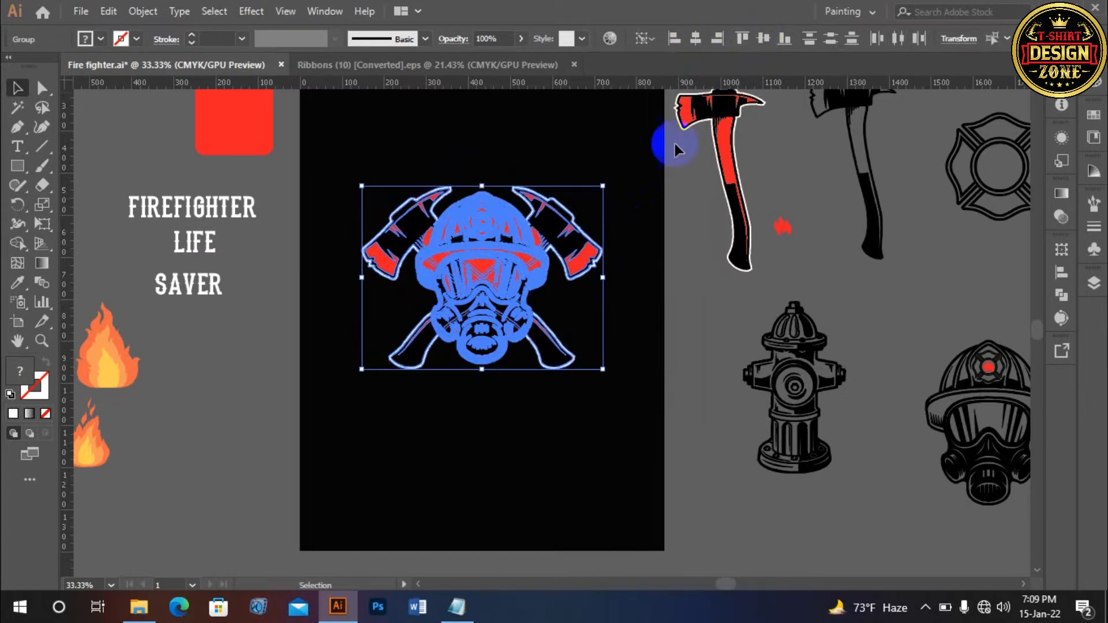
Nudge the crossed axes group slightly upward behind the helmet.
click(637, 238)
click(576, 243)
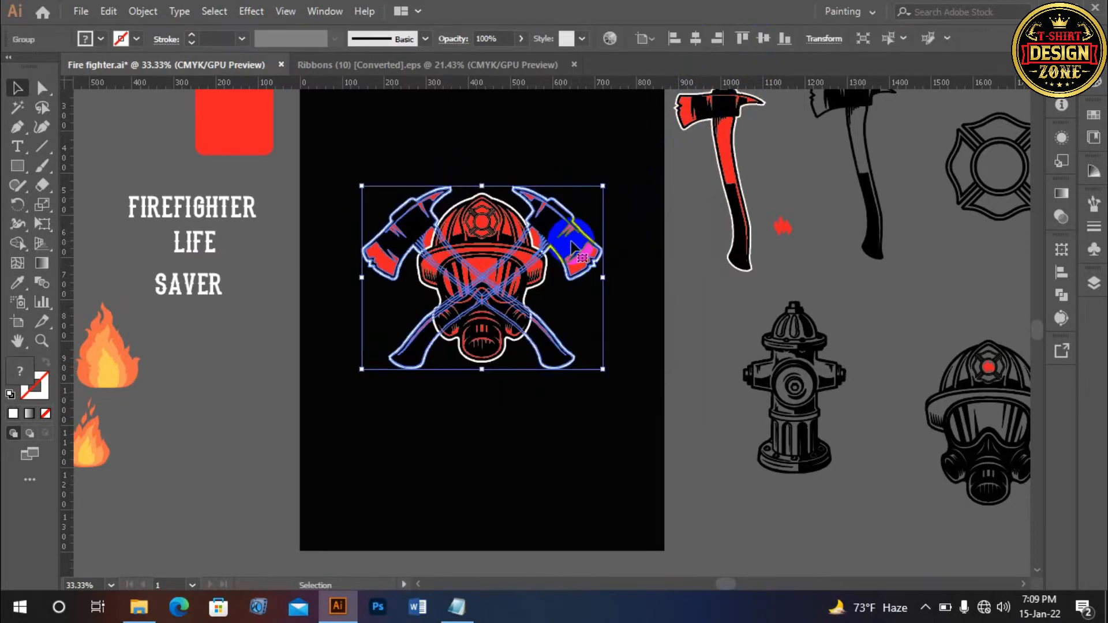
drag(571, 246, 597, 265)
click(620, 332)
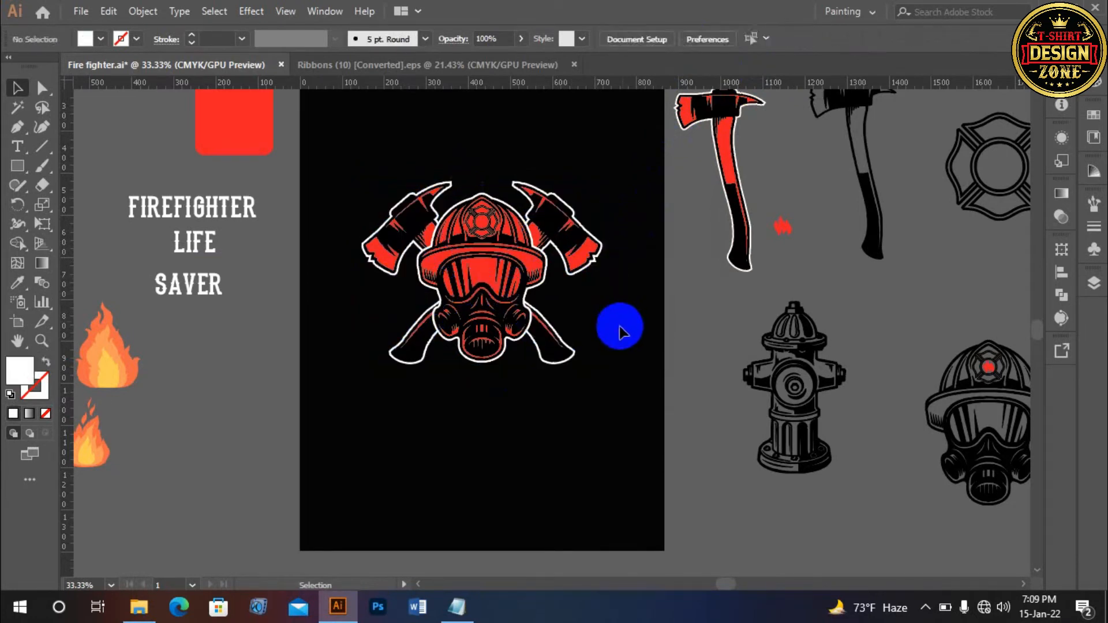
Duplicate the black Maltese cross emblem onto the artboard's lower right, beneath the axe handle.
scroll(621, 333, down, 1)
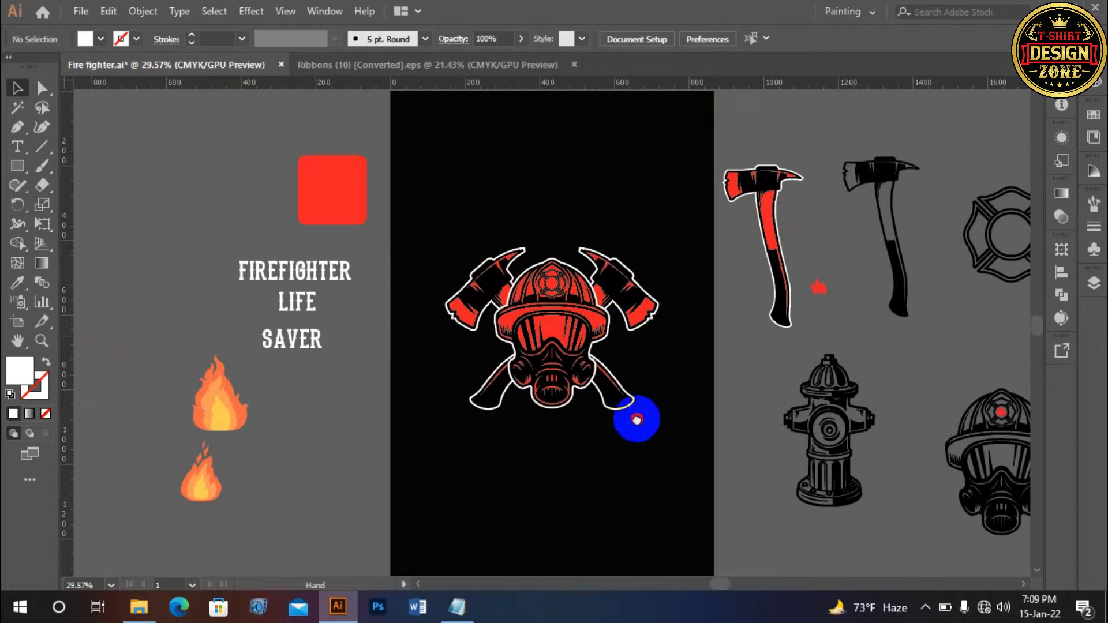
drag(640, 417, 635, 415)
key(ctrl)
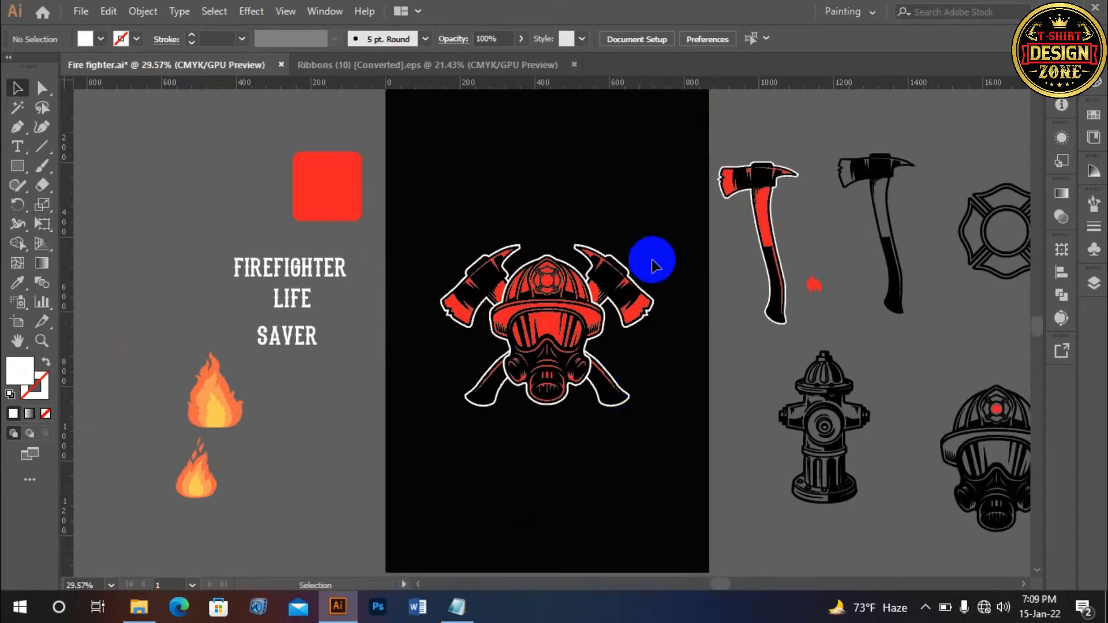
drag(835, 277, 712, 274)
drag(820, 179, 530, 463)
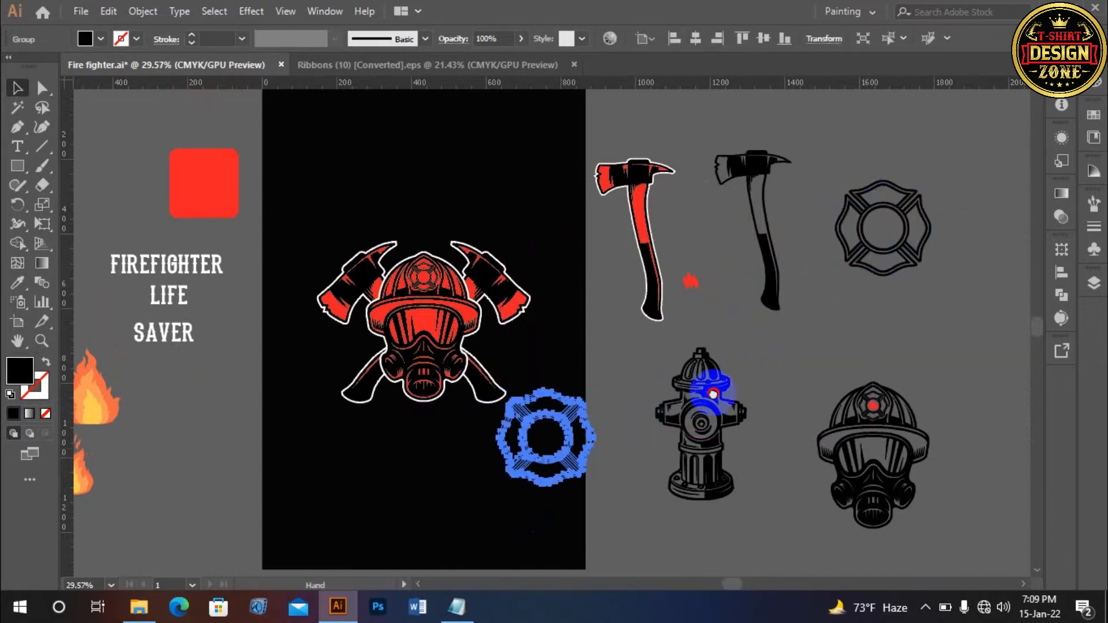
drag(714, 390, 790, 356)
key(space)
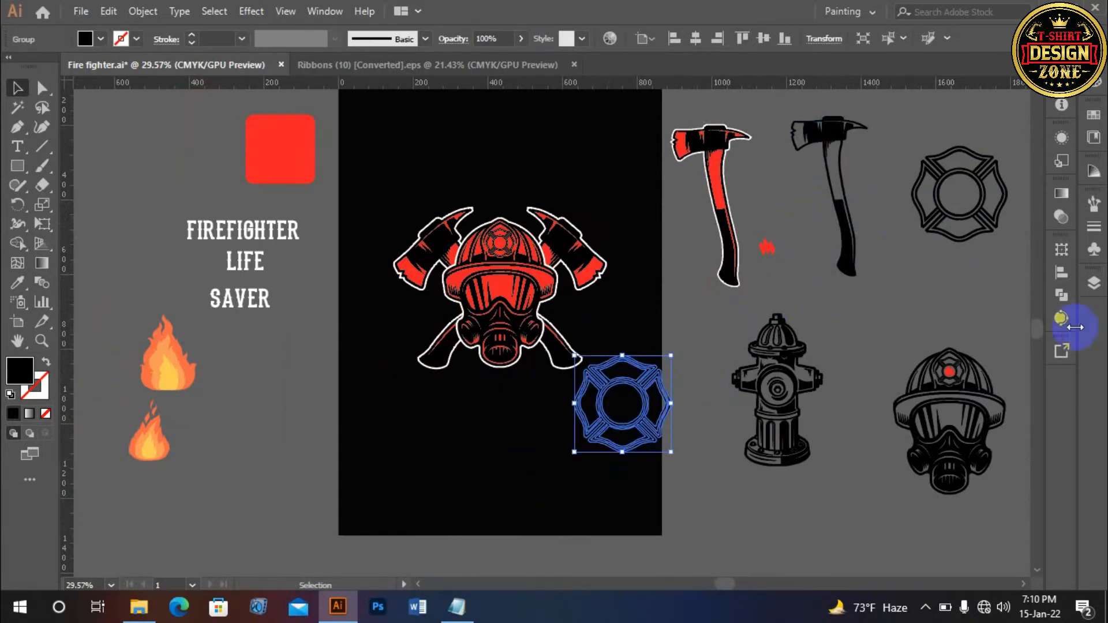
Unite a copy pasted behind the duplicated emblem into a solid silhouette and fill it with the rounded square's red.
click(1062, 296)
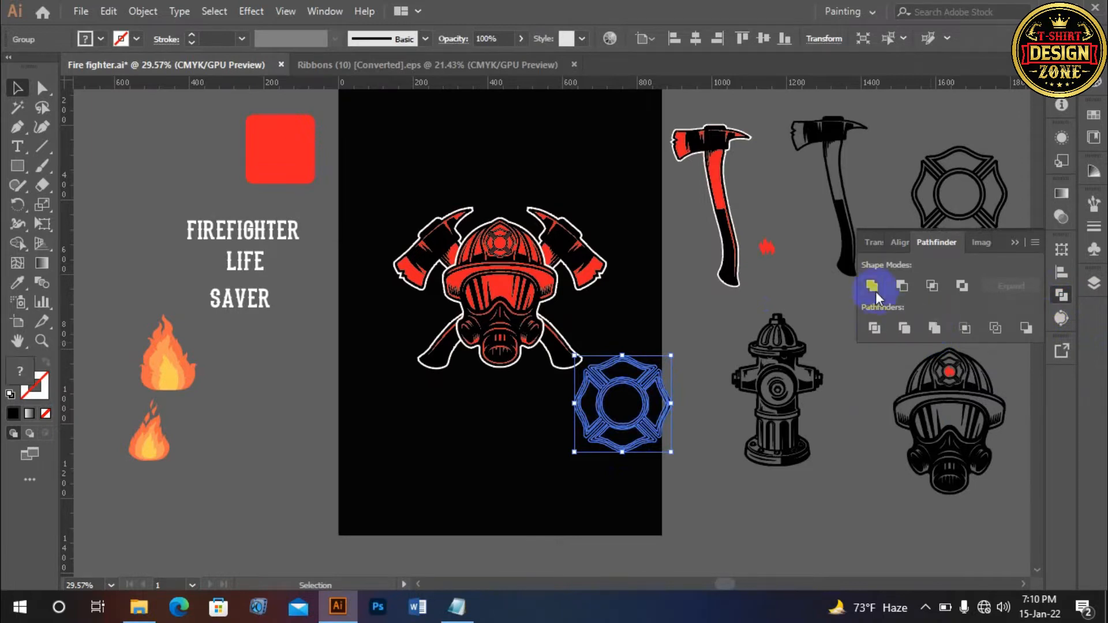
click(872, 285)
click(18, 187)
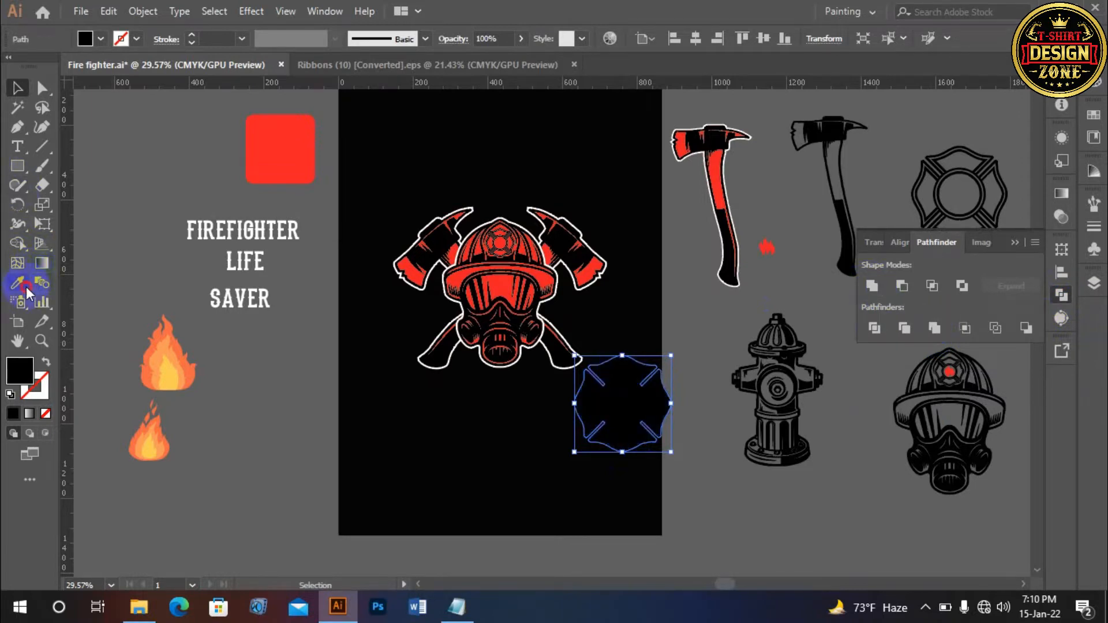
click(17, 282)
click(264, 171)
click(17, 88)
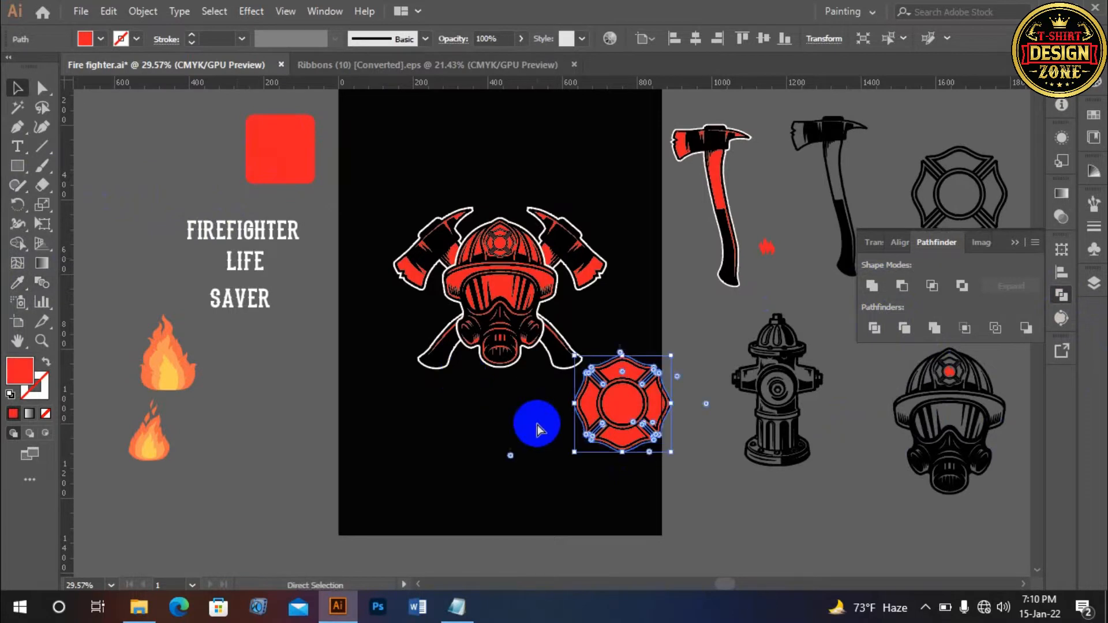
Offset the emblem's red silhouette by 4 px with Miter joins and a miter limit of 4, and fill the offset shape white.
click(132, 13)
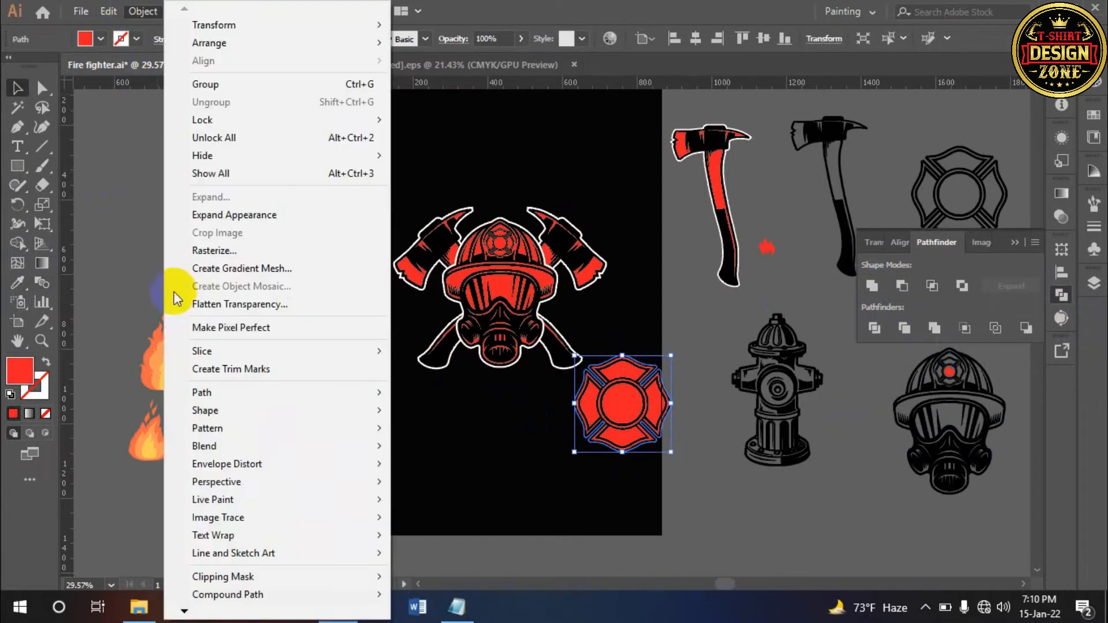
mouse_move(303, 393)
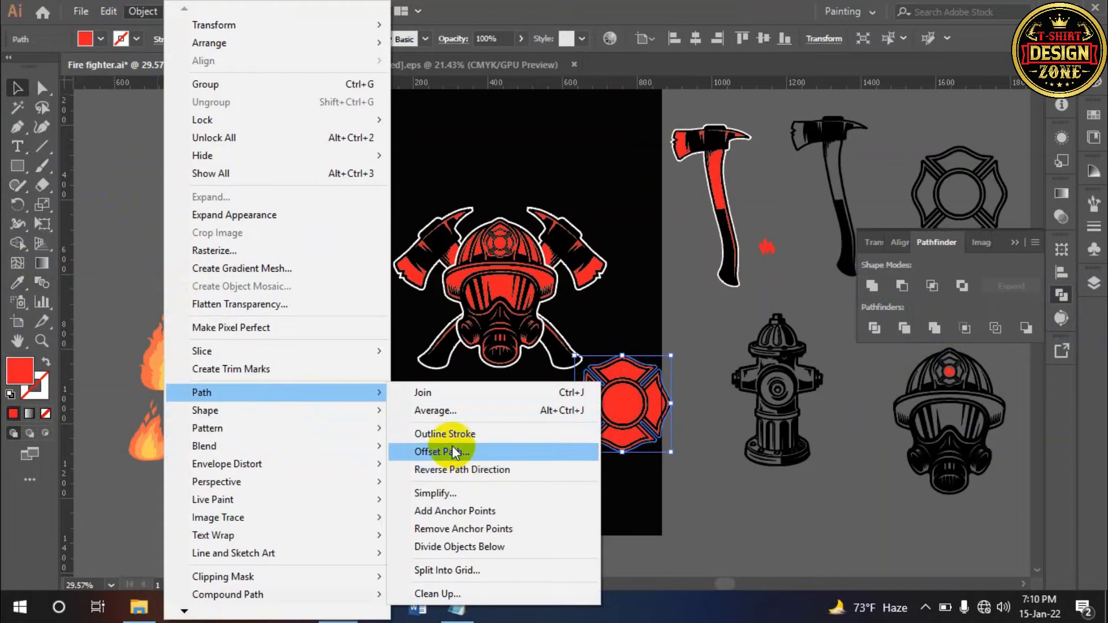
click(452, 447)
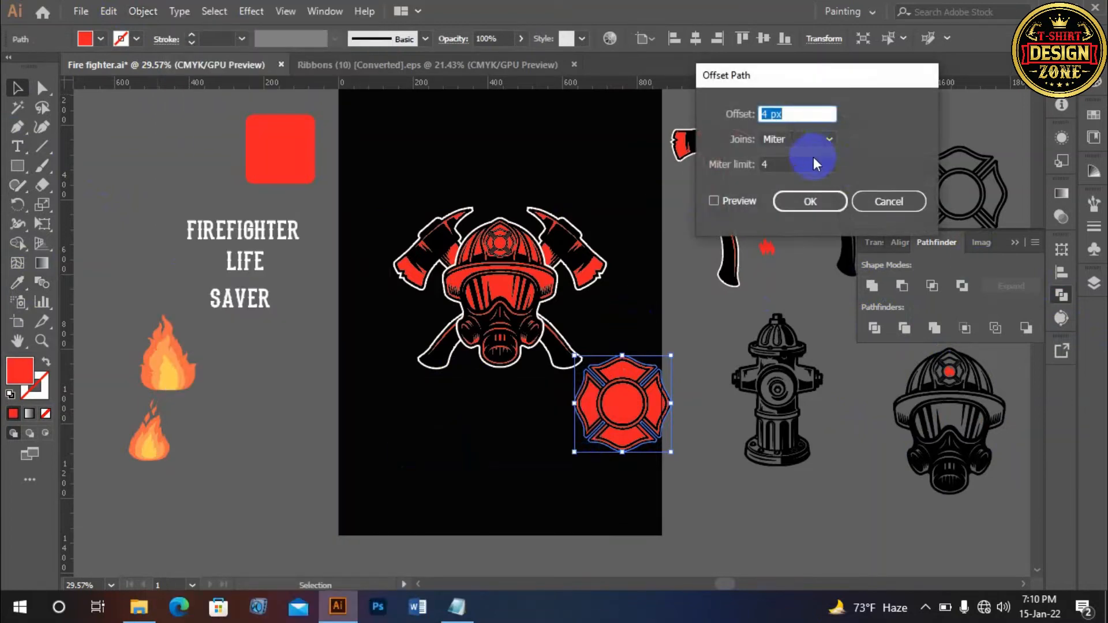
click(803, 200)
click(101, 41)
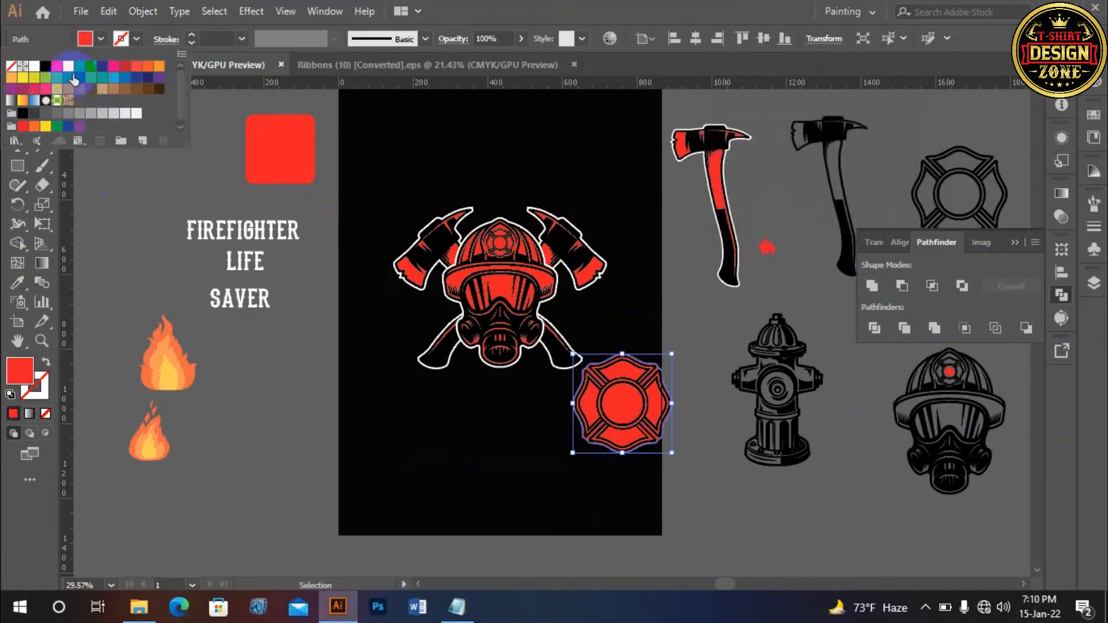
click(34, 66)
Group the emblem with its red and white backing shapes and move the group below the helmet.
click(663, 500)
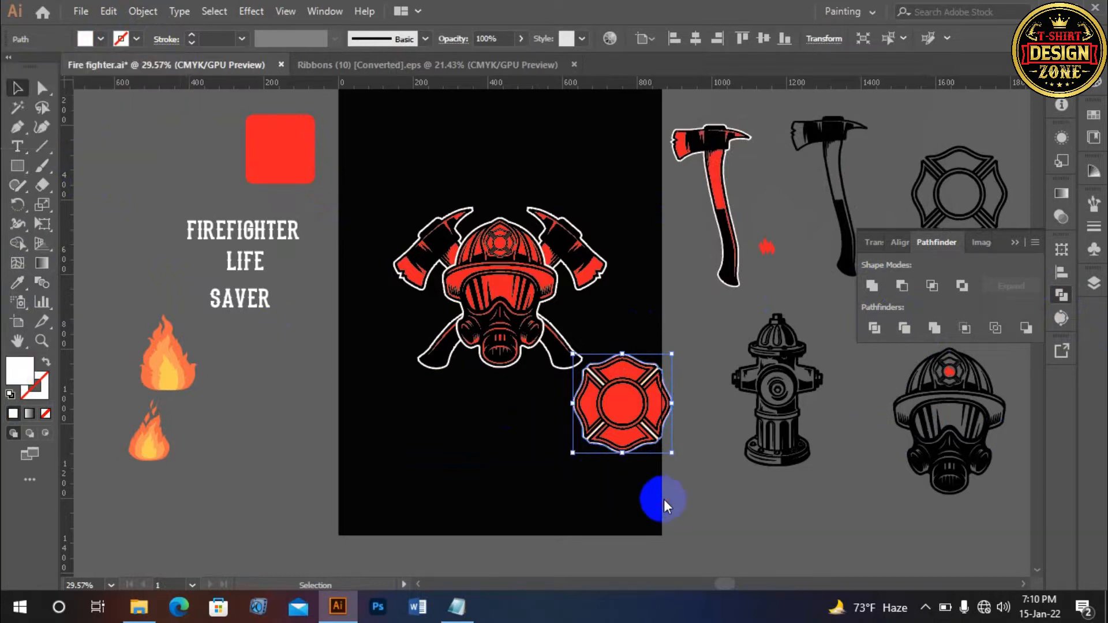
drag(670, 487, 599, 352)
click(638, 514)
drag(616, 443, 515, 481)
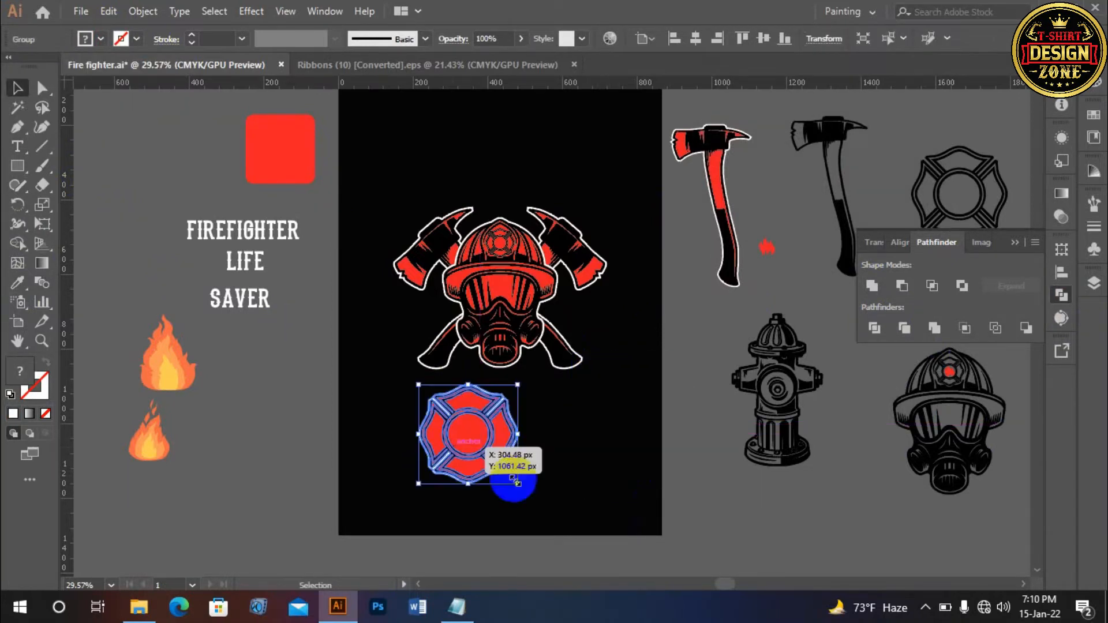
Send the emblem group behind the crossed axes and helmet and center it horizontally and vertically on the artboard.
click(642, 472)
click(448, 420)
drag(448, 426, 618, 423)
key(ctrl+b)
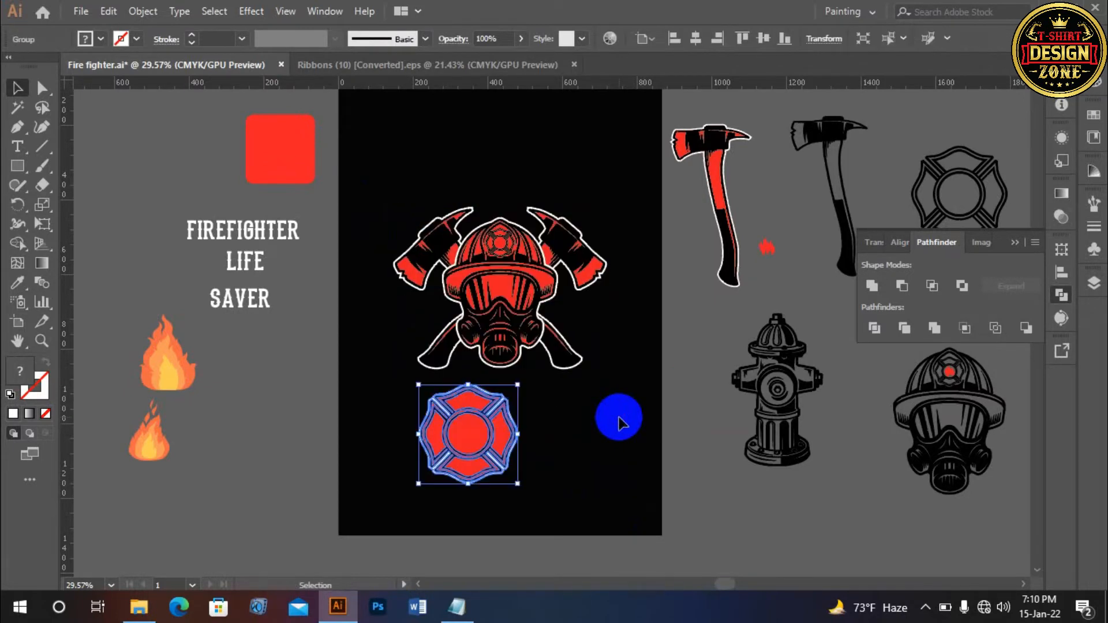
click(701, 38)
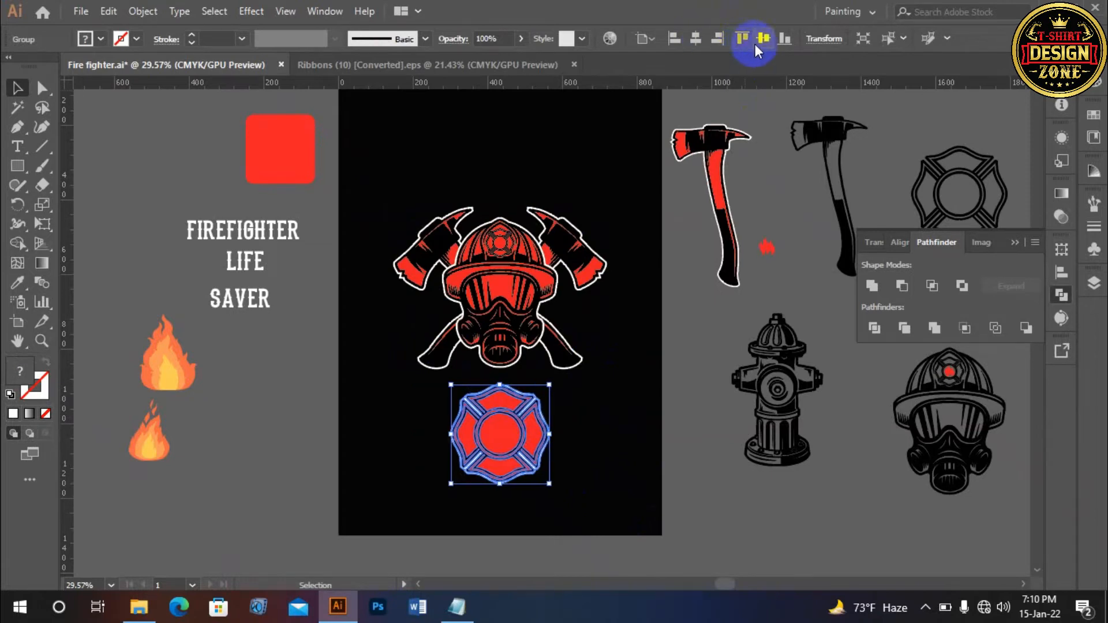
click(760, 39)
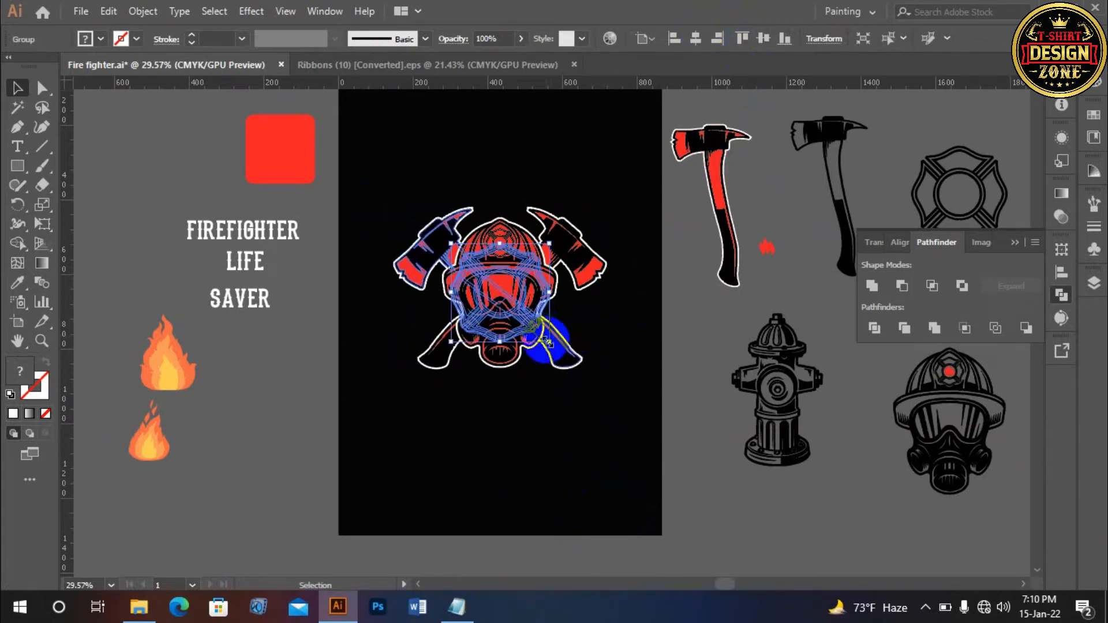
Enlarge the emblem group proportionally from its center until it frames the crossed axes and helmet, keeping it horizontally centered.
drag(548, 345, 615, 413)
click(660, 362)
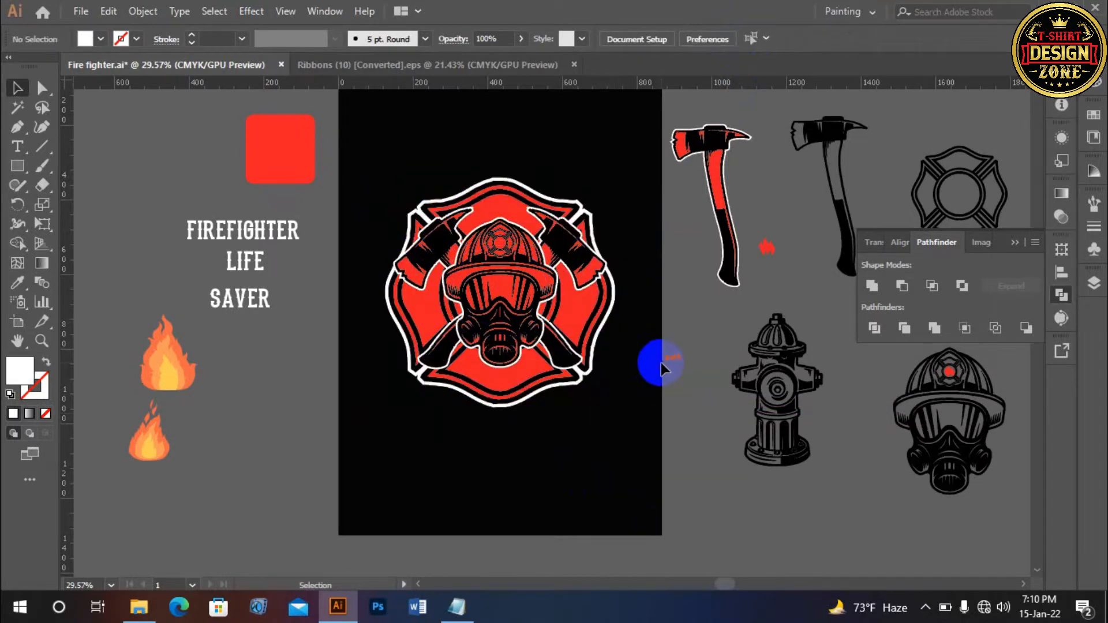
click(586, 328)
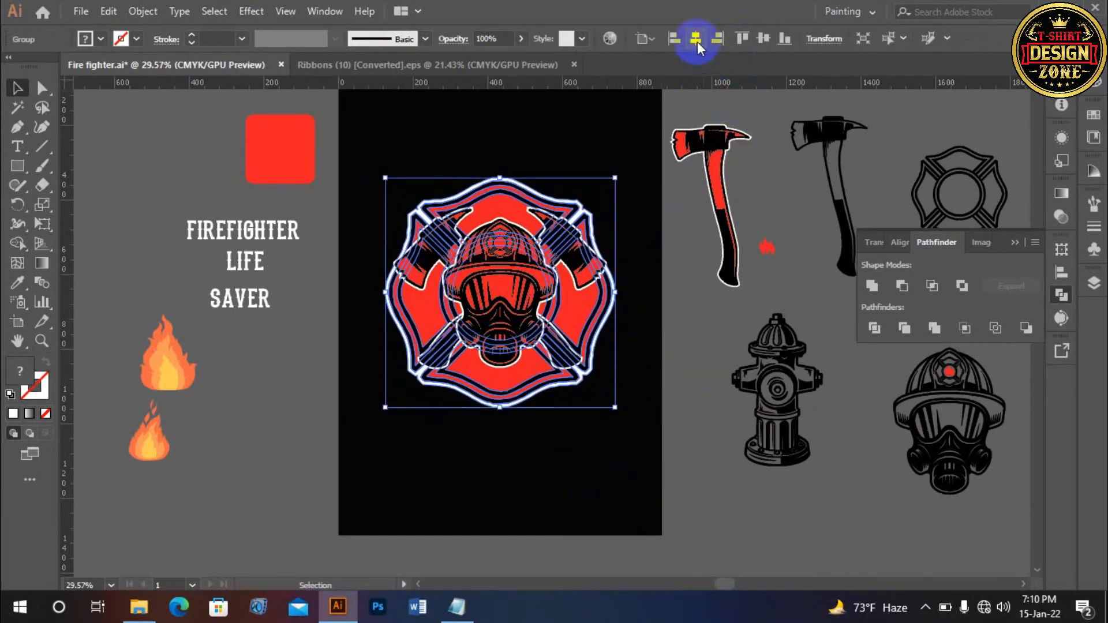
click(617, 133)
click(575, 202)
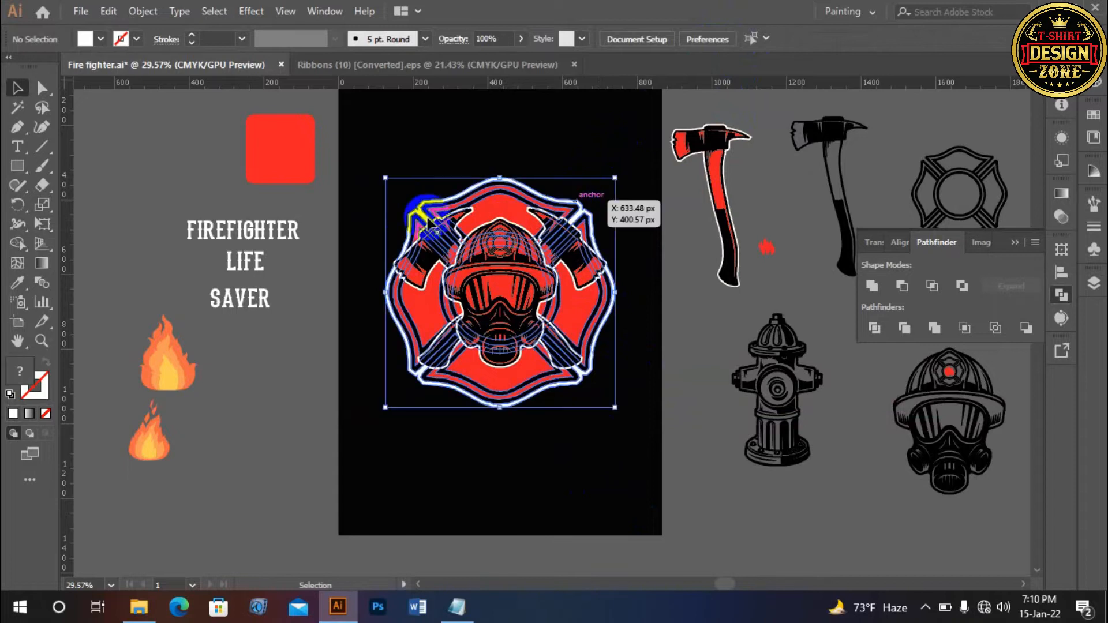
Shrink the emblem group slightly around its center so the axe heads reach just past its outer edges.
drag(389, 181, 394, 187)
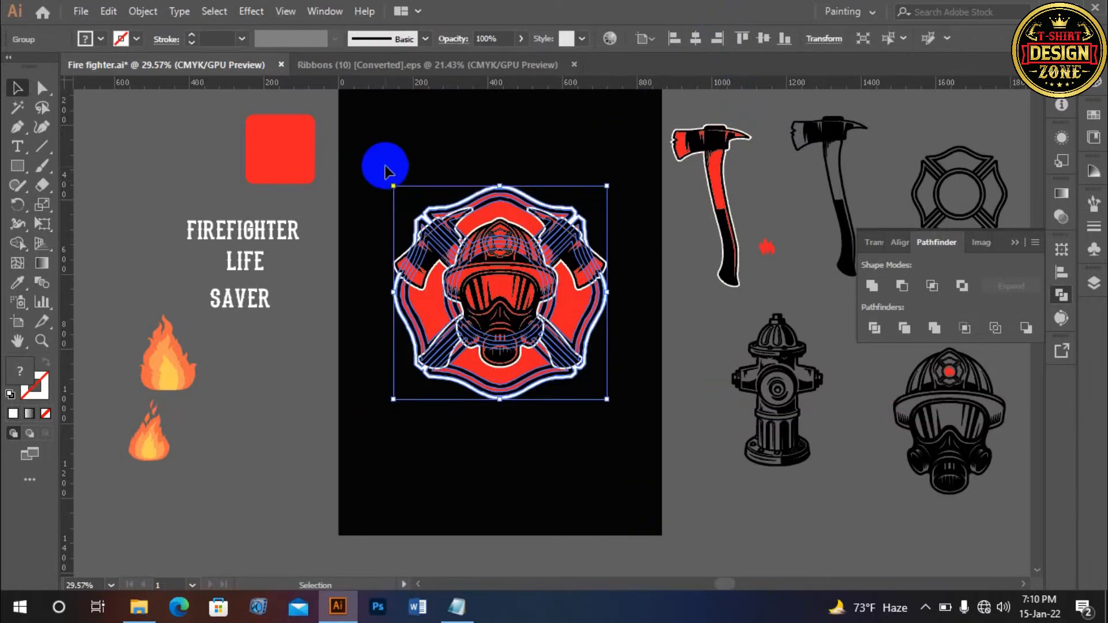
click(385, 166)
key(ctrl+0)
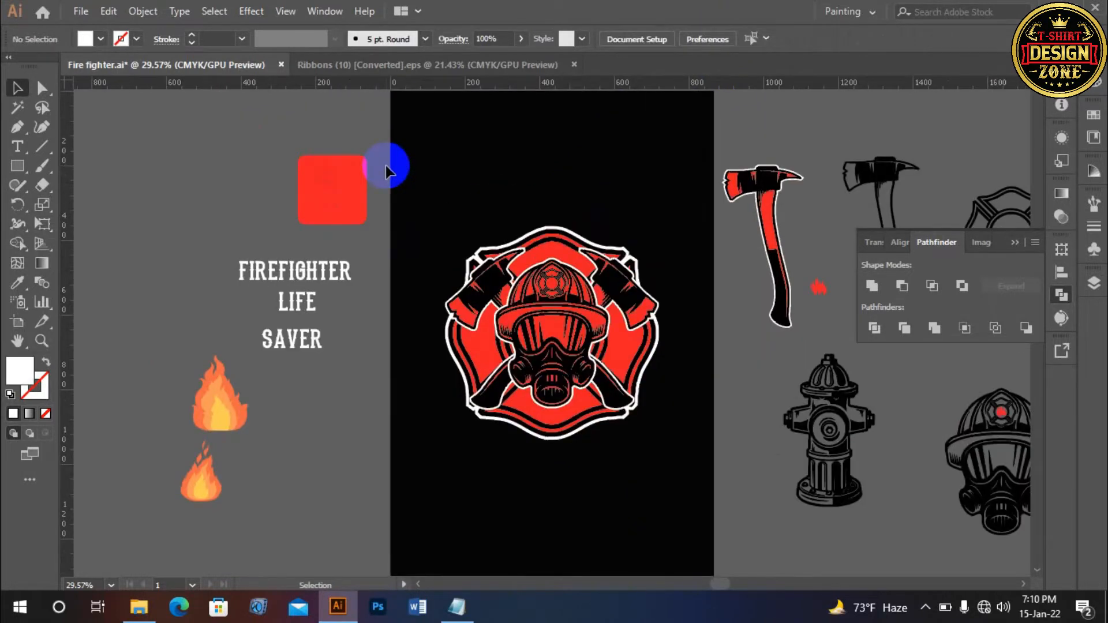
click(1008, 244)
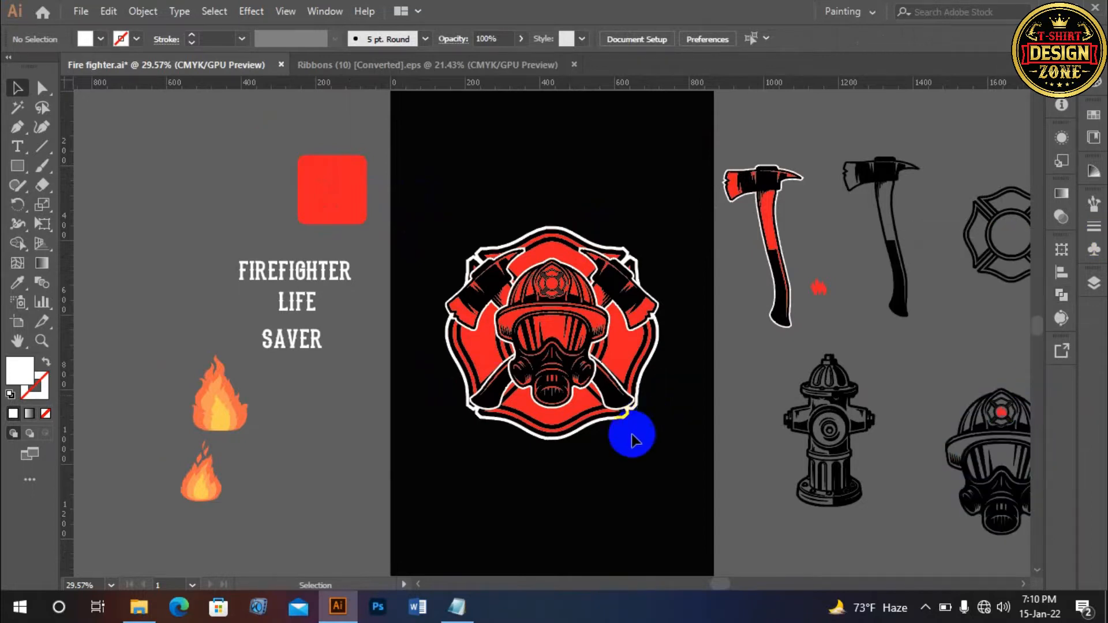
drag(637, 421, 632, 370)
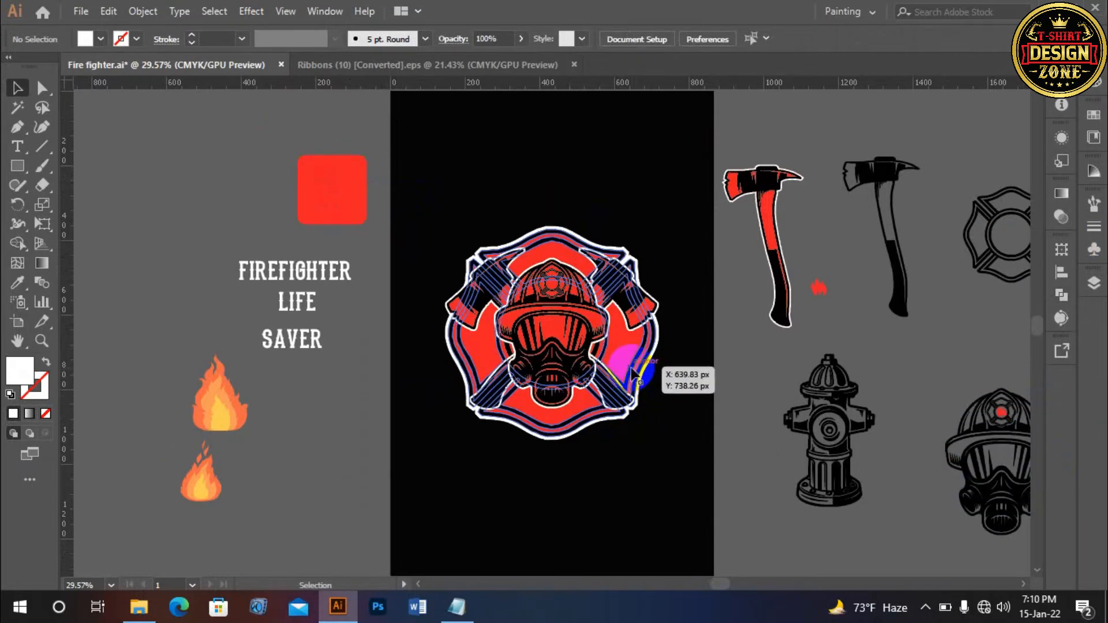
click(631, 369)
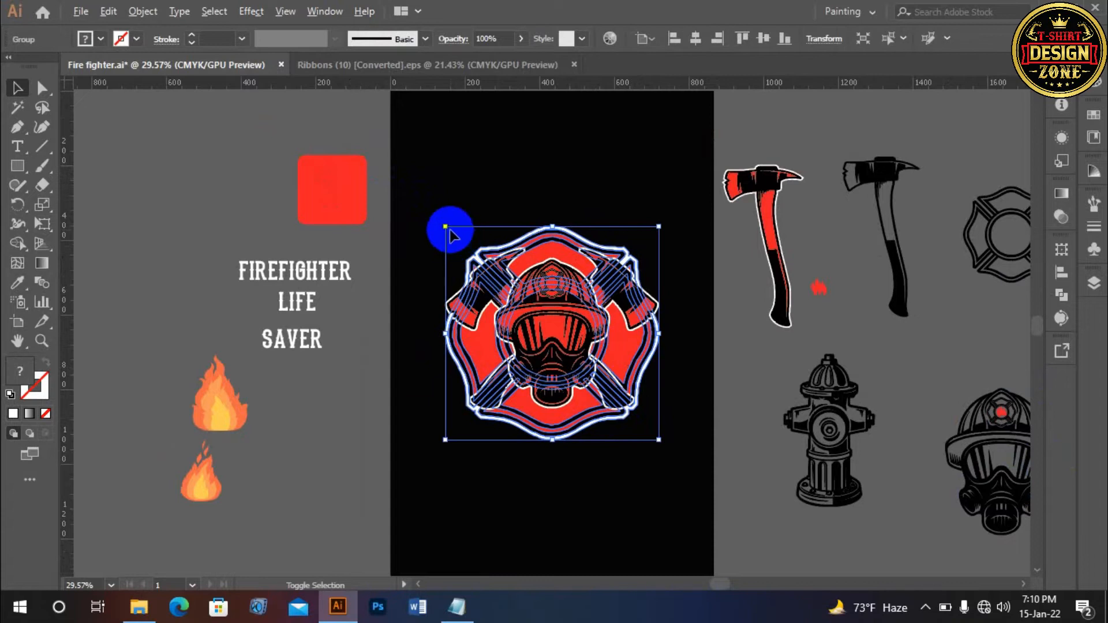
drag(445, 227, 453, 227)
click(452, 202)
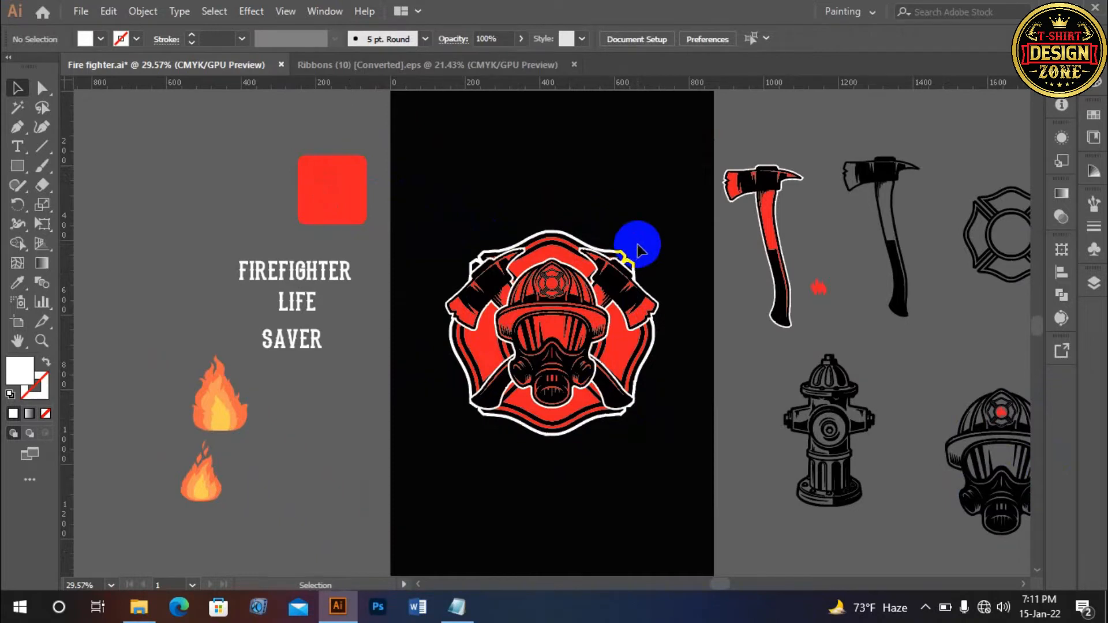
Copy the second ribbon from the top in Ribbons (10) [Converted].eps and return to Fire fighter.ai.
scroll(600, 208, right, 1)
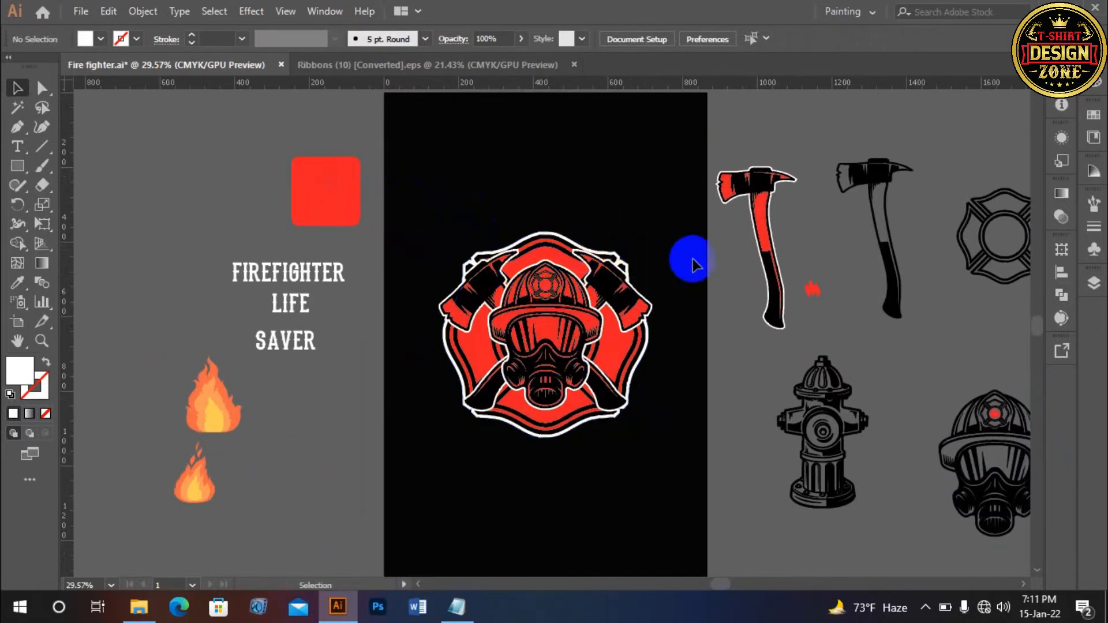
key(space)
drag(680, 296, 675, 277)
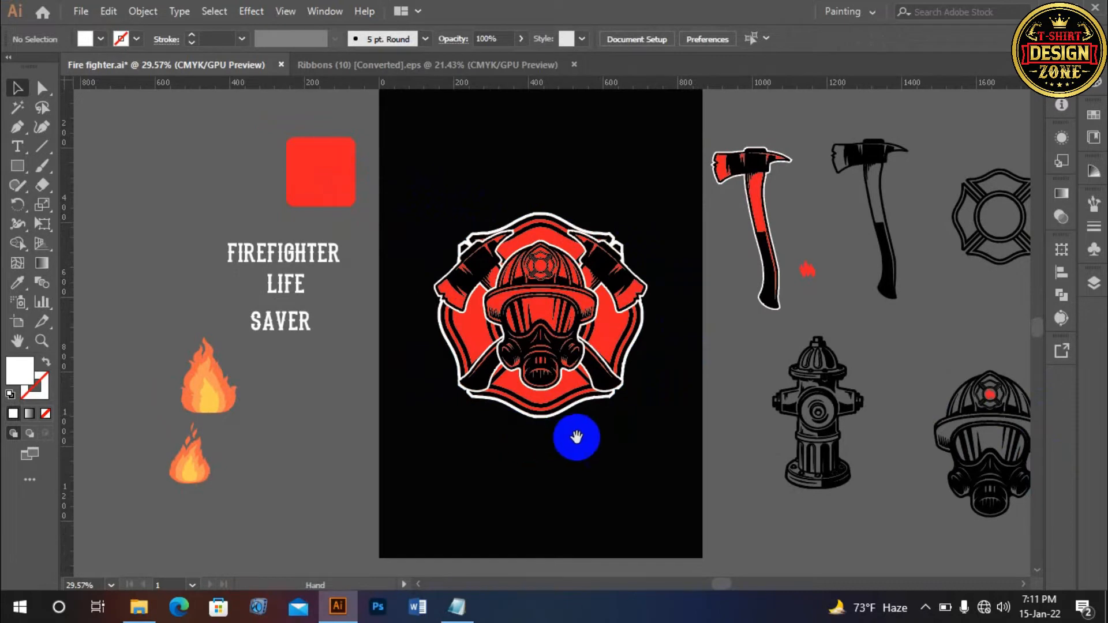
click(403, 66)
key(space)
drag(300, 287, 286, 254)
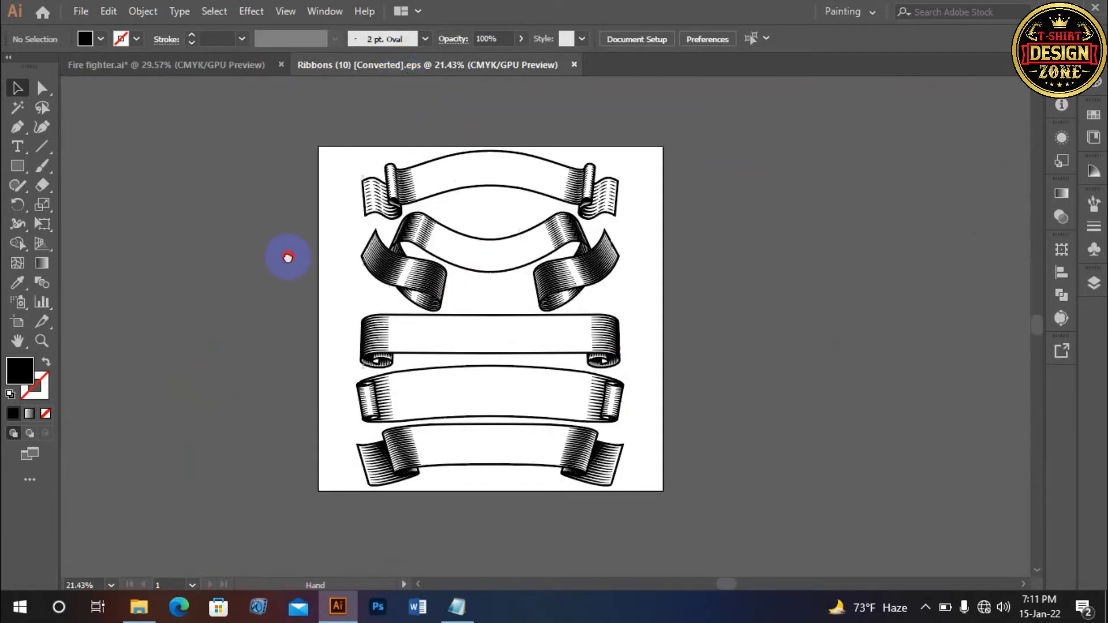
click(562, 272)
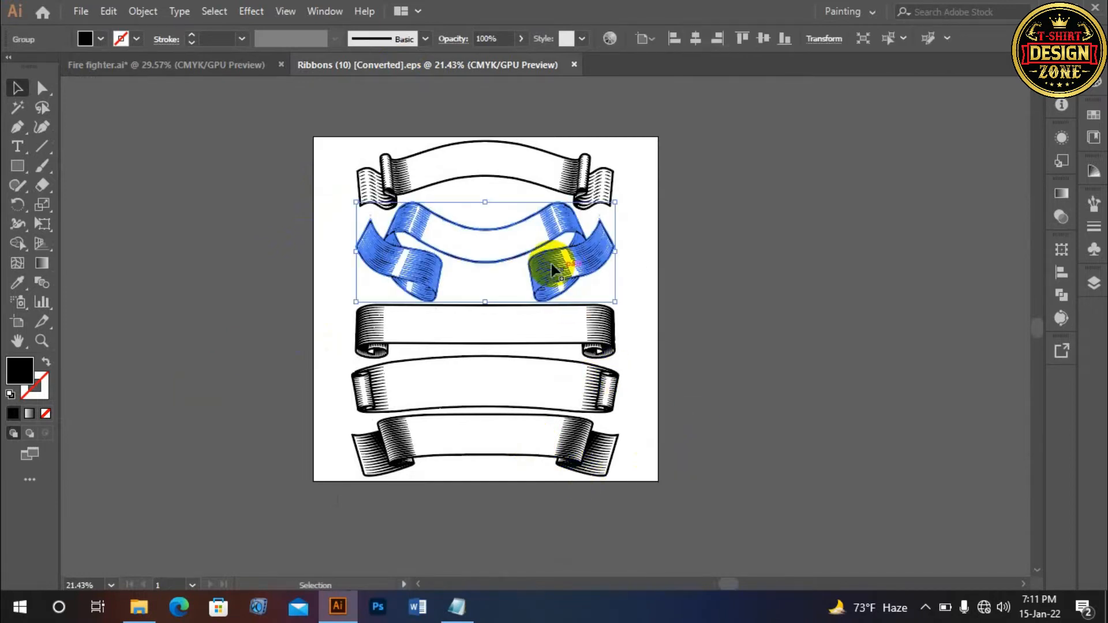
click(209, 84)
click(205, 66)
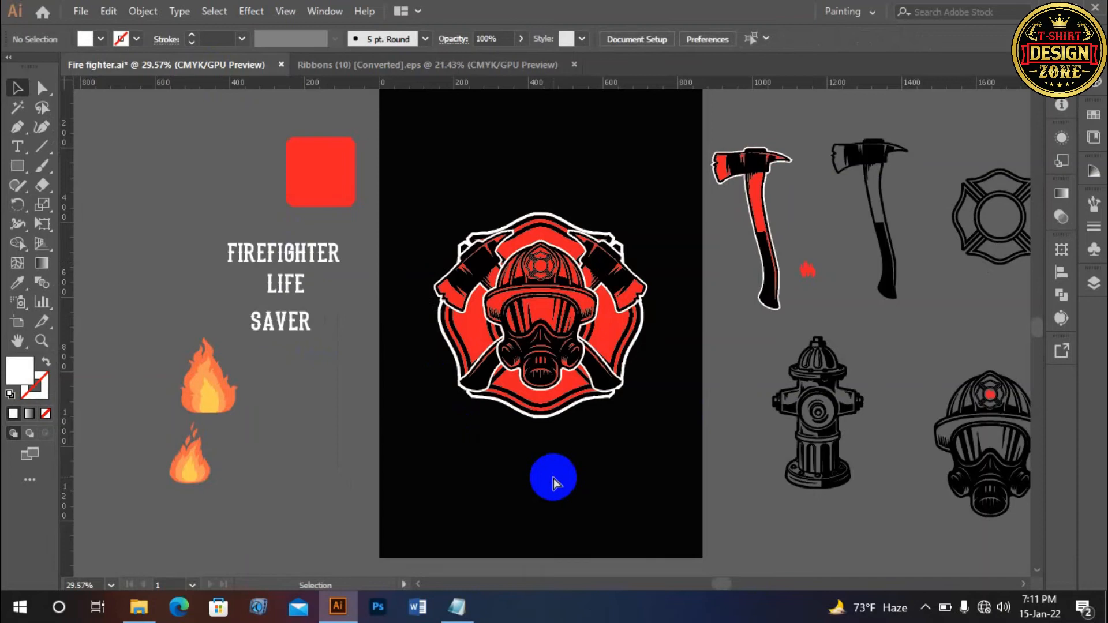
Paste the ribbon below the emblem and scale it down proportionally from its center to fit within the artboard's width.
key(ctrl+v)
drag(669, 380, 658, 504)
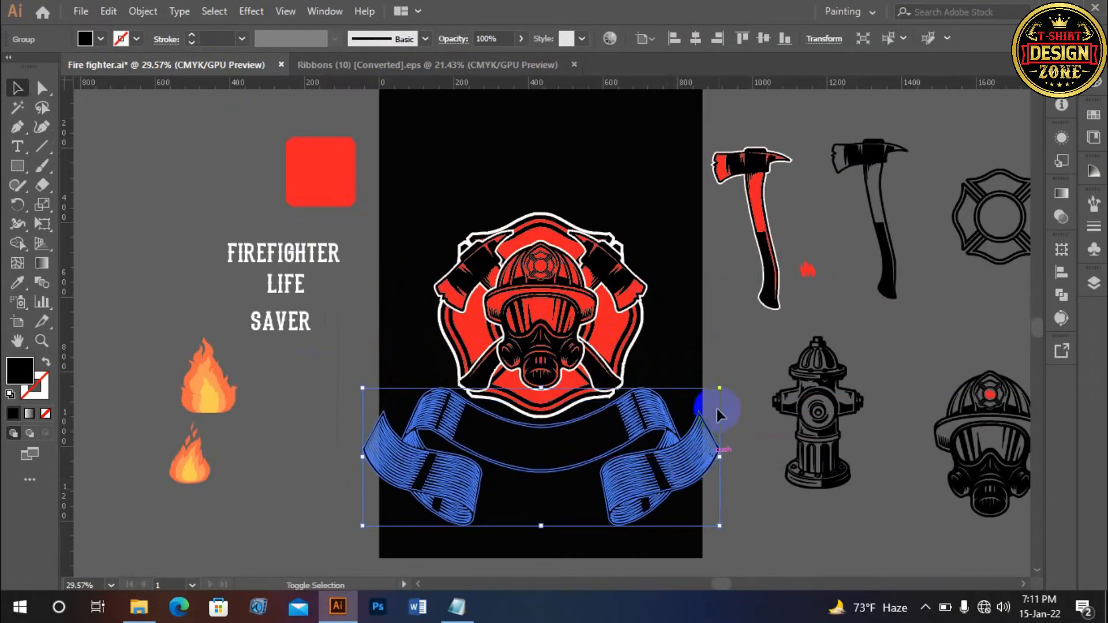
drag(717, 391, 708, 396)
click(708, 381)
click(636, 427)
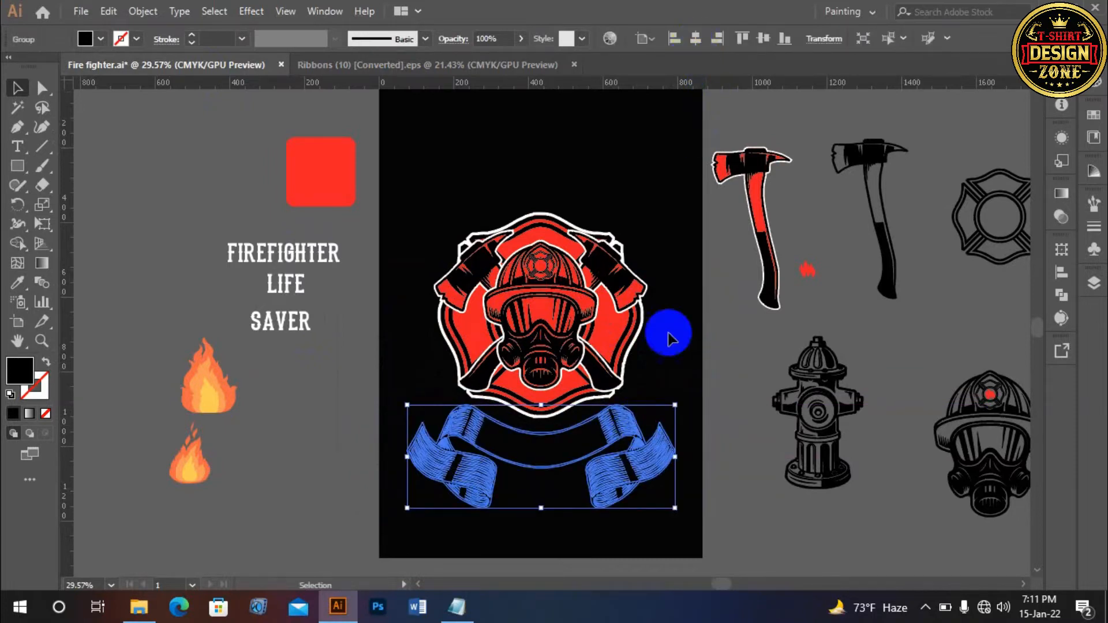
Unite a copy of the ribbon pasted behind it into a solid silhouette and fill the silhouette white.
key(ctrl+c)
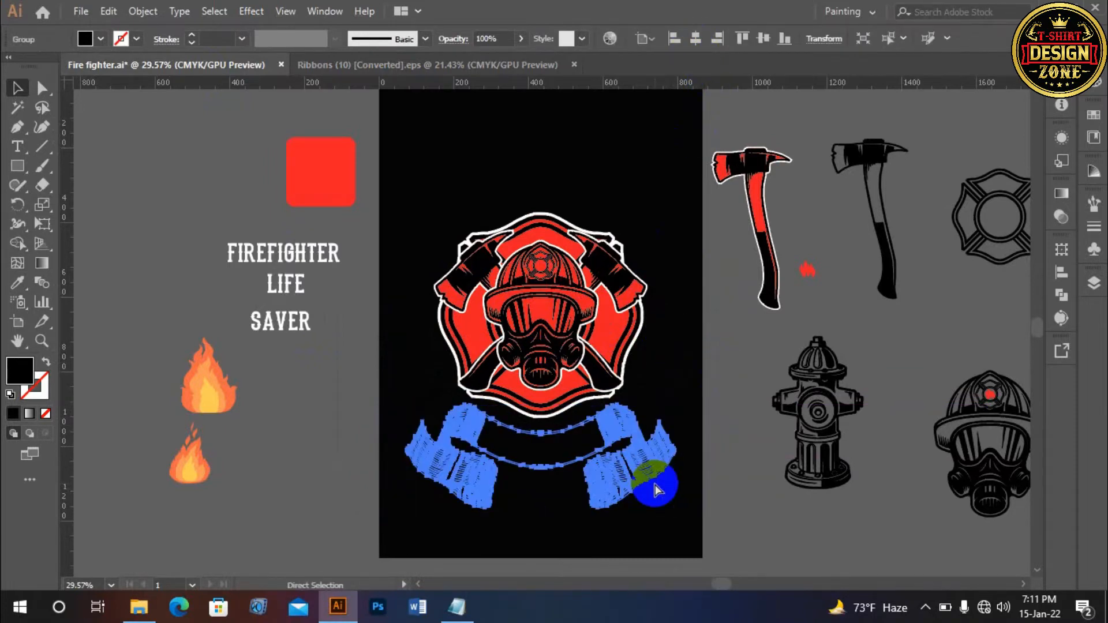
key(ctrl+f)
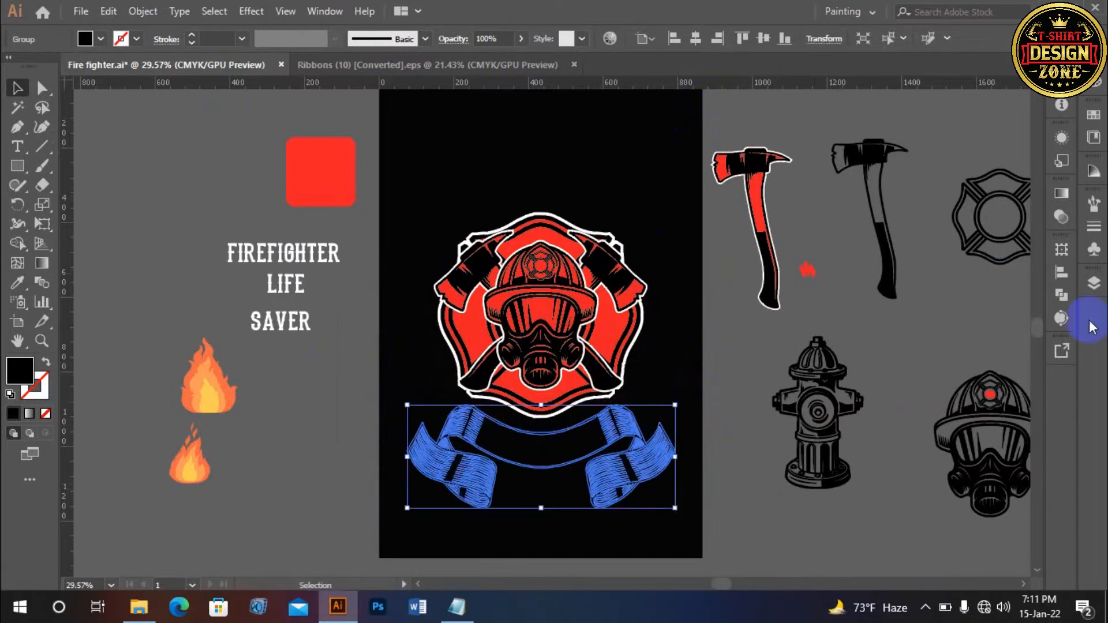
click(1061, 295)
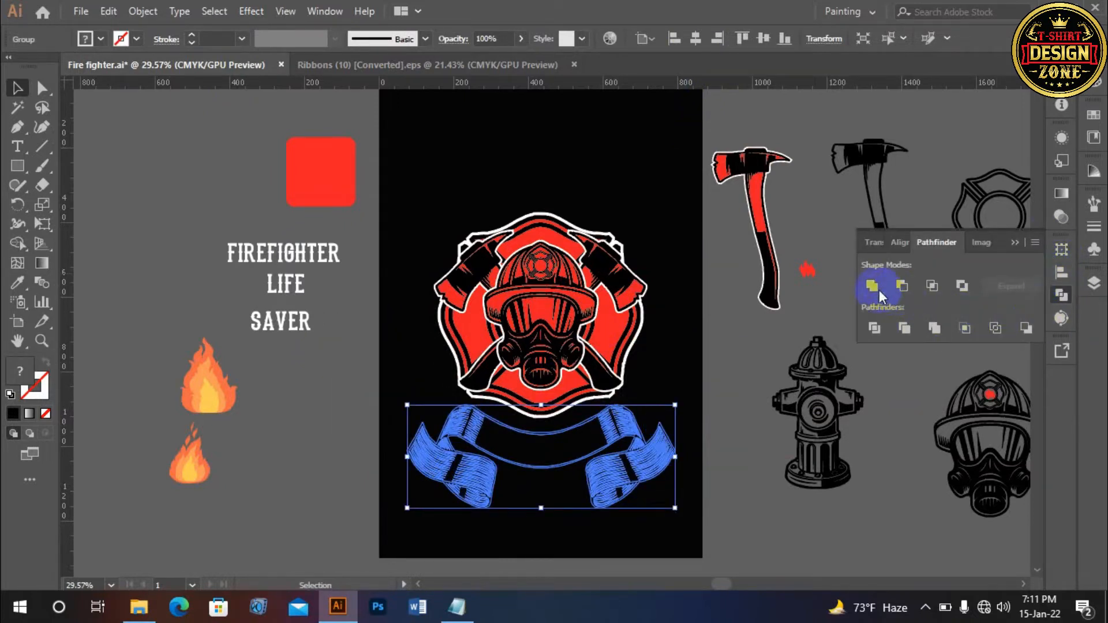
click(877, 288)
click(98, 40)
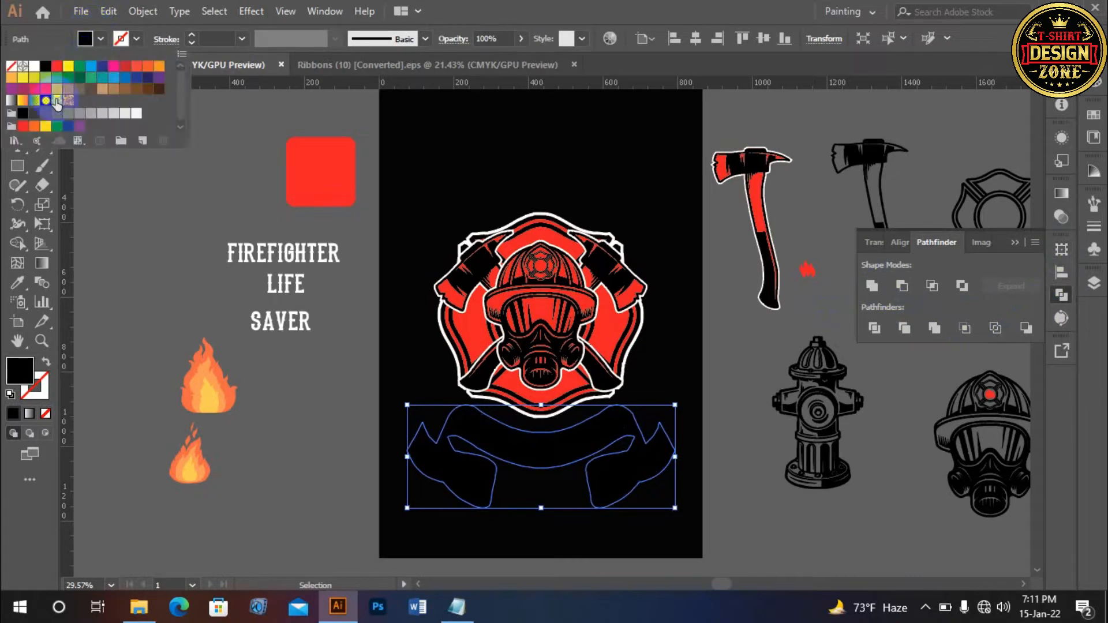
click(36, 68)
click(180, 280)
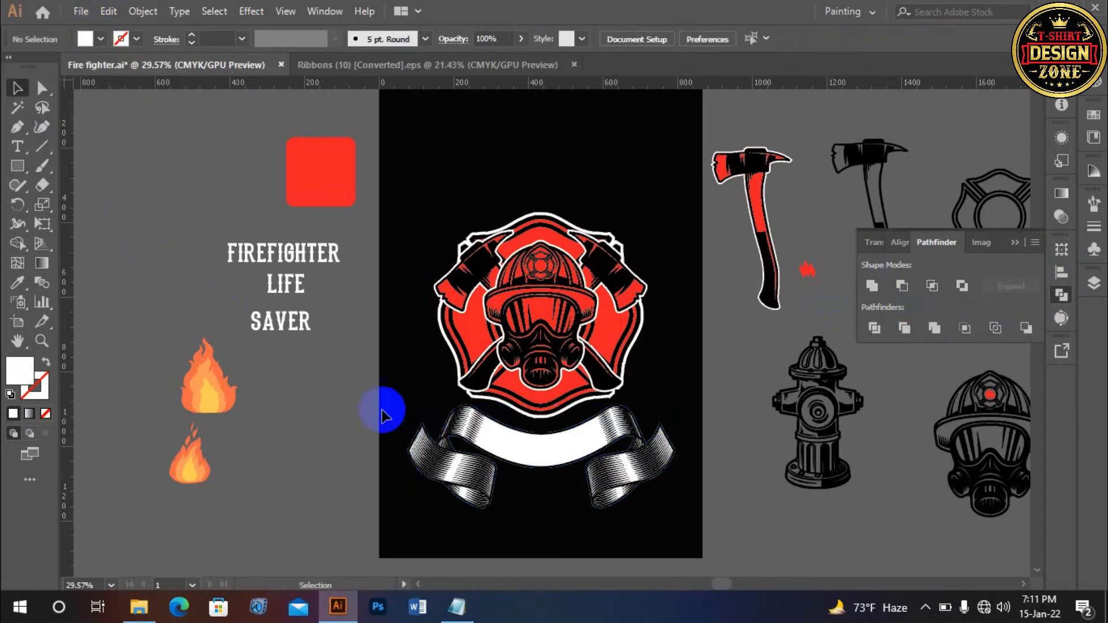
Group the ribbon with its white backing and nudge the group up until it overlaps the emblem's lower edge.
drag(518, 548, 511, 500)
click(420, 390)
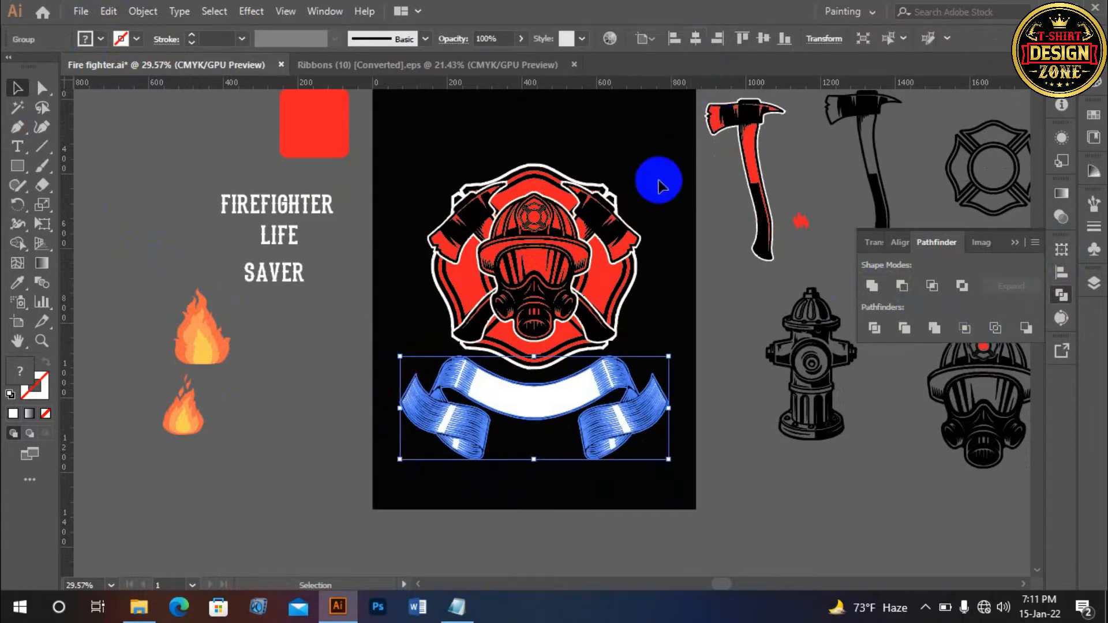
key(Up)
key(Up)
key(Up)
key(Up)
key(Up)
key(Up)
key(Up)
key(Up)
key(Up)
key(Up)
key(Up)
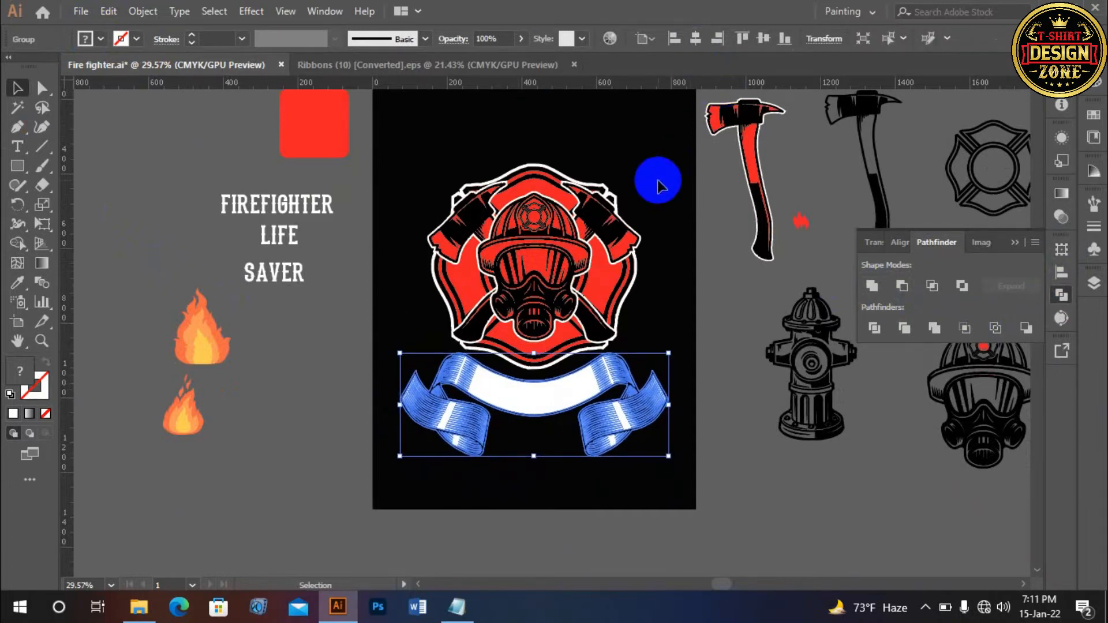
key(Up)
key(Up)
key(Up)
key(Up)
key(Up)
key(Up)
key(Up)
key(Up)
key(Up)
key(Up)
key(Up)
key(Up)
key(Up)
key(Up)
key(Up)
key(Up)
key(Up)
key(Up)
key(Up)
key(Up)
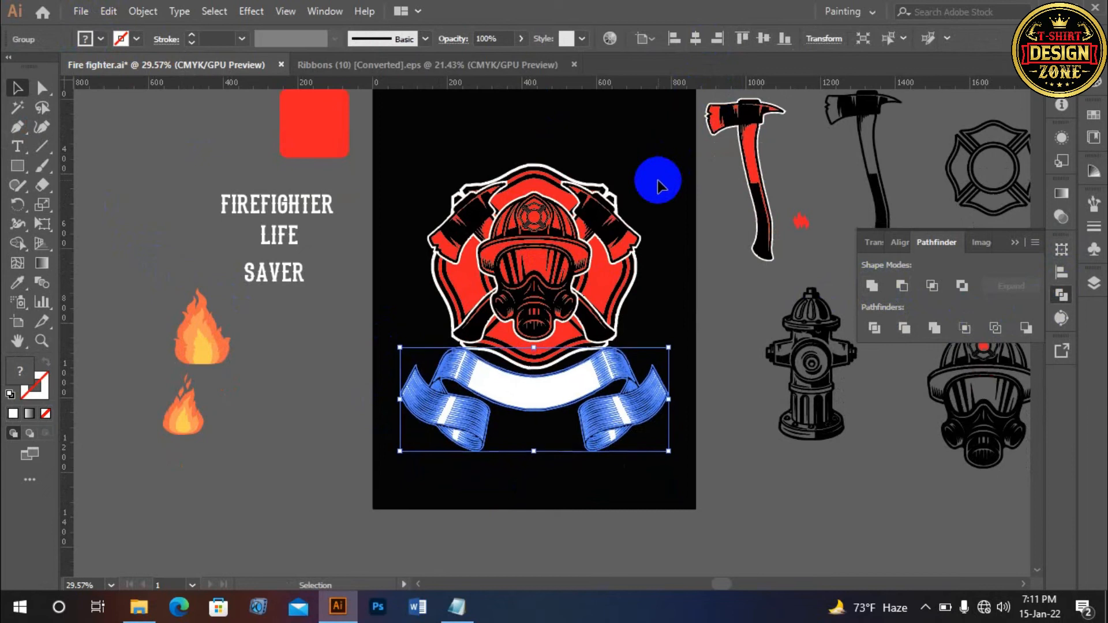
click(622, 287)
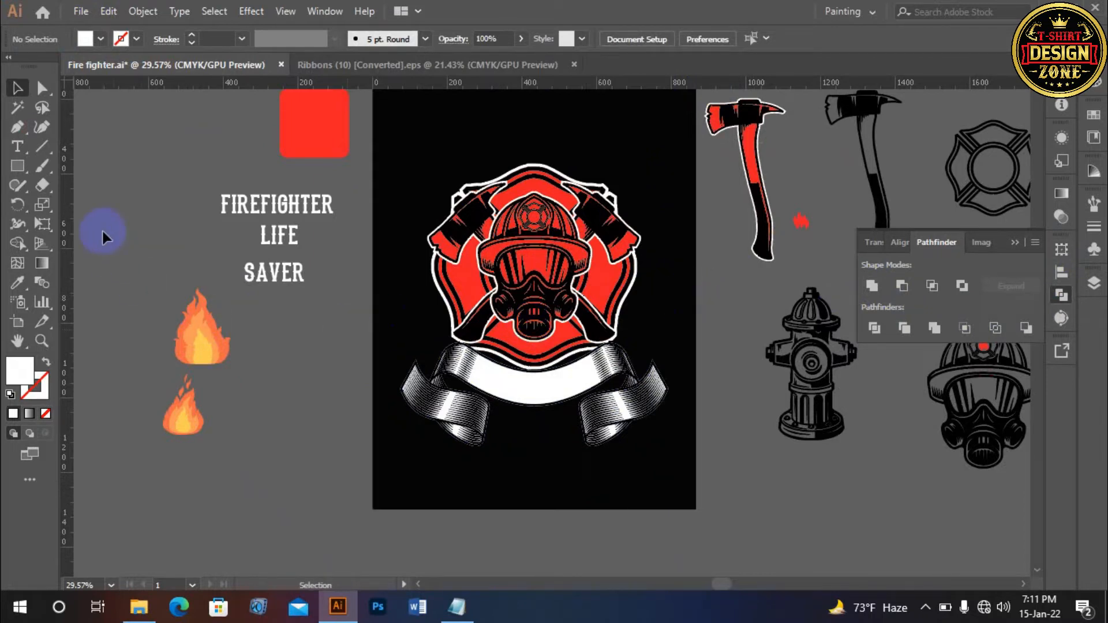
Place vertical ruler guides at the outer left and right edges of the combined emblem and ribbon artwork.
drag(414, 177, 563, 410)
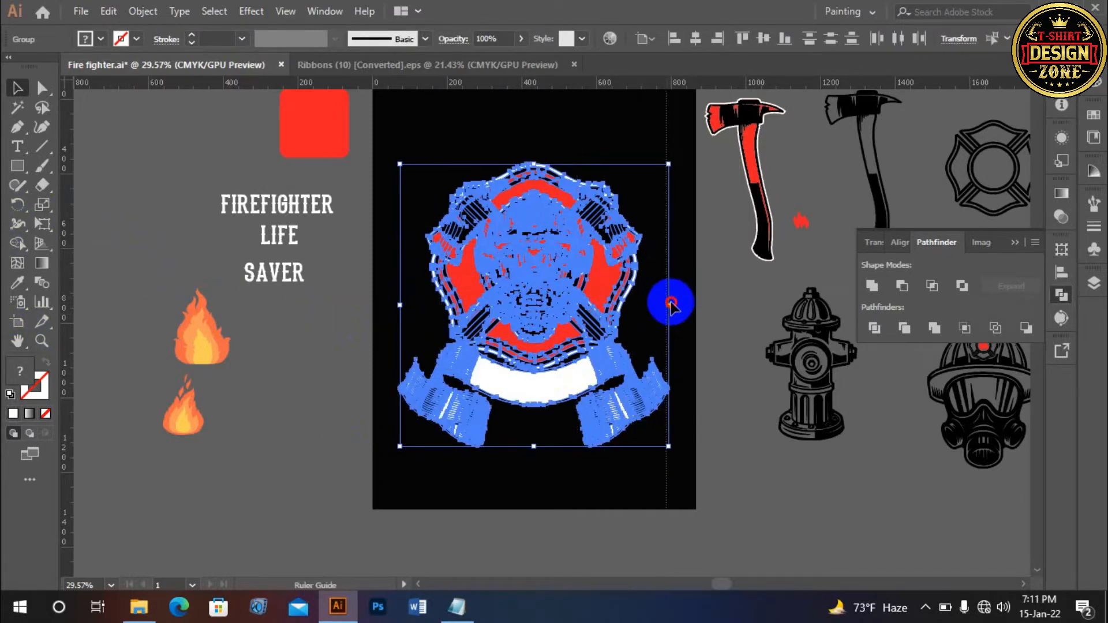
drag(667, 305, 668, 306)
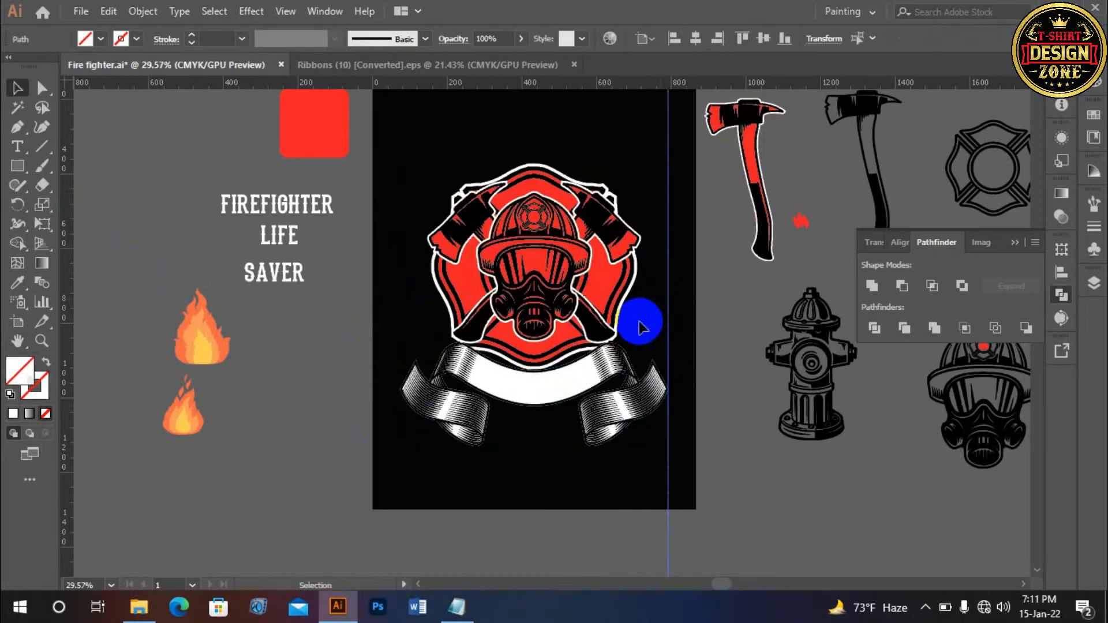
drag(399, 150, 572, 413)
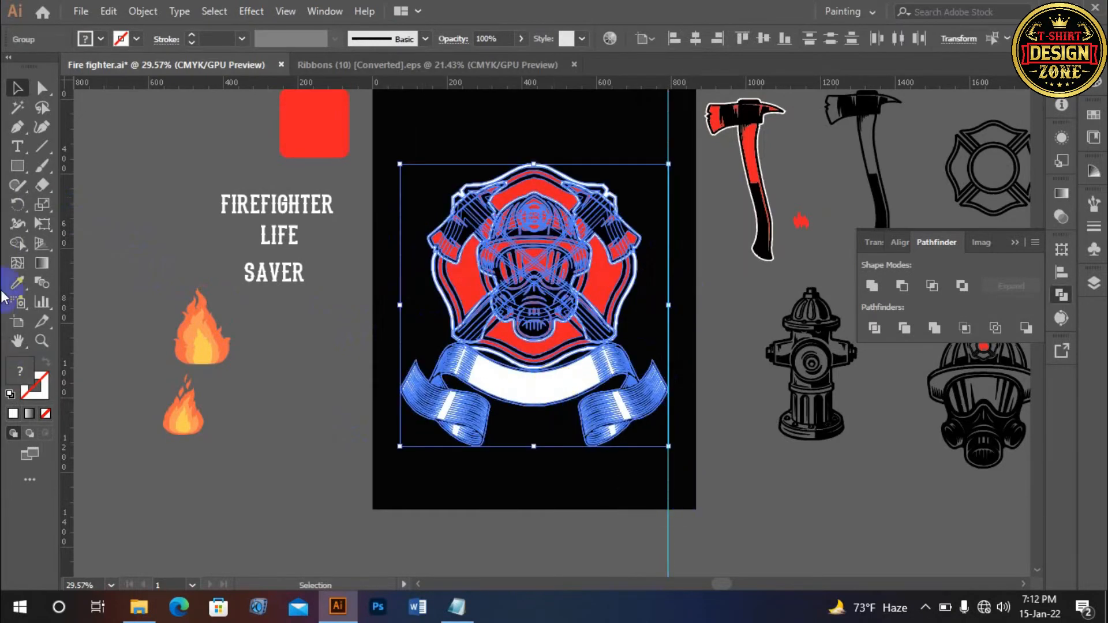
drag(70, 249, 400, 307)
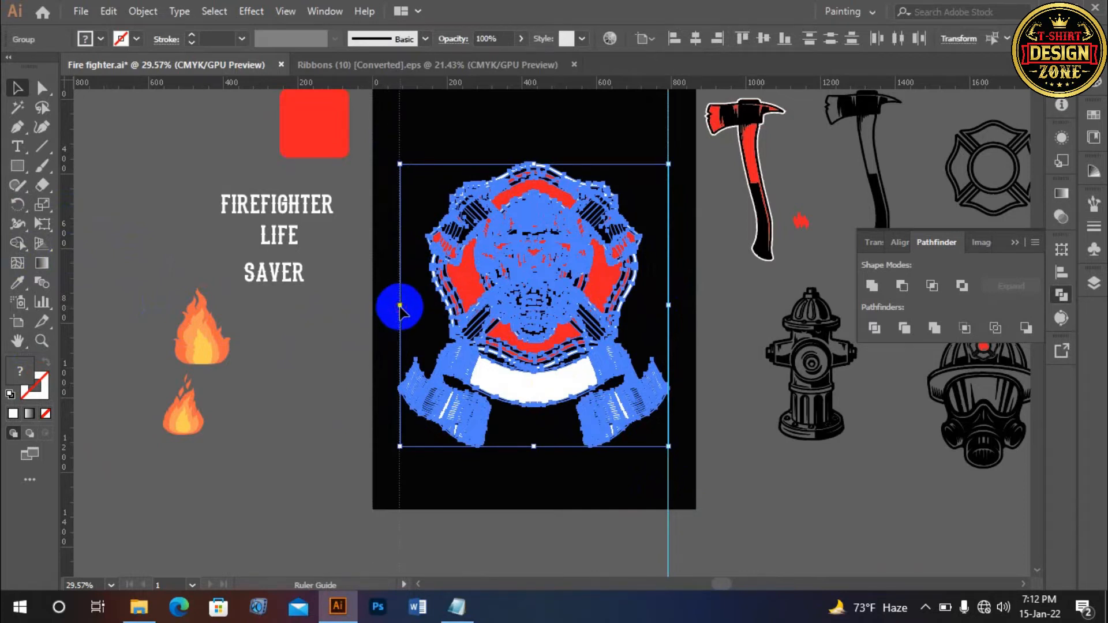
click(344, 363)
Select the FIREFIGHTER text beside the artboard and copy the name of its font family.
drag(543, 215, 539, 265)
drag(312, 378, 299, 331)
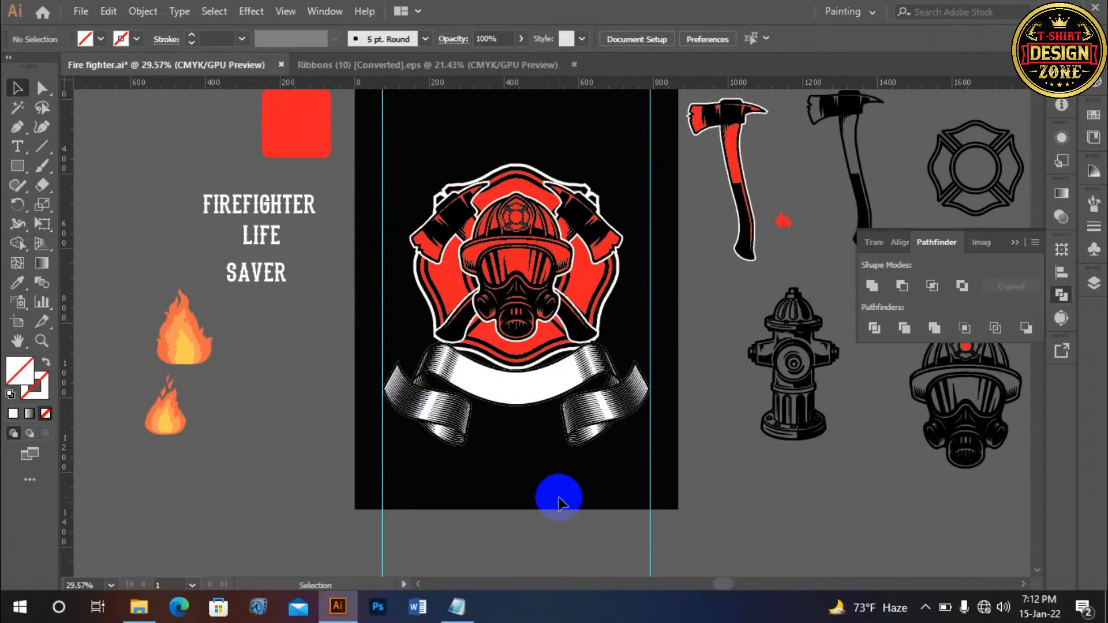
drag(396, 289, 378, 306)
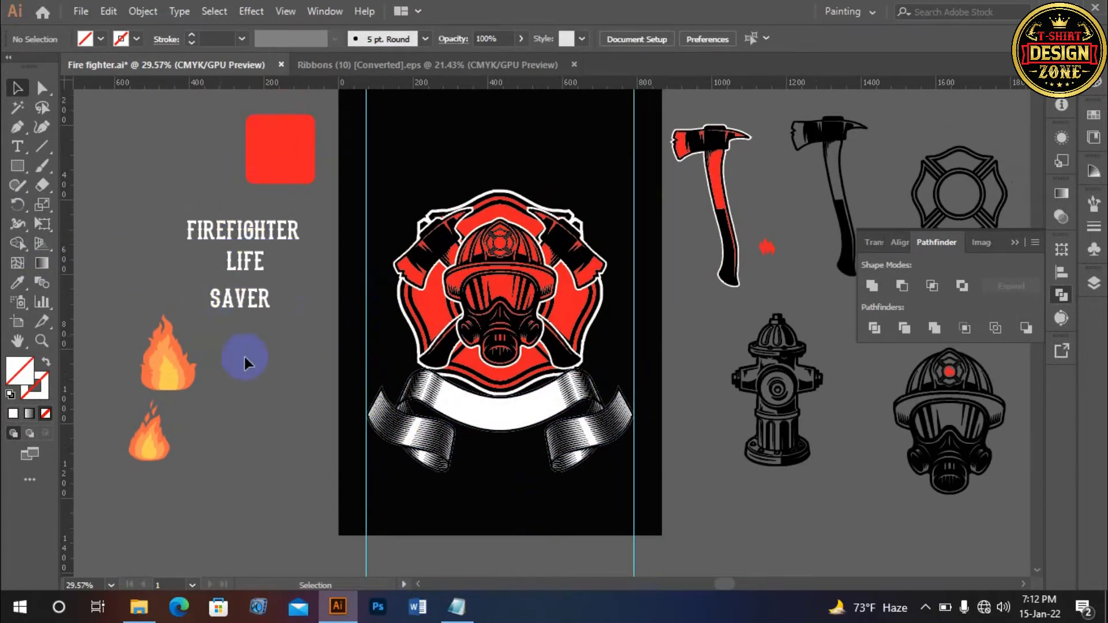
click(195, 231)
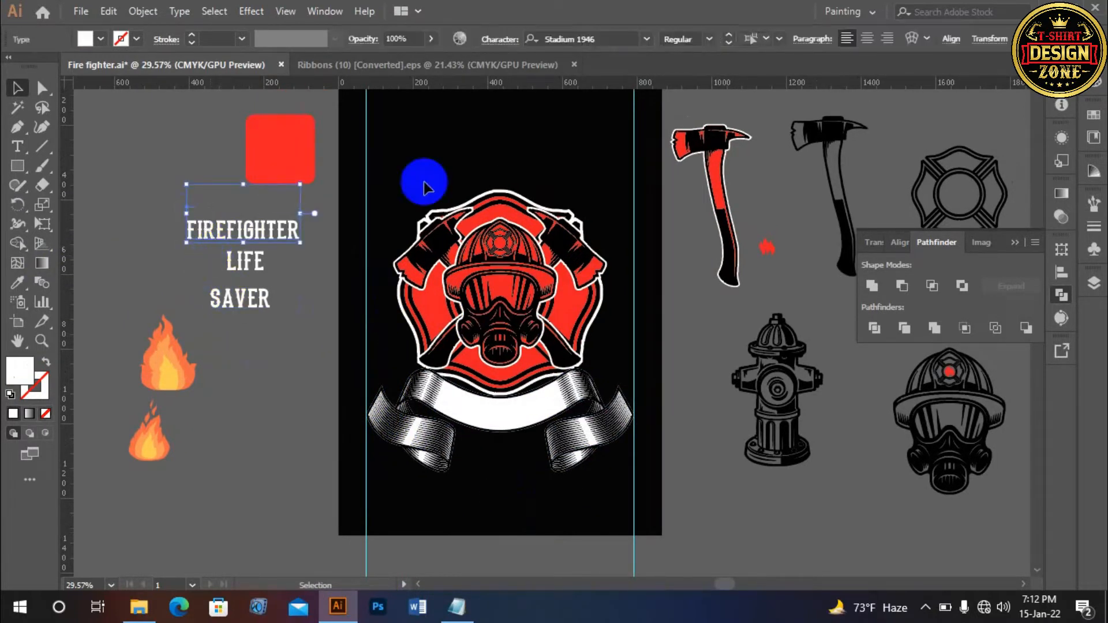
click(567, 40)
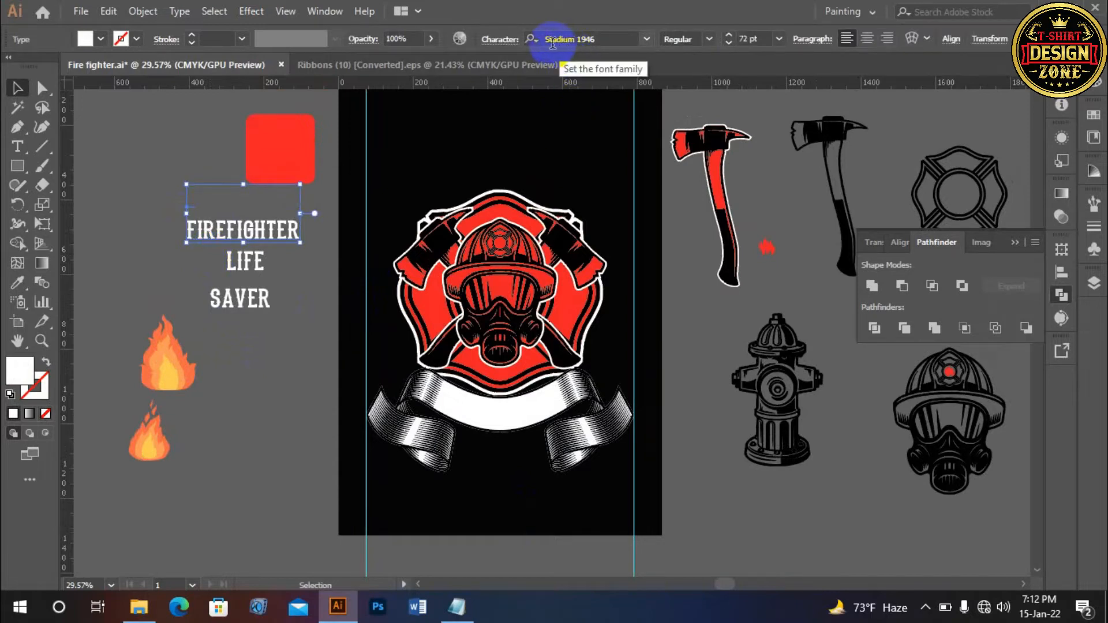
click(596, 44)
key(ctrl+c)
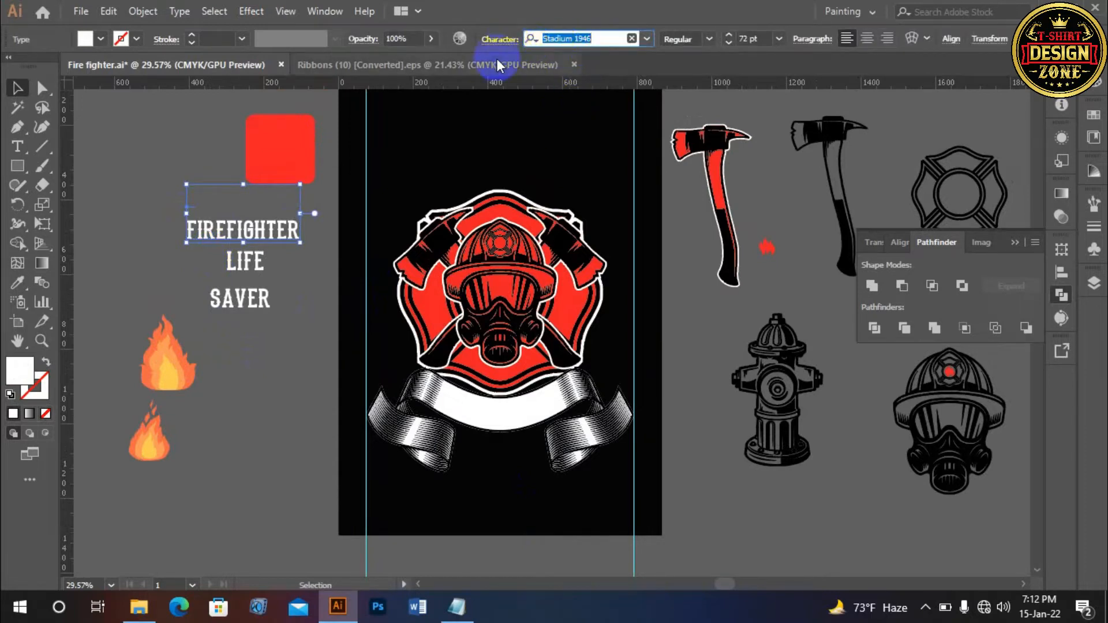
click(107, 154)
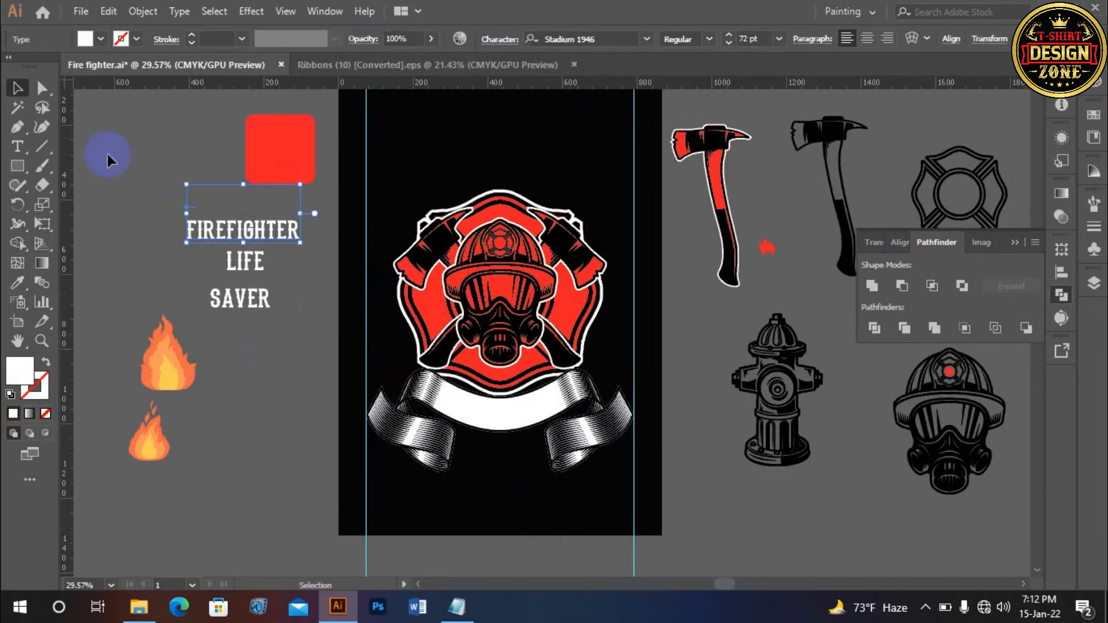
Duplicate the FIREFIGHTER text below the word list and replace the duplicate's wording with the copied font name, Stadium 1946.
click(246, 229)
drag(288, 412, 287, 413)
drag(265, 409, 247, 403)
triple_click(249, 403)
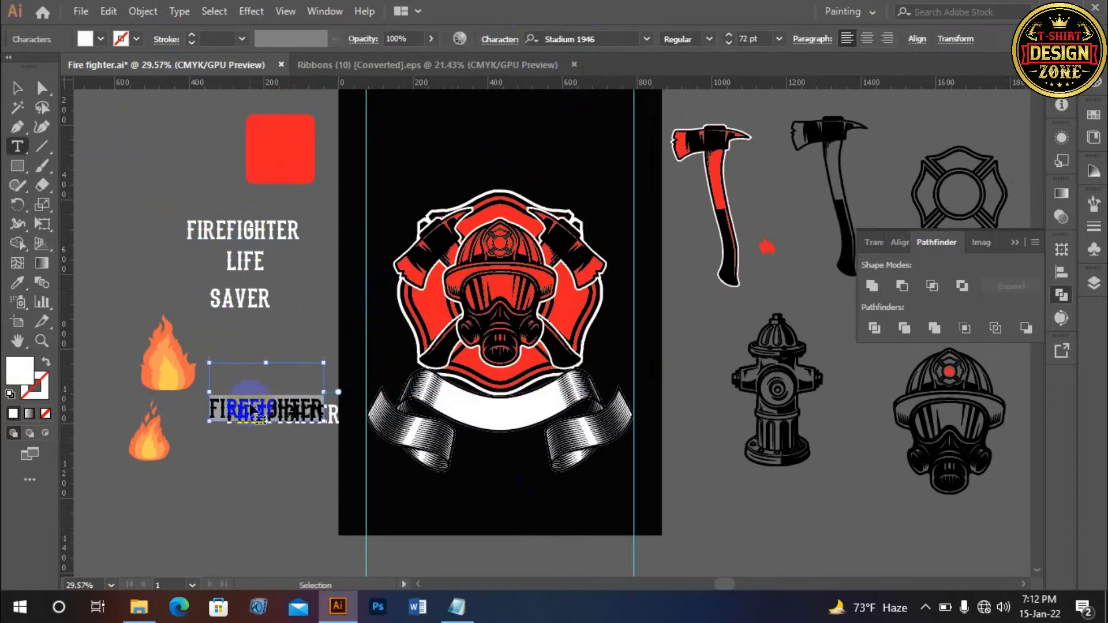
key(ctrl+v)
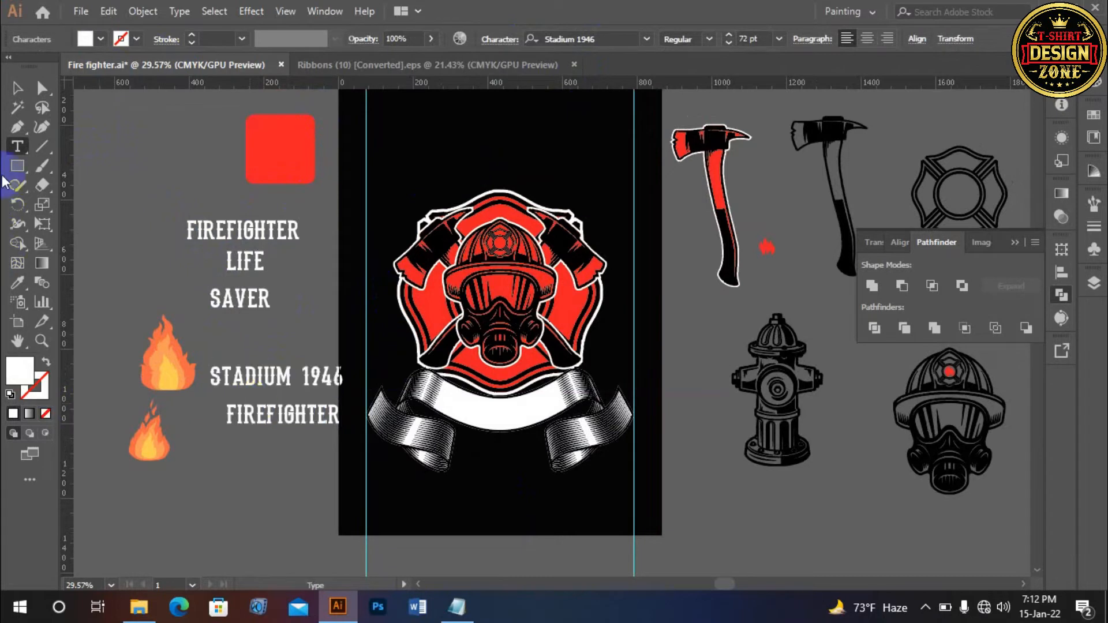
Delete the spare FIREFIGHTER duplicate and the STADIUM 1946 text beside the artboard.
click(17, 90)
click(255, 431)
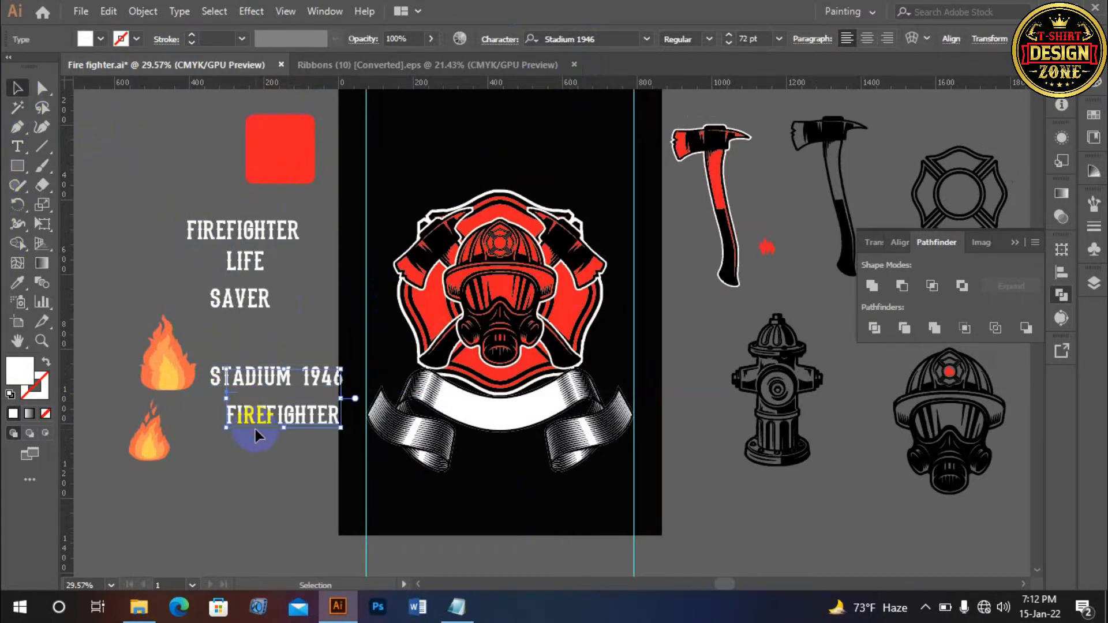
key(Delete)
key(ctrl+space)
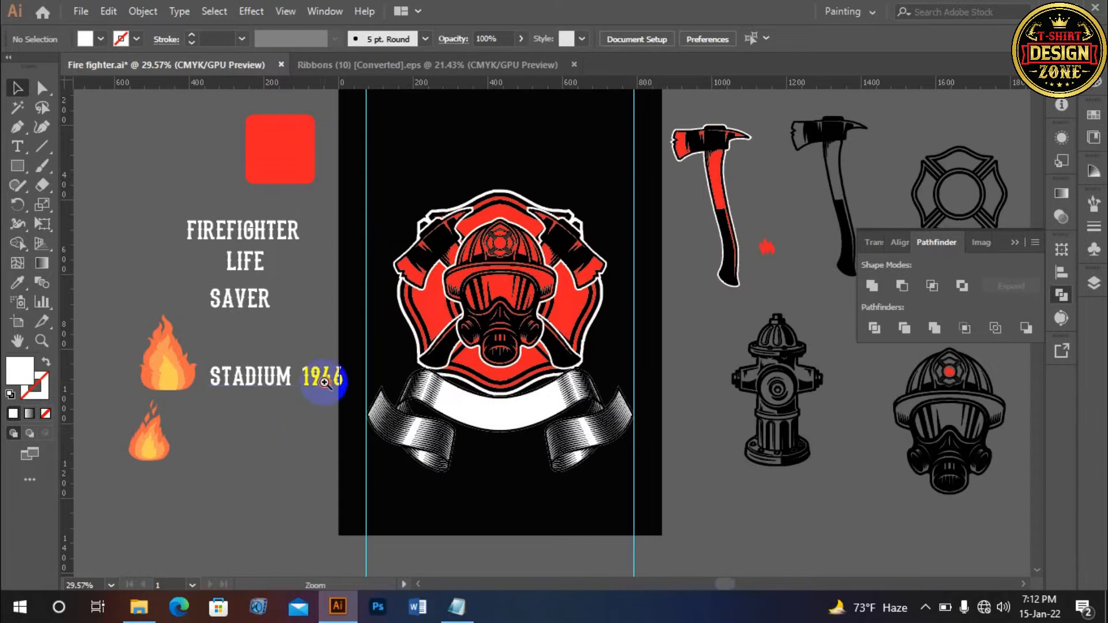
click(325, 382)
drag(455, 324, 427, 354)
click(479, 430)
click(460, 341)
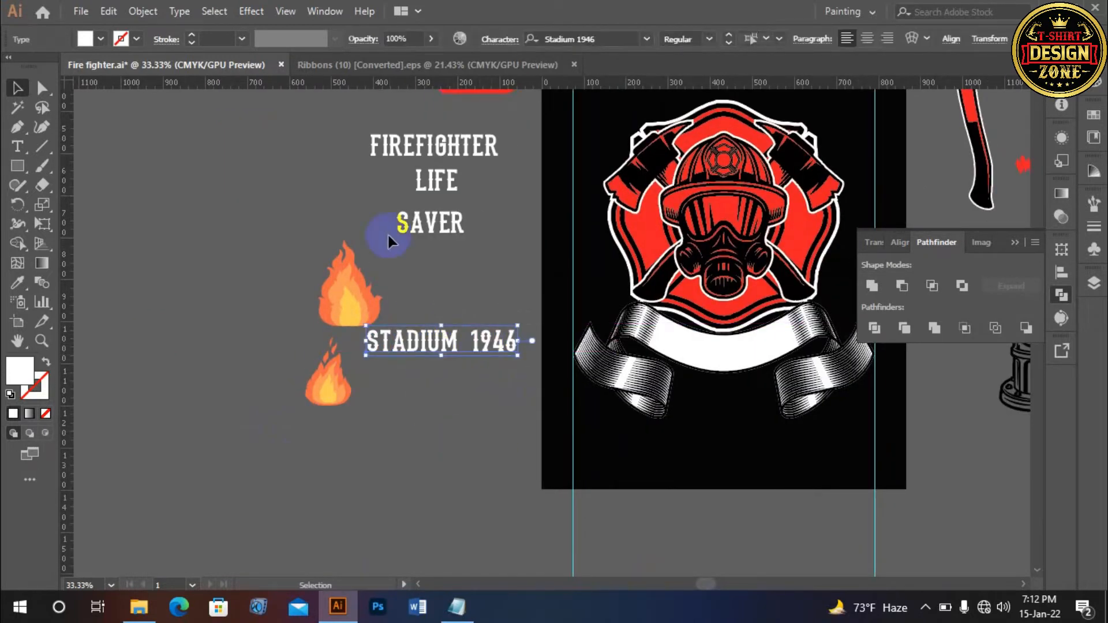
key(Delete)
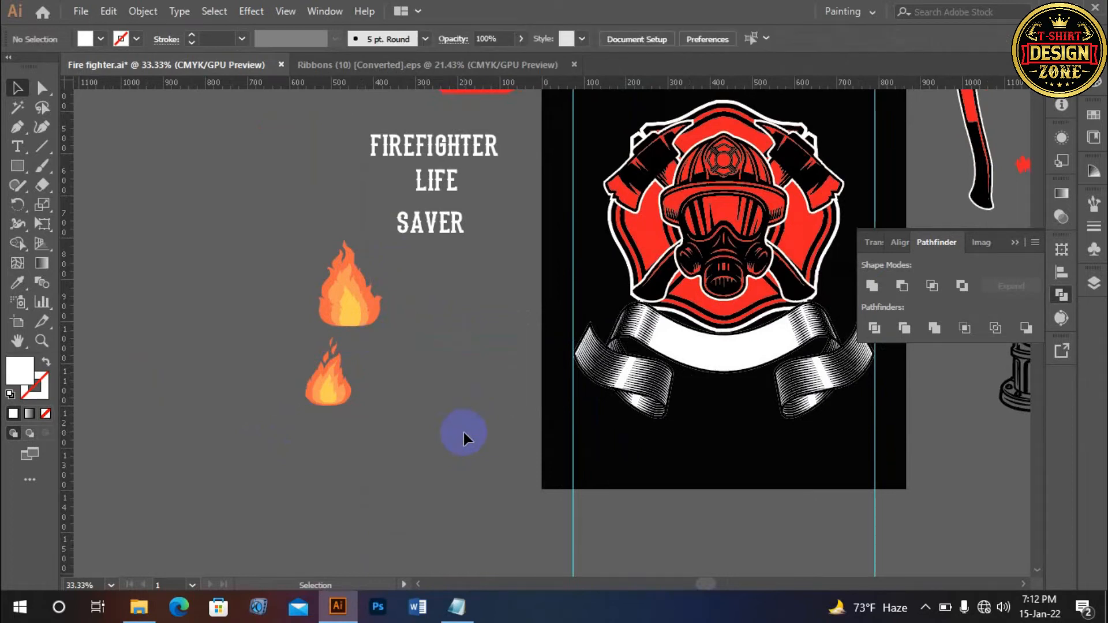
Place an outlined copy of the FIREFIGHTER text above the emblem, centered horizontally on the artboard.
key(ctrl+0)
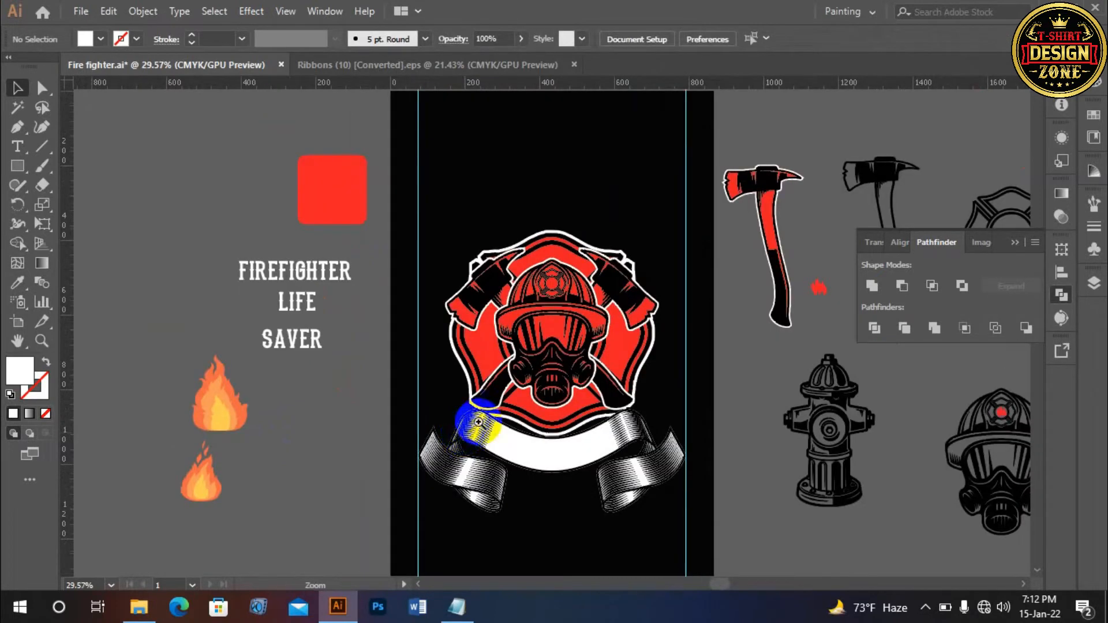
click(1018, 242)
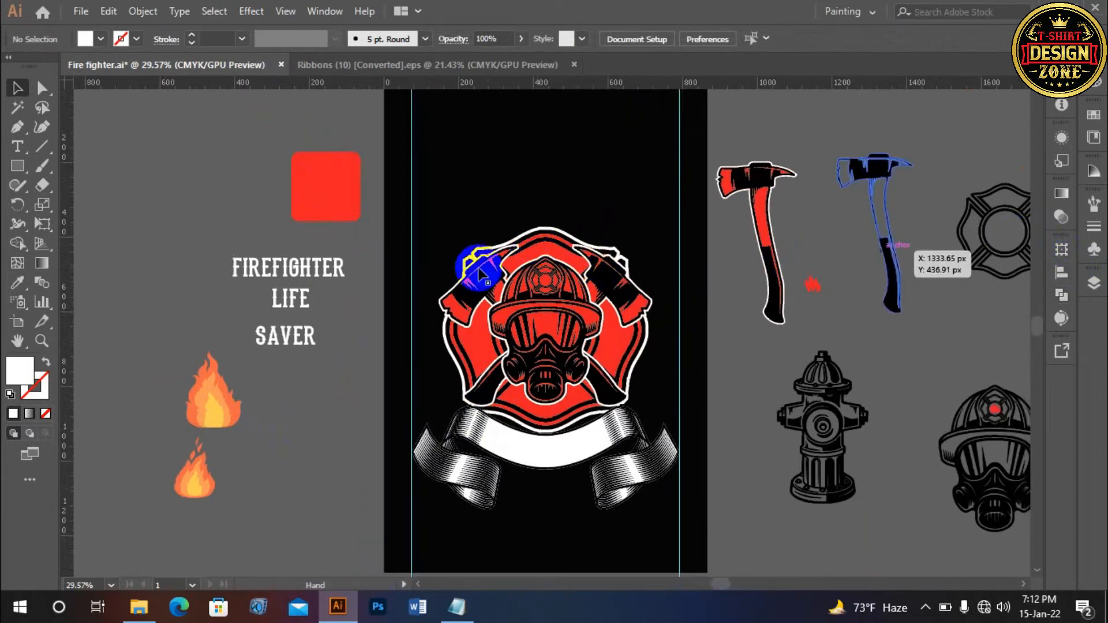
drag(309, 266, 565, 221)
right_click(563, 216)
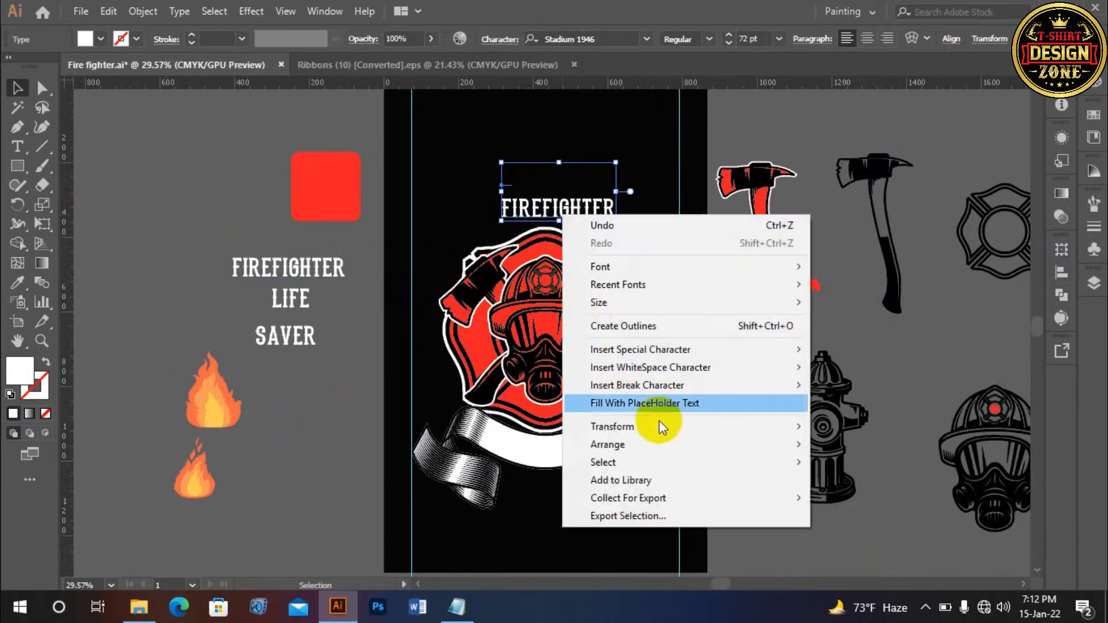
click(621, 326)
click(693, 41)
click(569, 105)
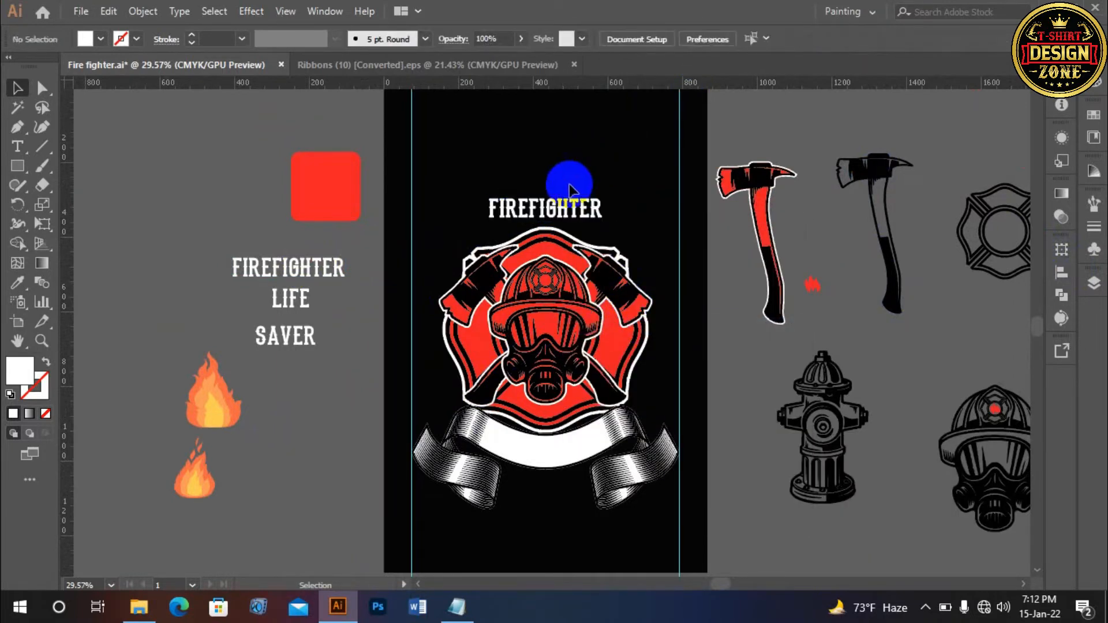
Place a copy of SAVER beneath the ribbon and a copy of LIFE, enlarged to about 97 pt, below the word list.
drag(293, 338, 548, 492)
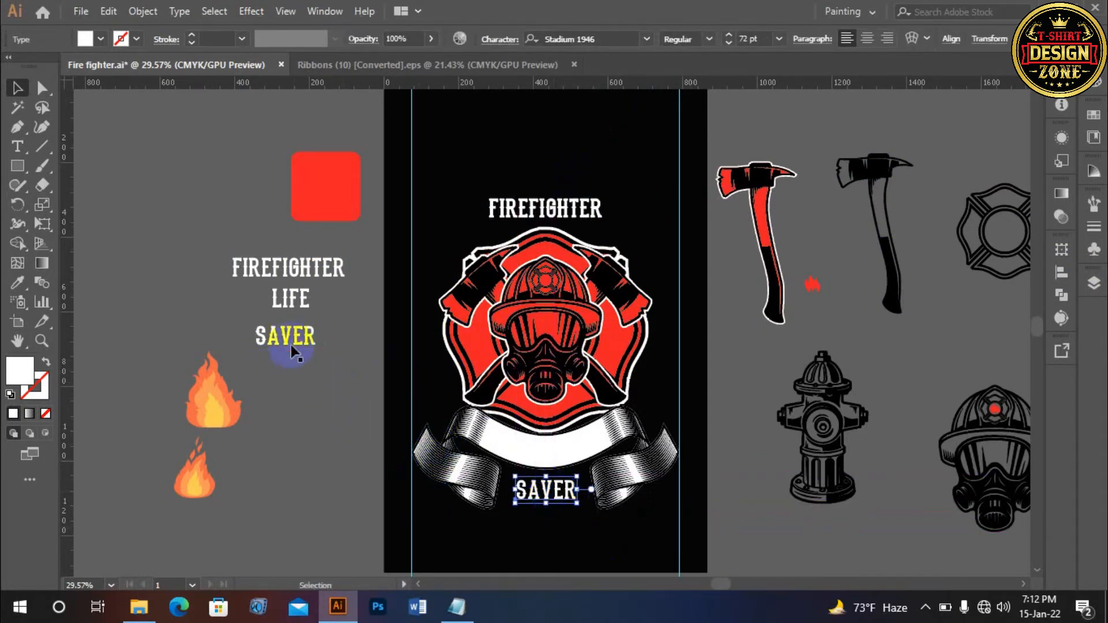
click(289, 320)
click(288, 308)
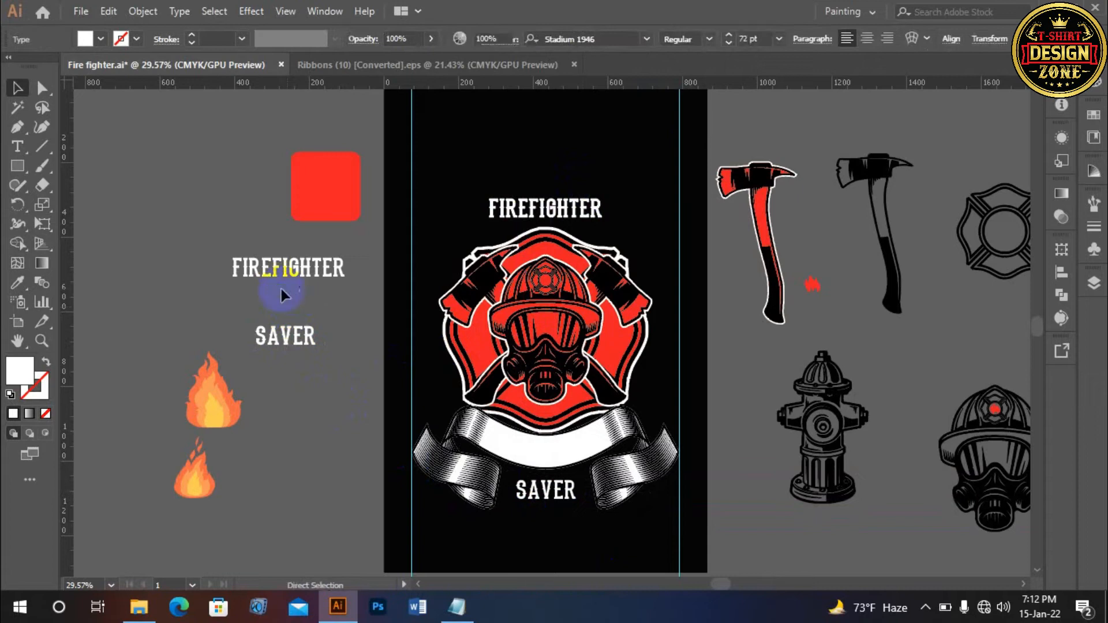
key(ctrl+f)
drag(295, 303, 390, 402)
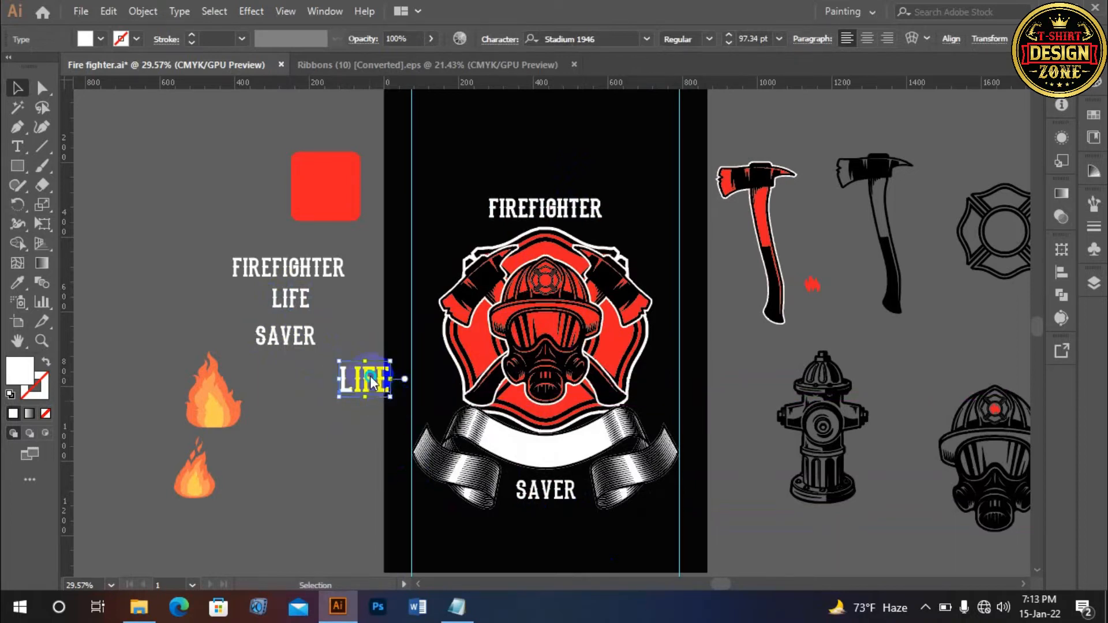
Convert the enlarged LIFE copy to outlines and fill it with the red sampled from the rounded square.
right_click(371, 381)
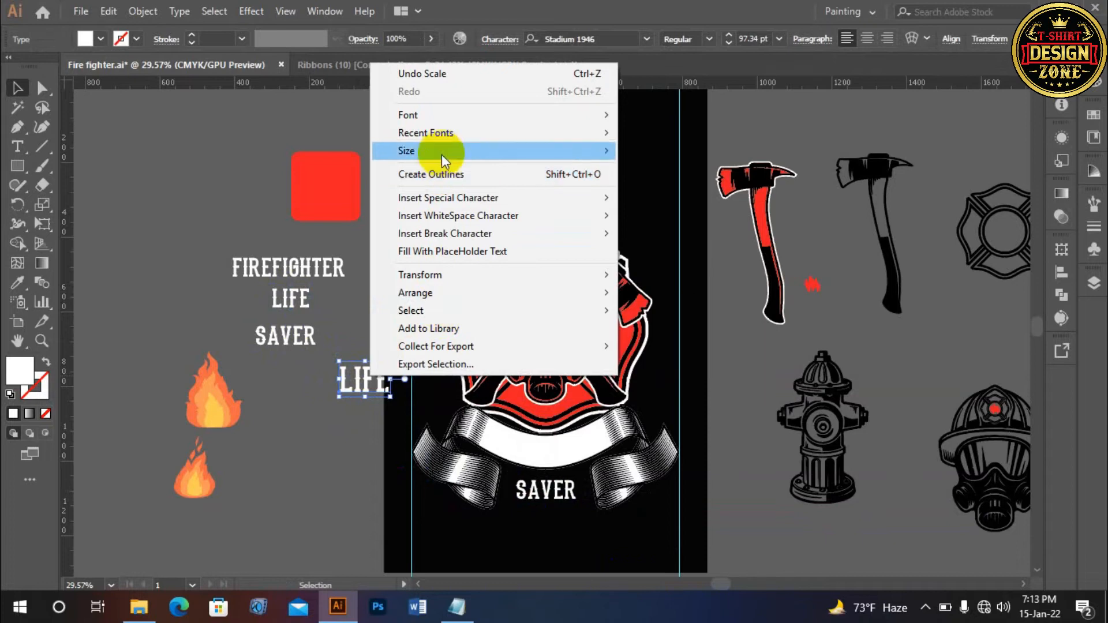
click(441, 175)
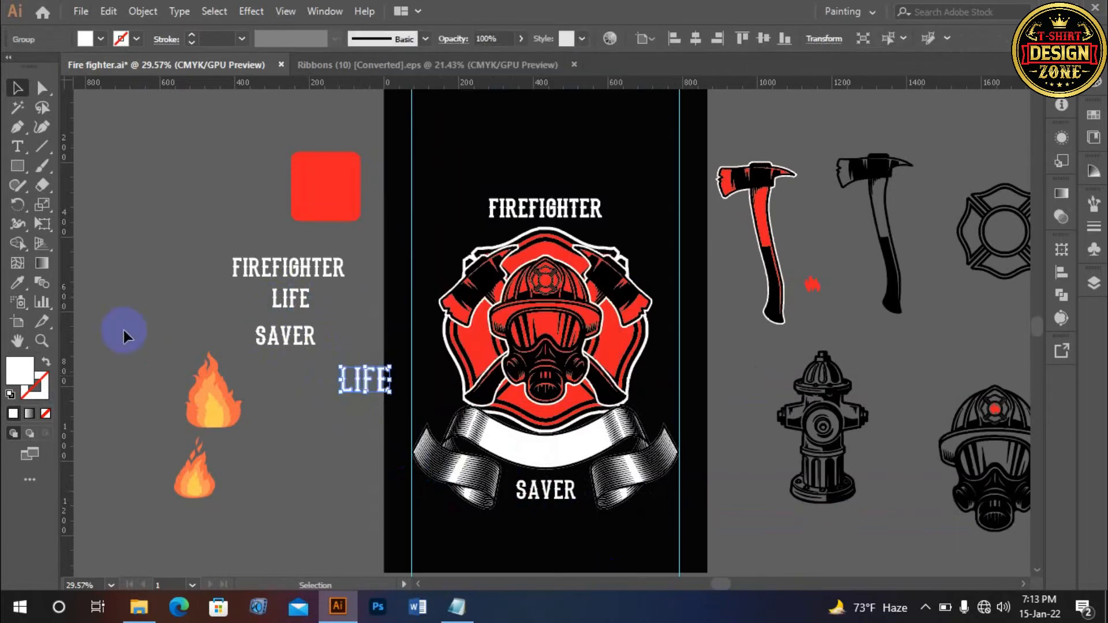
click(18, 283)
click(332, 198)
click(18, 89)
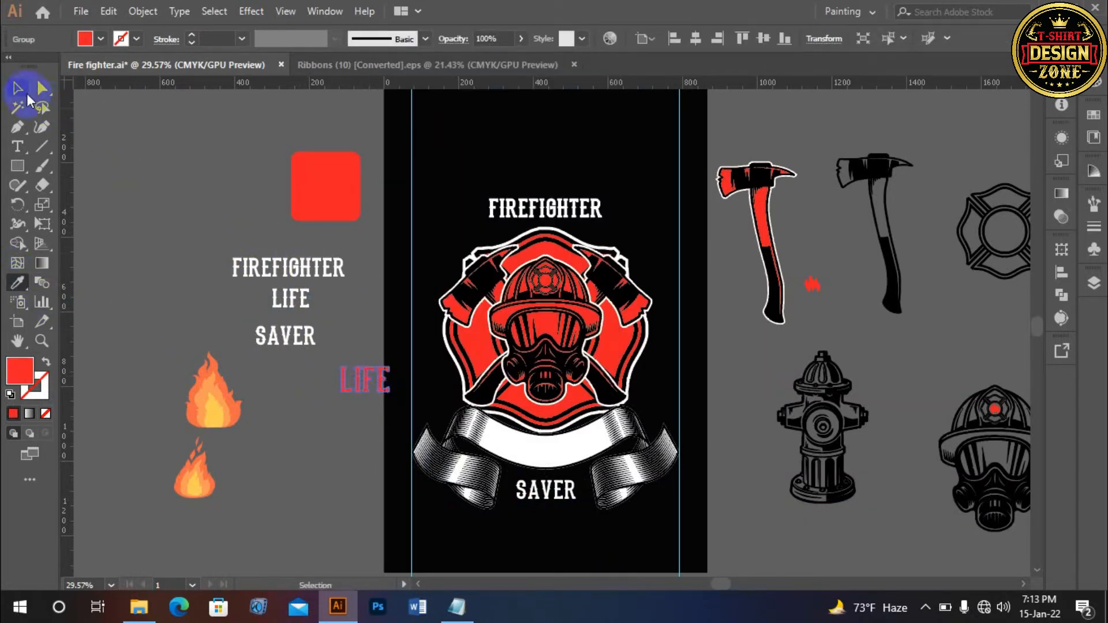
click(128, 194)
Try placing the red LIFE lettering on the ribbon's white center band, and undo the move.
drag(364, 381, 536, 453)
click(597, 499)
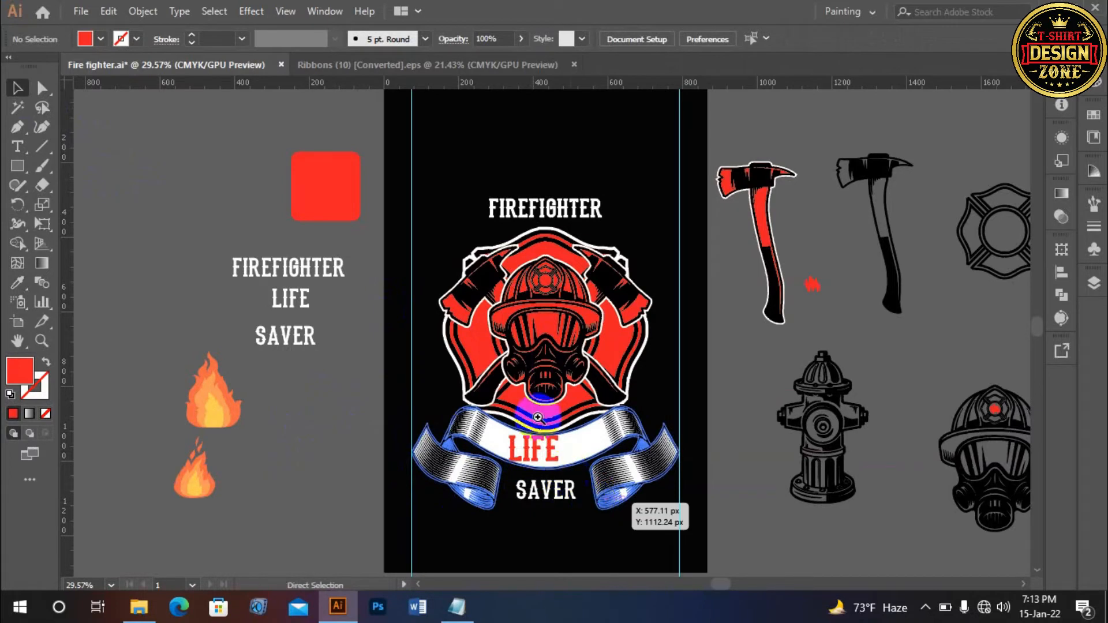
scroll(577, 479, up, 3)
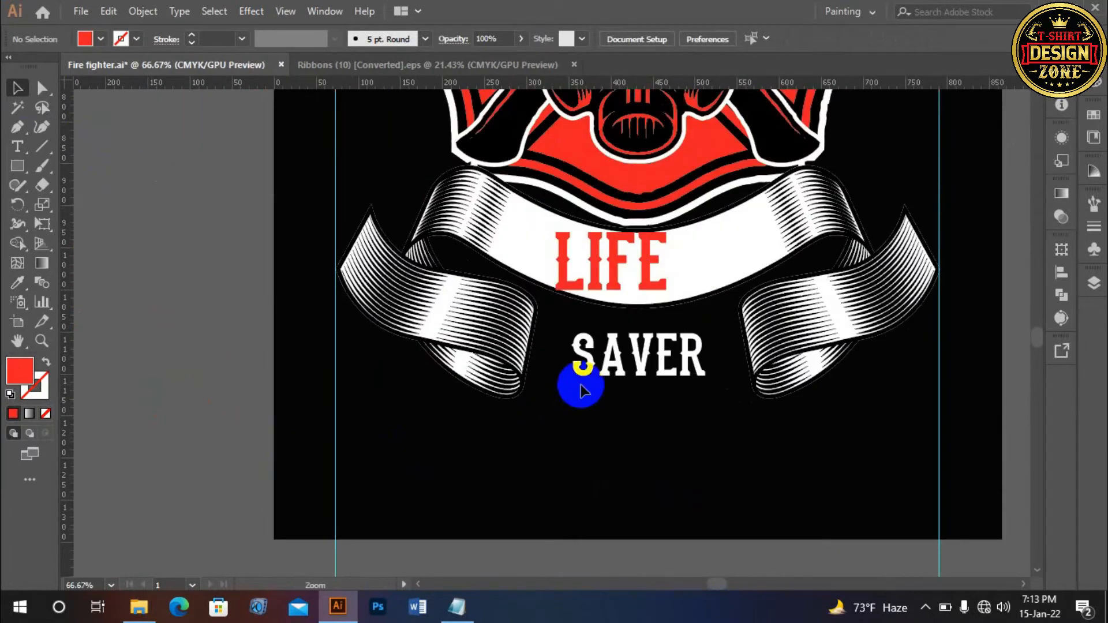
scroll(583, 382, up, 1)
drag(616, 360, 501, 224)
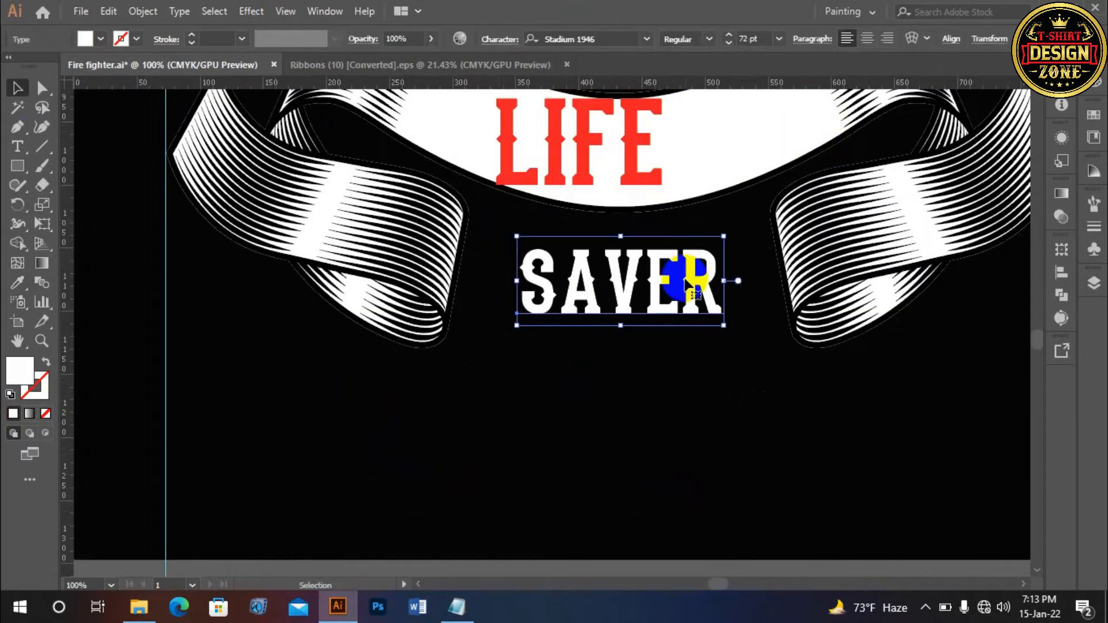
key(ctrl+z)
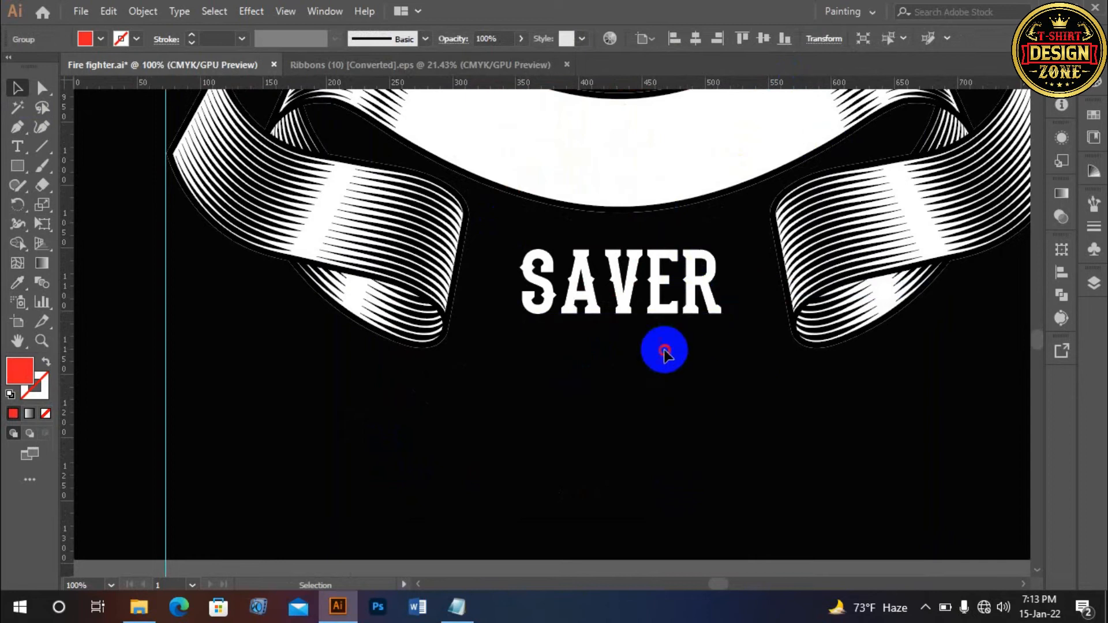
click(664, 351)
key(ctrl+0)
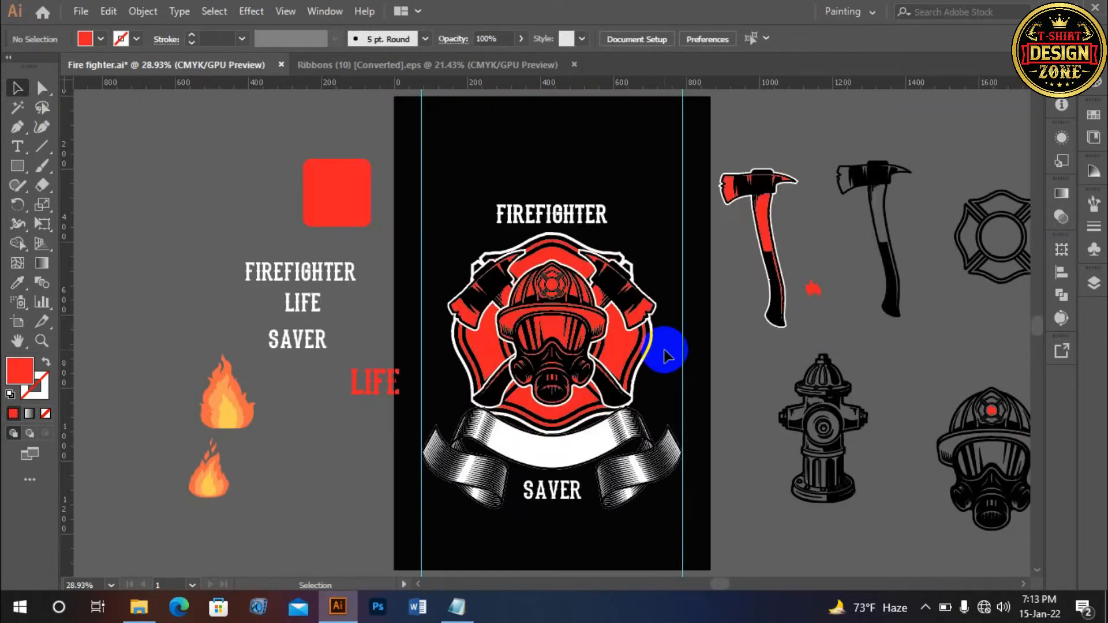
Move the red LIFE lettering onto the lower middle of the ribbon's white band, just above SAVER.
ctrl+click(586, 362)
drag(587, 360, 569, 286)
drag(301, 272, 481, 369)
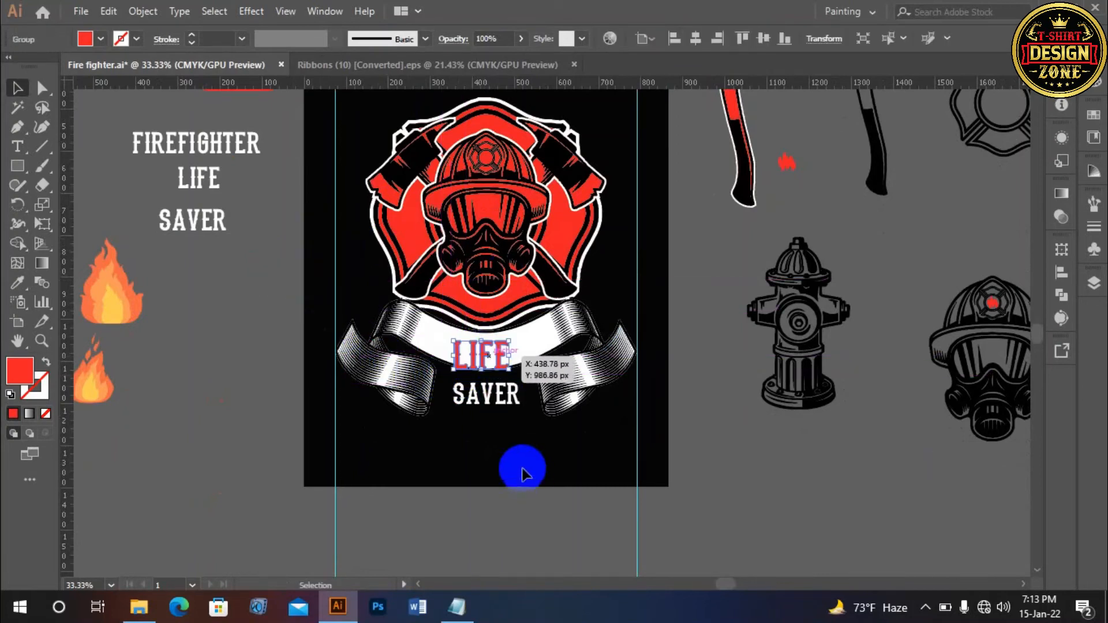
ctrl+click(499, 388)
ctrl+click(500, 388)
drag(542, 349, 537, 349)
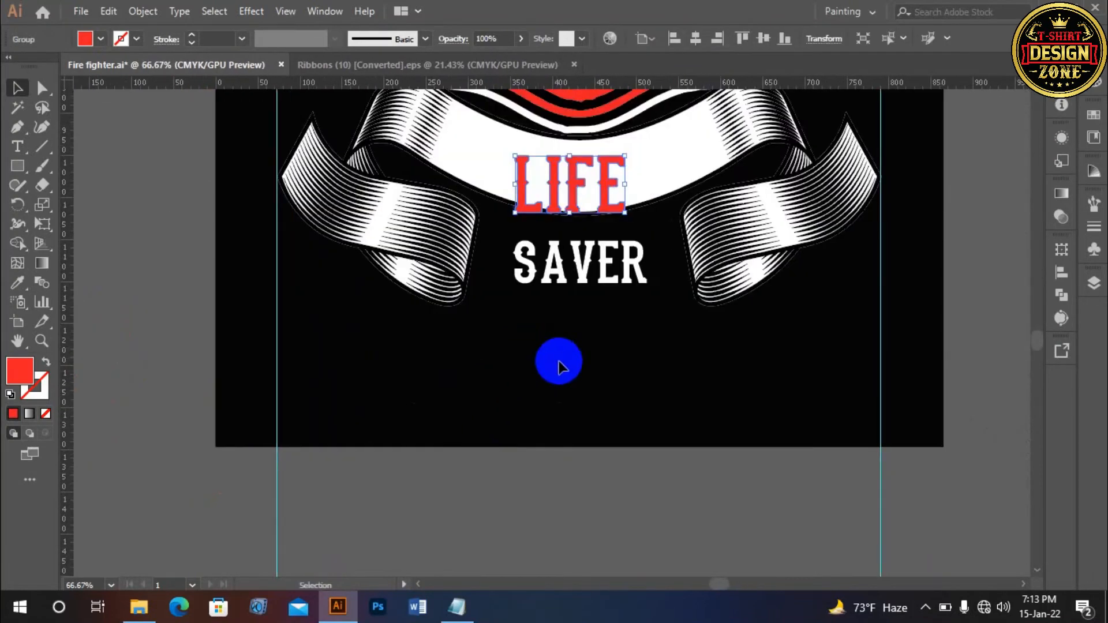
click(631, 340)
Convert the SAVER text beneath the ribbon to outlines and enlarge it to fill the gap between the ribbon tails.
drag(631, 340, 548, 247)
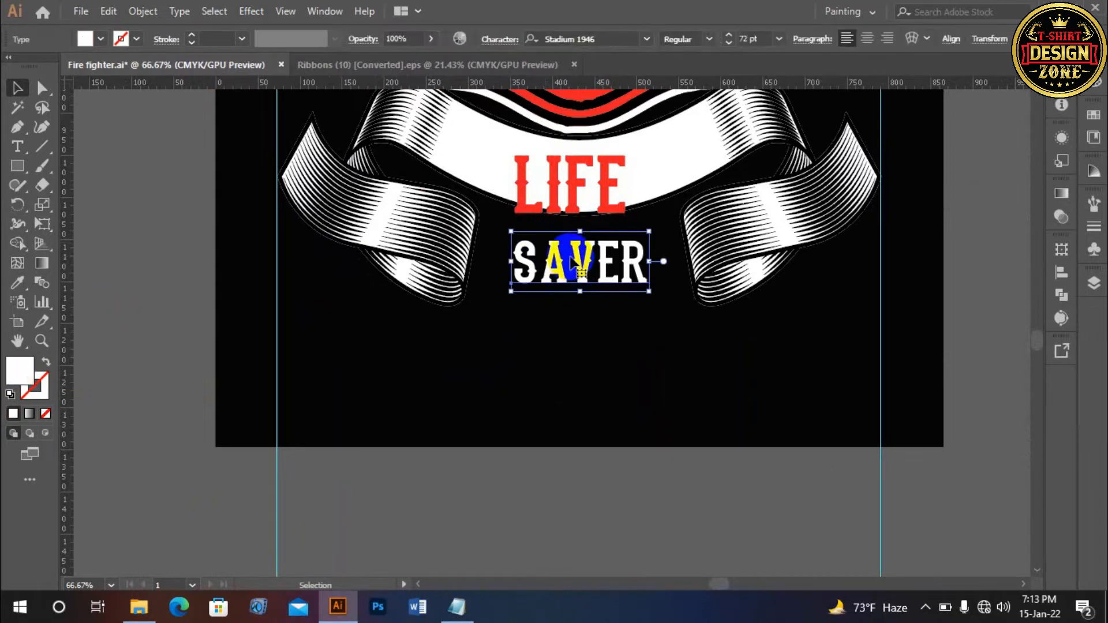
right_click(571, 261)
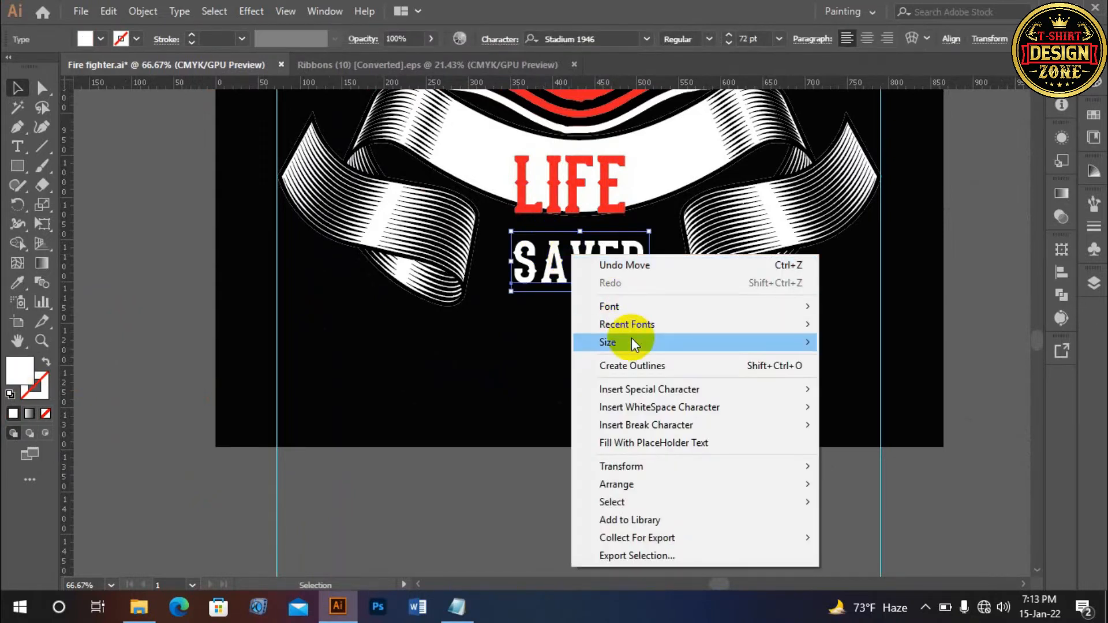
click(640, 366)
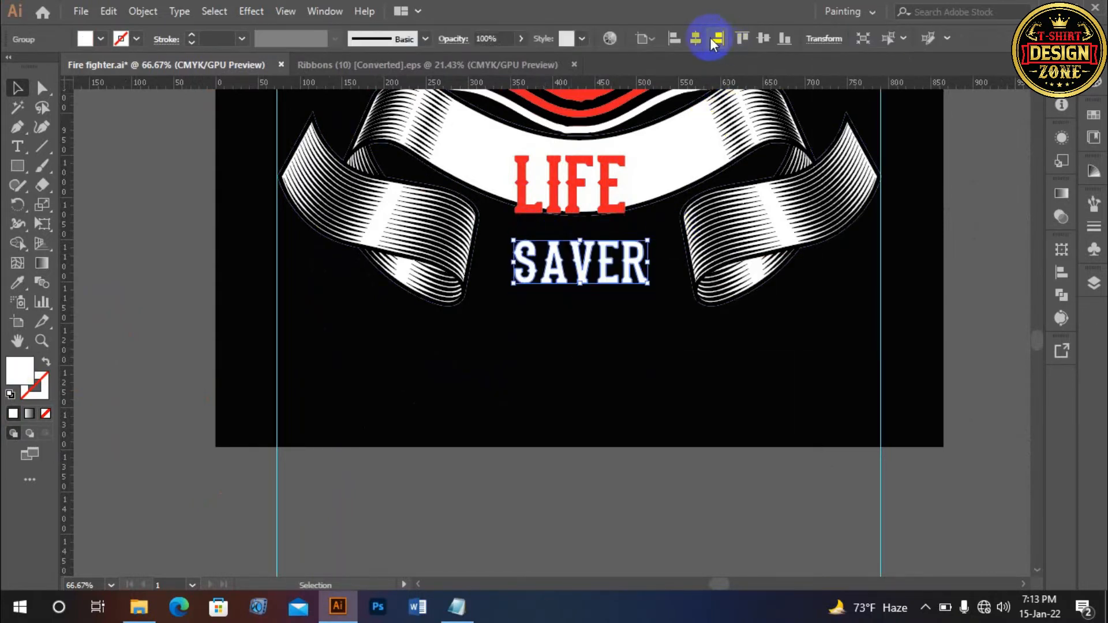
drag(646, 284, 678, 314)
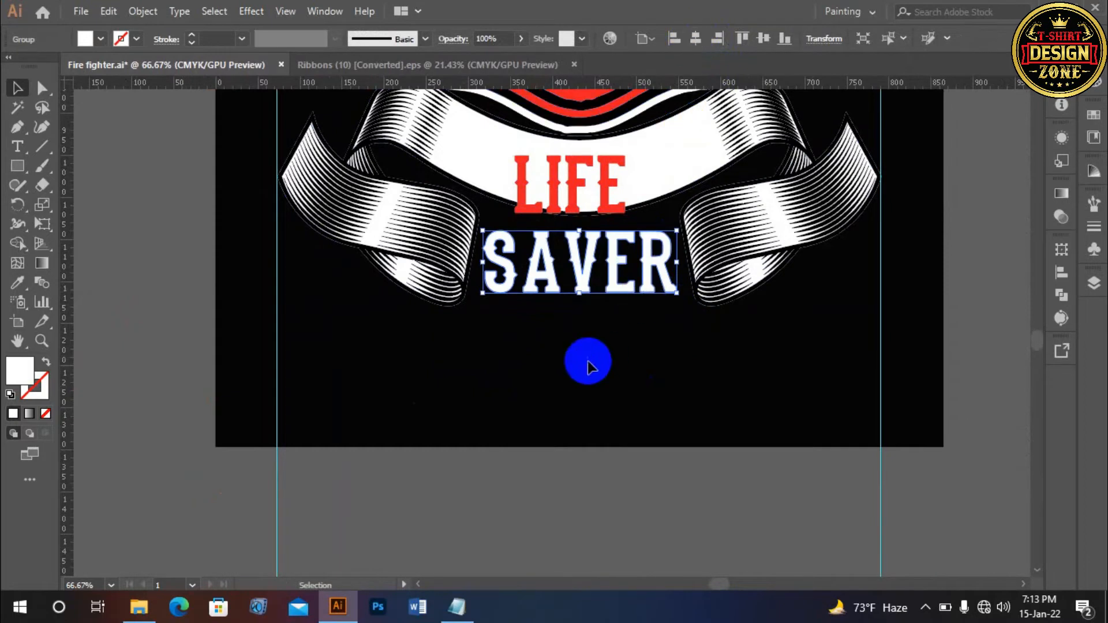
click(587, 361)
Shift the red LIFE lettering up inside the ribbon's white band and scale it down slightly.
drag(588, 229, 600, 330)
click(597, 315)
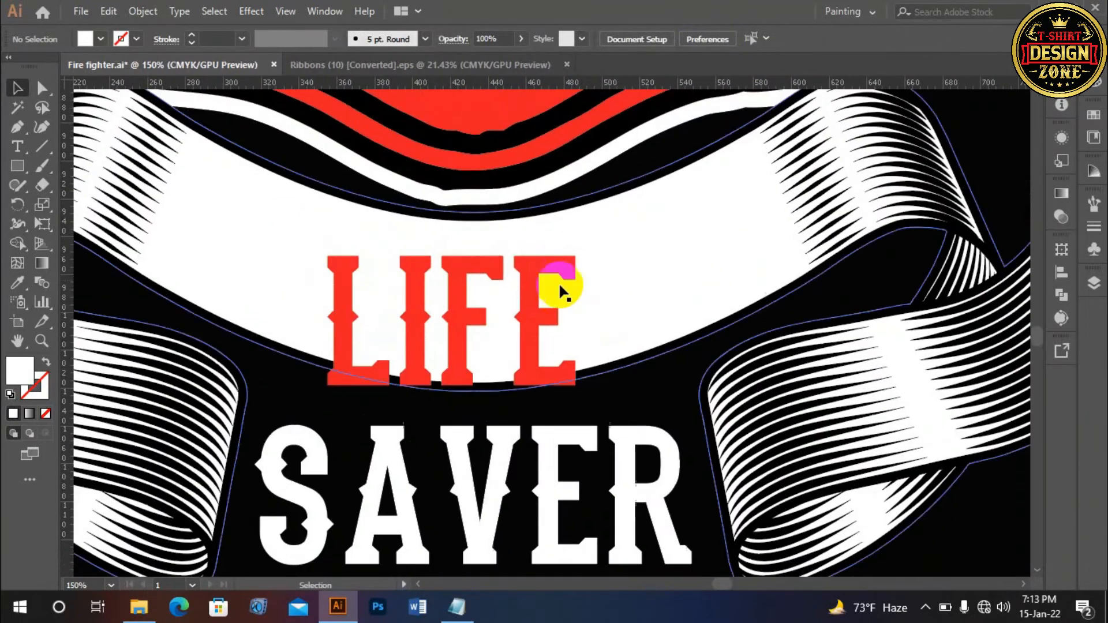
click(527, 278)
drag(529, 277, 536, 245)
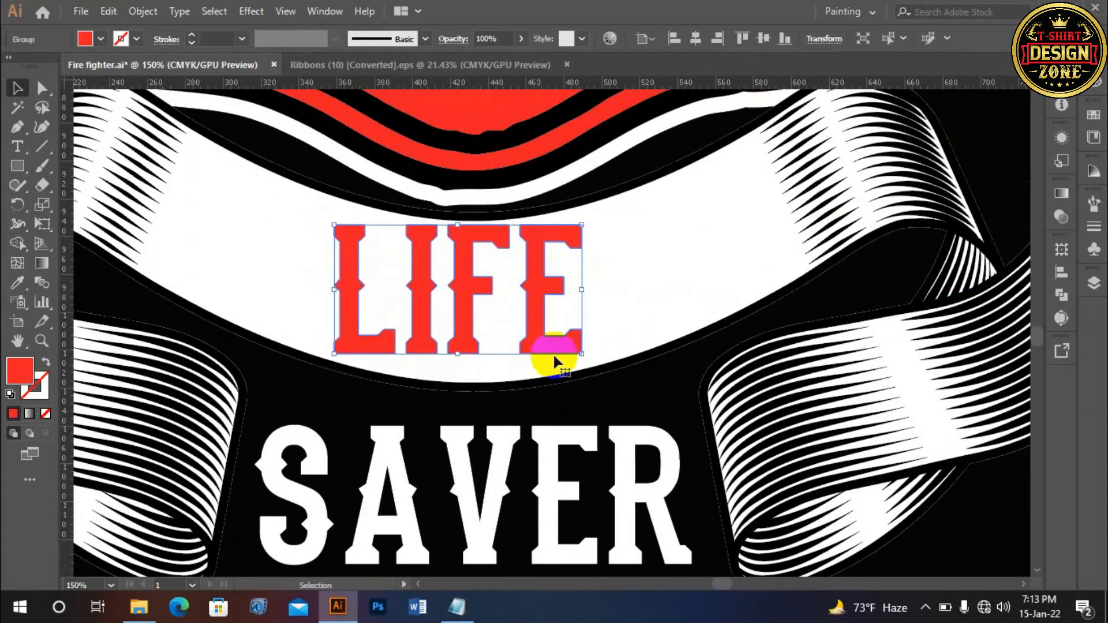
drag(581, 353, 568, 346)
Warp the red LIFE lettering with a horizontal Arc effect at -25% bend to follow the ribbon's curve.
click(251, 7)
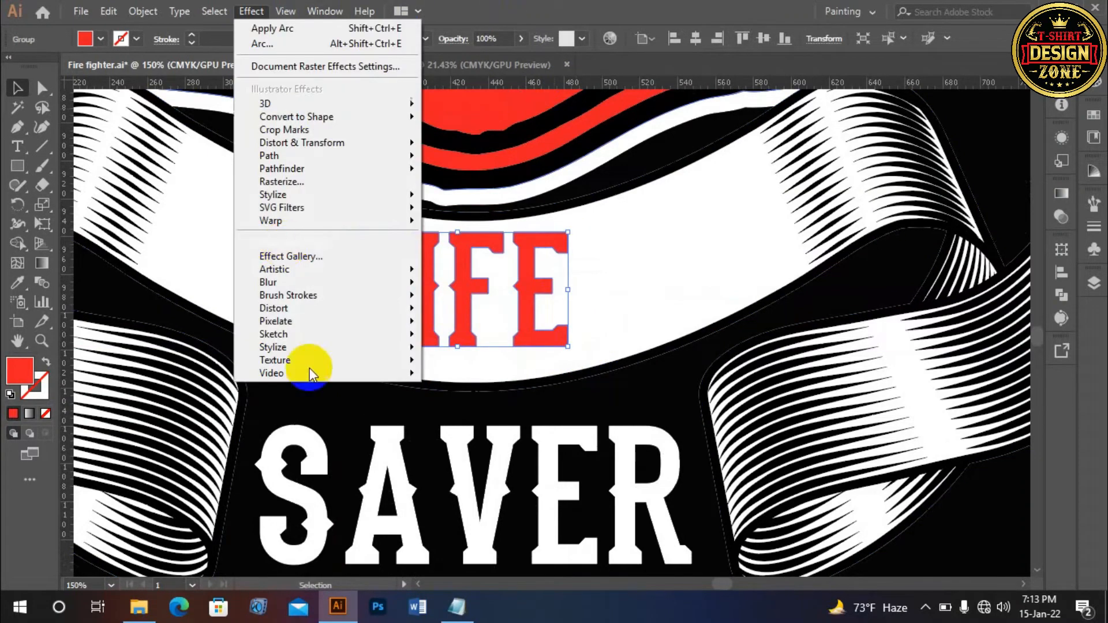
mouse_move(309, 221)
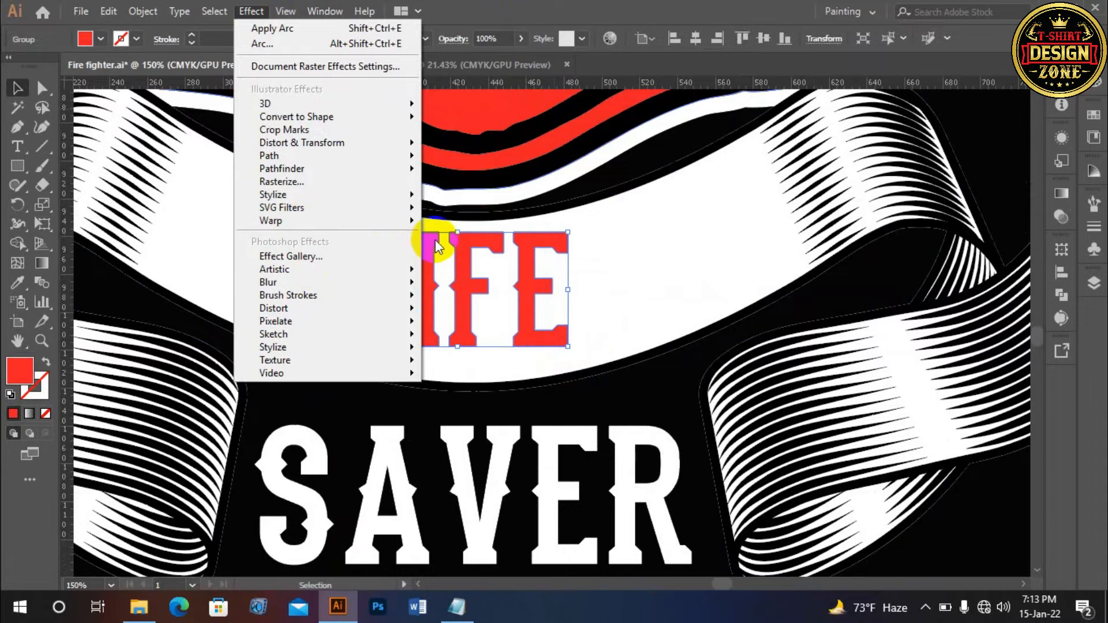
mouse_move(389, 221)
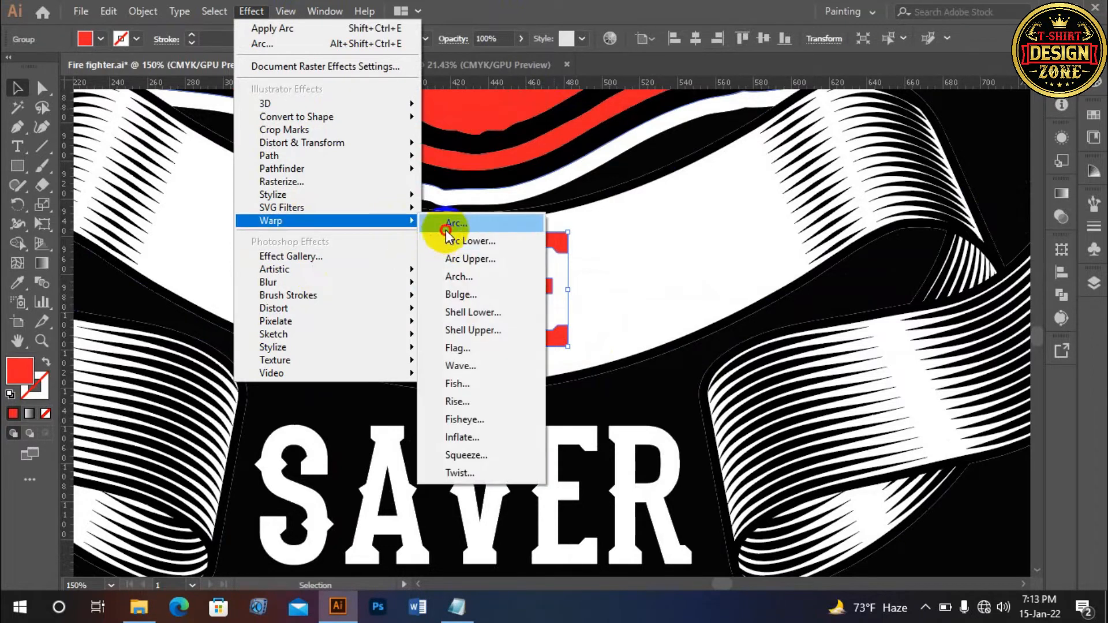
click(453, 223)
key(Down)
key(Down)
key(Down)
key(Down)
key(Down)
key(Down)
key(Down)
key(Down)
key(Down)
key(Down)
key(Down)
key(Down)
key(Down)
key(Down)
key(Down)
key(Down)
key(Down)
key(Down)
key(Down)
key(Down)
key(Down)
key(Down)
key(Down)
key(Down)
key(Down)
key(Down)
key(Down)
key(Down)
key(Down)
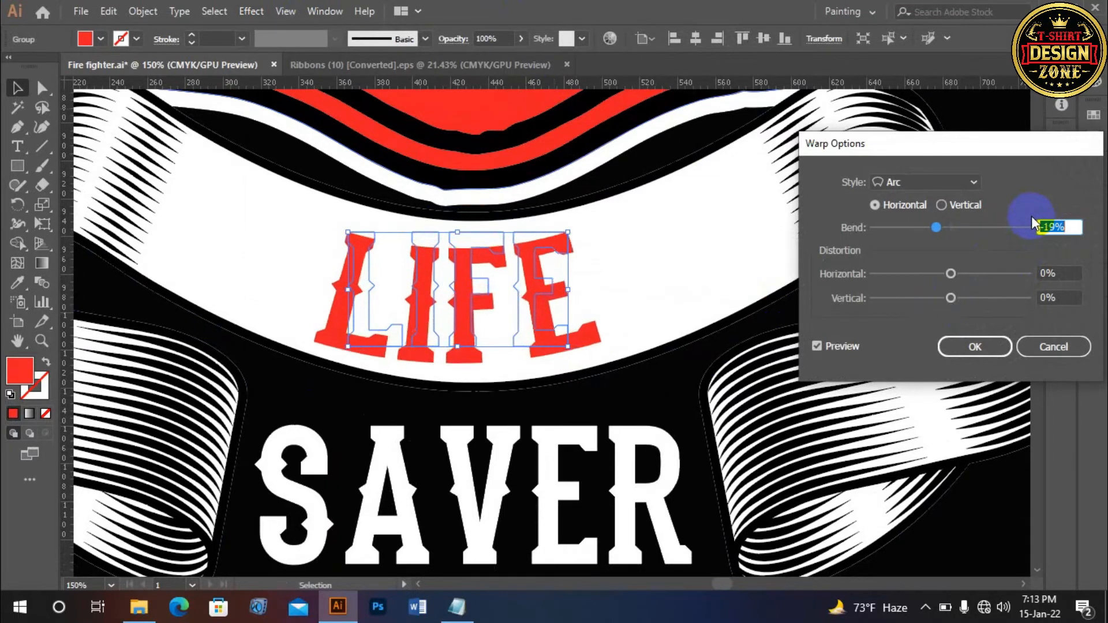
key(Down)
key(Down)
key(Down)
key(Down)
key(Down)
key(Down)
key(Down)
key(Down)
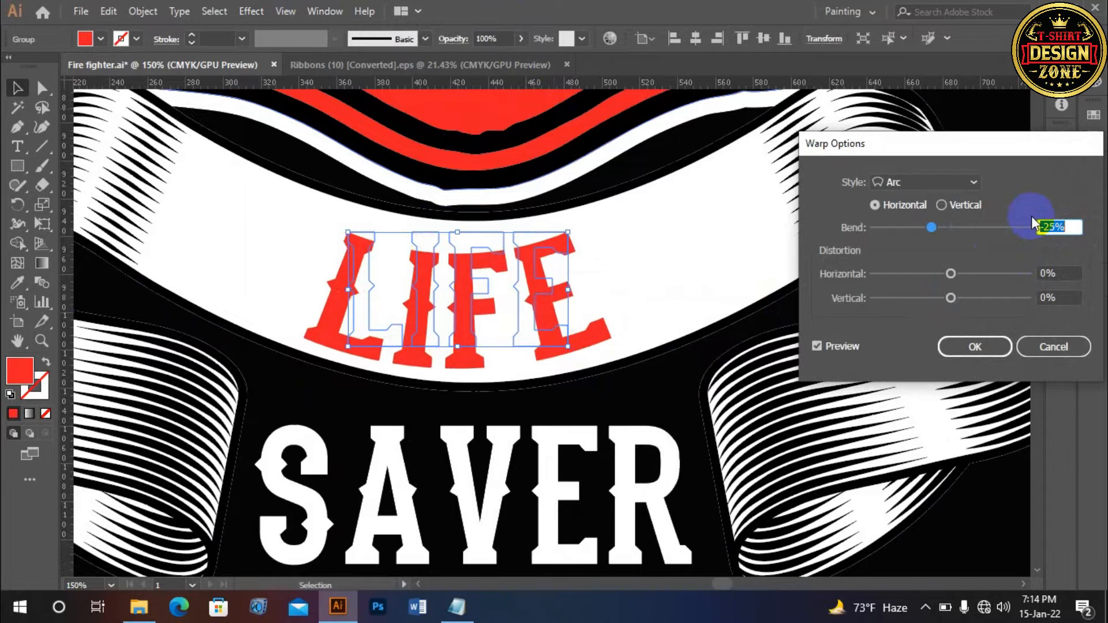
key(Down)
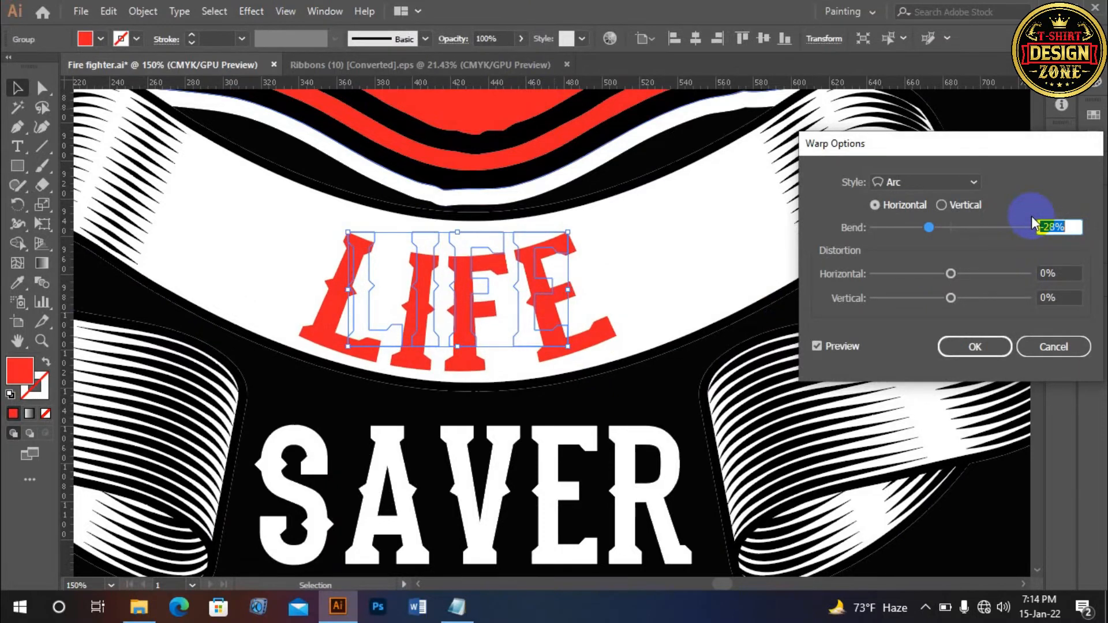
key(Up)
key(Up)
key(Up)
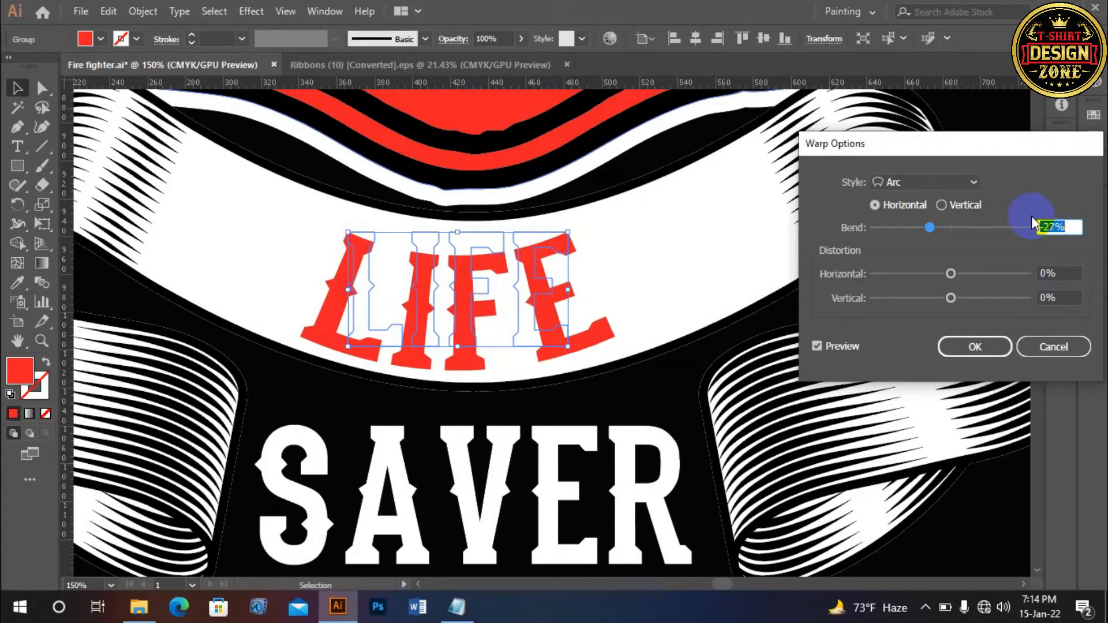
click(961, 346)
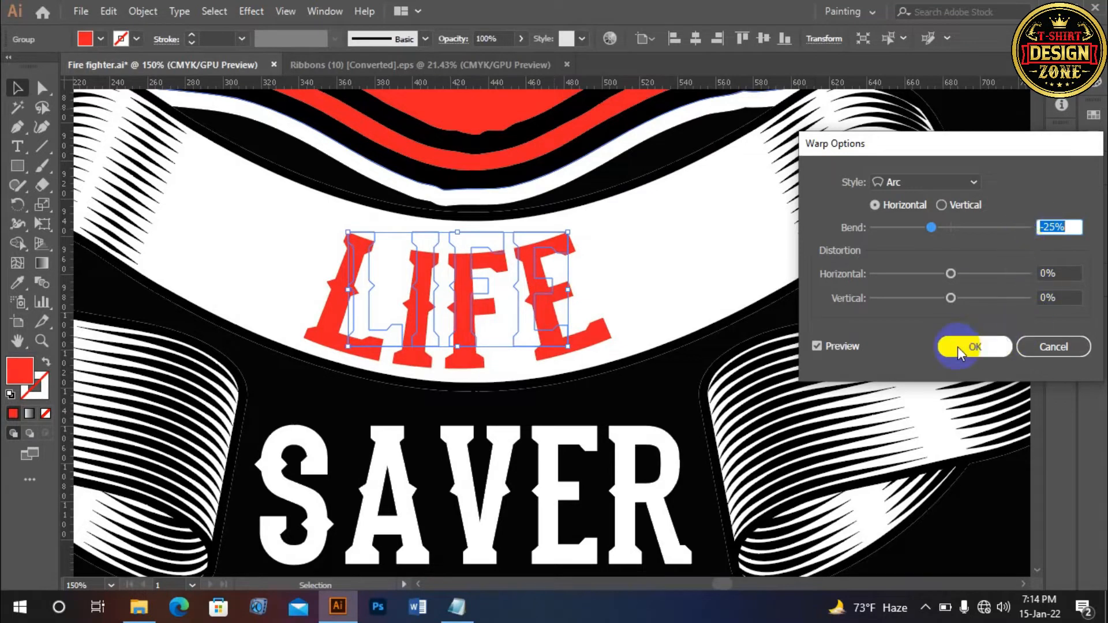
Expand the appearance of the warped LIFE lettering and nudge it up to center it within the ribbon's white band.
click(144, 13)
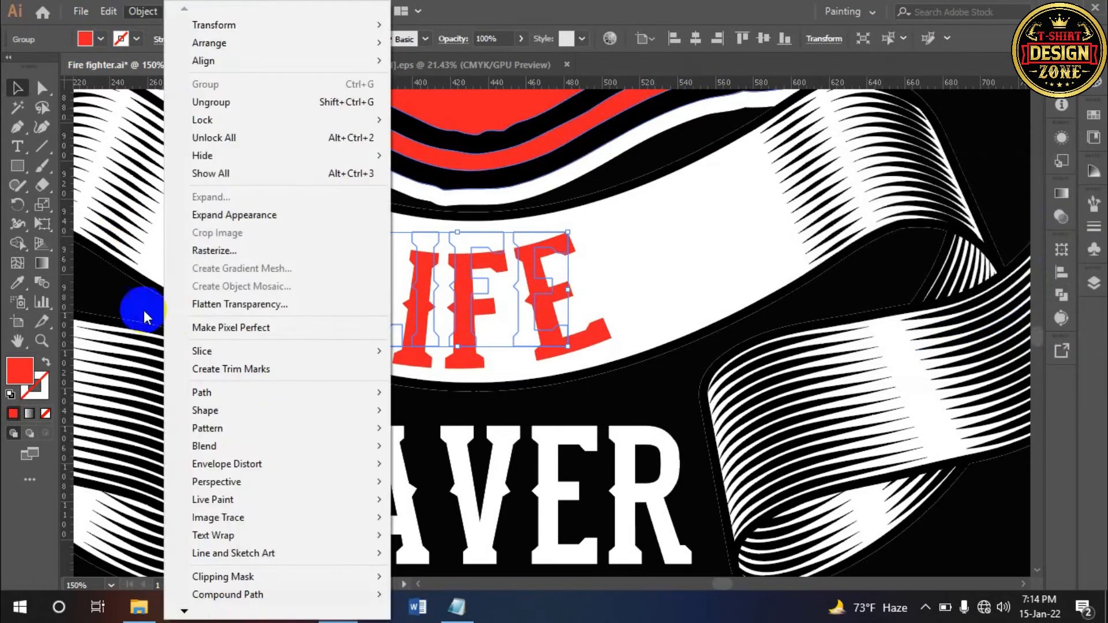
click(223, 220)
key(Up)
key(Up)
key(Up)
key(Up)
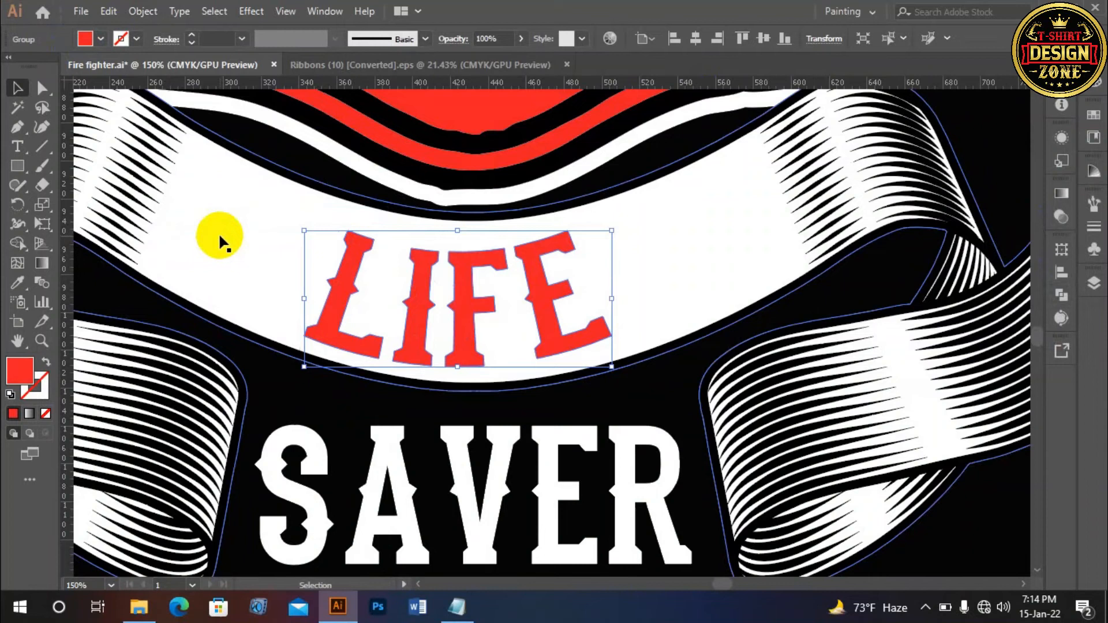
key(Up)
key(Up)
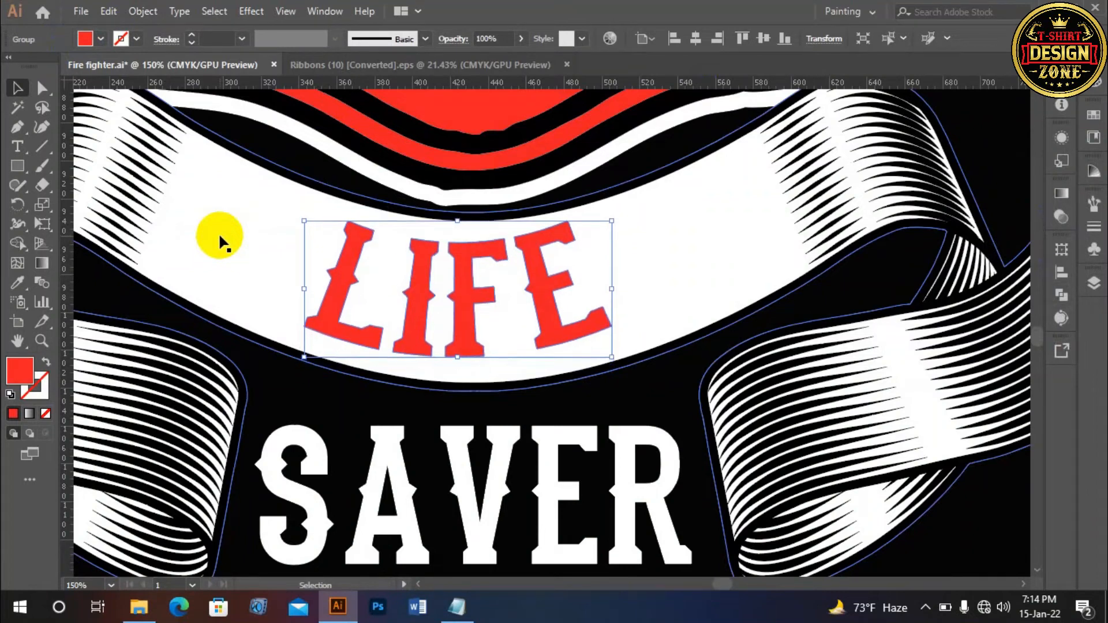
click(659, 398)
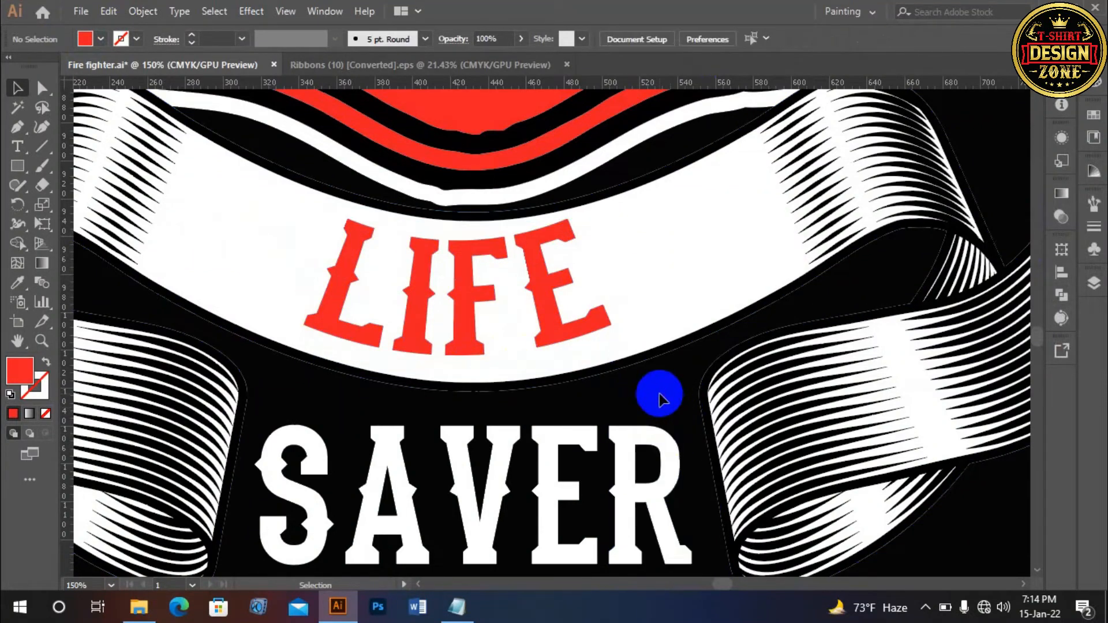
Ungroup the white FIREFIGHTER lettering above the emblem into individual letters.
key(ctrl+0)
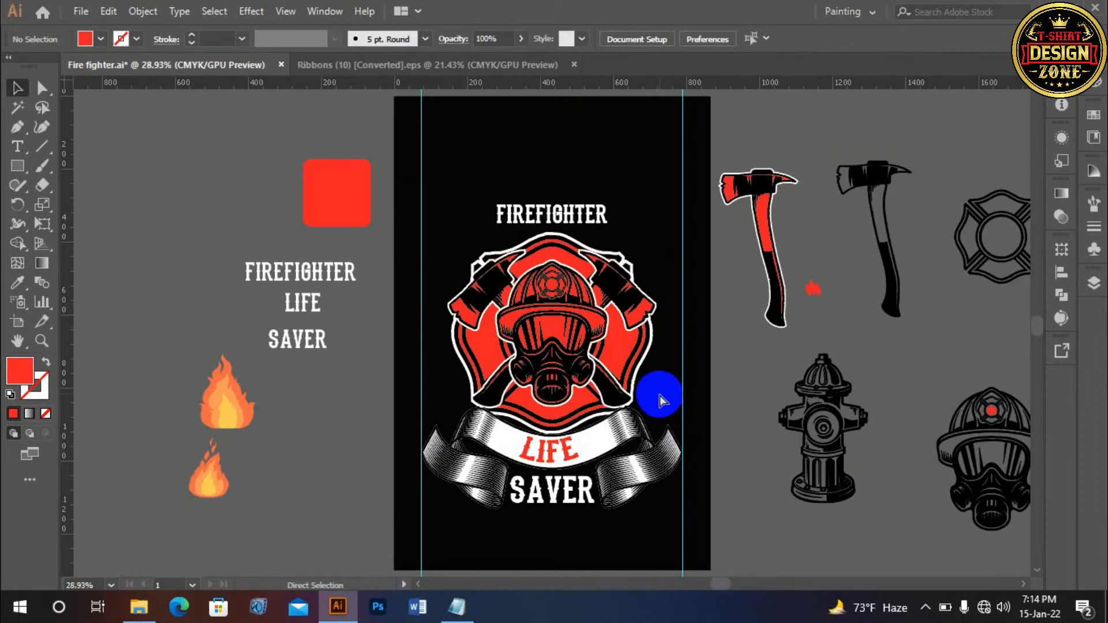
scroll(550, 356, up, 2)
drag(512, 169, 485, 315)
ctrl+click(525, 249)
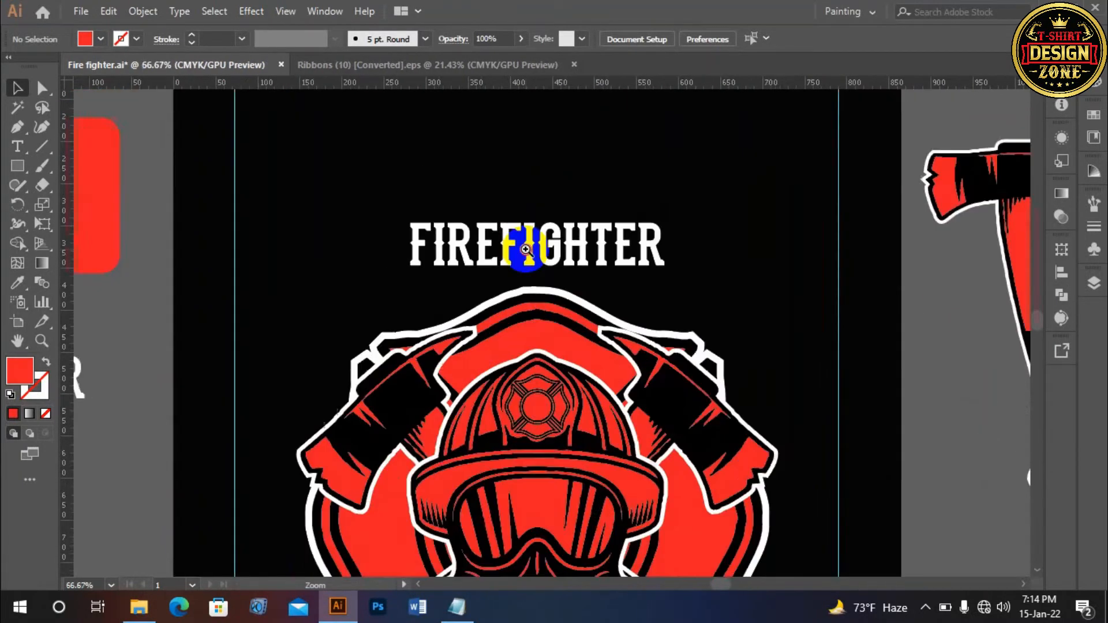
ctrl+click(525, 249)
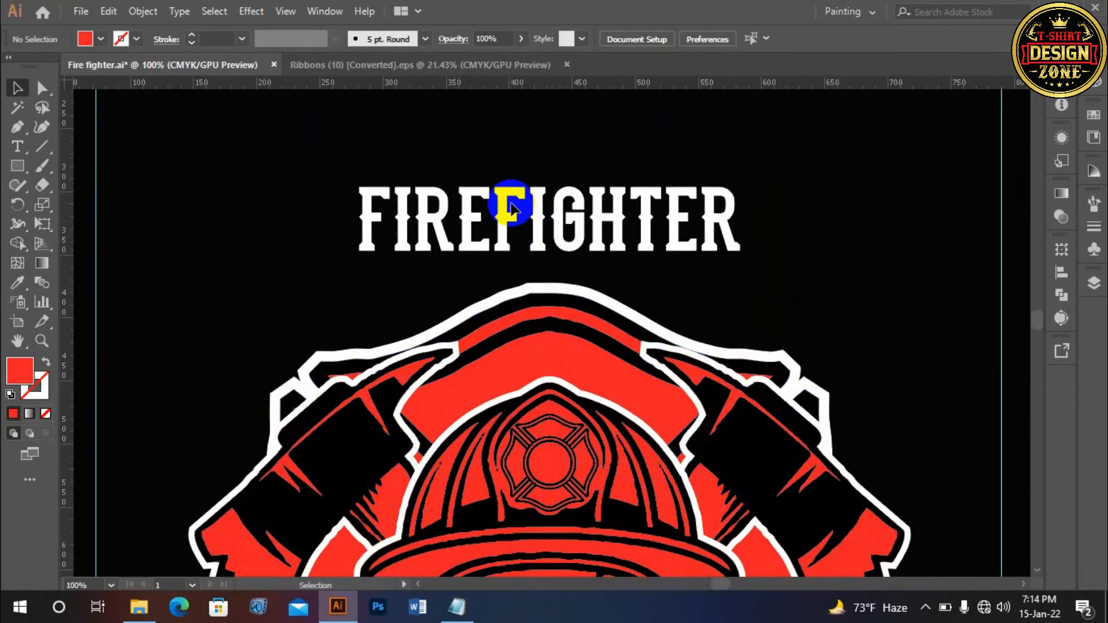
click(509, 203)
right_click(508, 197)
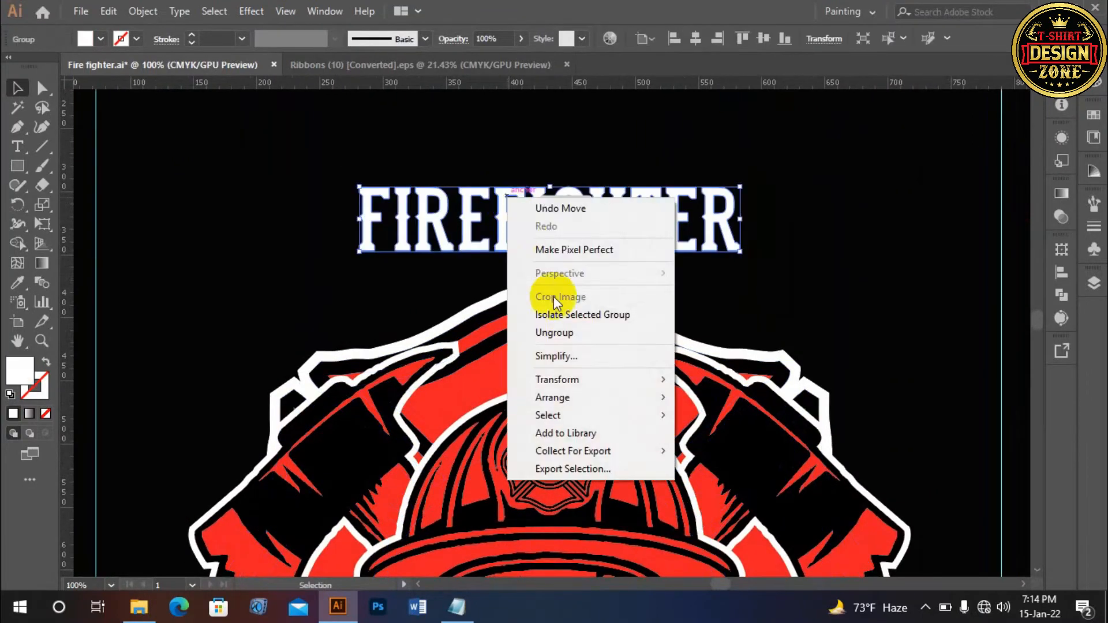
click(572, 331)
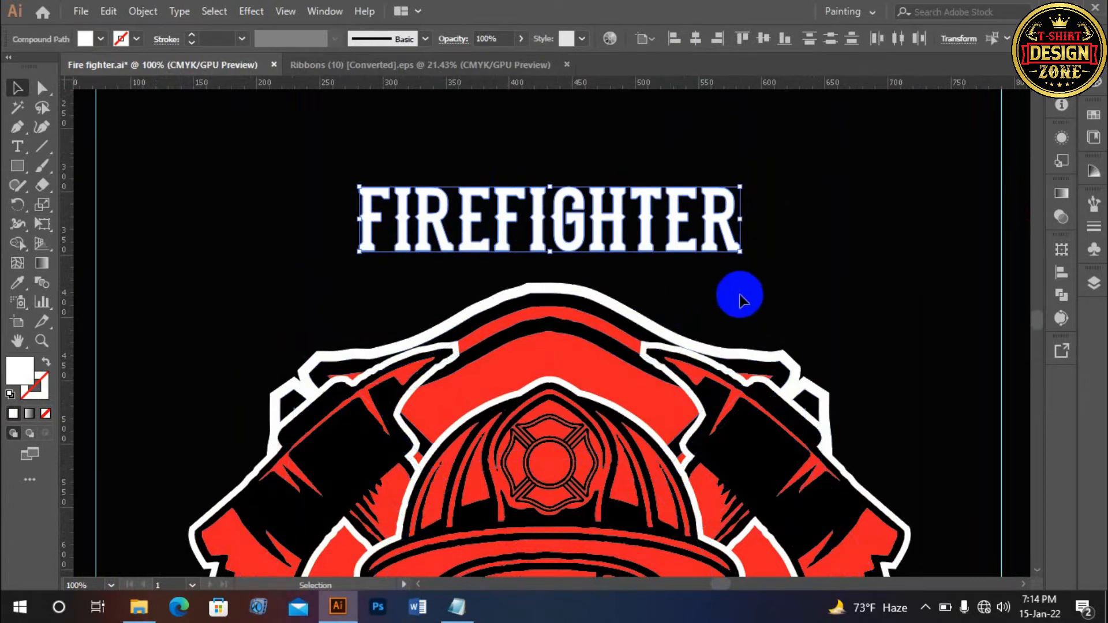
click(583, 264)
Enlarge the initial F of FIREFIGHTER from its center and shift it slightly left, away from the adjacent I.
scroll(487, 230, up, 1)
scroll(487, 302, up, 1)
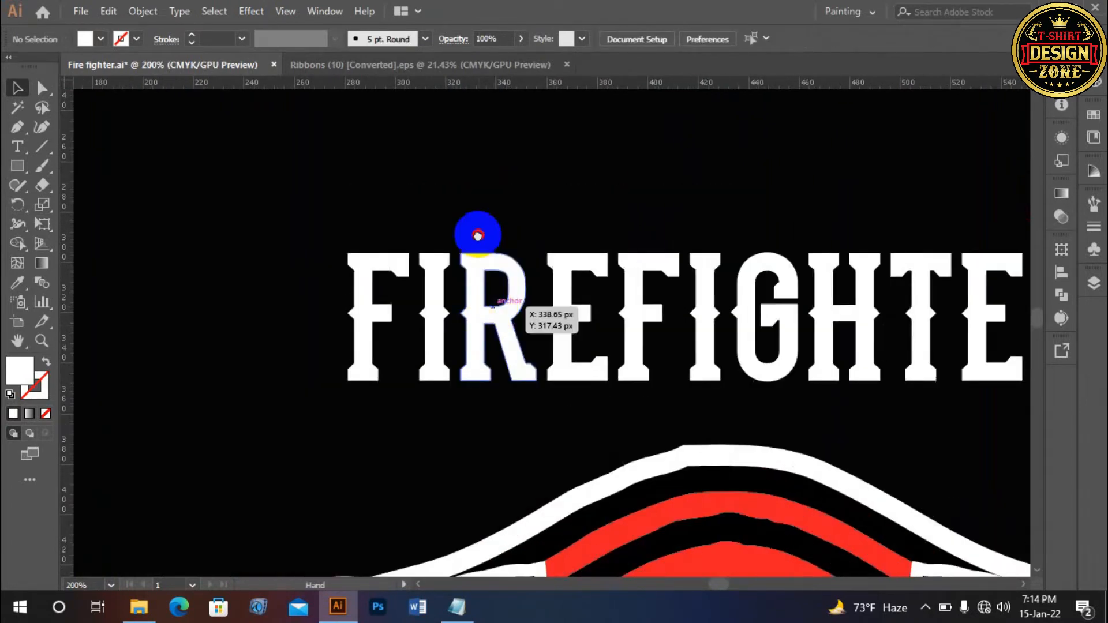
scroll(473, 234, down, 1)
click(398, 262)
drag(362, 280, 352, 301)
drag(385, 248, 372, 249)
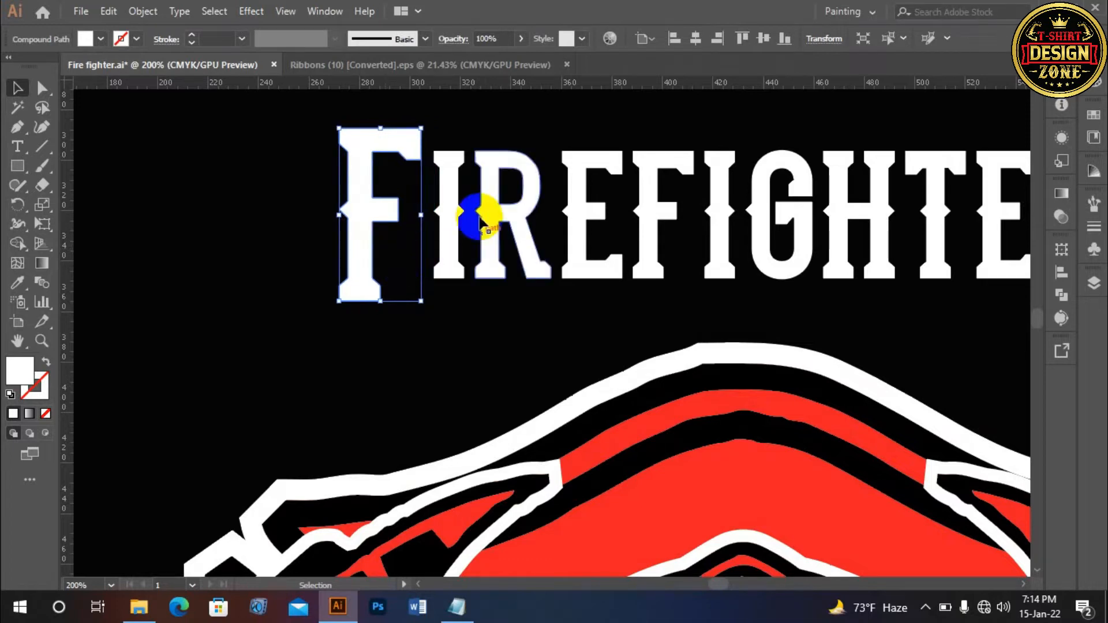
Align the top edge of the enlarged F with the top of the neighboring I.
shift+click(443, 208)
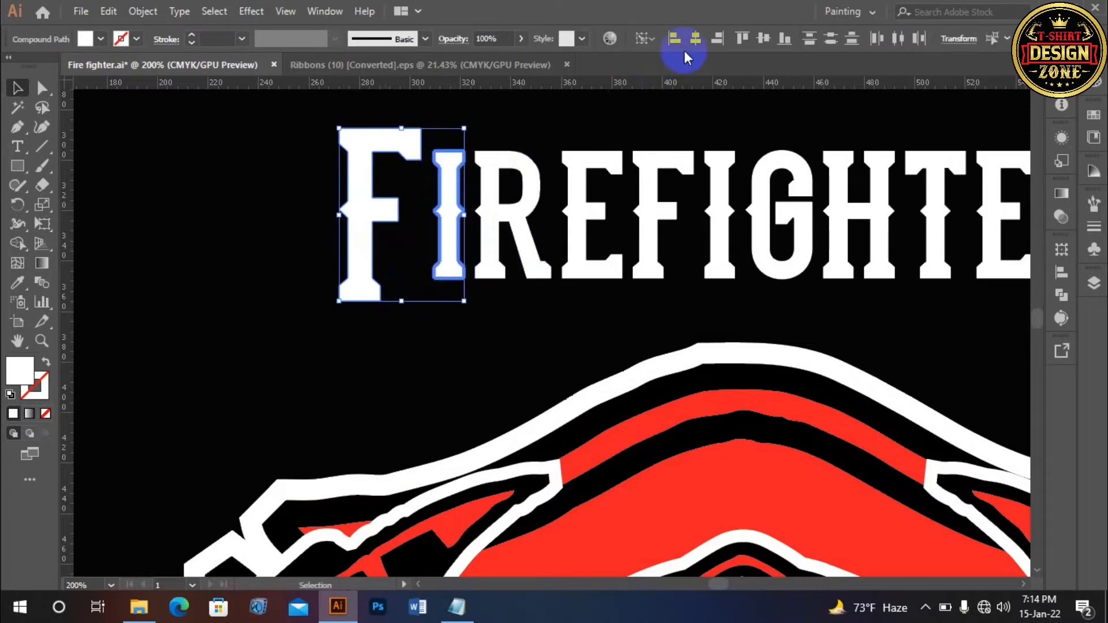
click(740, 38)
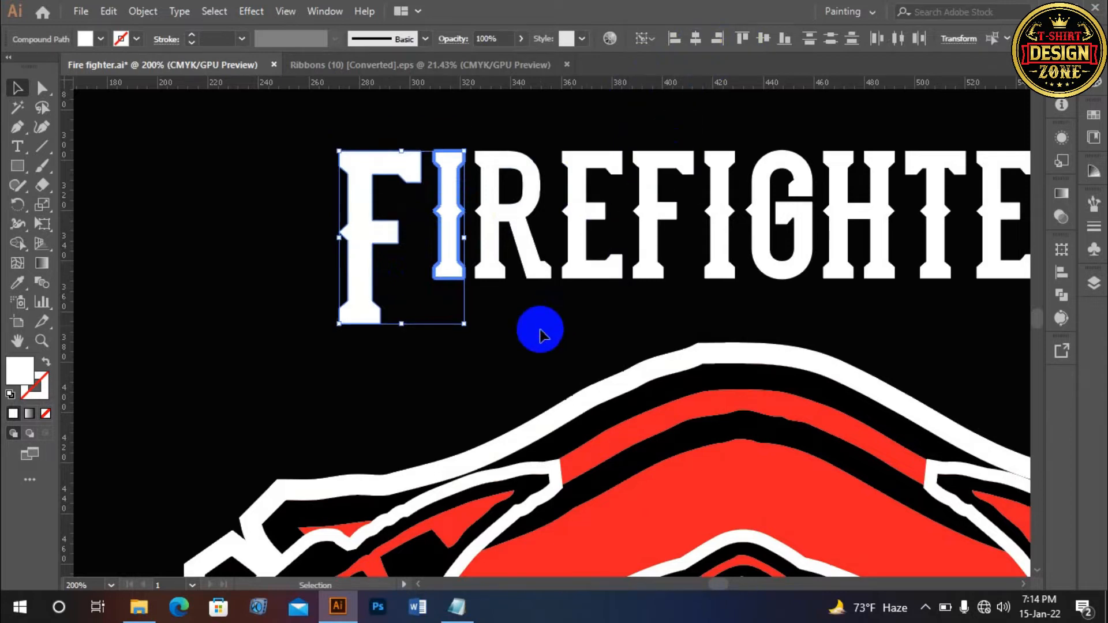
click(522, 303)
Enlarge the final R of FIREFIGHTER proportionally from its center.
scroll(522, 302, right, 6)
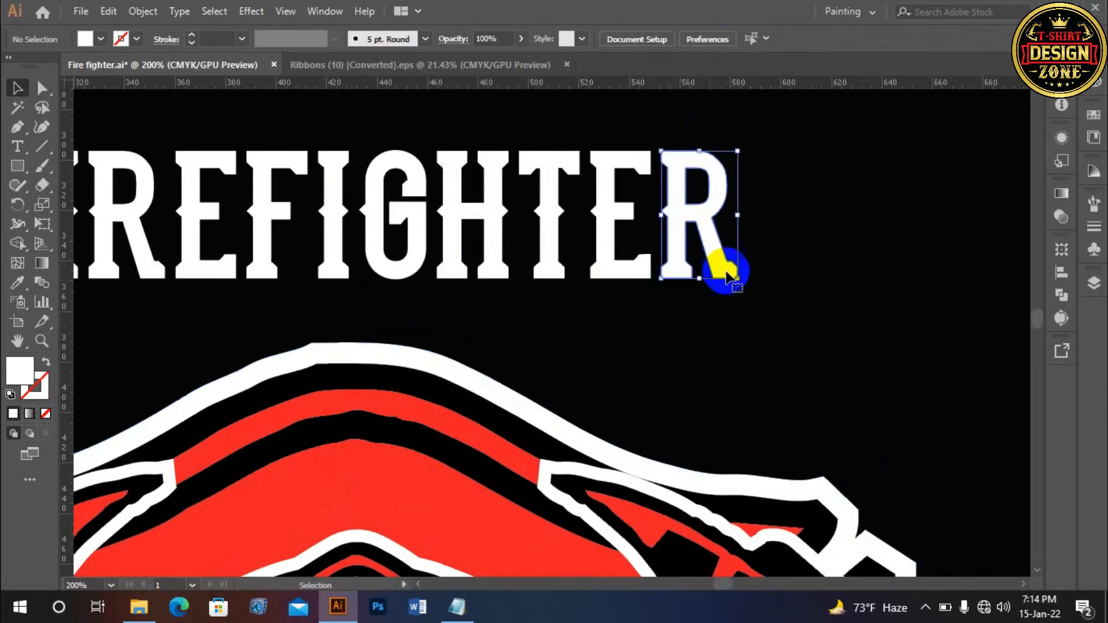
click(725, 270)
drag(737, 279, 751, 299)
click(727, 323)
drag(669, 277, 700, 296)
Align the top edge of the final R with the neighboring E and shift the R slightly right.
click(689, 265)
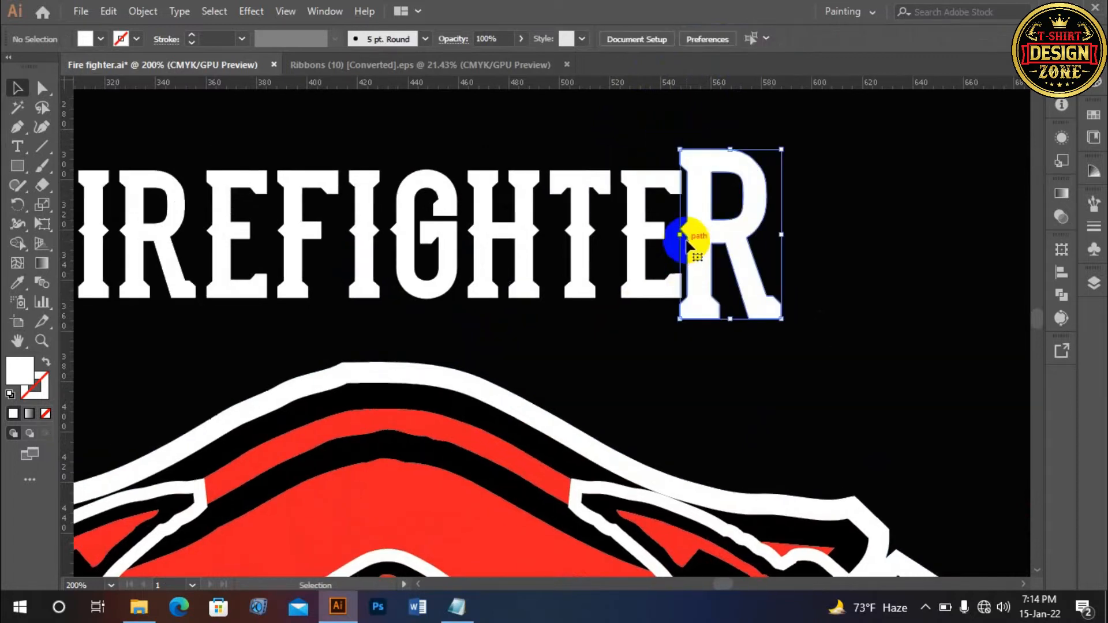
shift+click(648, 186)
click(648, 186)
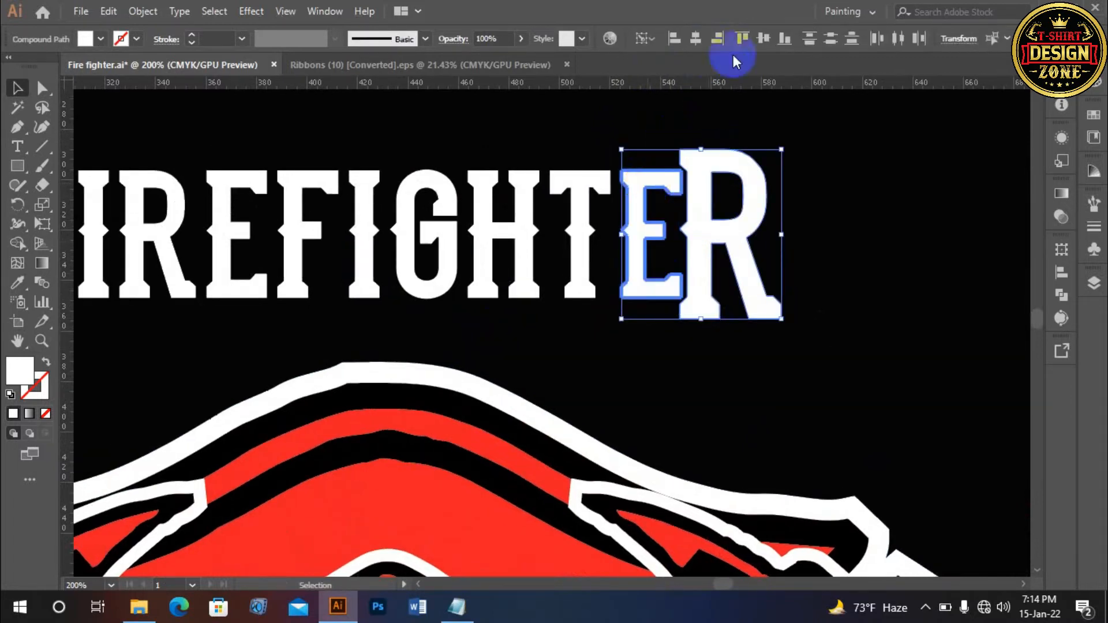
click(742, 38)
click(773, 164)
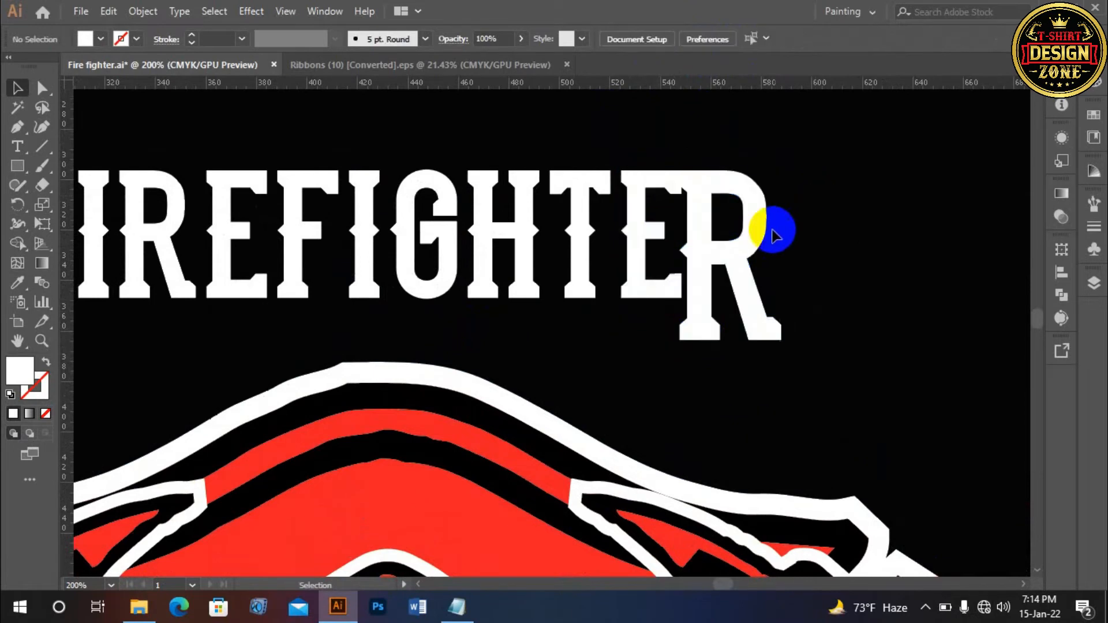
drag(767, 232, 779, 232)
click(813, 240)
Enlarge the I beside the initial F slightly, keeping it shorter than the F, and align their top edges.
drag(416, 247, 613, 290)
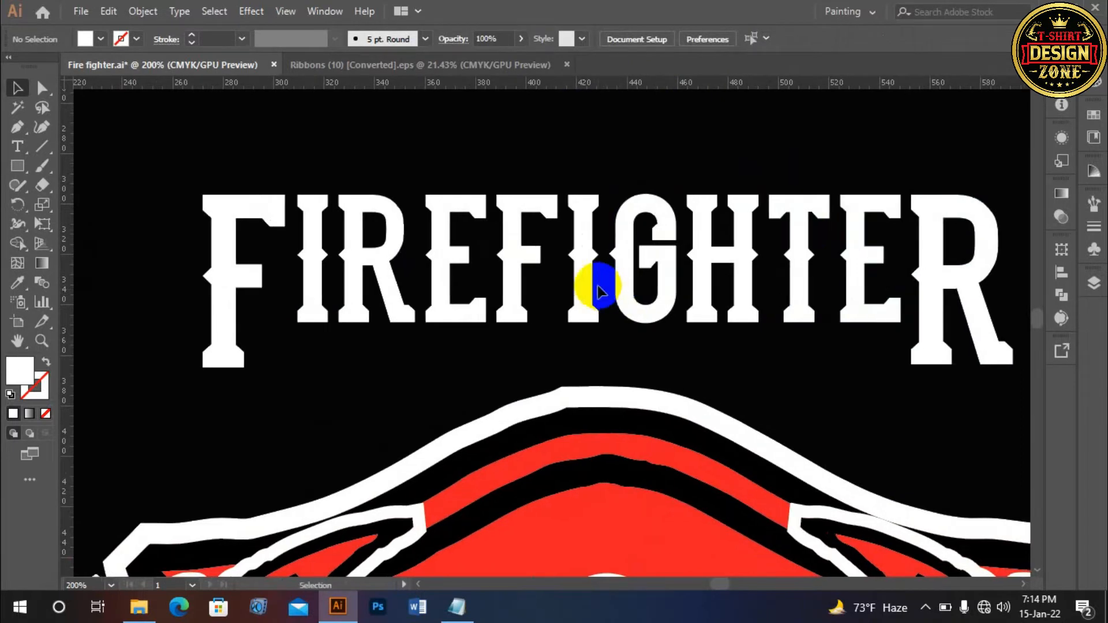
key(ctrl+0)
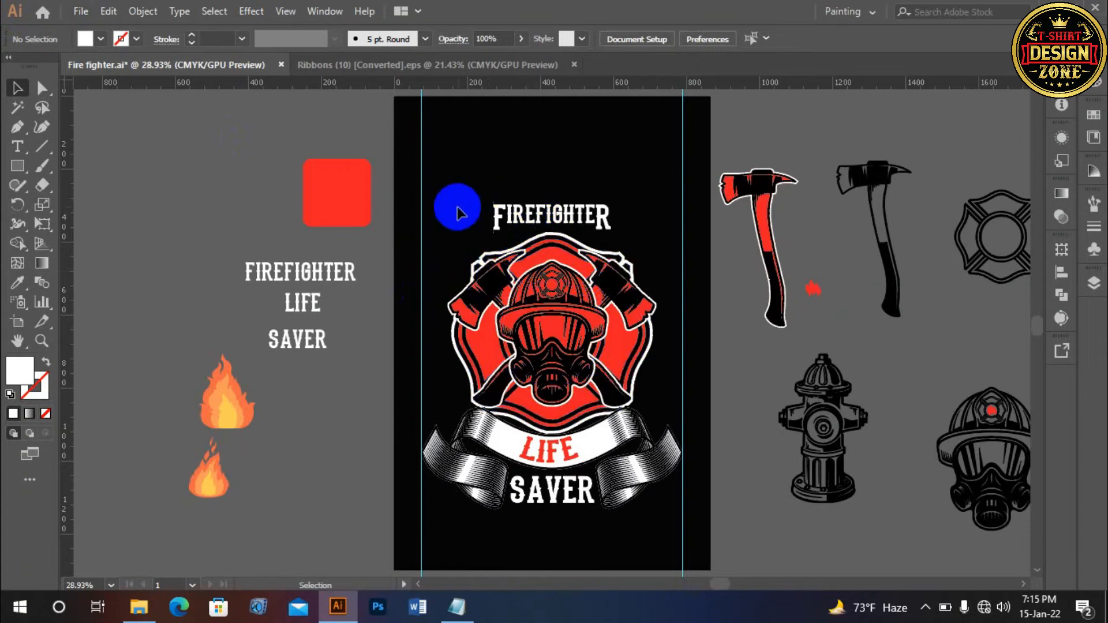
ctrl+click(592, 259)
ctrl+click(589, 258)
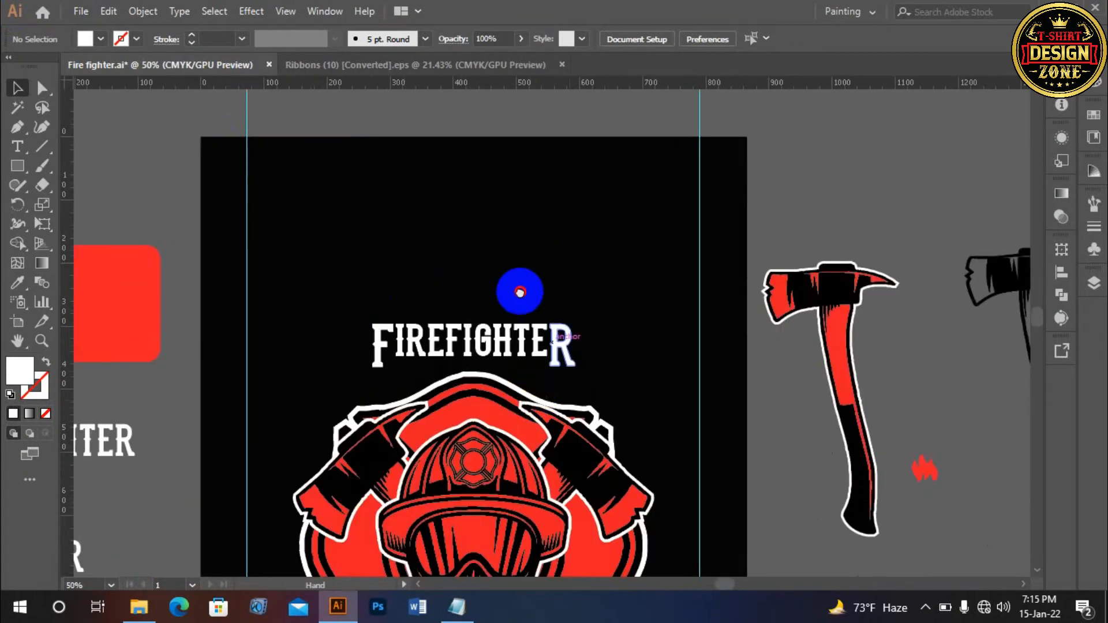
ctrl+click(518, 286)
ctrl+click(375, 276)
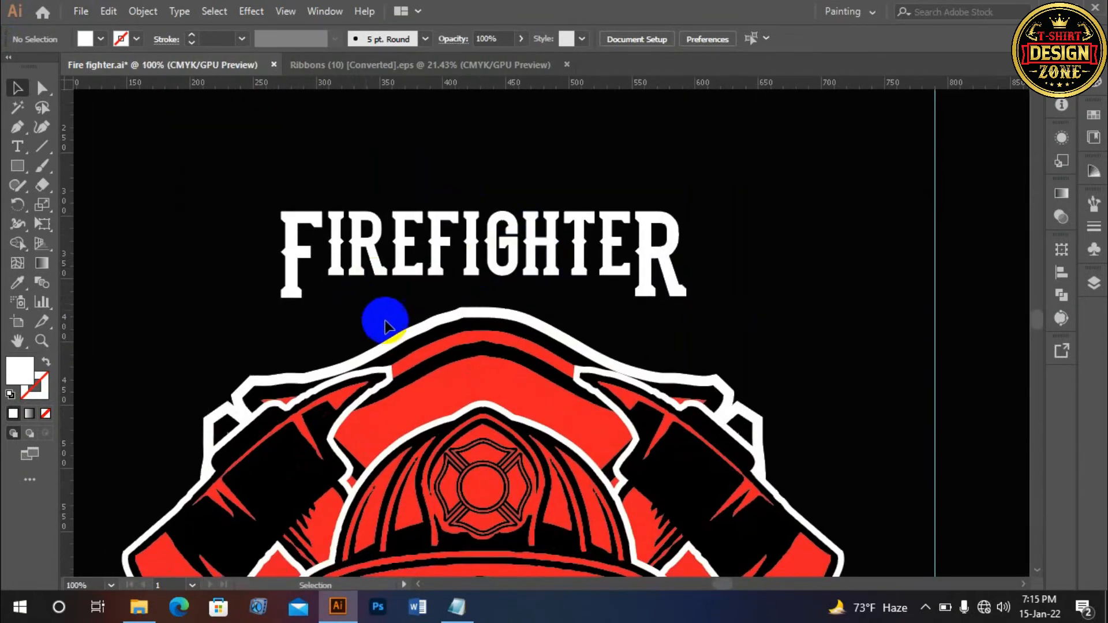
ctrl+click(402, 342)
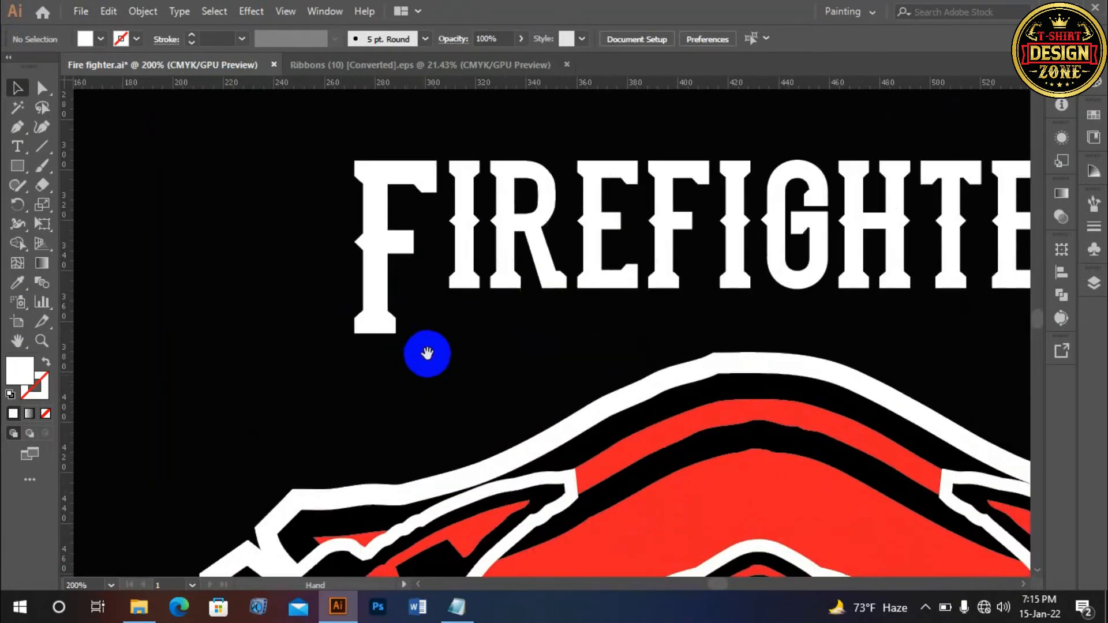
click(458, 283)
drag(479, 290, 483, 304)
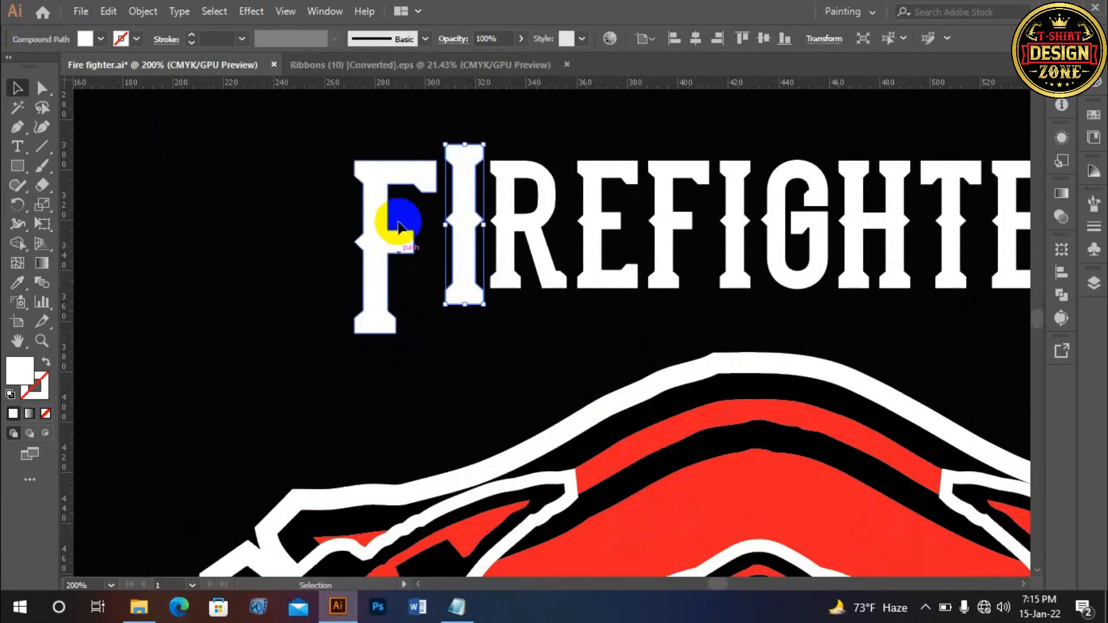
shift+click(398, 180)
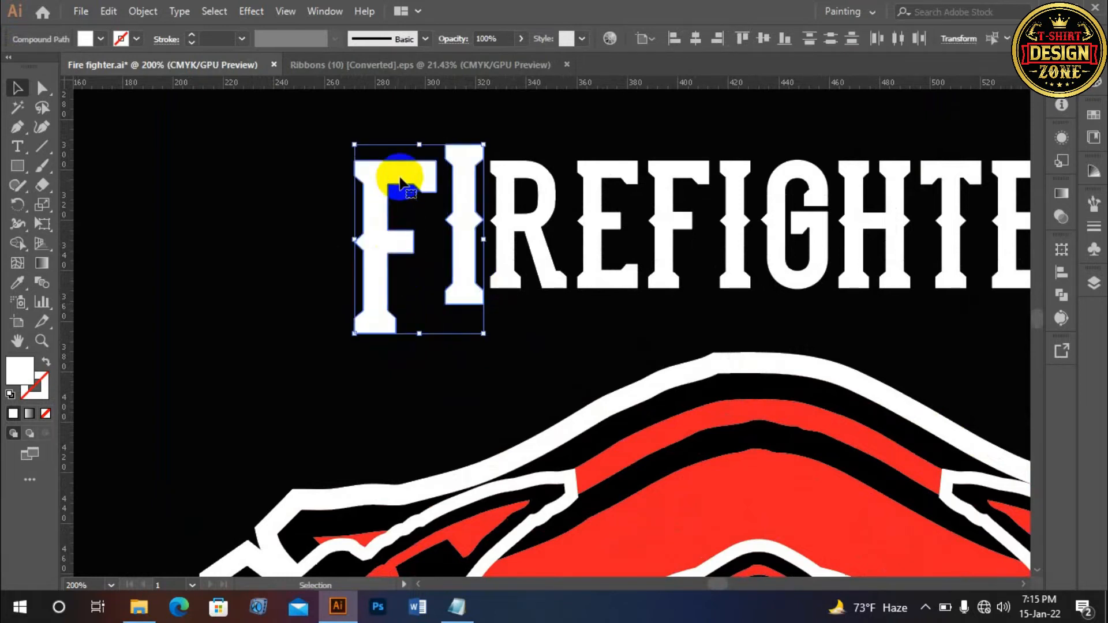
click(741, 38)
Enlarge the last E of FIREFIGHTER slightly, keeping it shorter than the R, and align its top edge with the T.
drag(758, 274, 671, 338)
click(642, 317)
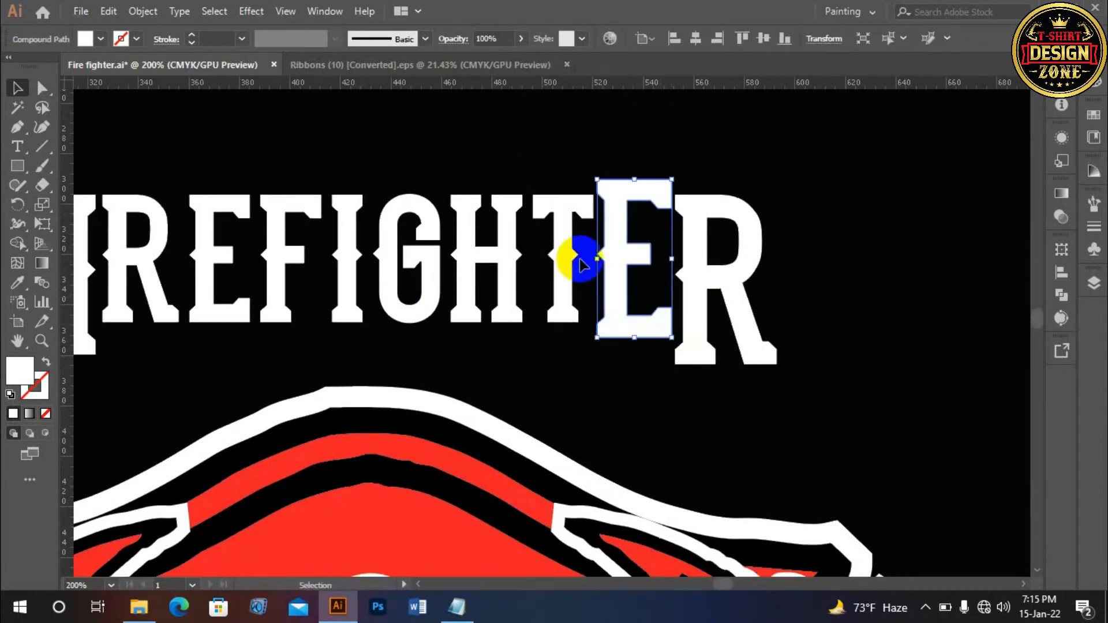
shift+click(570, 214)
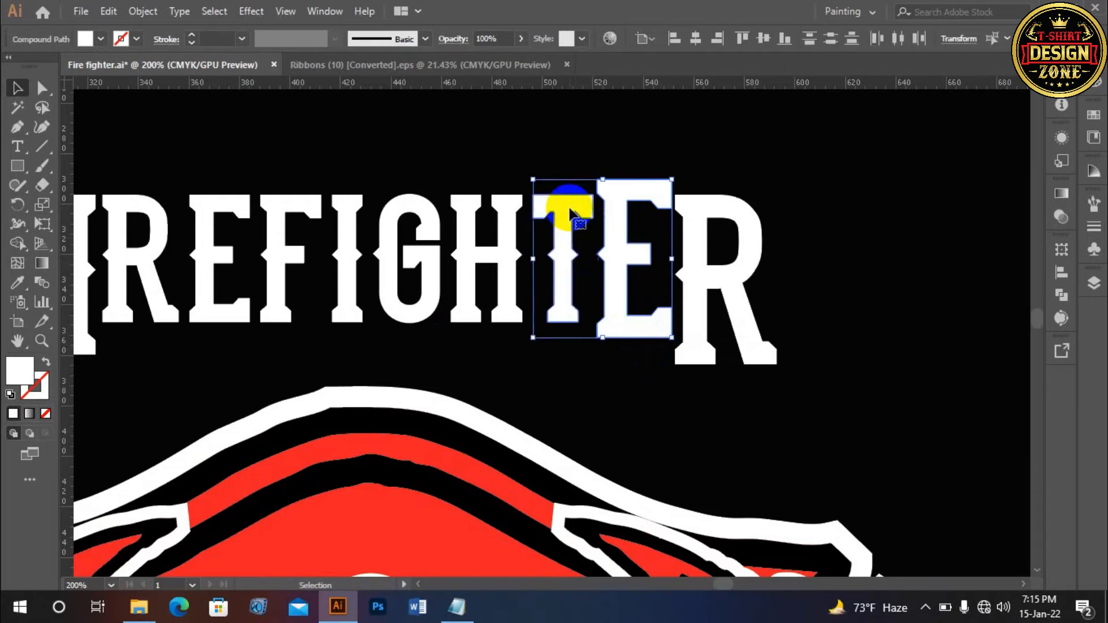
click(743, 40)
click(778, 193)
click(738, 249)
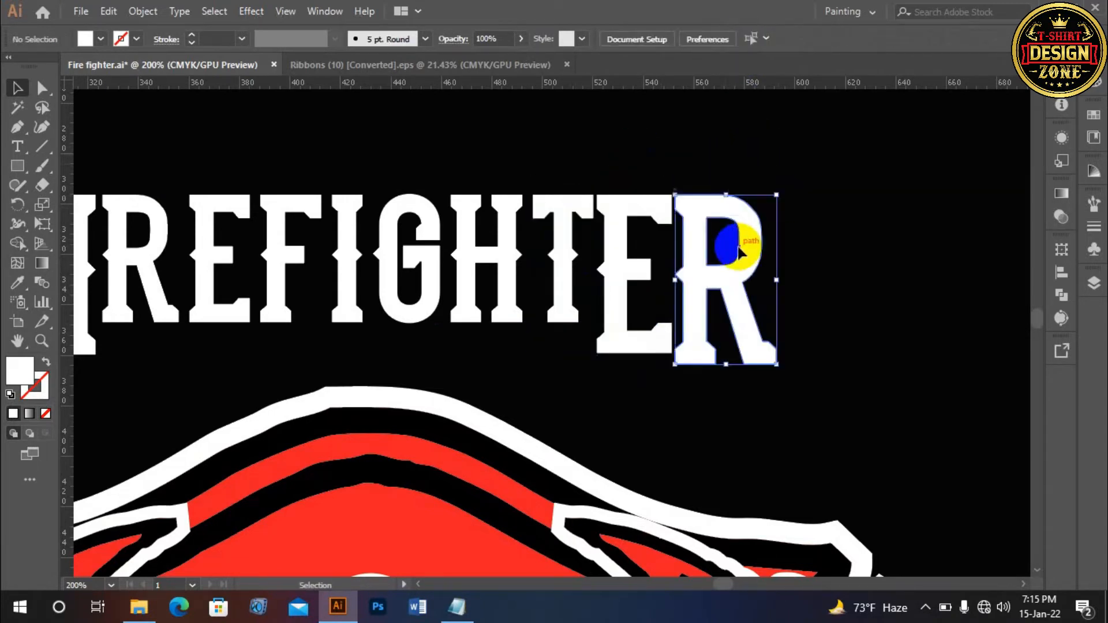
Shift the final R and E of FIREFIGHTER slightly right to leave even gaps between the T, E and R.
key(Right)
key(Right)
key(Right)
key(Right)
key(Right)
drag(649, 162, 661, 208)
key(Right)
key(Right)
key(Right)
key(Right)
key(Right)
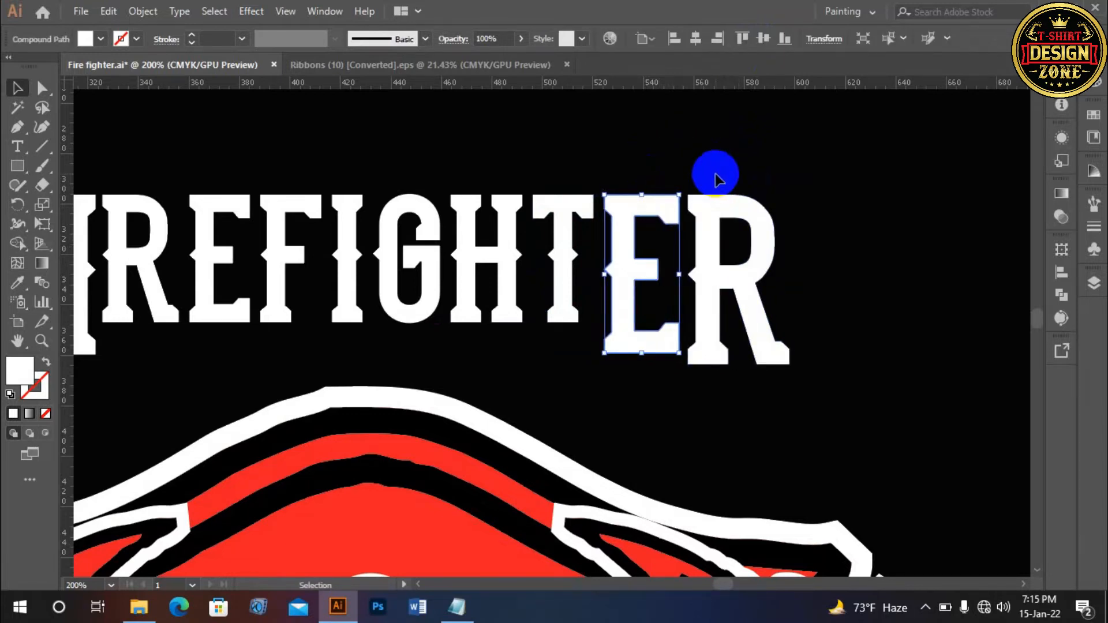
key(Left)
drag(712, 165, 749, 218)
key(Left)
click(792, 181)
Group all the letters of the FIREFIGHTER heading above the emblem and center the group horizontally on the artboard.
key(ctrl+0)
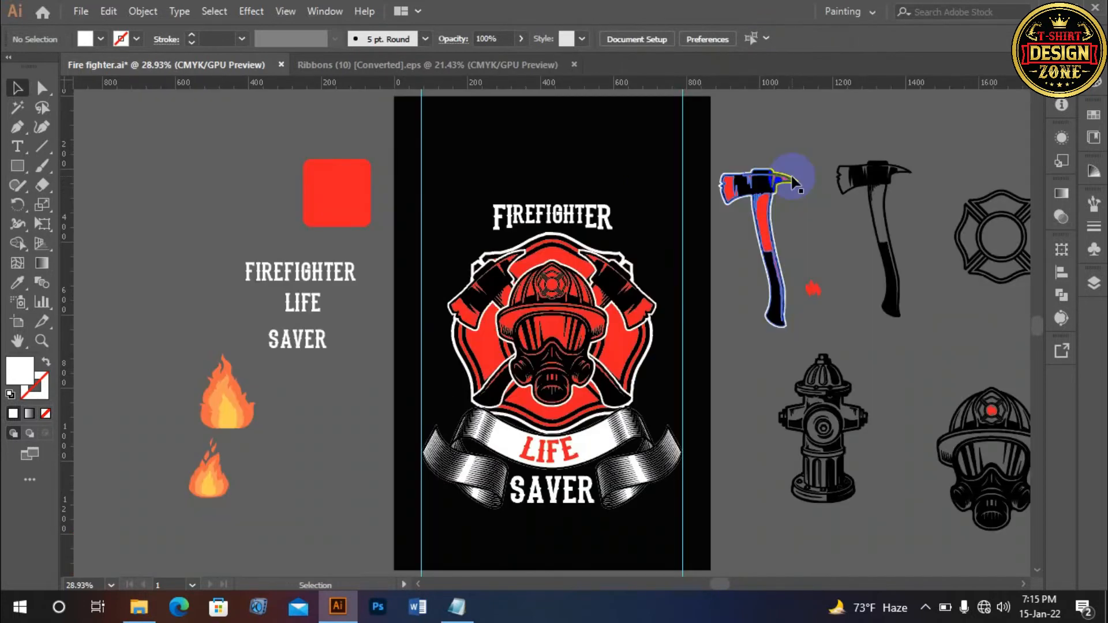
drag(484, 179, 606, 266)
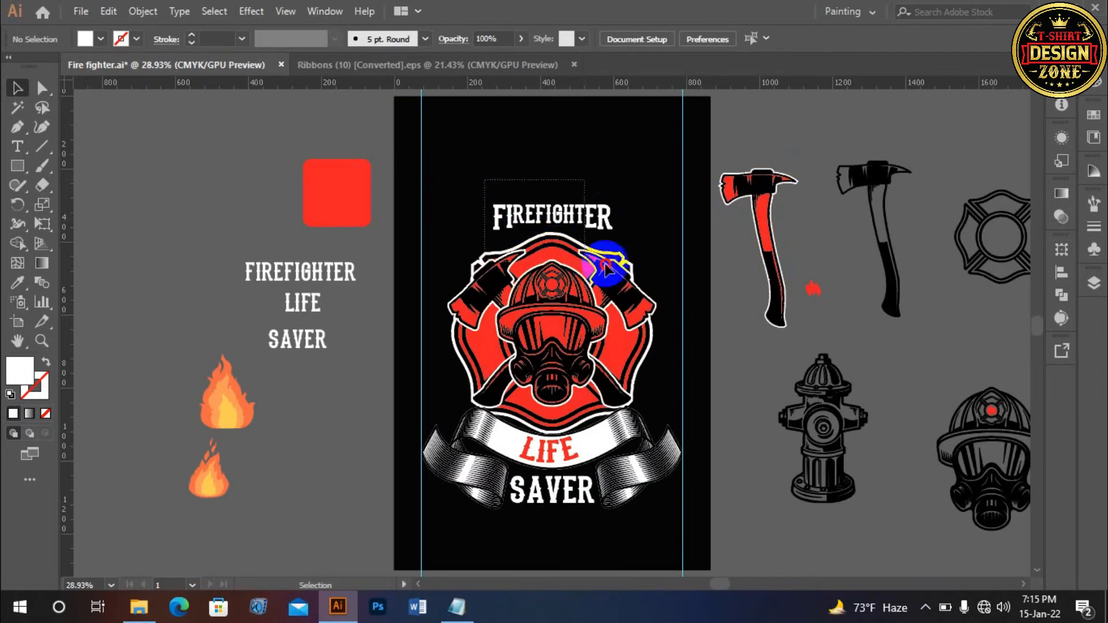
drag(628, 219, 629, 221)
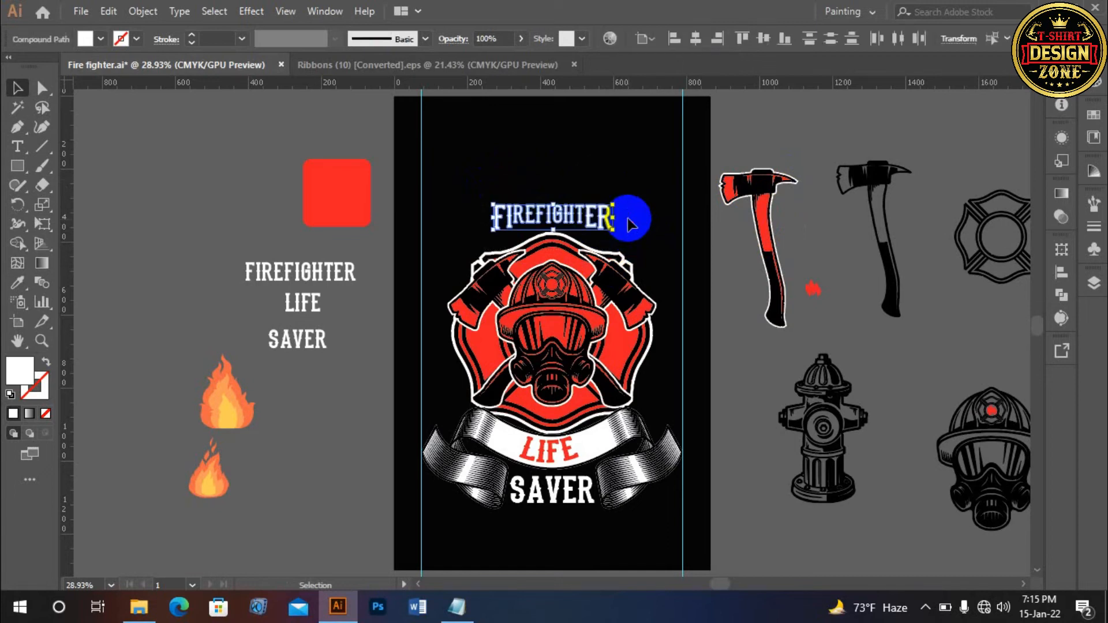
key(ctrl+g)
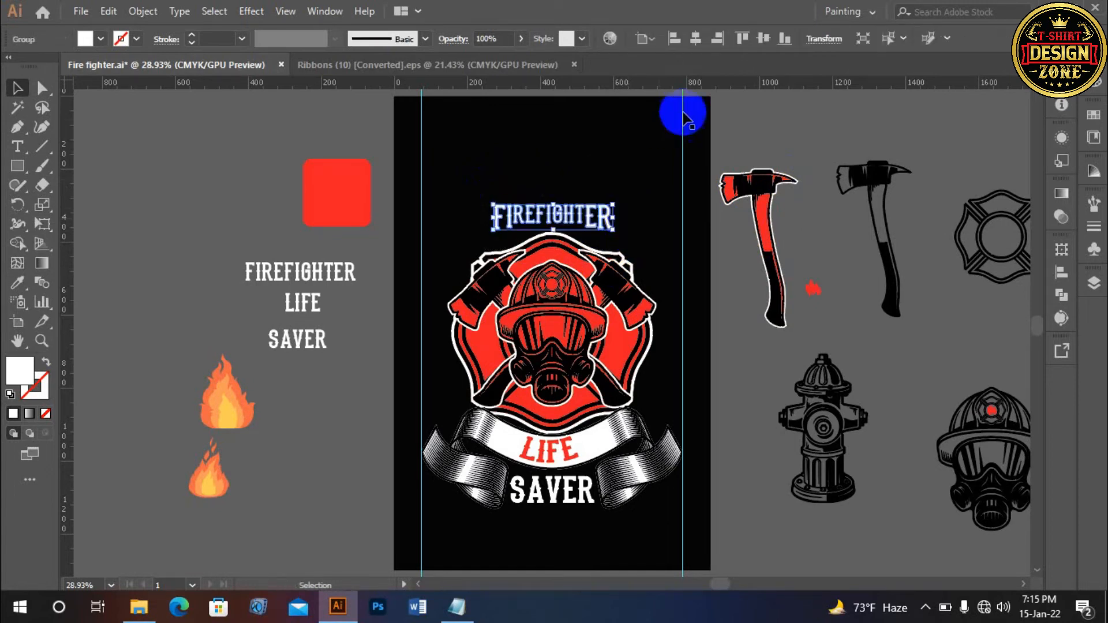
click(700, 39)
Enlarge the FIREFIGHTER heading proportionally from its center until it spans the two vertical guides.
drag(615, 229, 692, 281)
click(727, 329)
key(ctrl+space)
ctrl+click(515, 328)
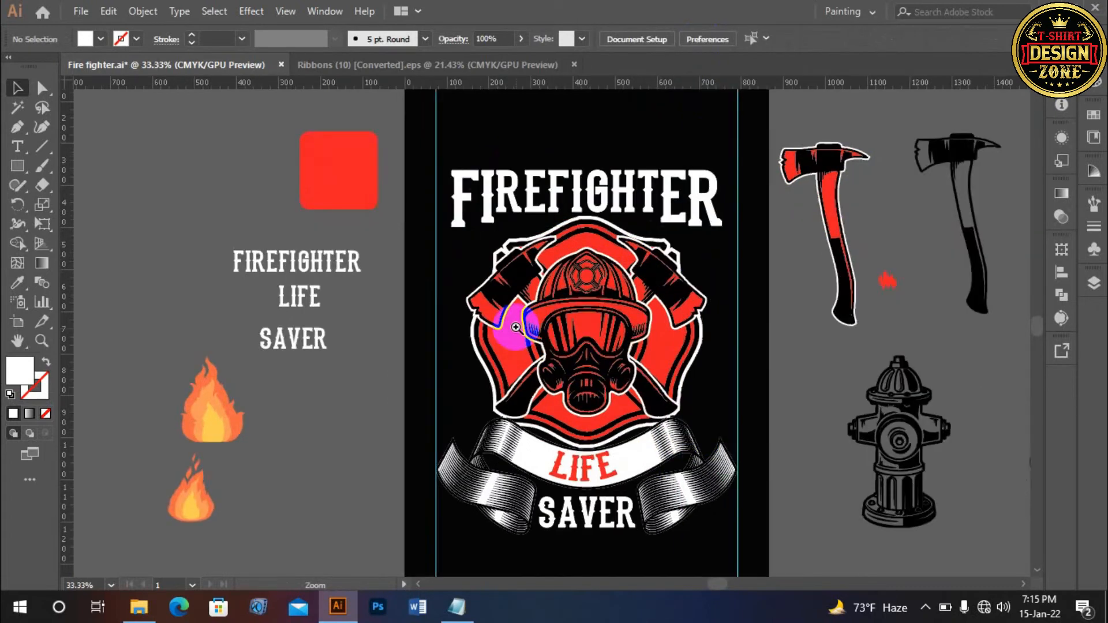
ctrl+click(516, 328)
drag(680, 331, 625, 348)
drag(659, 247, 647, 279)
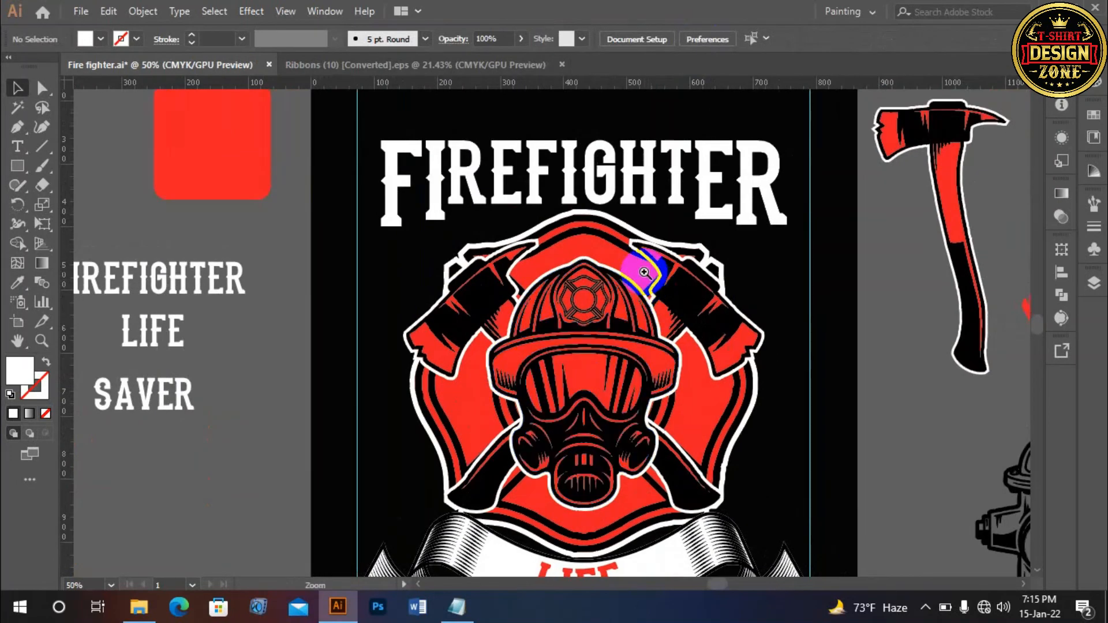
click(758, 214)
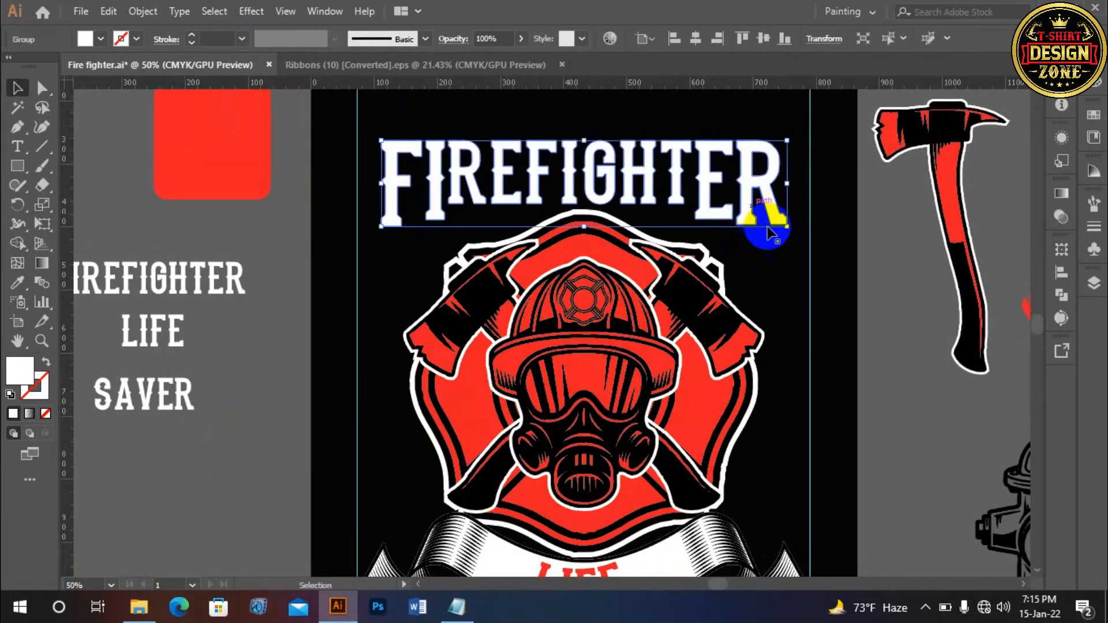
drag(786, 225, 809, 232)
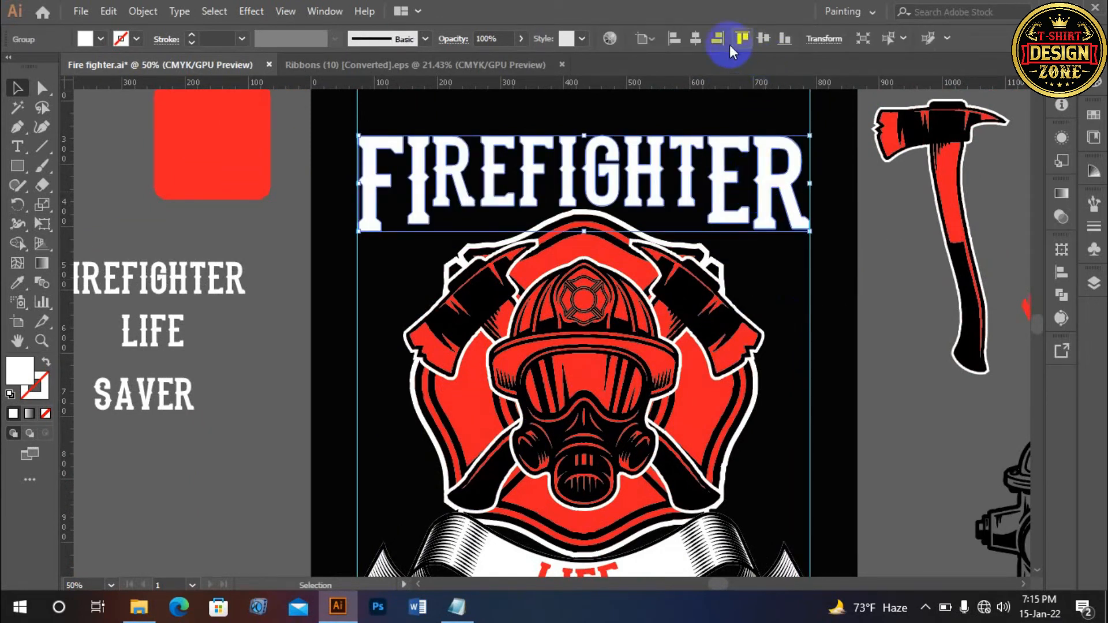
Nudge the FIREFIGHTER heading slightly down toward the top of the Maltese cross.
key(Down)
key(Down)
key(Down)
key(Down)
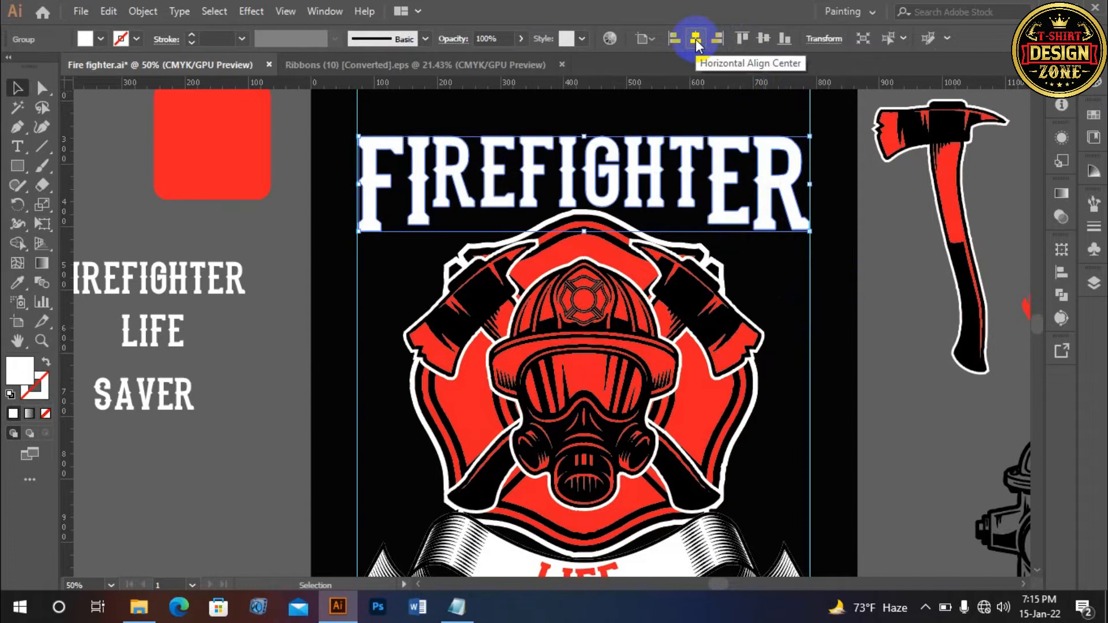
click(782, 258)
Ungroup the FIREFIGHTER heading so its letters can be edited individually.
scroll(536, 247, up, 2)
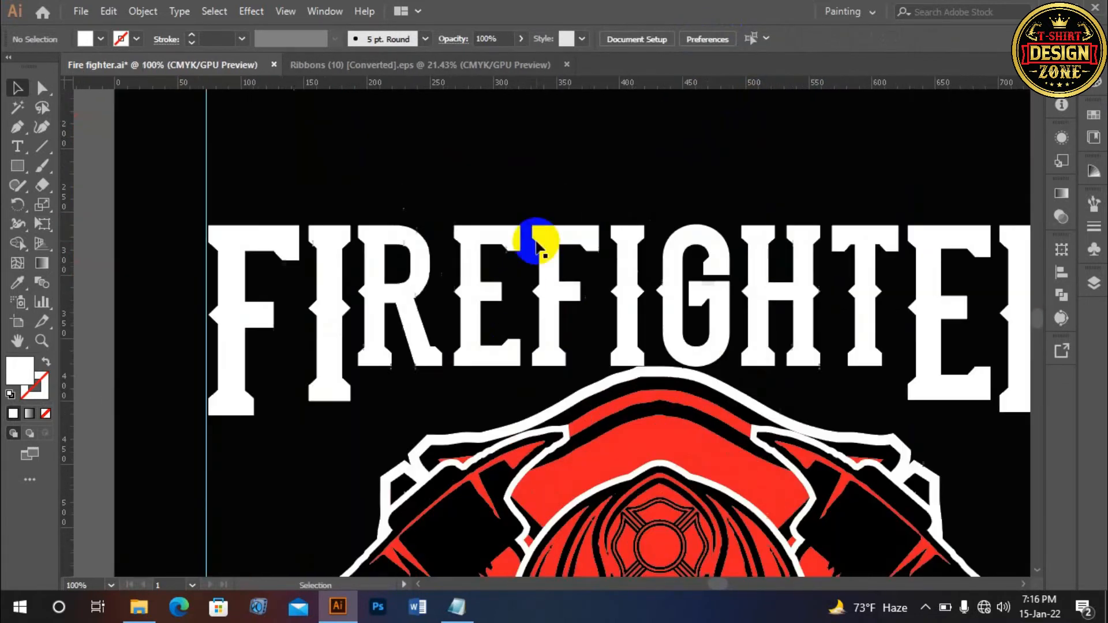
drag(443, 399, 477, 314)
click(461, 264)
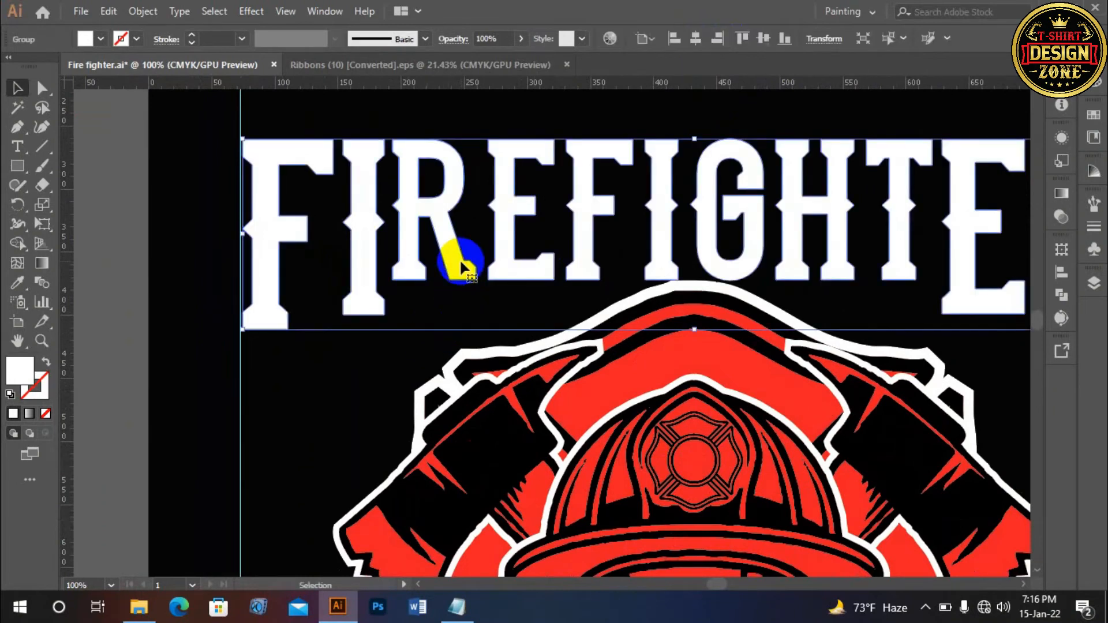
right_click(461, 264)
click(480, 394)
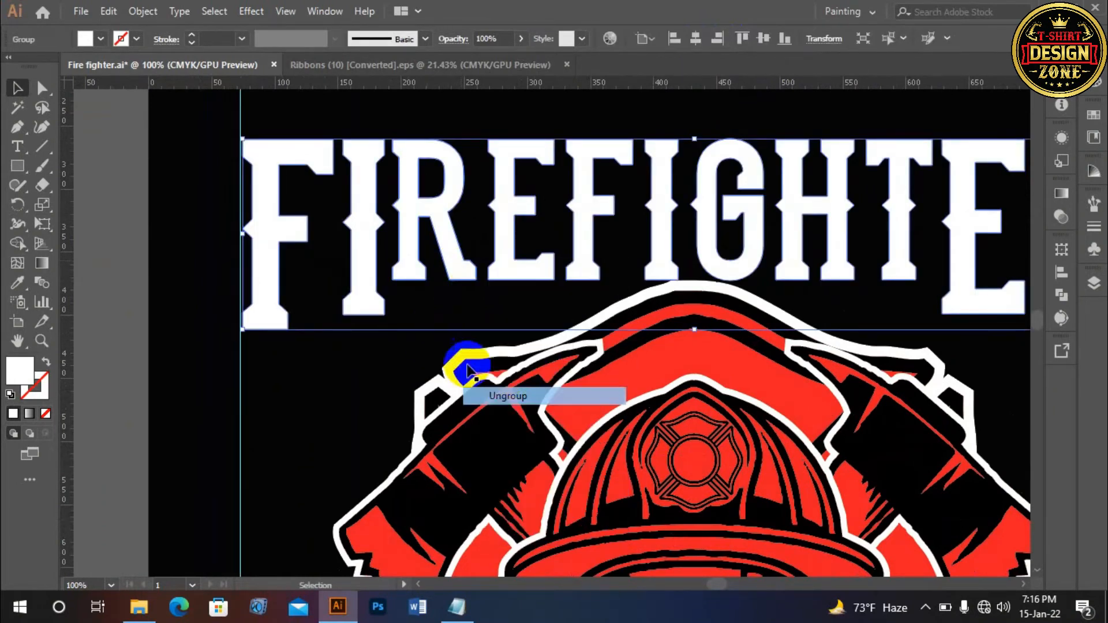
click(413, 306)
Enlarge the first R of FIREFIGHTER from its center, keeping it shorter than the I, and align their top edges.
scroll(457, 303, up, 1)
click(507, 272)
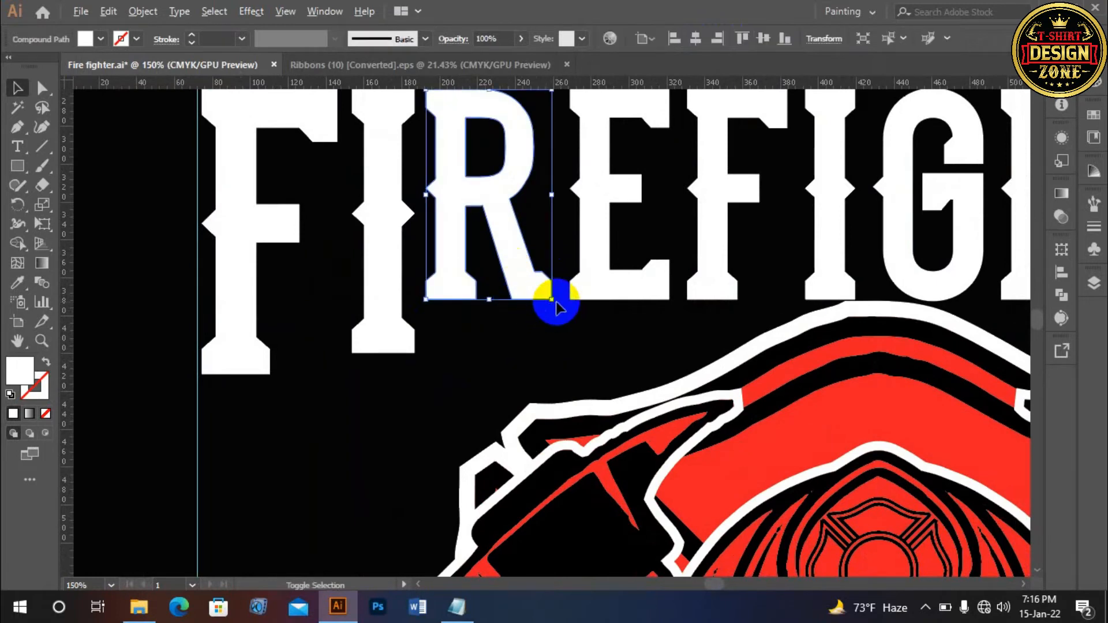
drag(550, 300, 559, 344)
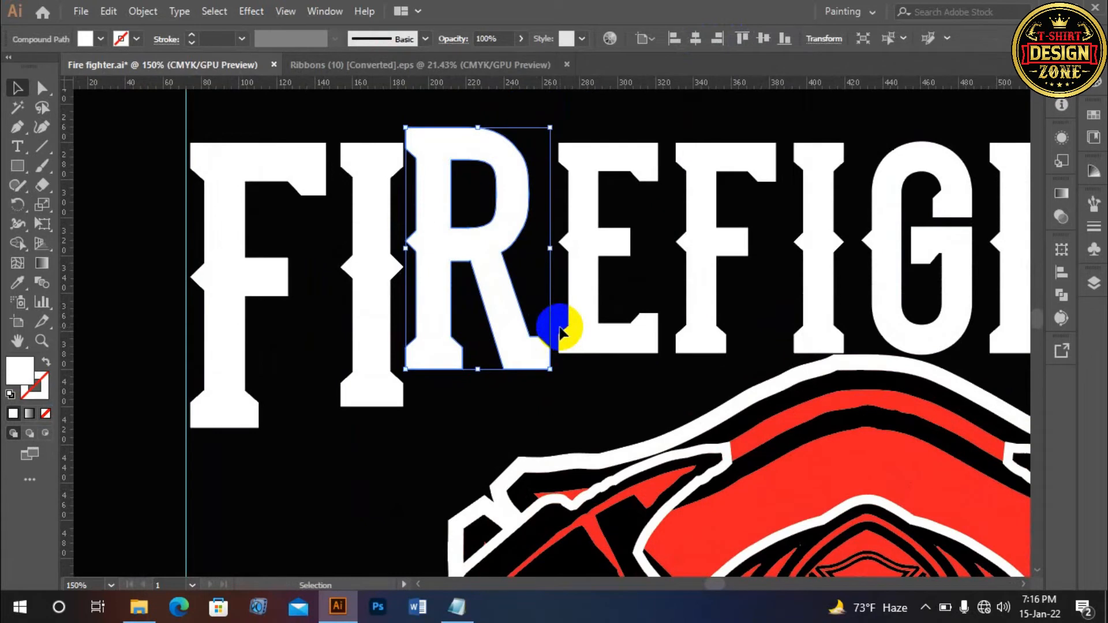
shift+click(388, 155)
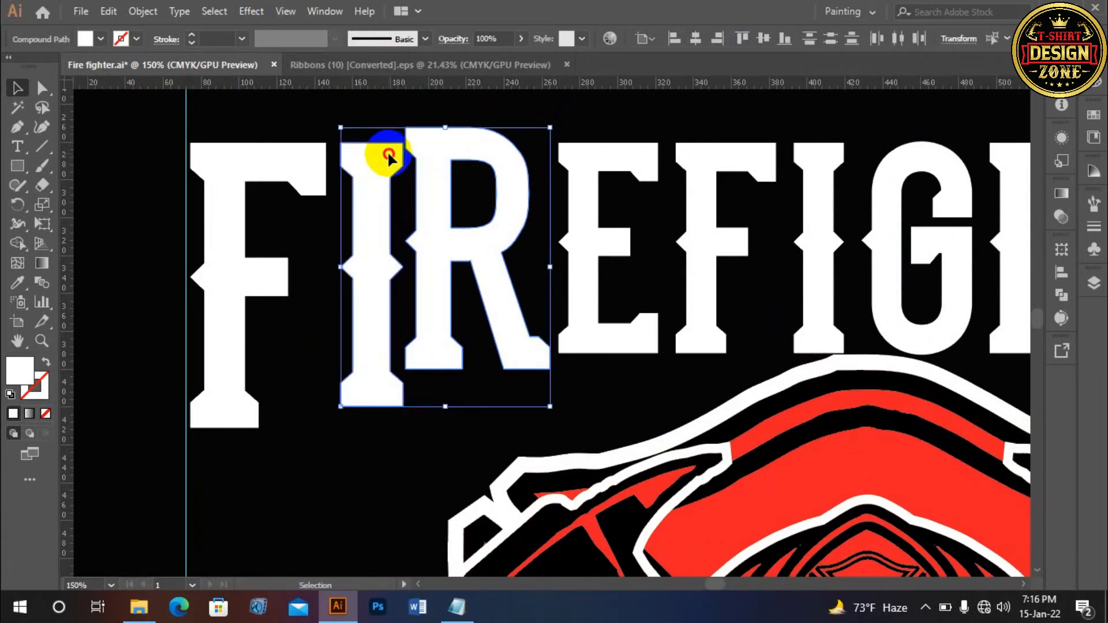
click(742, 38)
click(616, 378)
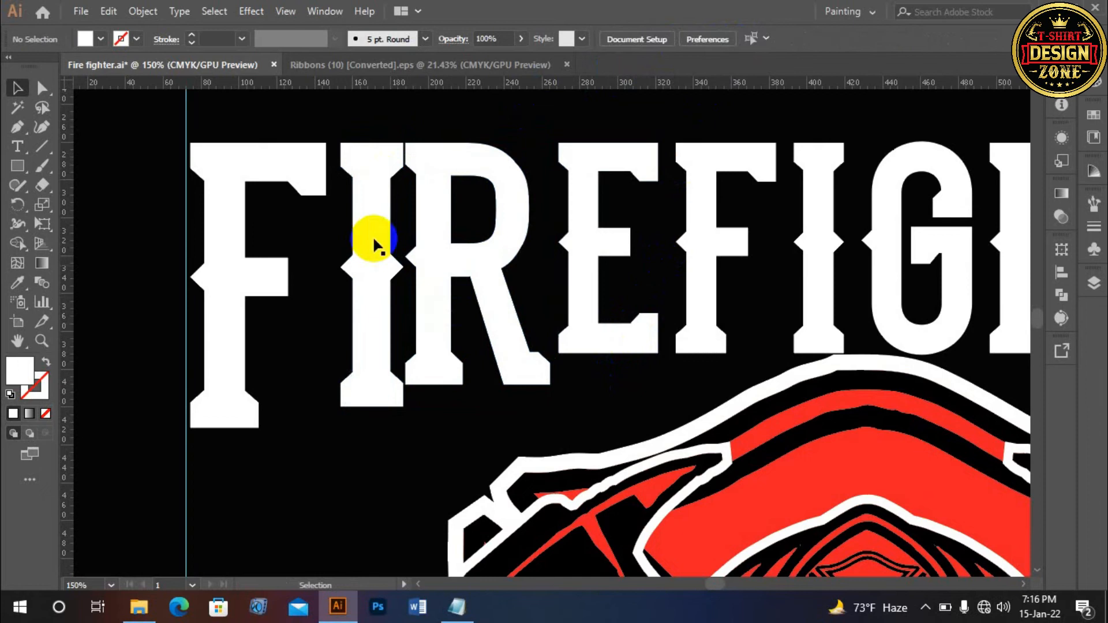
Shift the initial F and the neighboring I slightly left to open even gaps before the enlarged R.
click(296, 168)
key(Left)
key(Left)
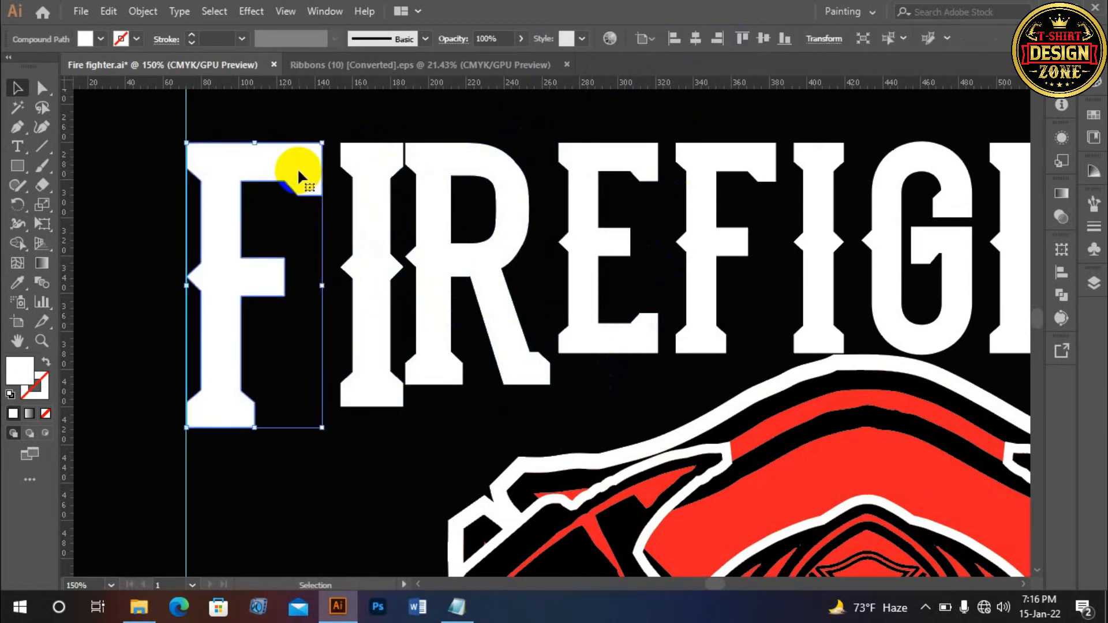
key(Left)
key(Left)
click(372, 196)
key(Left)
key(Left)
key(Left)
key(Left)
key(Left)
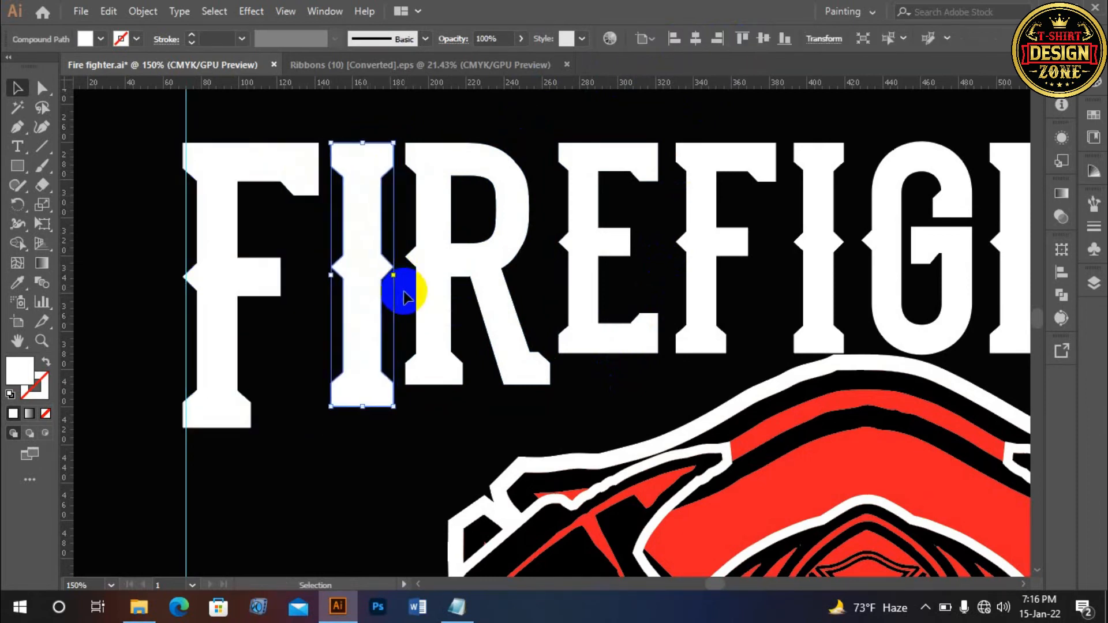
click(411, 421)
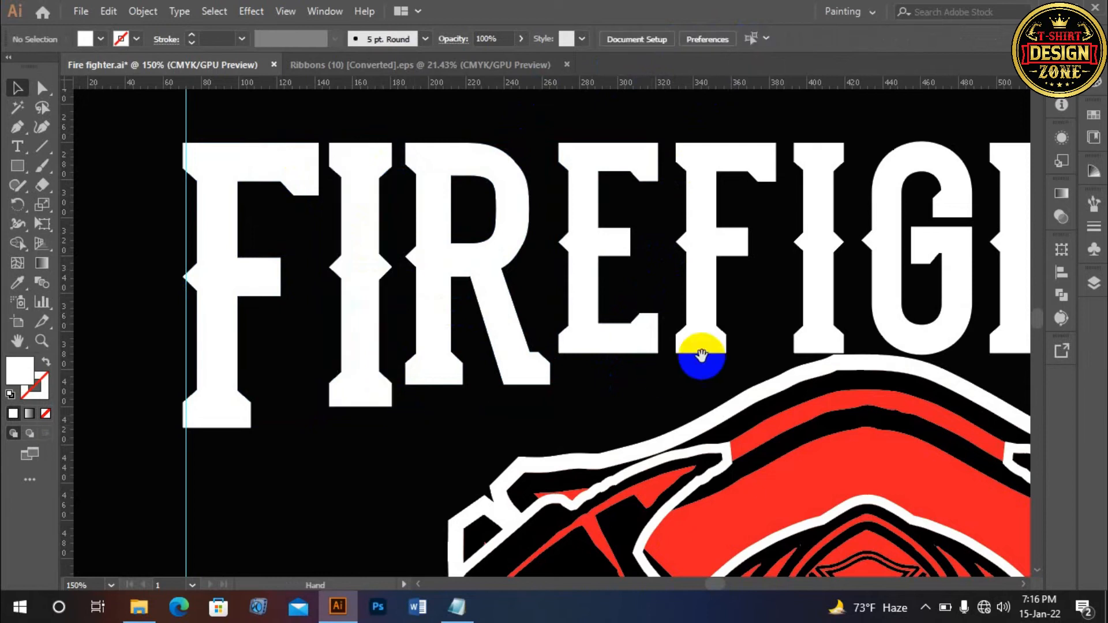
Enlarge the T of FIREFIGHTER from its center, keeping it shorter than the last E, and align their top edges.
drag(701, 355, 557, 334)
drag(671, 329, 557, 321)
drag(733, 317, 677, 317)
click(700, 309)
mouse_move(744, 327)
mouse_down()
mouse_move(747, 351)
mouse_move(754, 347)
mouse_up()
drag(770, 274, 790, 352)
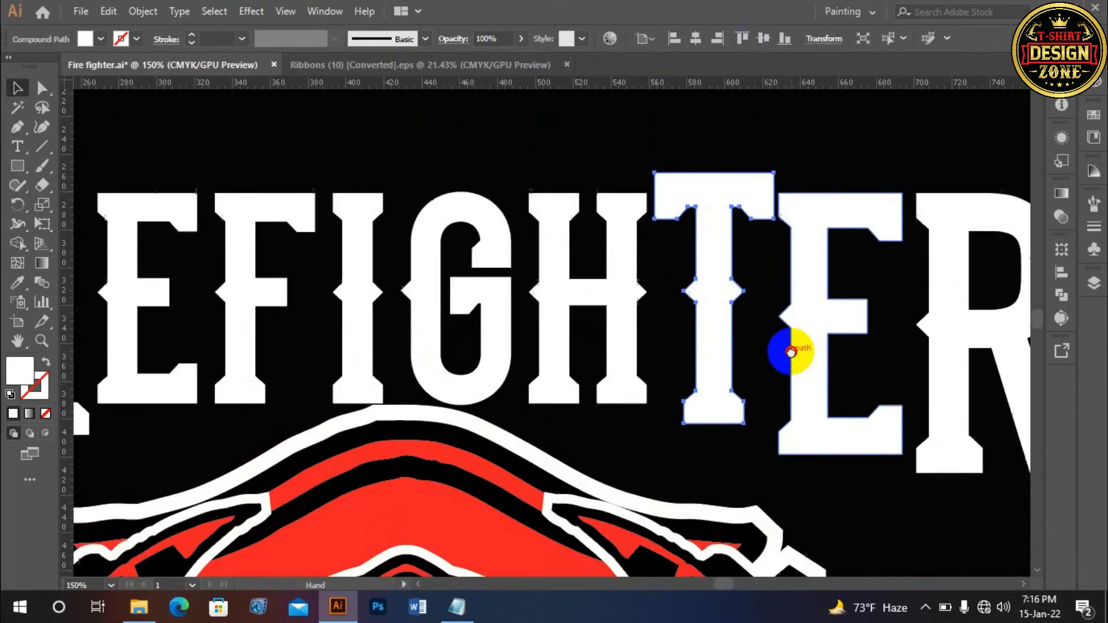
shift+click(807, 219)
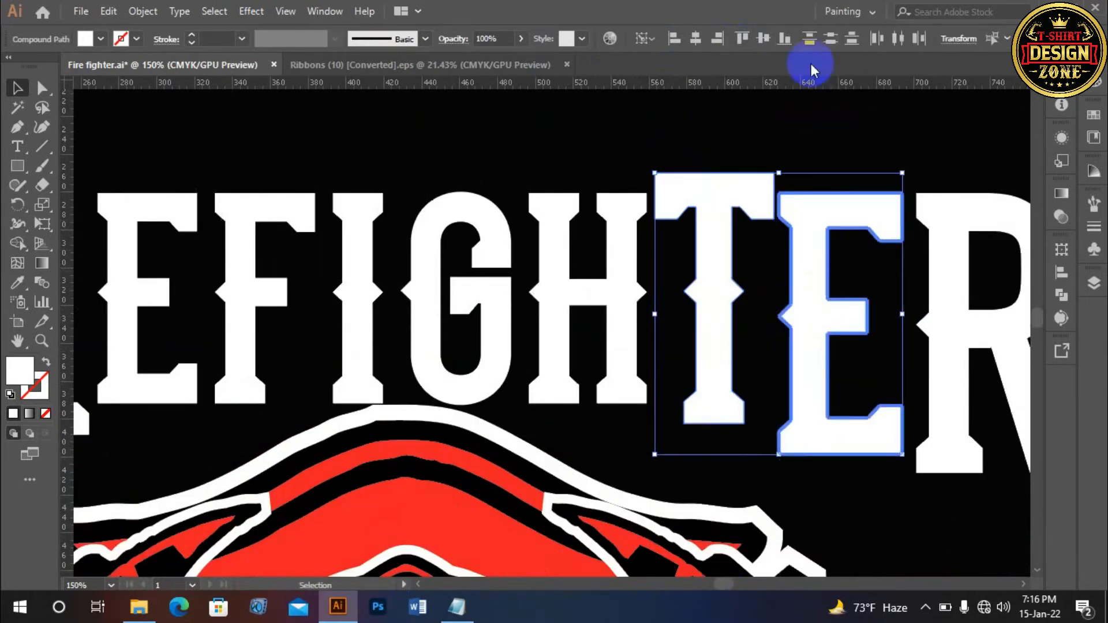
click(738, 39)
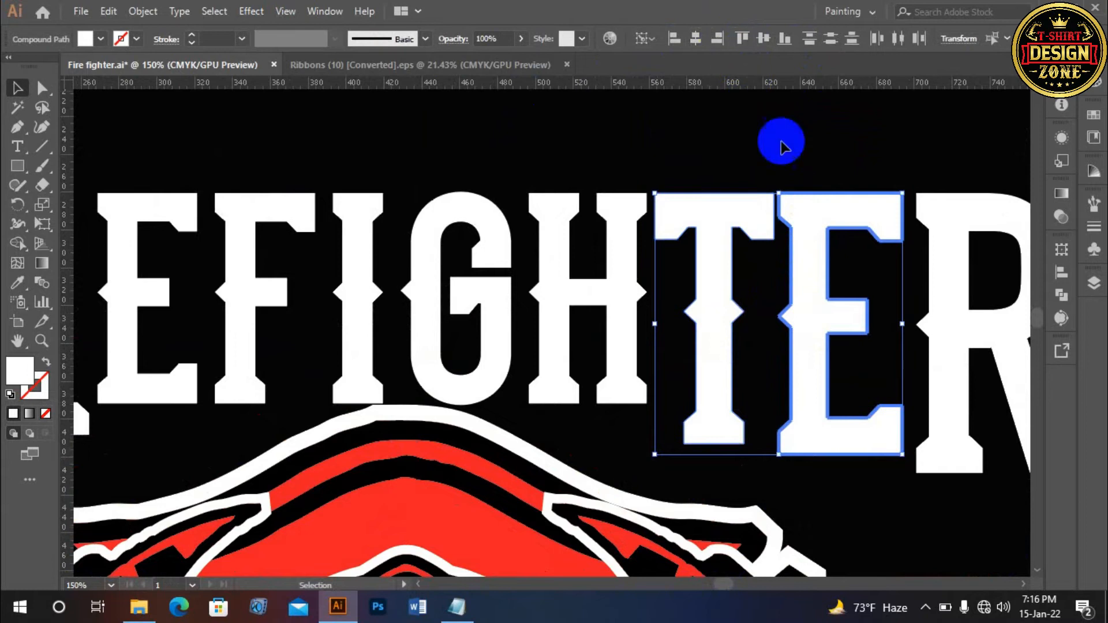
click(799, 173)
Shift the last E and R of FIREFIGHTER together slightly right to widen the gap after the T.
drag(845, 260, 725, 213)
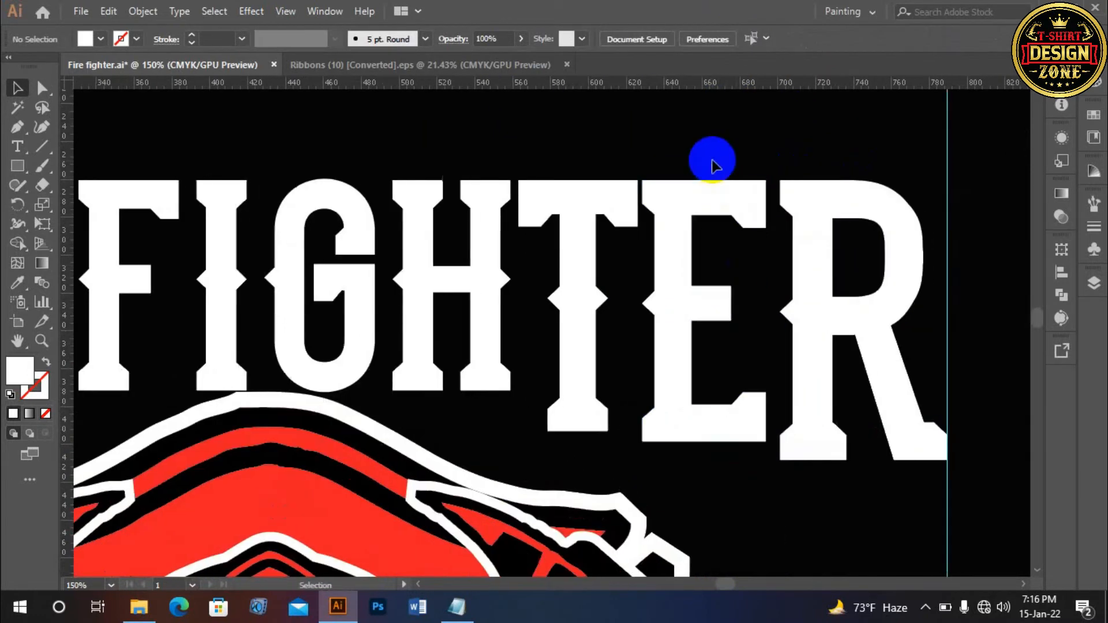
click(784, 242)
key(Right)
key(Right)
key(Right)
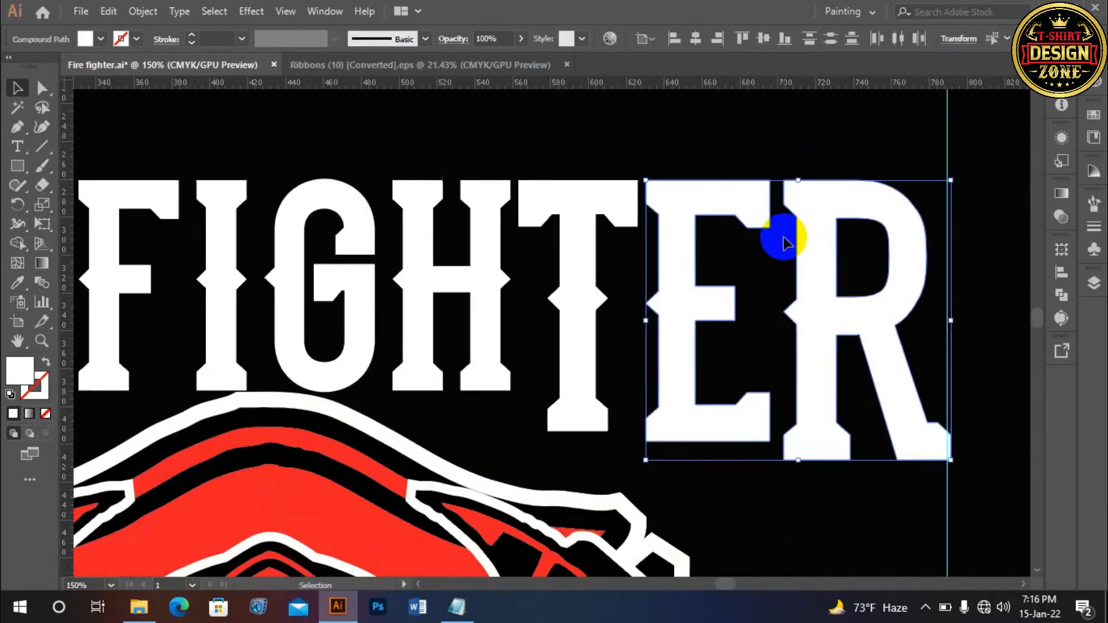
click(704, 141)
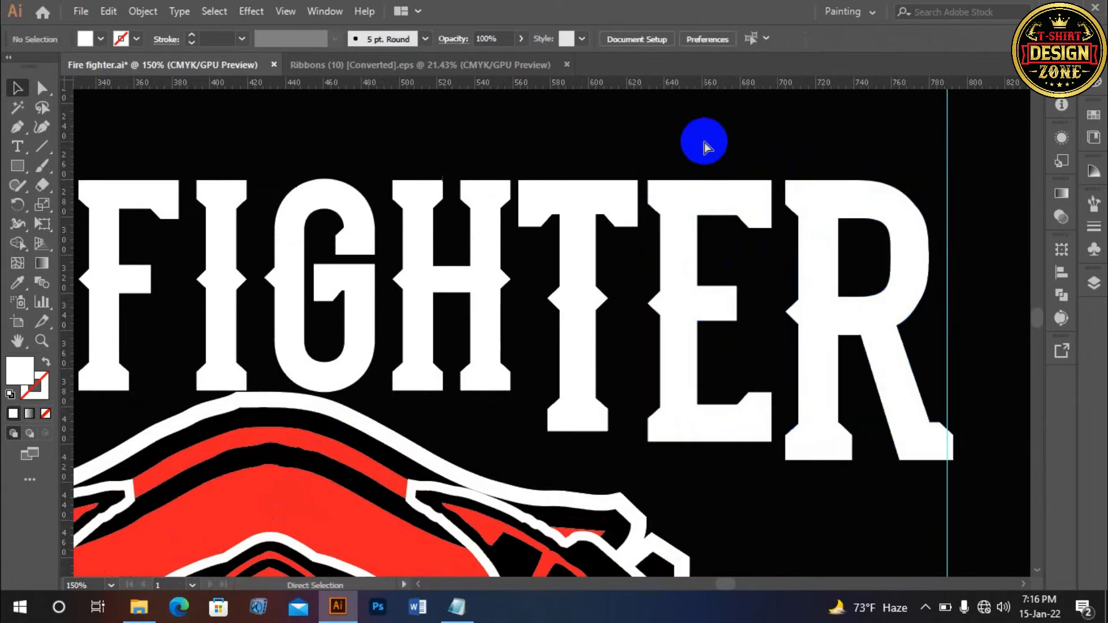
Group all the resized FIREFIGHTER letters above the emblem into one object.
key(ctrl+0)
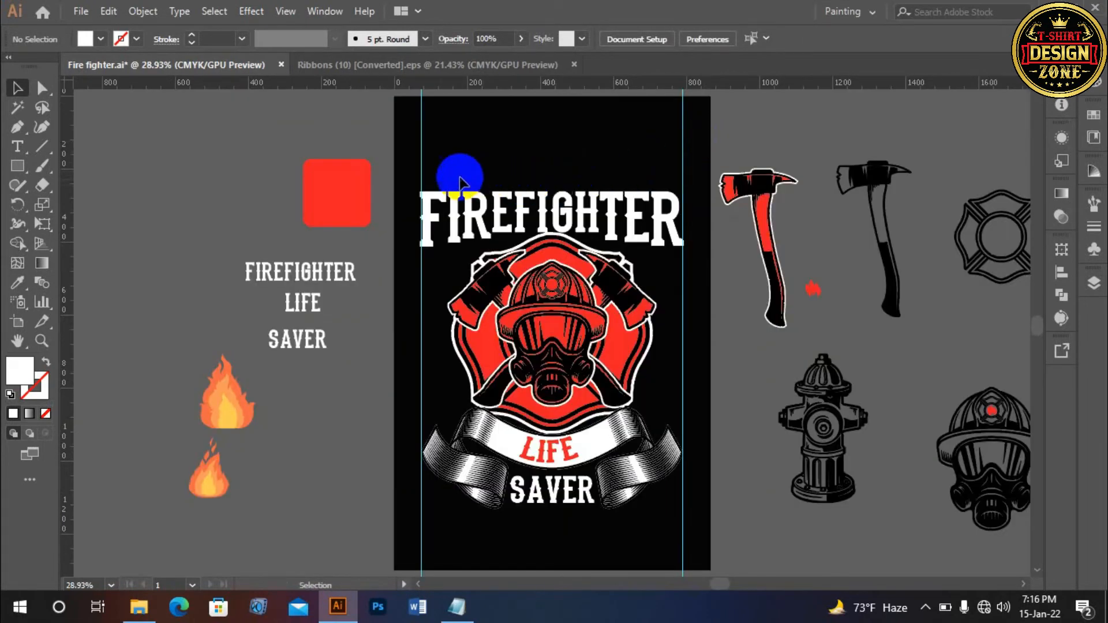
drag(441, 190, 665, 218)
key(ctrl+g)
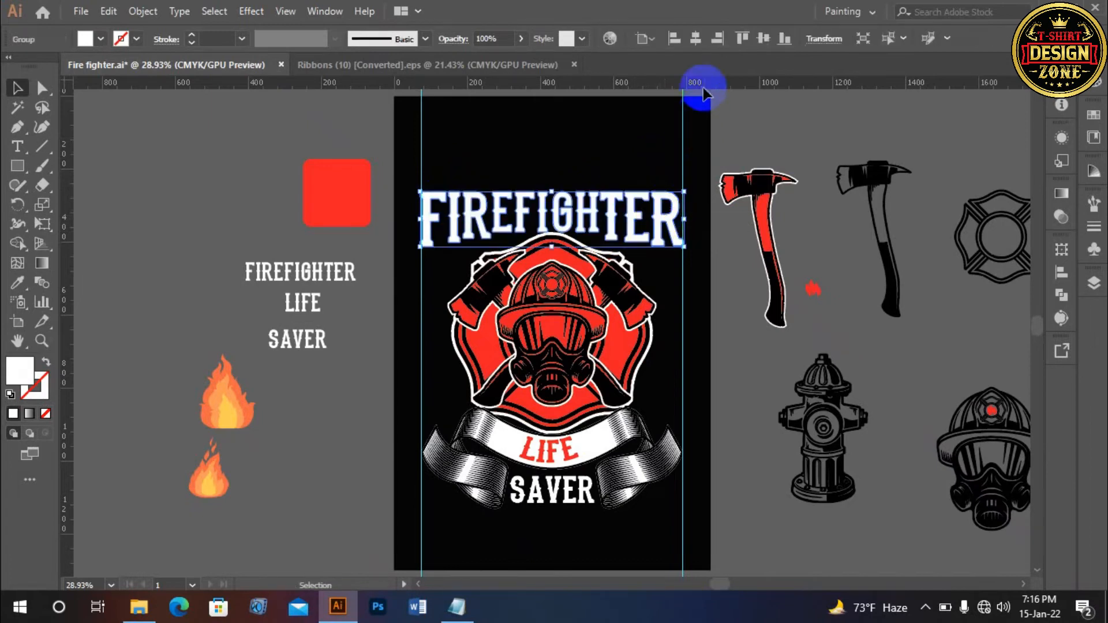
Adjust the width of the FIREFIGHTER group so the final R ends exactly on the right vertical guide.
key(z)
click(603, 254)
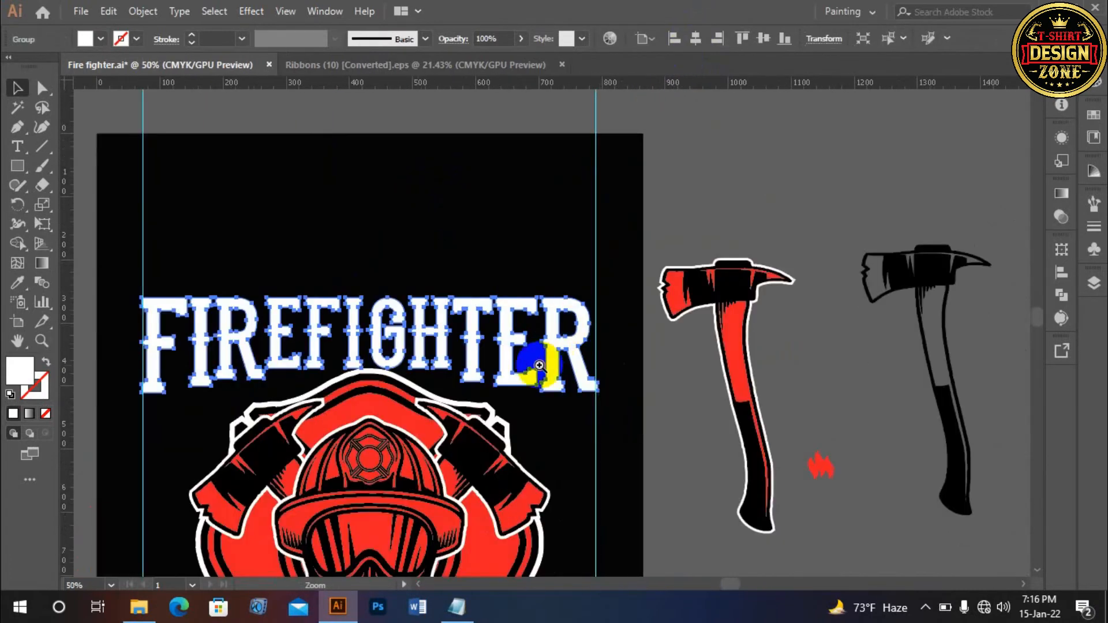
click(584, 326)
click(656, 334)
key(v)
drag(655, 317, 652, 315)
ctrl+click(655, 317)
drag(618, 246, 657, 374)
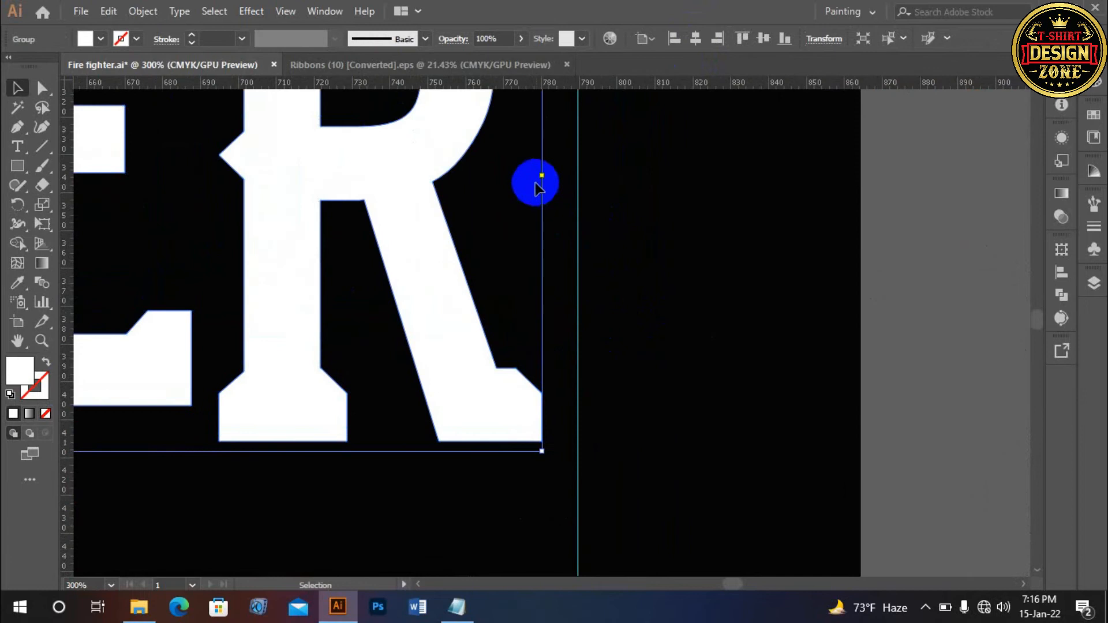
drag(542, 176, 578, 184)
click(735, 221)
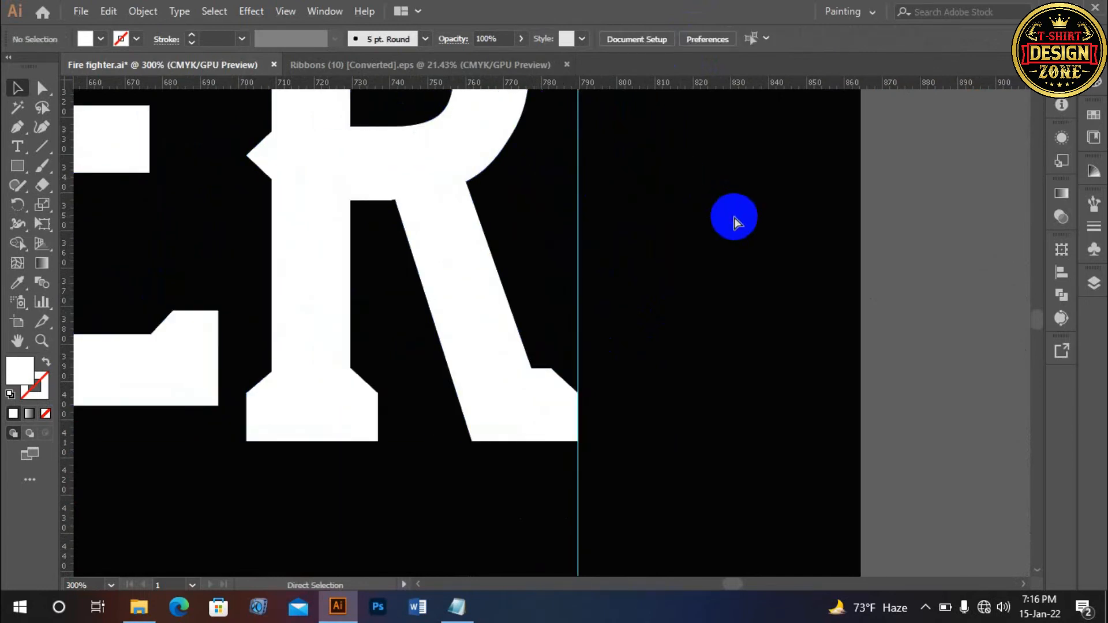
key(ctrl+0)
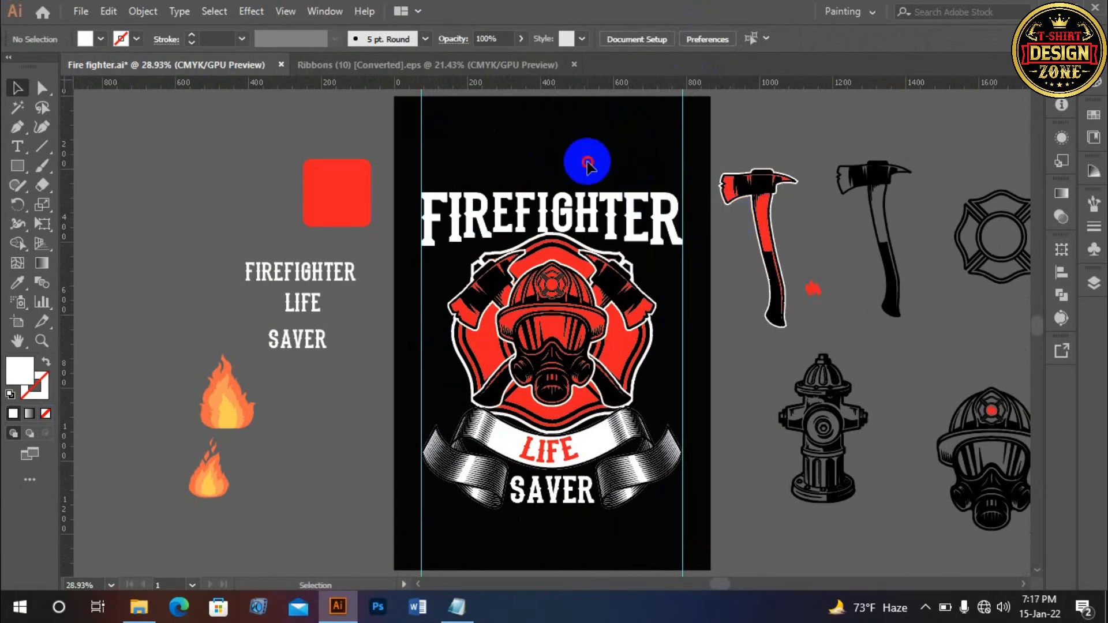
click(611, 210)
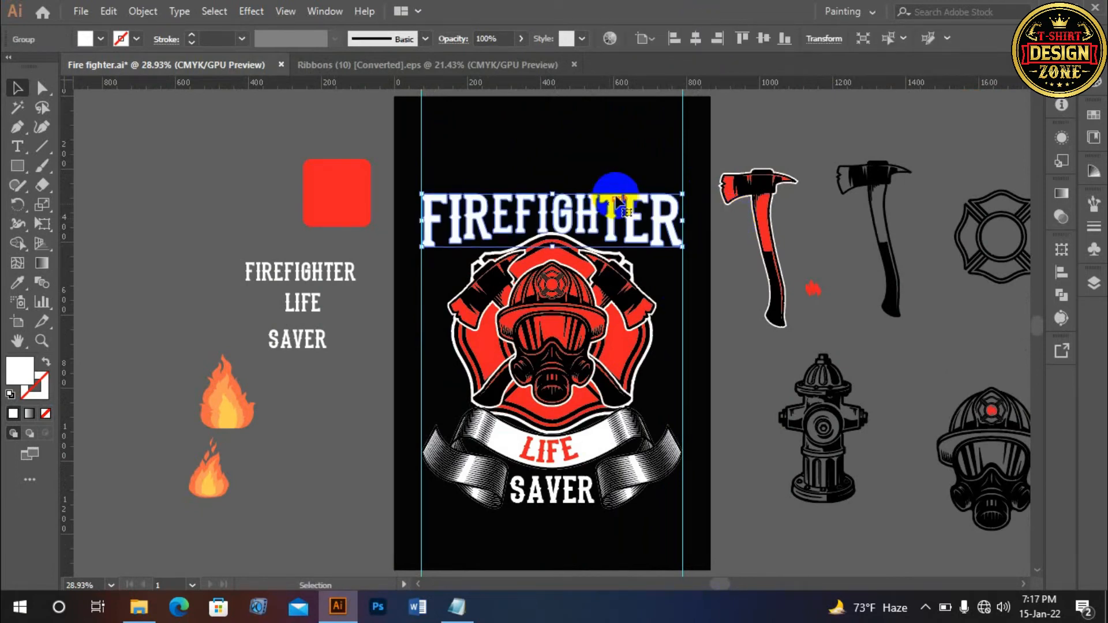
click(606, 173)
scroll(571, 202, down, 1)
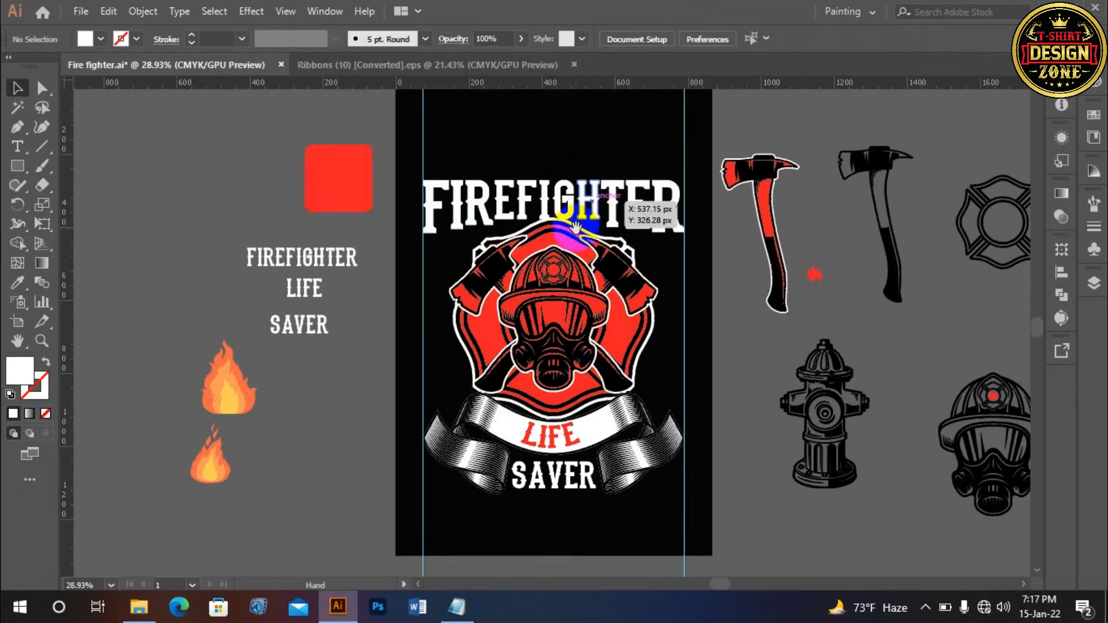
drag(610, 332, 600, 289)
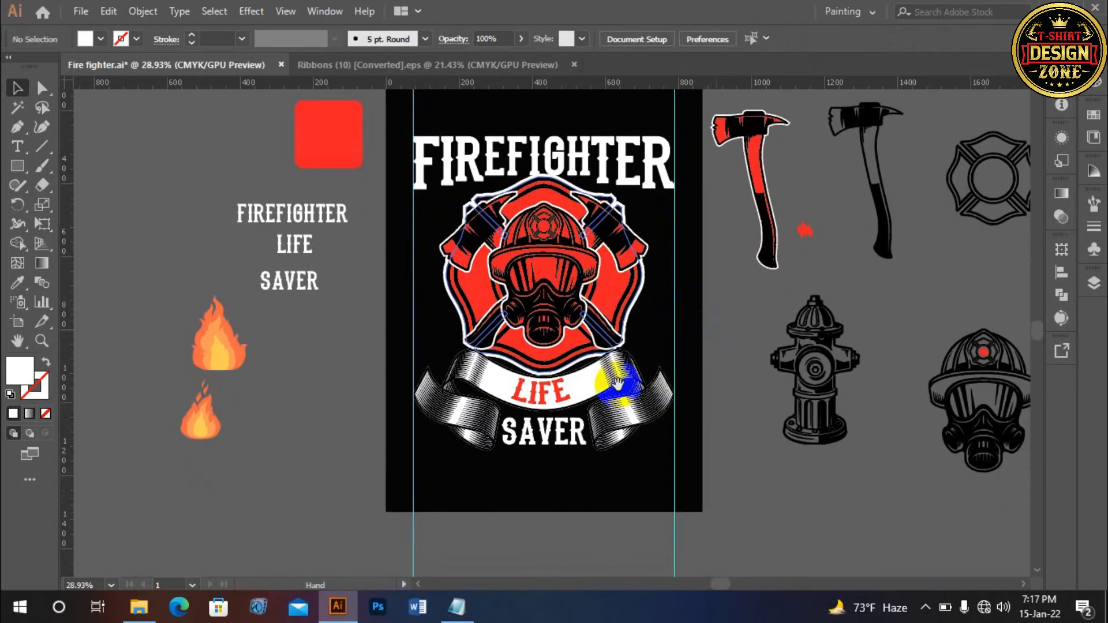
Copy the black fire hydrant artwork and unite the original's parts into one solid silhouette.
drag(651, 350, 644, 350)
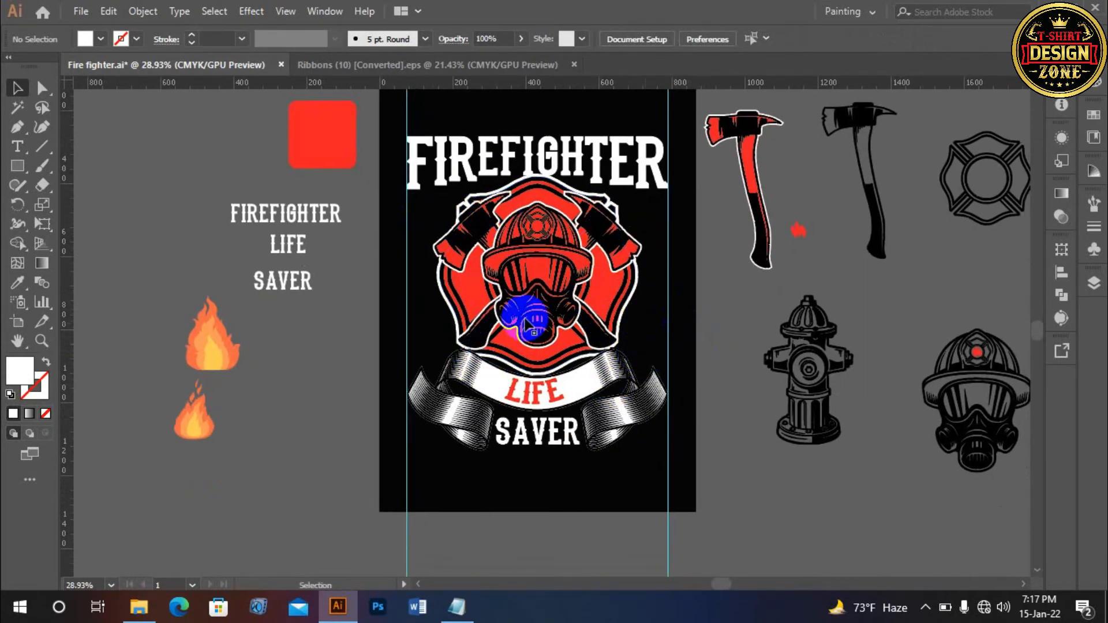
drag(618, 388, 615, 383)
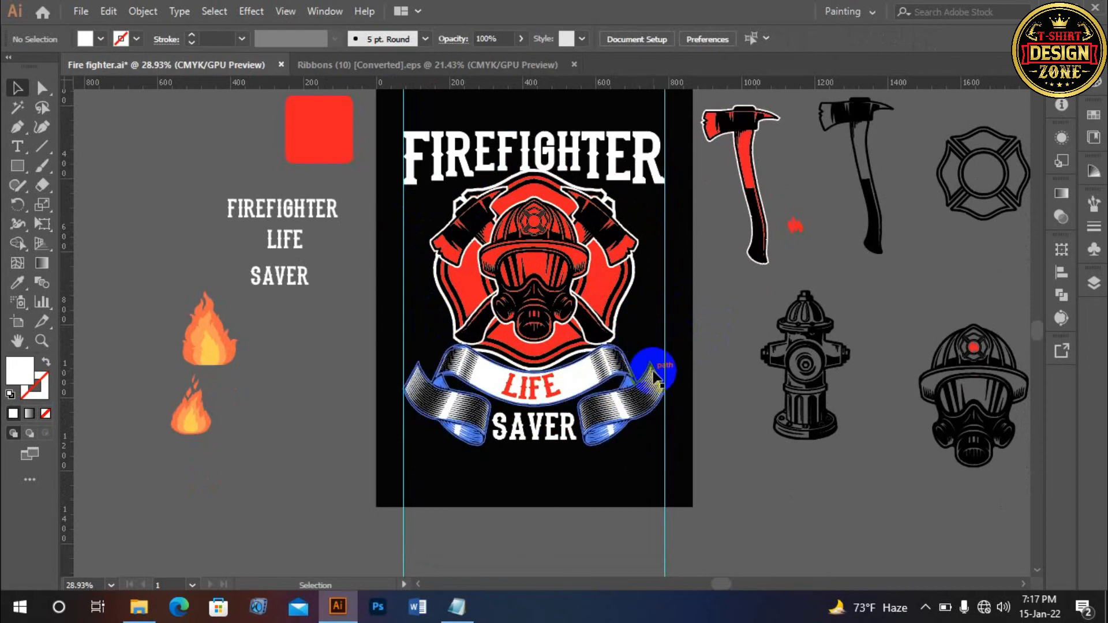
drag(780, 392, 751, 383)
scroll(741, 369, up, 1)
click(635, 386)
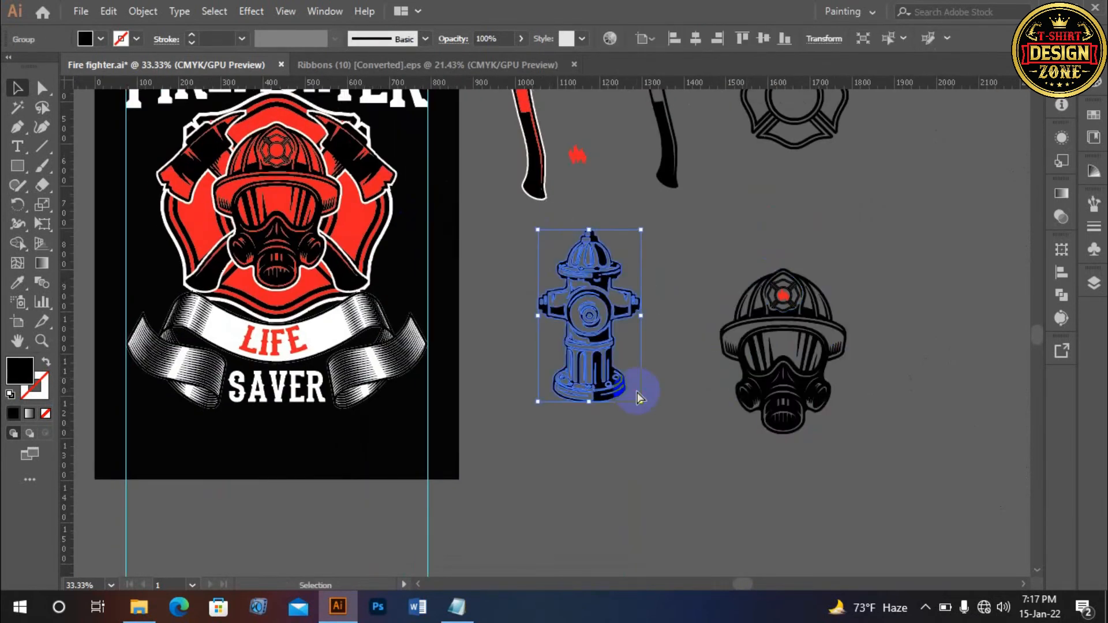
click(626, 377)
click(595, 374)
key(ctrl+c)
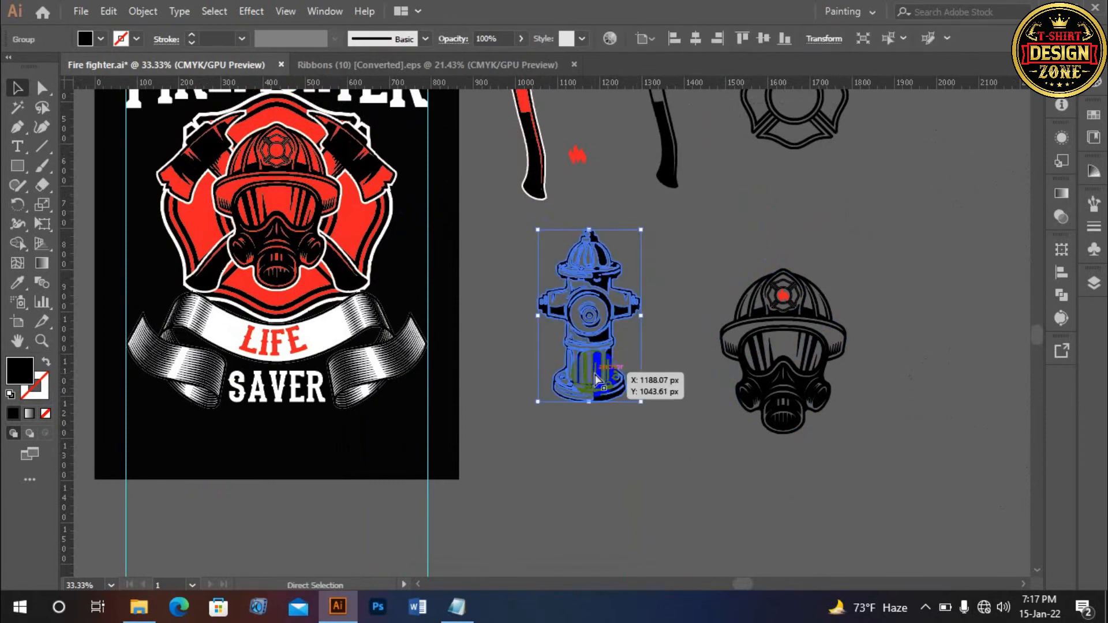
click(1061, 295)
click(904, 326)
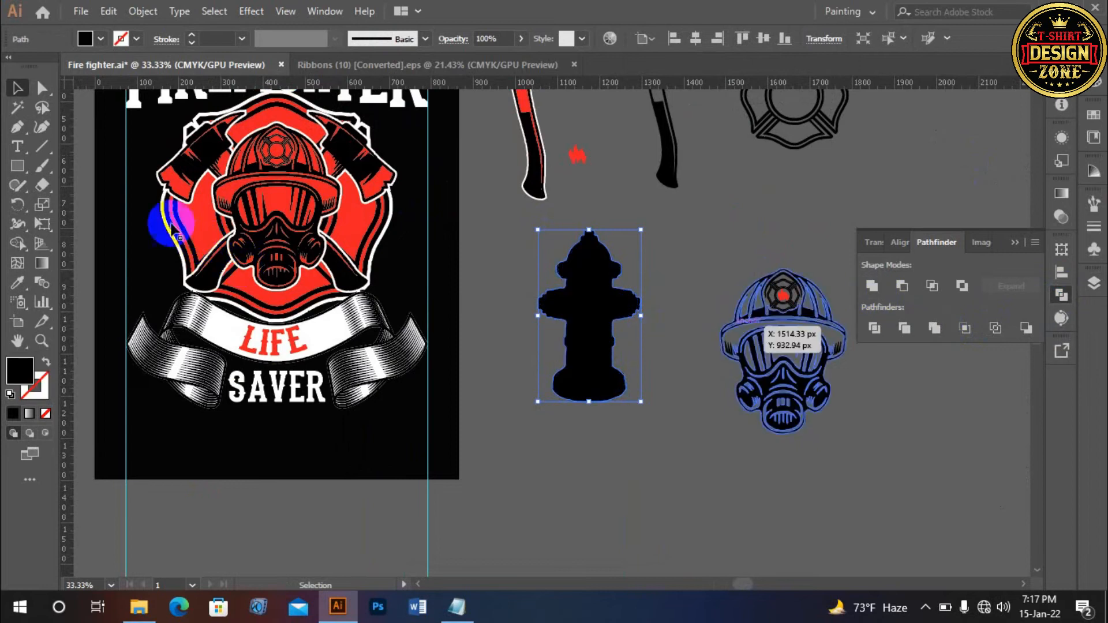
Fill the hydrant silhouette with the emblem's red and keep it behind the black hydrant line art.
click(18, 282)
click(188, 228)
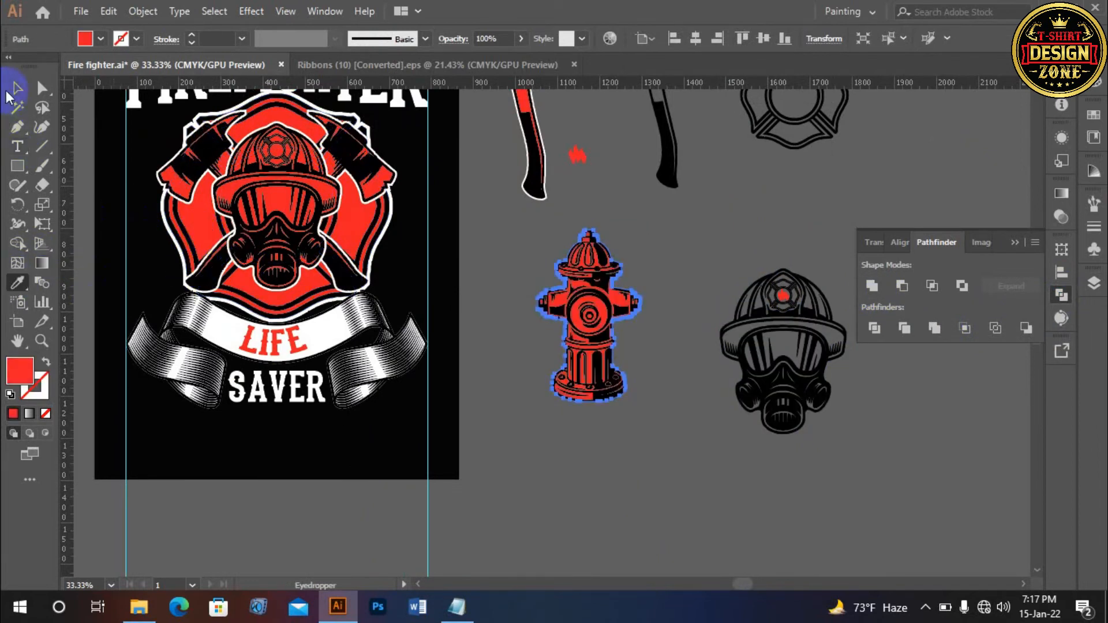
click(16, 87)
key(ctrl+[)
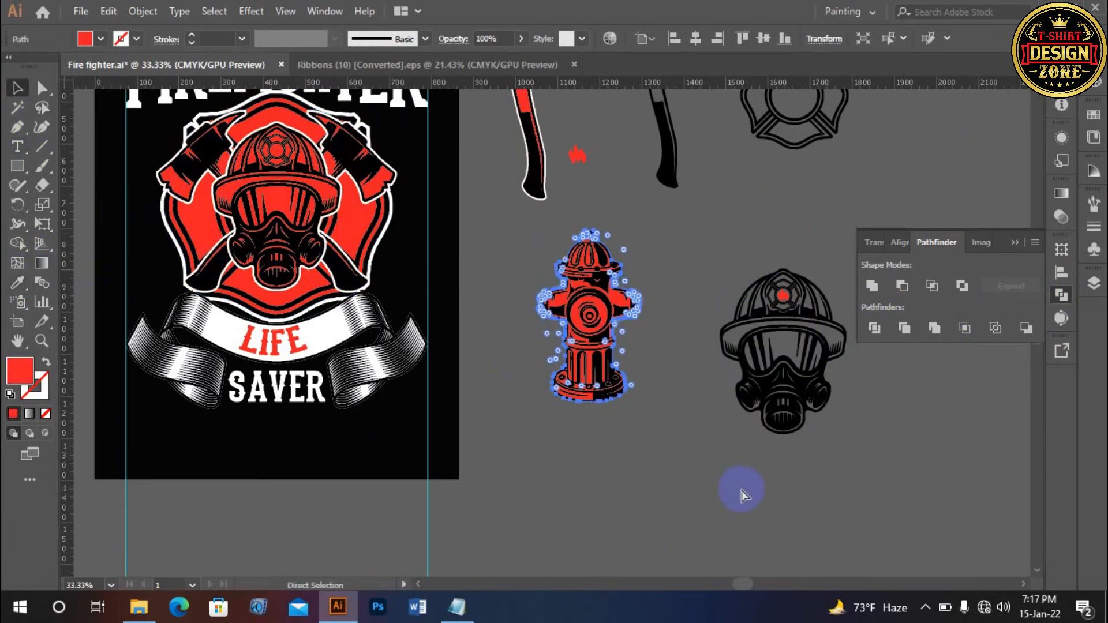
Create an offset path around the red hydrant silhouette and fill it white as an outline.
click(153, 12)
mouse_move(293, 394)
click(469, 459)
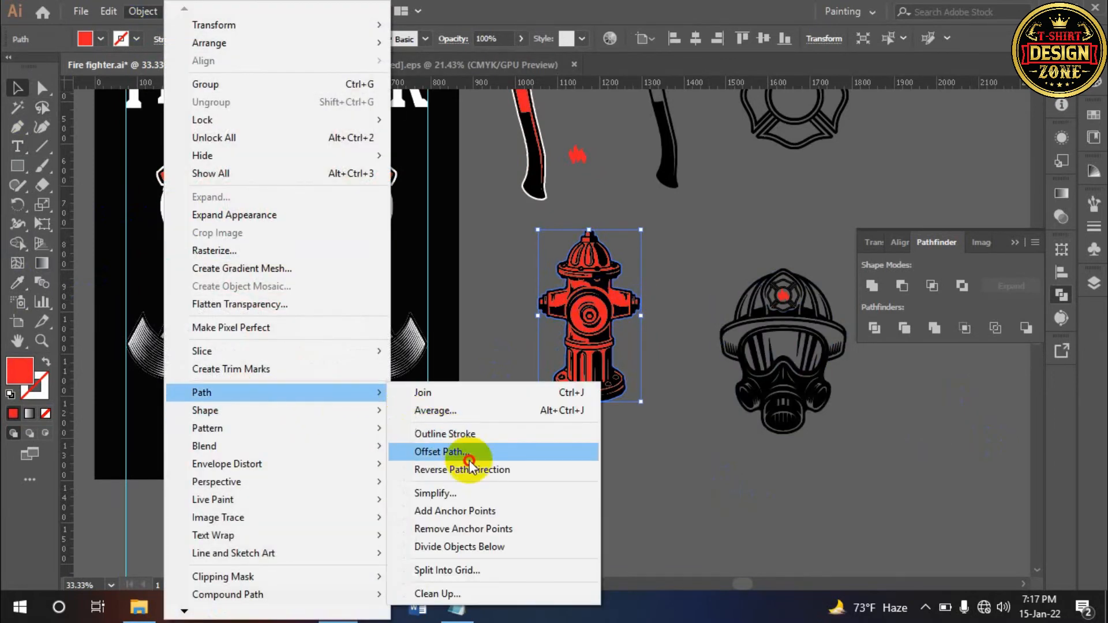
click(812, 203)
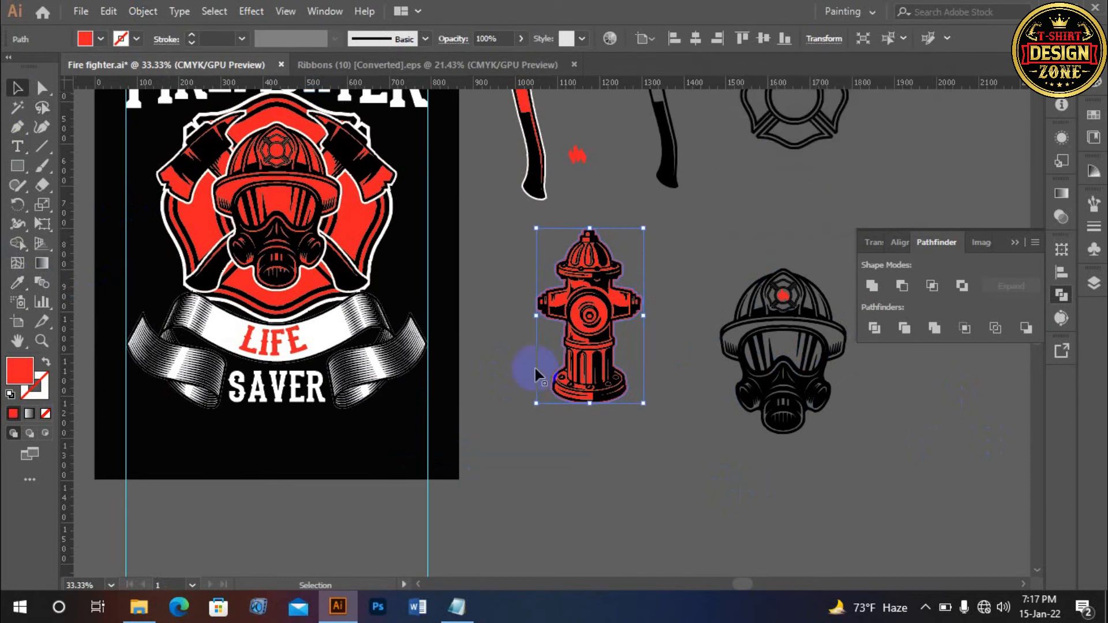
click(101, 39)
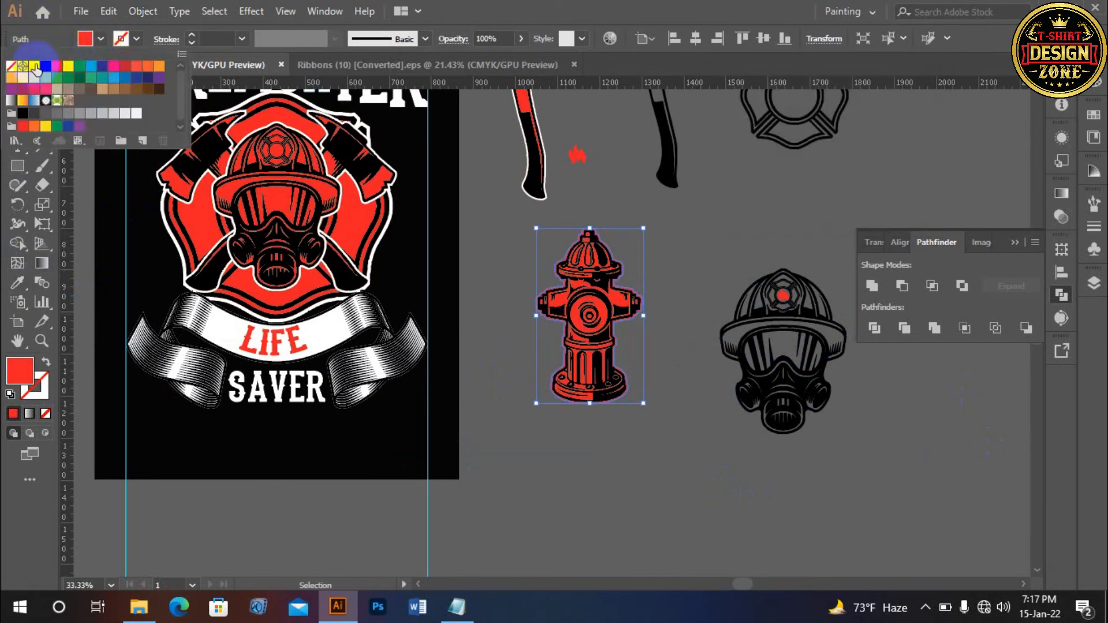
click(34, 65)
click(697, 4)
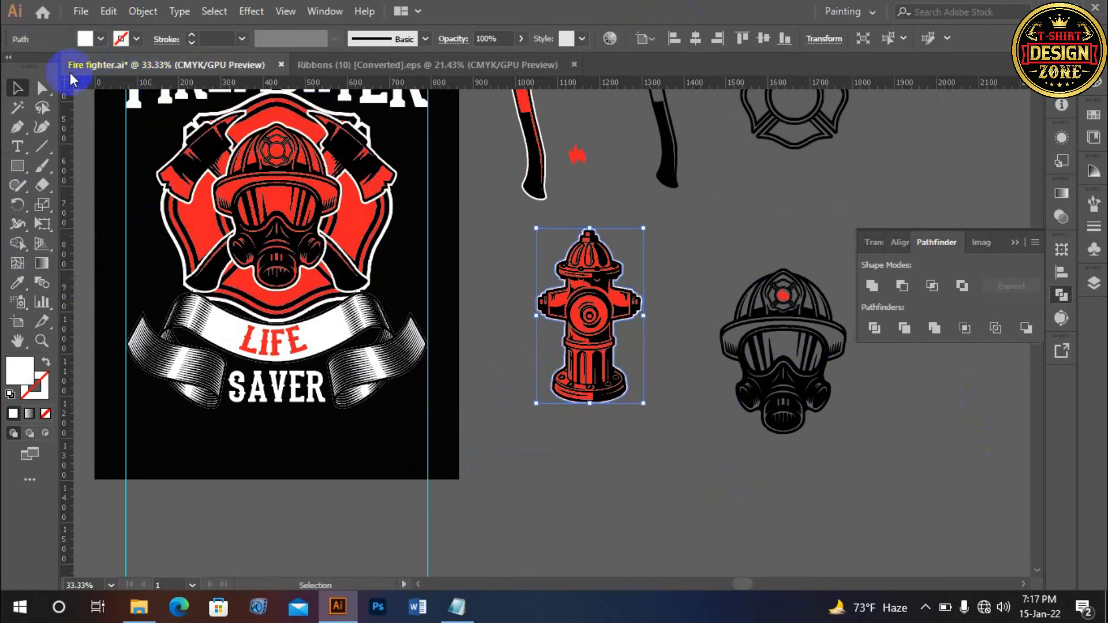
click(642, 456)
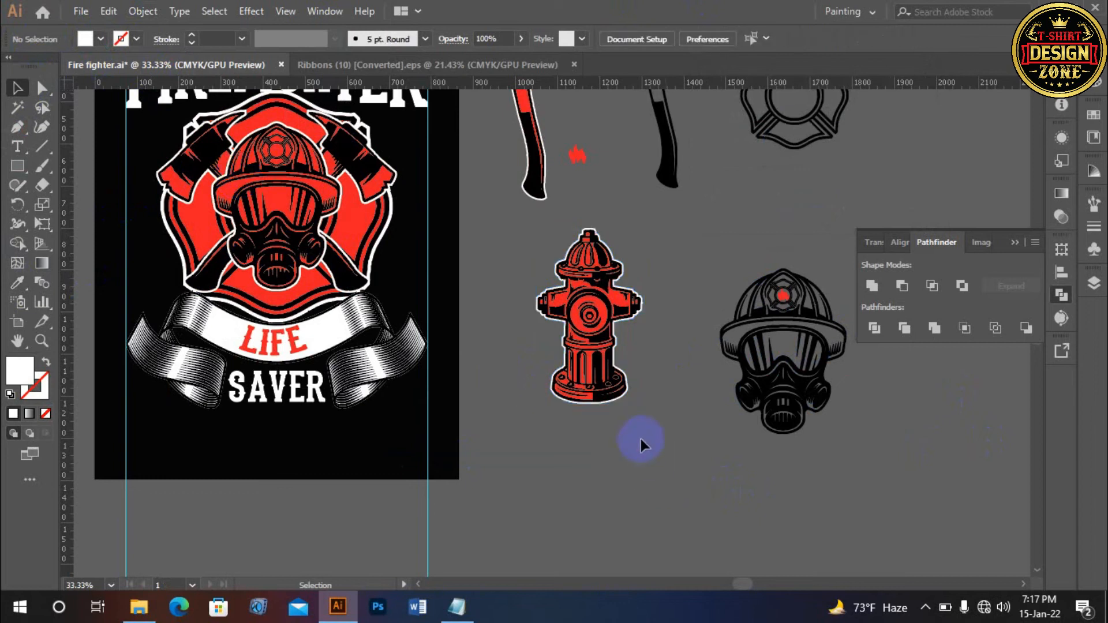
Group the outlined hydrant, duplicate it, shrink the copy and place it on the artboard at the emblem's lower left.
click(567, 252)
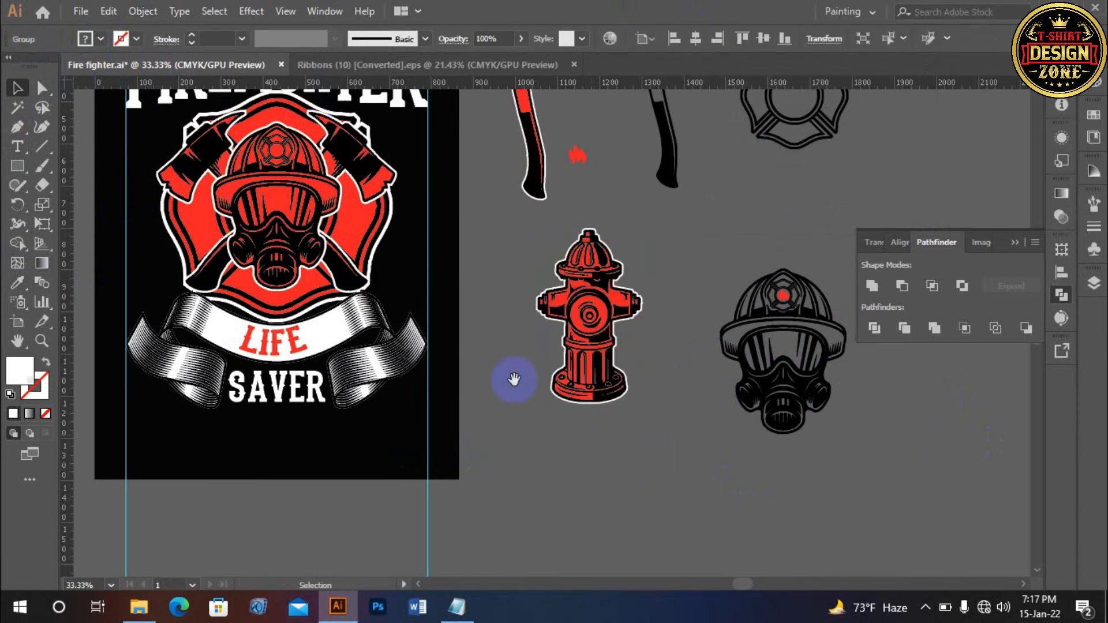
drag(514, 379, 707, 474)
drag(783, 407, 716, 391)
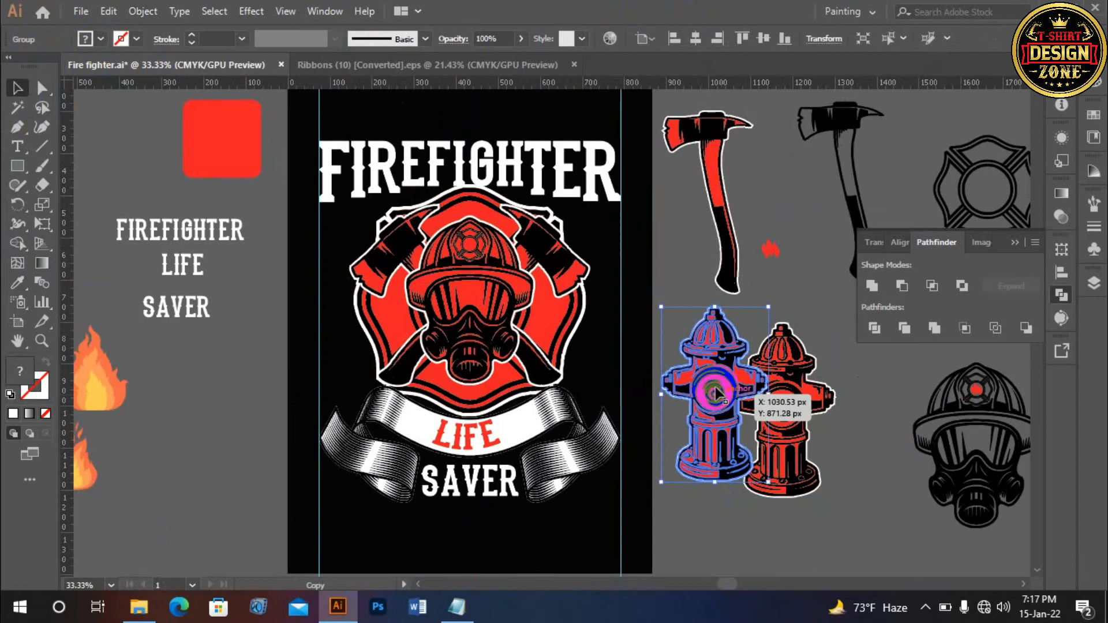
drag(660, 308, 673, 337)
click(680, 316)
drag(720, 392, 369, 353)
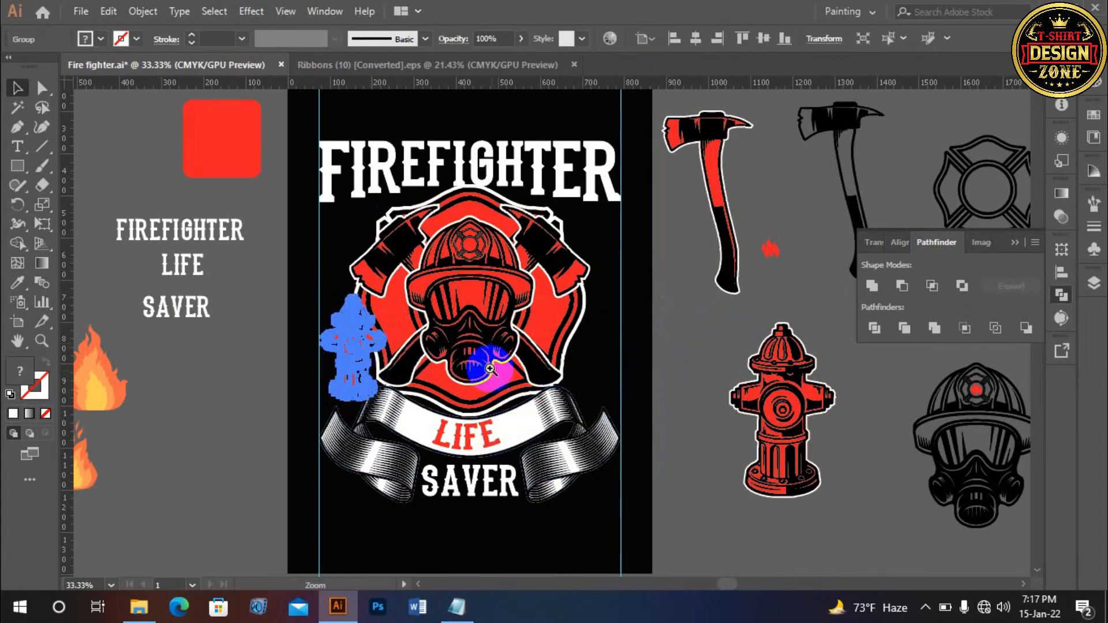
Shrink the small hydrant further and position it beside the left guide, just above the ribbon's left tail.
ctrl+click(467, 371)
ctrl+click(502, 336)
ctrl+click(501, 344)
drag(426, 325, 468, 416)
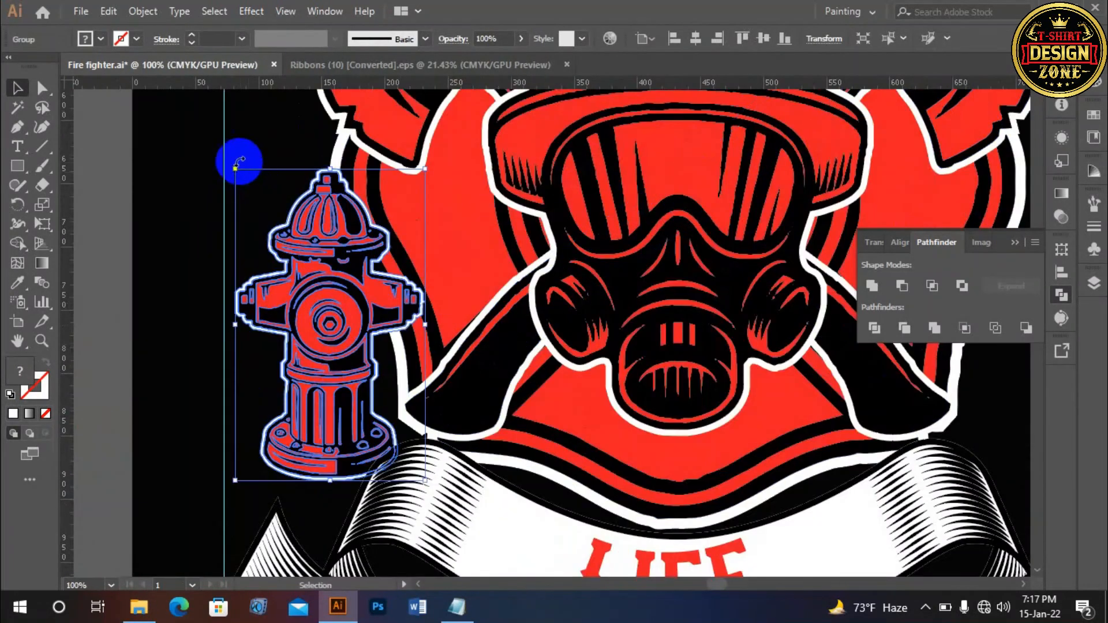
drag(236, 168, 252, 203)
drag(427, 323, 494, 223)
drag(380, 277, 353, 327)
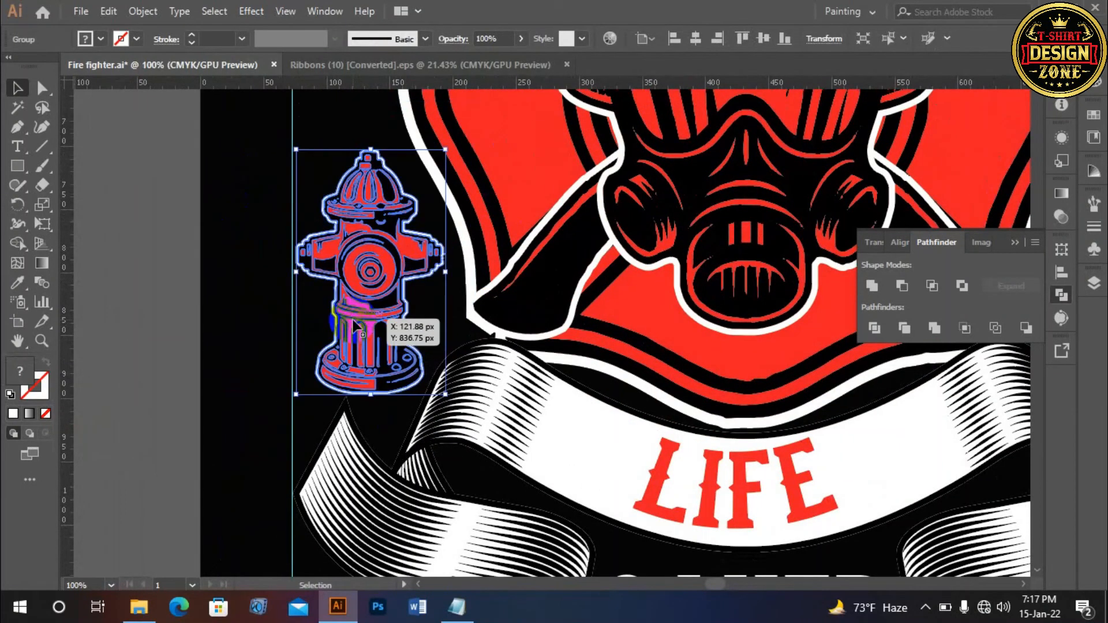
Align the small hydrant's left edge with the ribbon's left edge and nudge it slightly up.
click(329, 455)
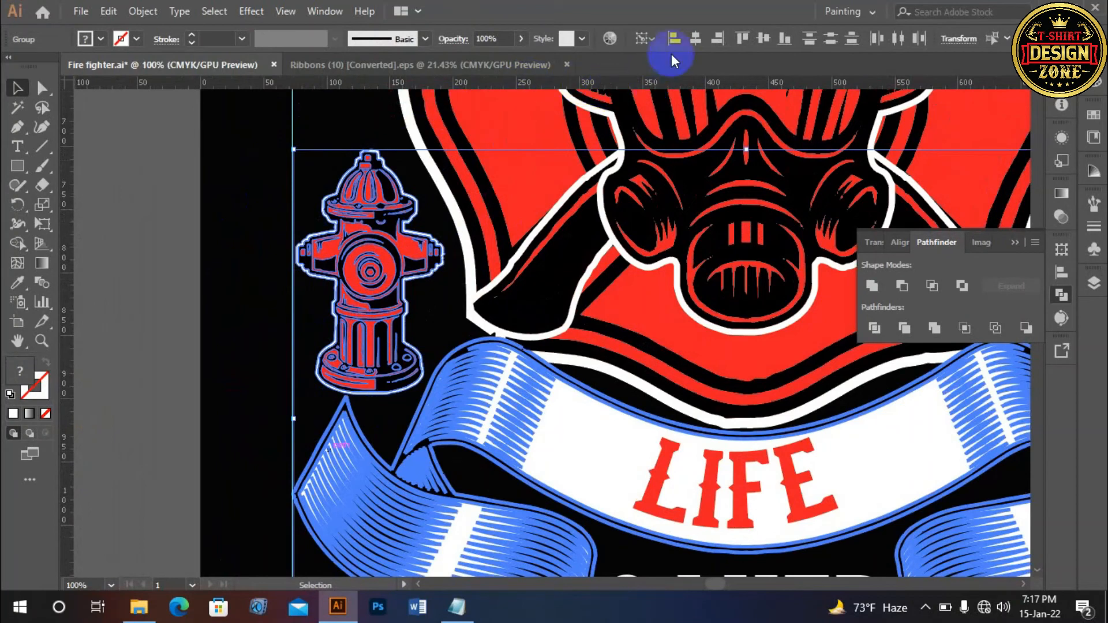
click(235, 248)
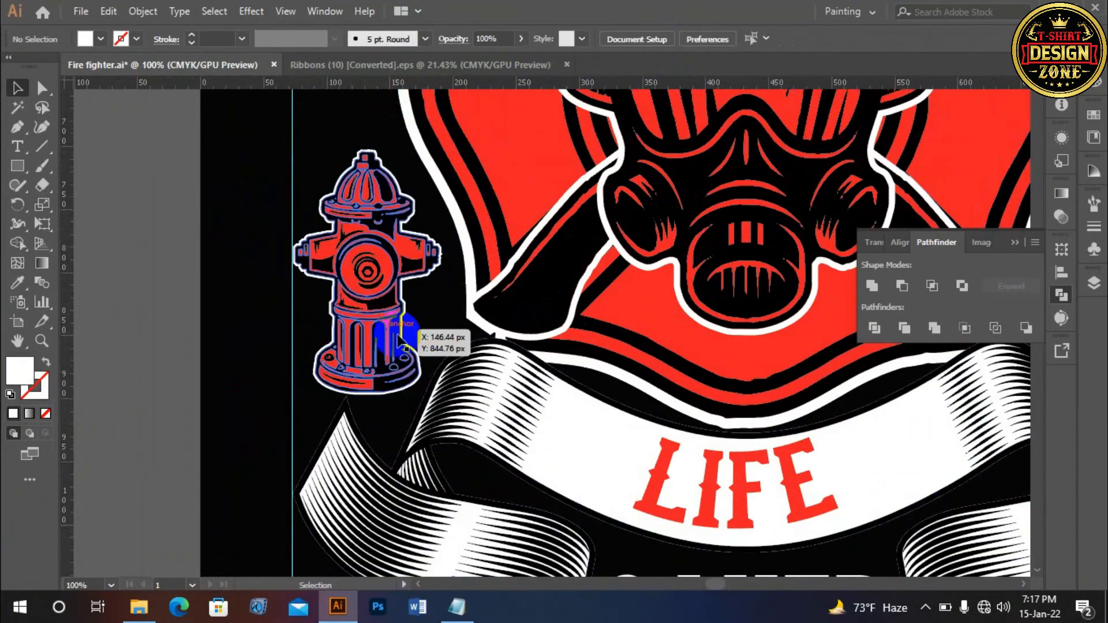
click(362, 277)
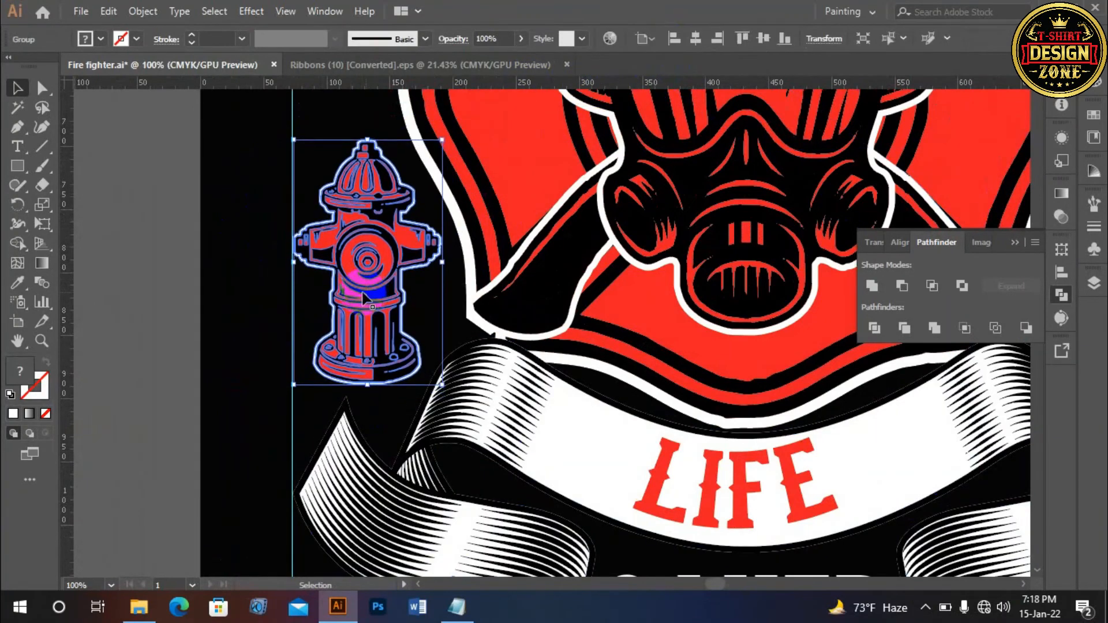
click(260, 258)
key(ctrl+0)
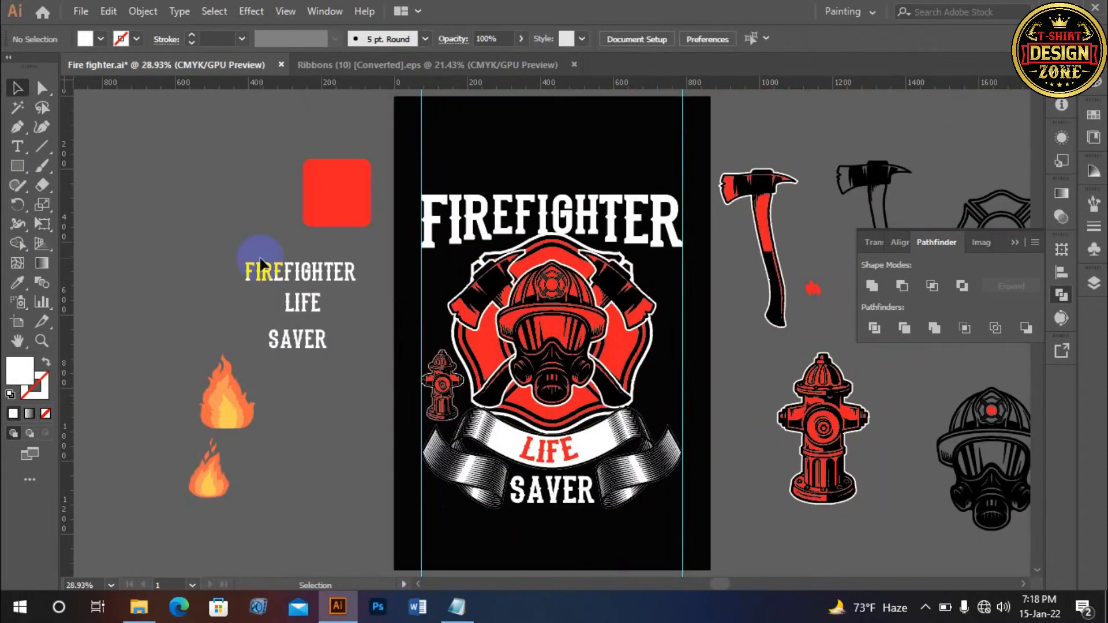
Duplicate the small hydrant to the emblem's right side at the same height and align its right edge with the ribbon's.
ctrl+click(579, 444)
ctrl+click(579, 444)
drag(407, 215, 350, 356)
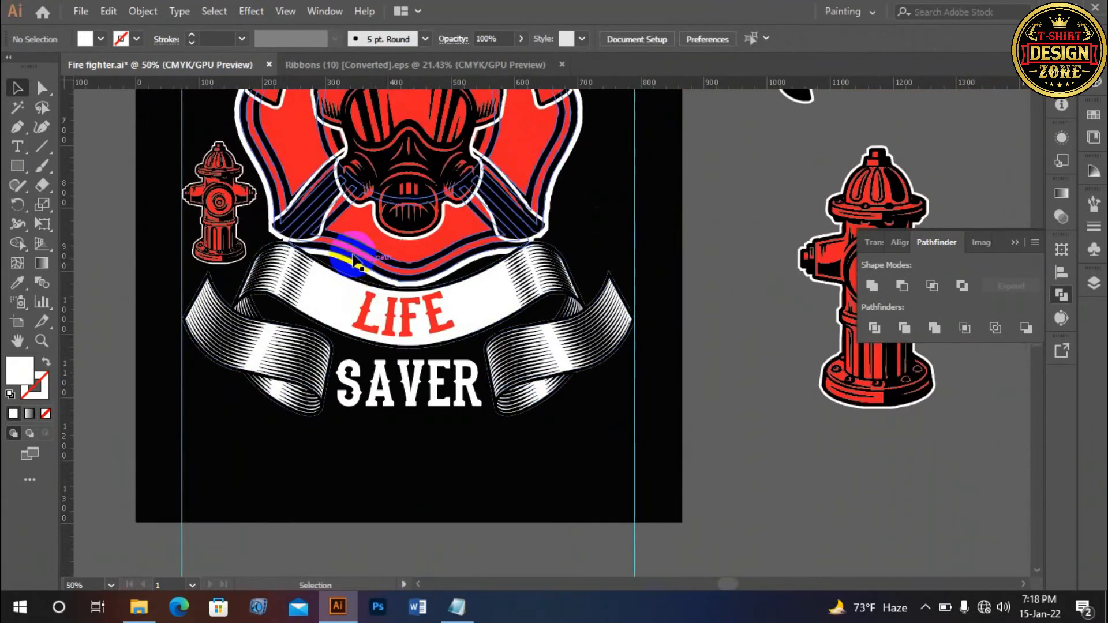
drag(229, 209, 607, 233)
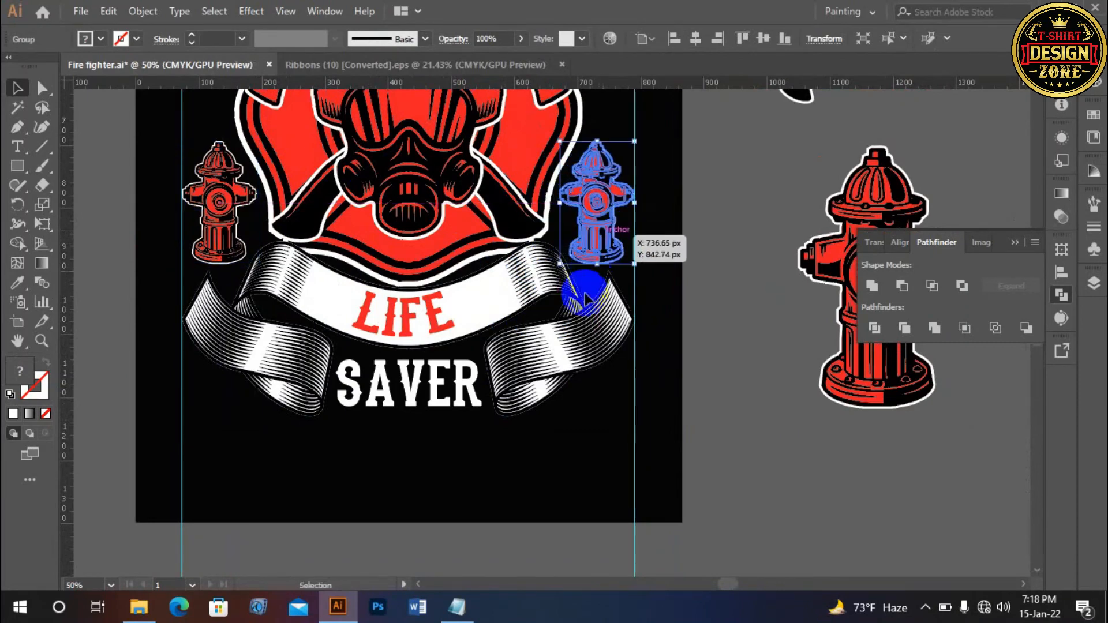
shift+click(593, 326)
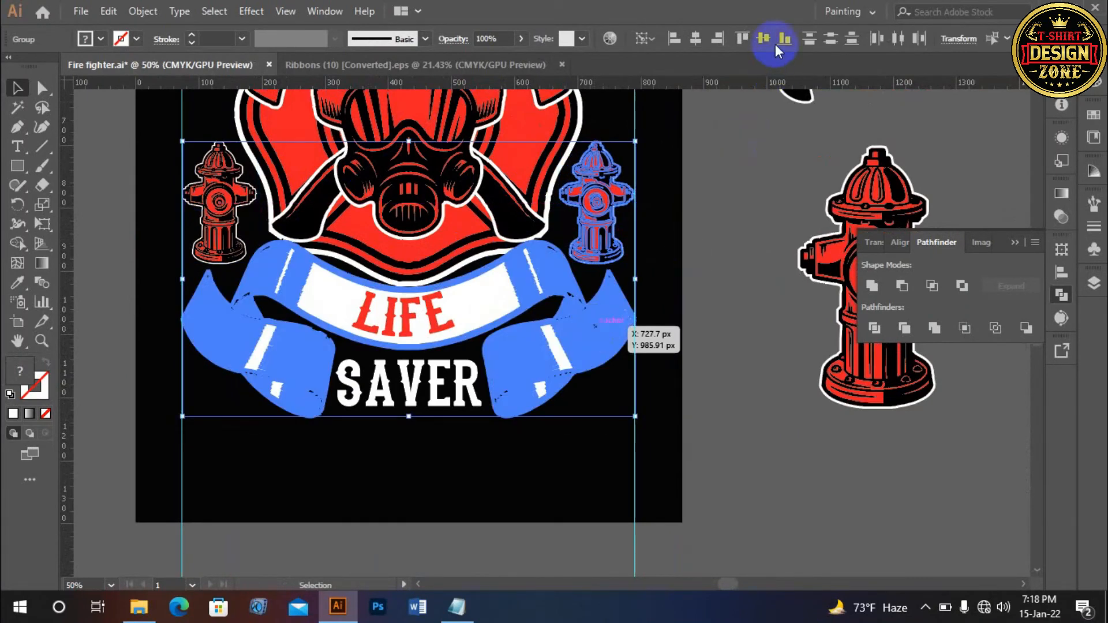
click(721, 39)
click(708, 223)
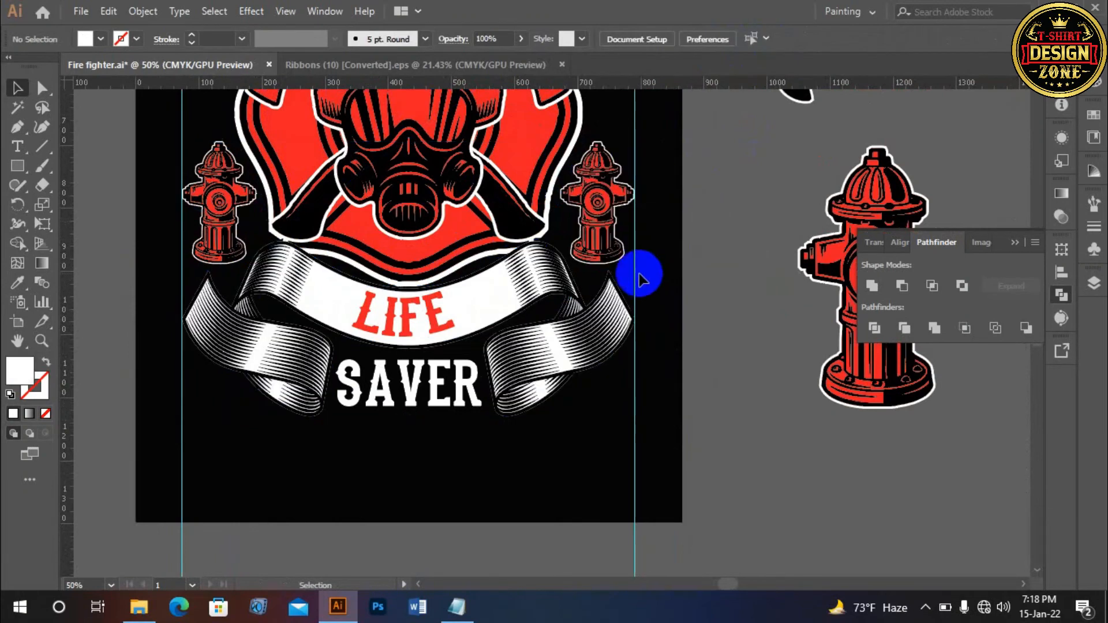
Group the two small hydrants and center them horizontally on the artboard.
drag(638, 274, 672, 300)
click(633, 229)
shift+click(254, 205)
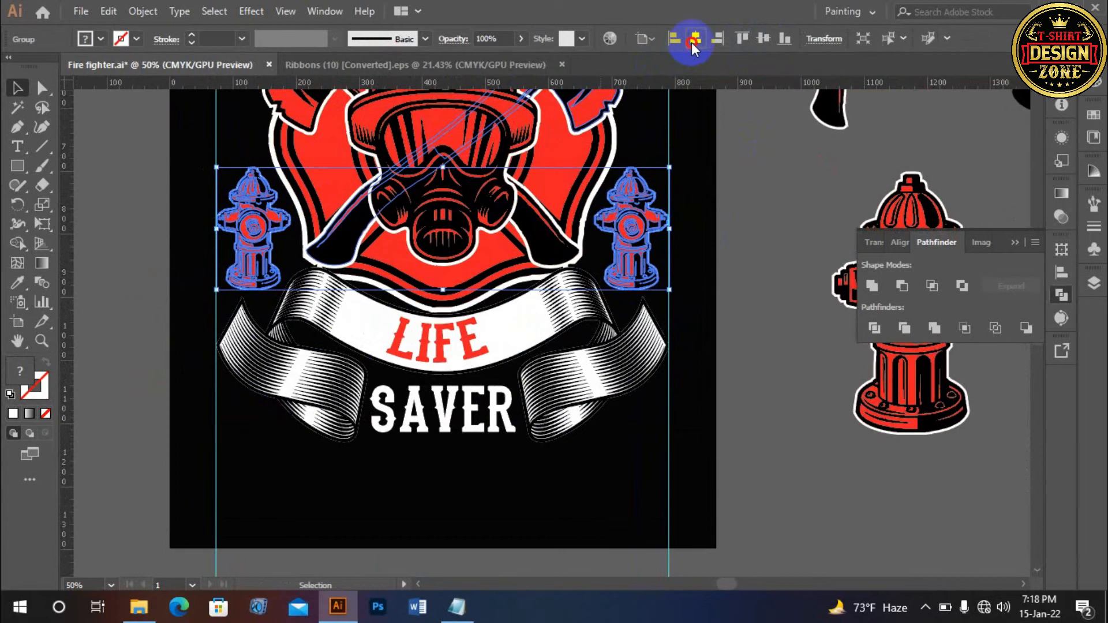
click(741, 204)
key(ctrl+0)
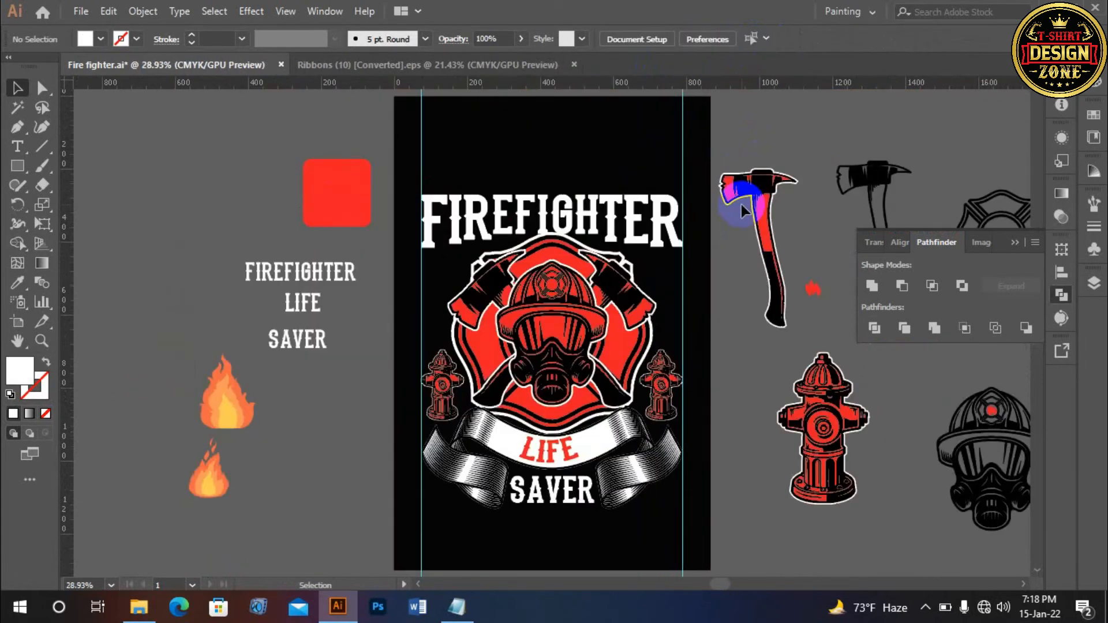
Separate the small flame from the large one by moving it toward the artboard.
click(659, 251)
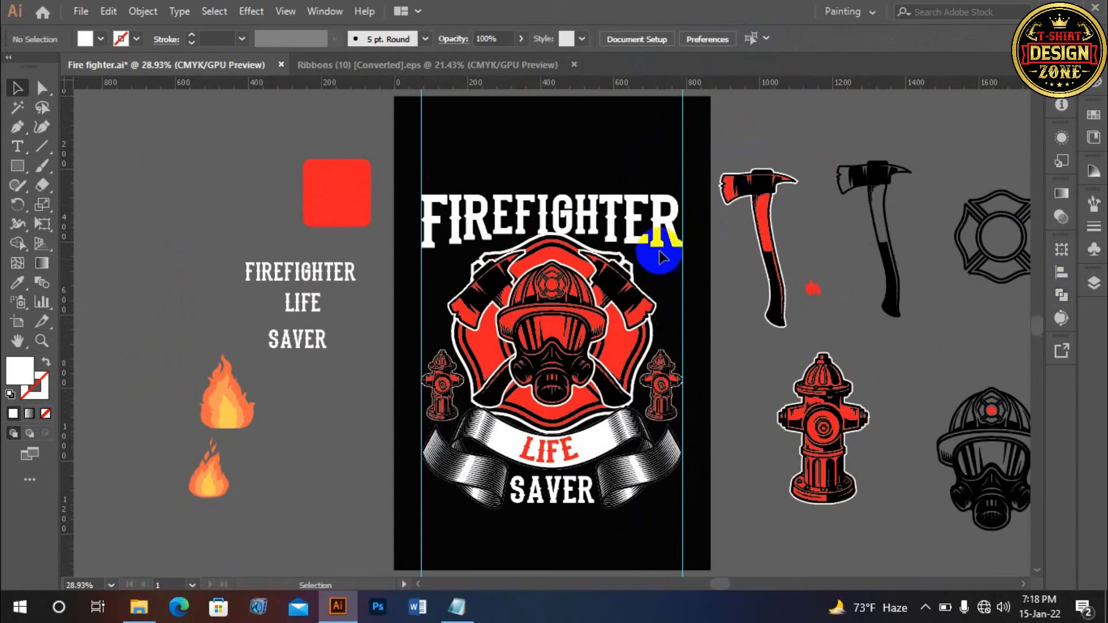
key(space)
drag(724, 320, 674, 282)
scroll(627, 318, up, 1)
drag(404, 295, 700, 219)
drag(353, 428, 209, 313)
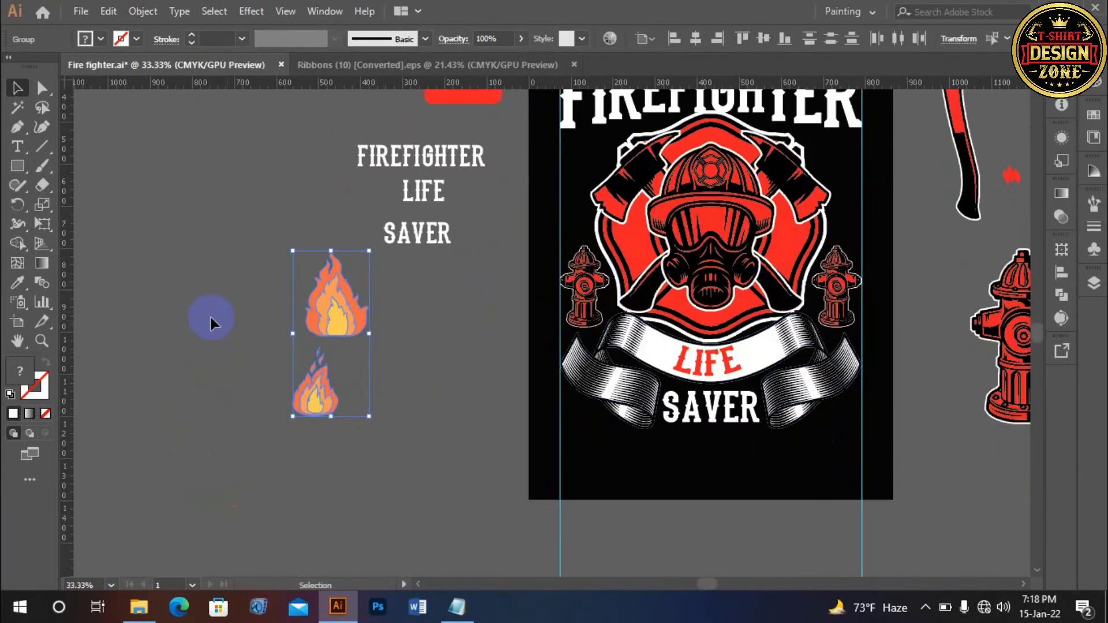
click(453, 414)
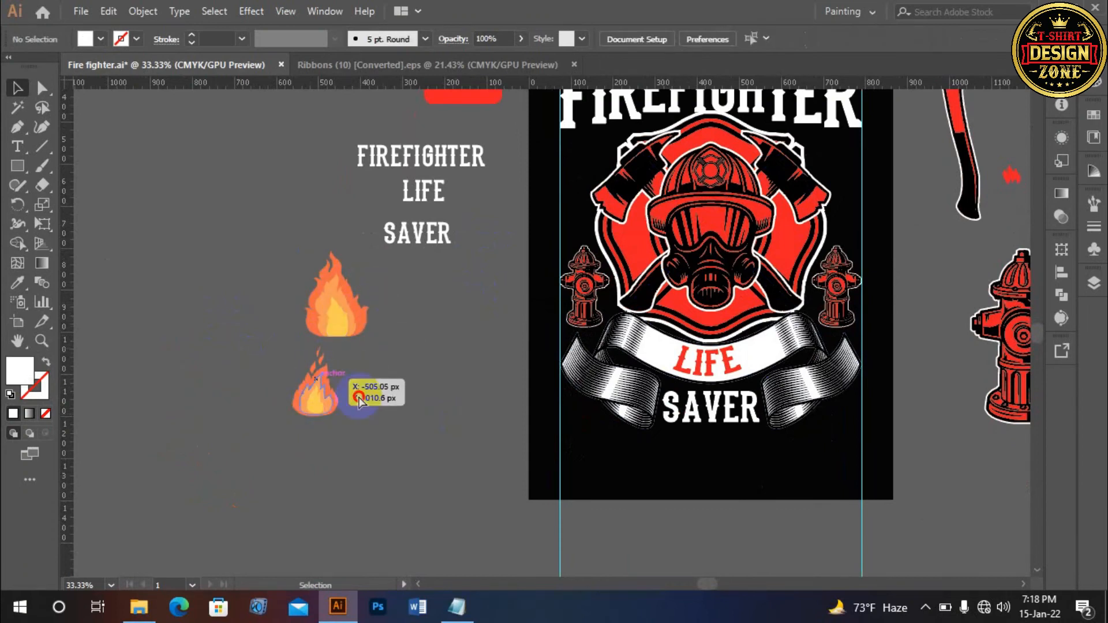
drag(358, 398, 434, 460)
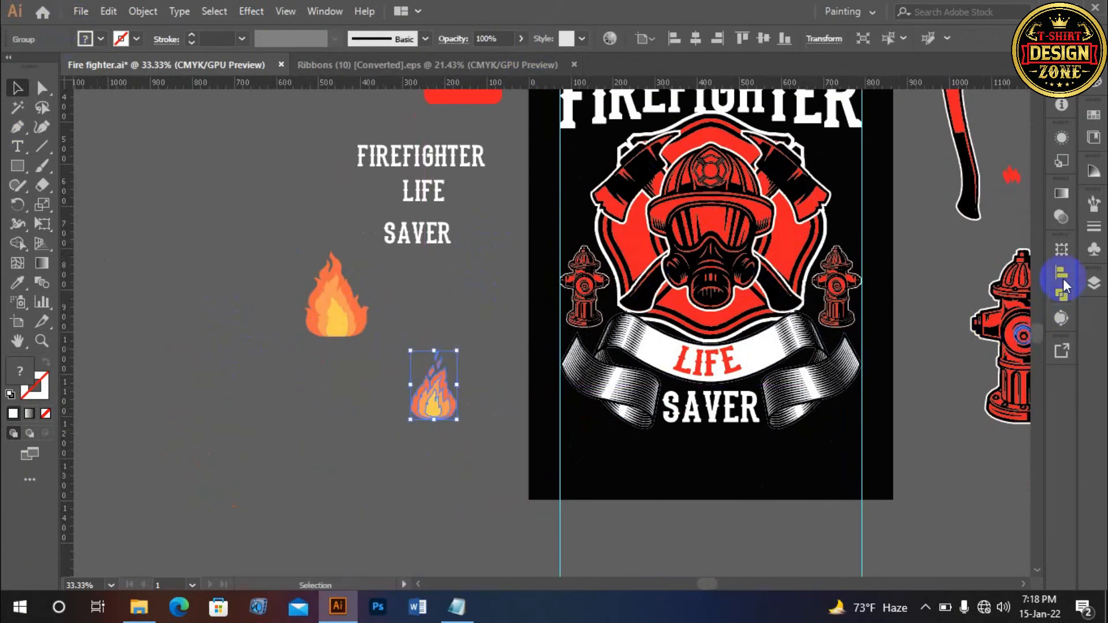
Unite the small flame's shapes into one silhouette and fill it with the design's red.
click(1062, 295)
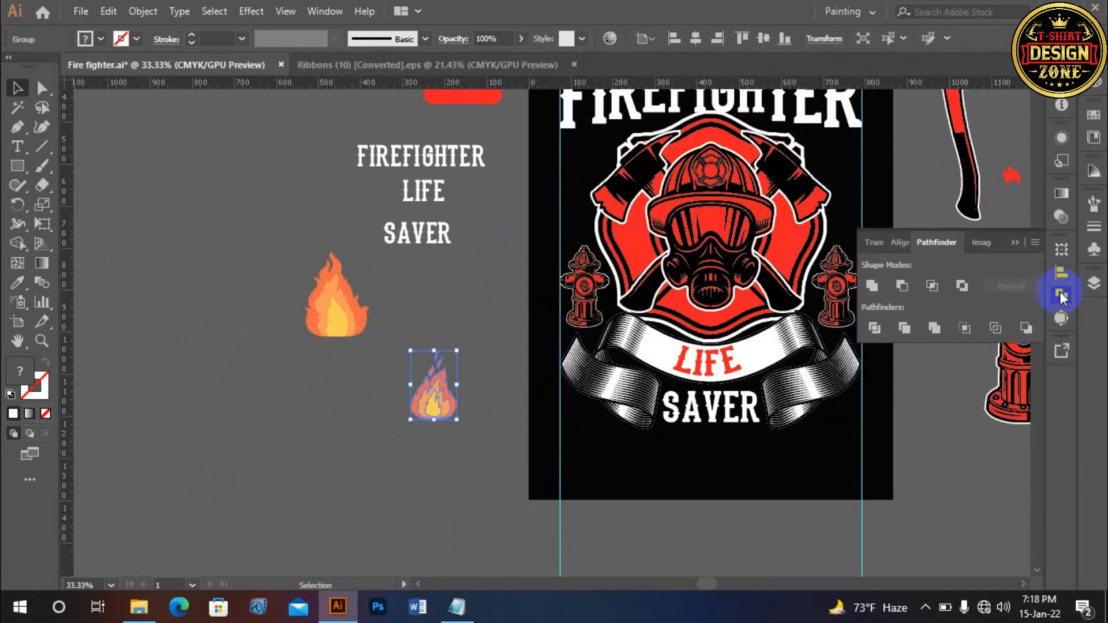
click(872, 285)
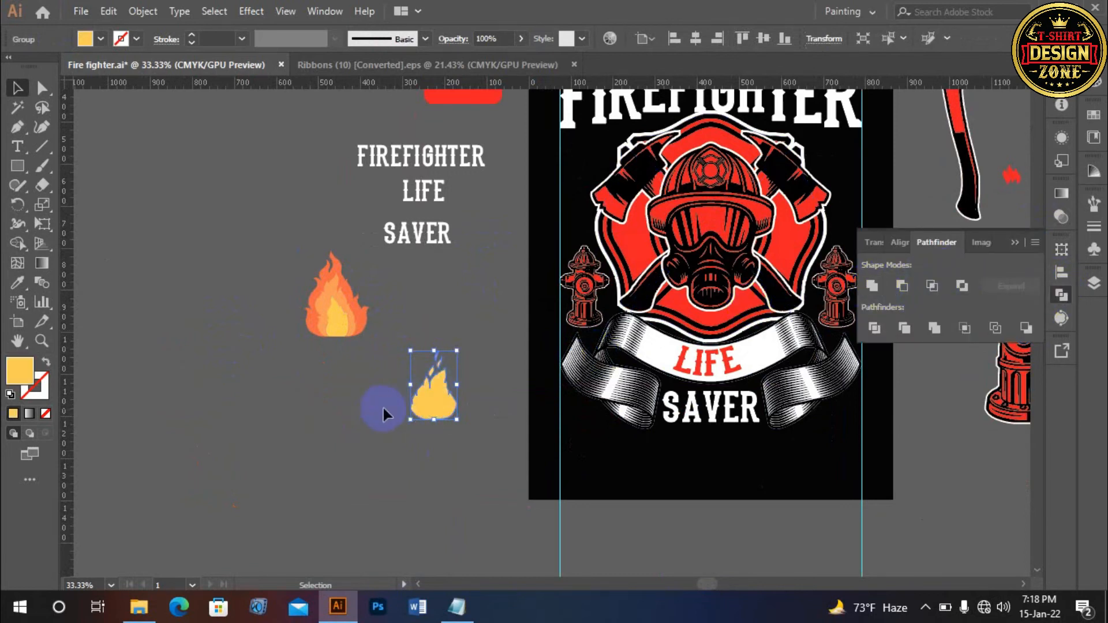
click(383, 408)
drag(460, 342, 430, 414)
click(411, 461)
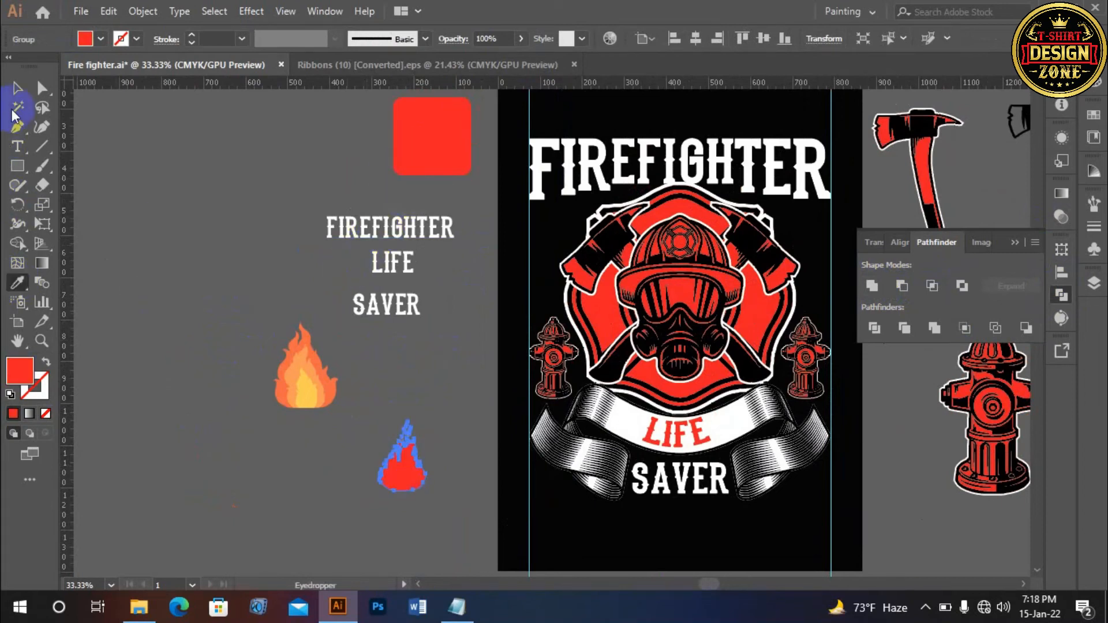
click(99, 190)
Move the red flame silhouette onto the artboard below the F of FIREFIGHTER, beside the left axe head.
scroll(329, 316, down, 2)
drag(387, 411, 532, 189)
click(421, 337)
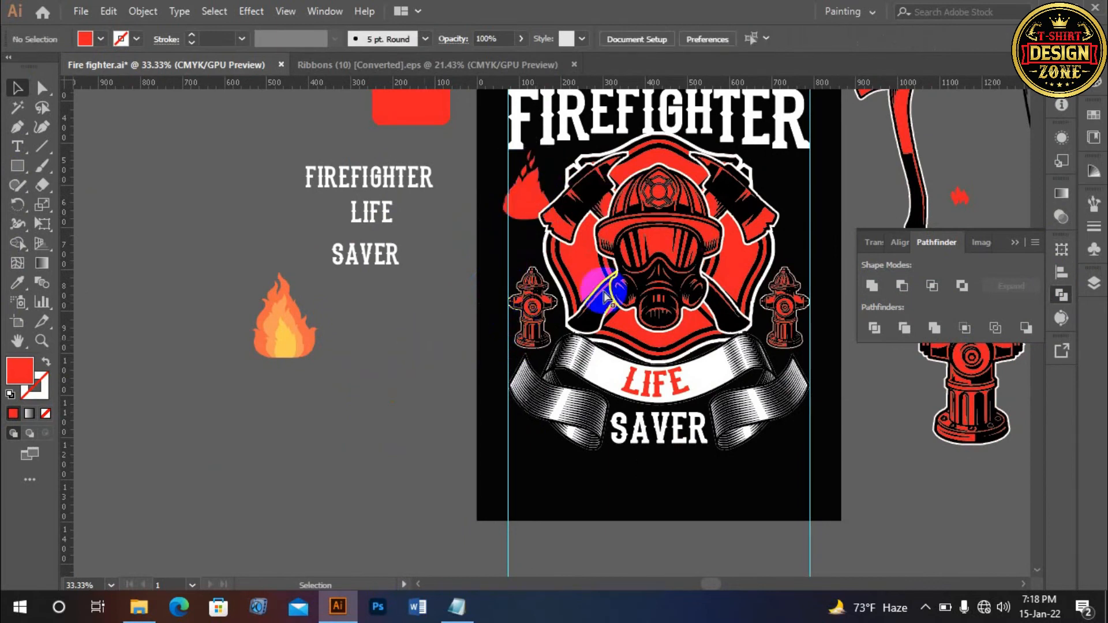
Resize the red flame silhouette to fit below the F of FIREFIGHTER, between the left guide and the left axe head.
scroll(604, 283, up, 2)
click(513, 282)
click(354, 204)
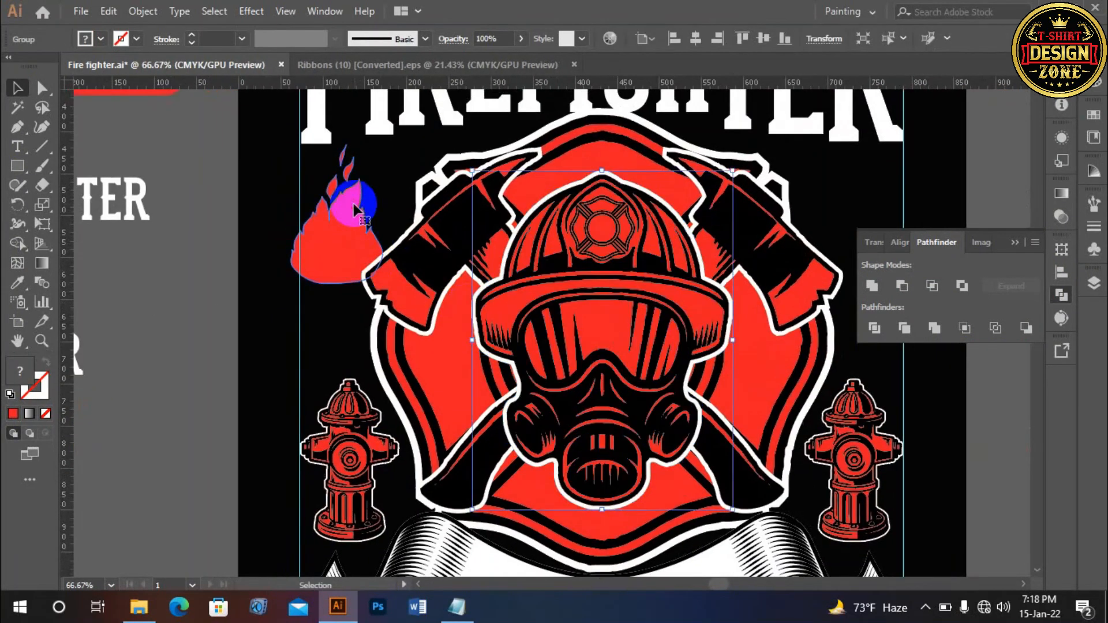
drag(292, 146, 307, 168)
click(262, 154)
drag(349, 223, 354, 209)
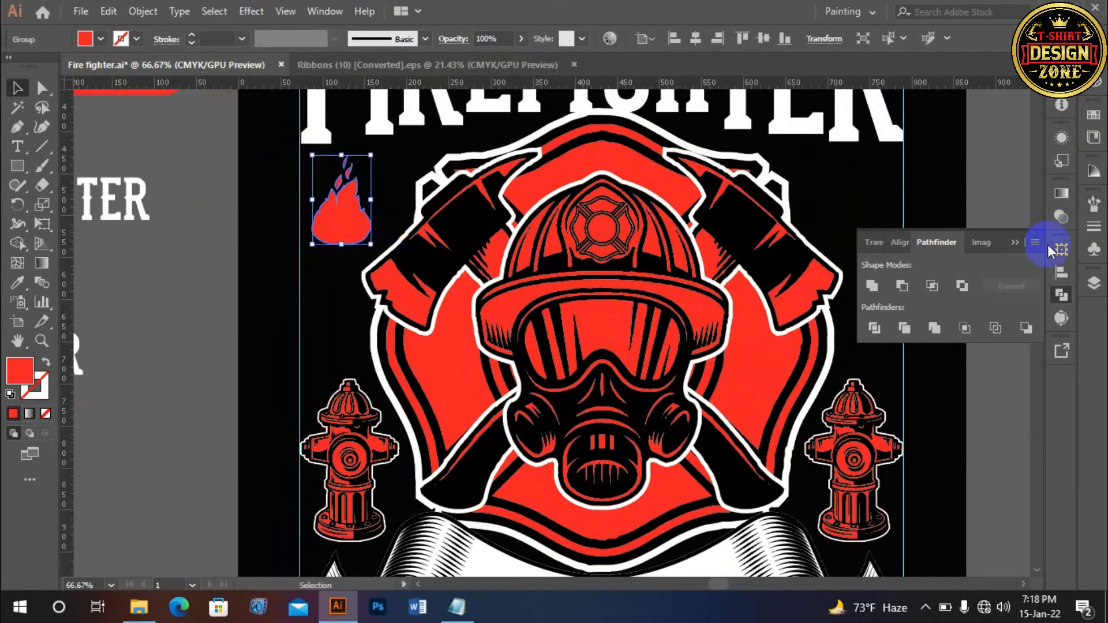
click(1013, 244)
drag(952, 238, 913, 214)
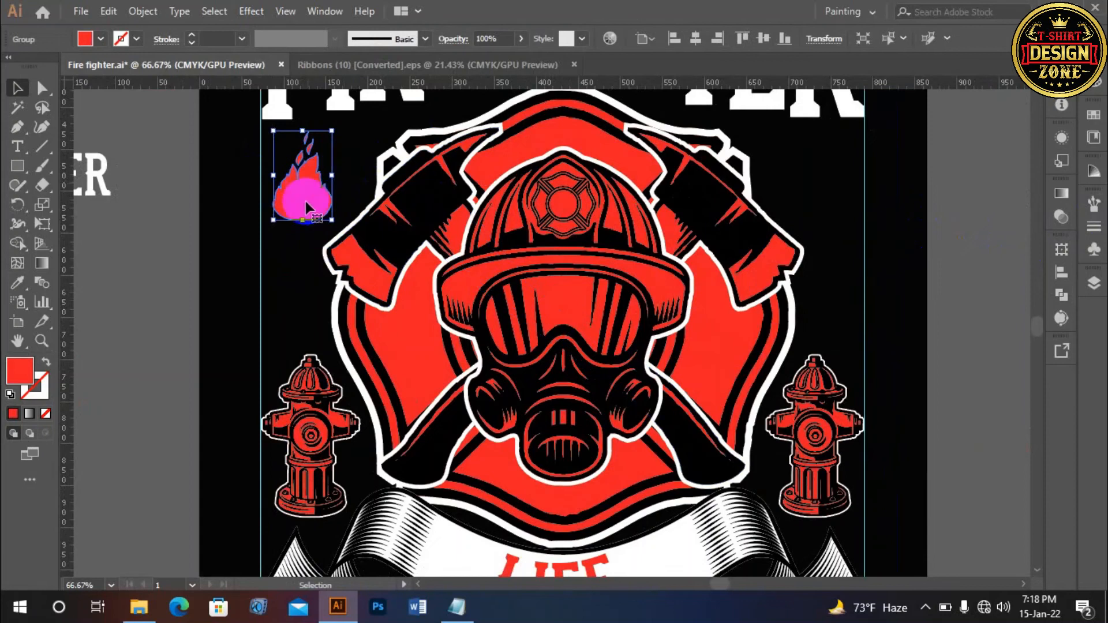
drag(304, 221, 309, 233)
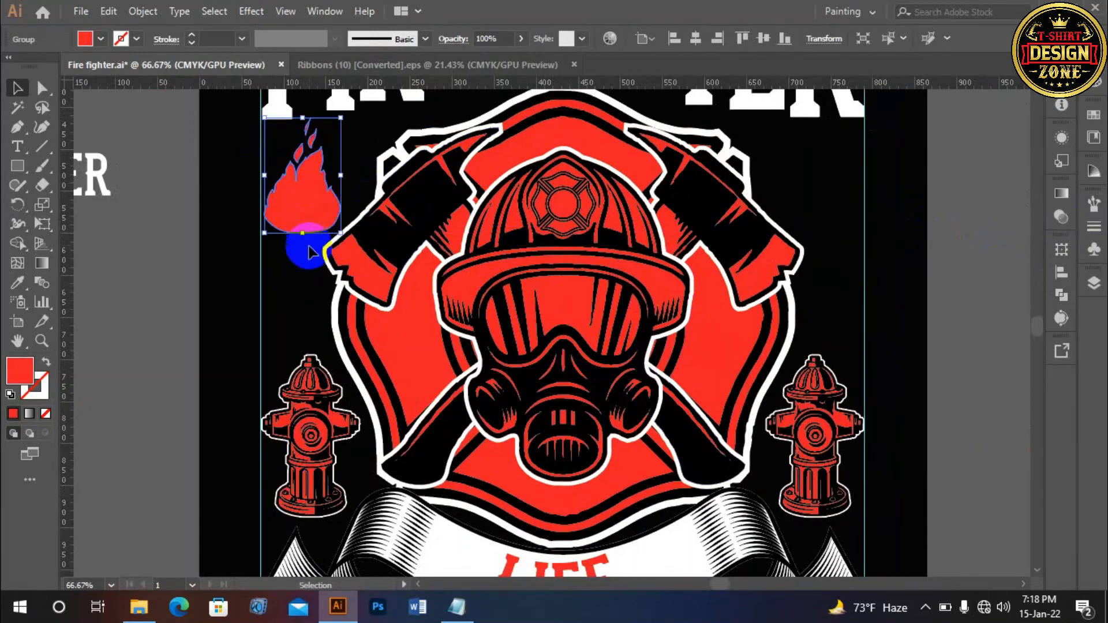
click(283, 276)
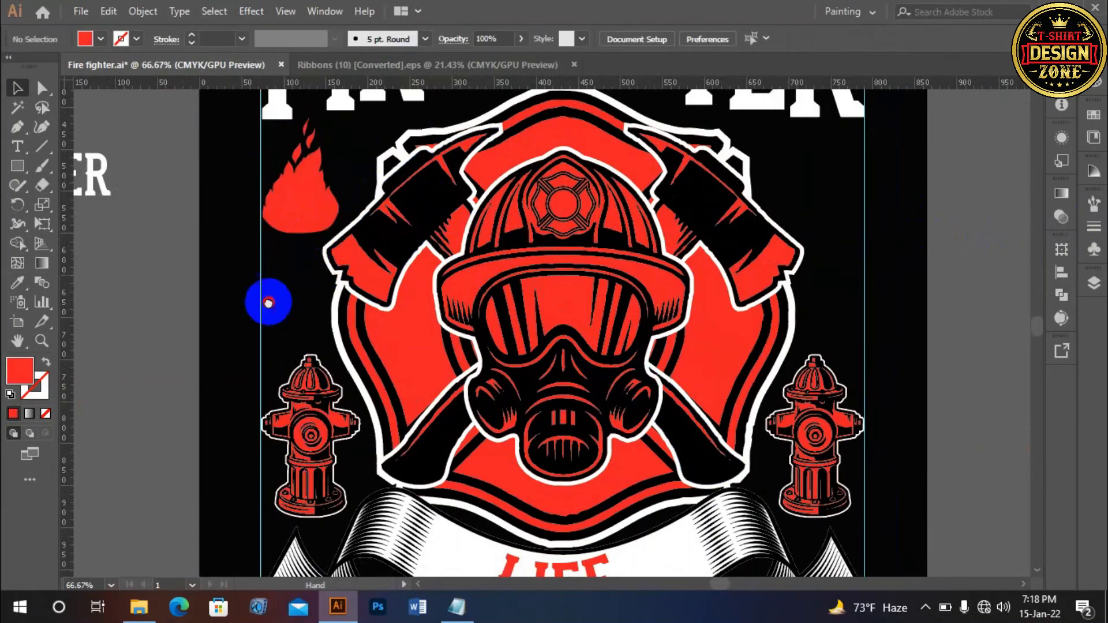
Reflect a copy of the flame silhouette across the vertical axis and place it against the right guide, below the final R.
drag(268, 302, 252, 327)
click(289, 228)
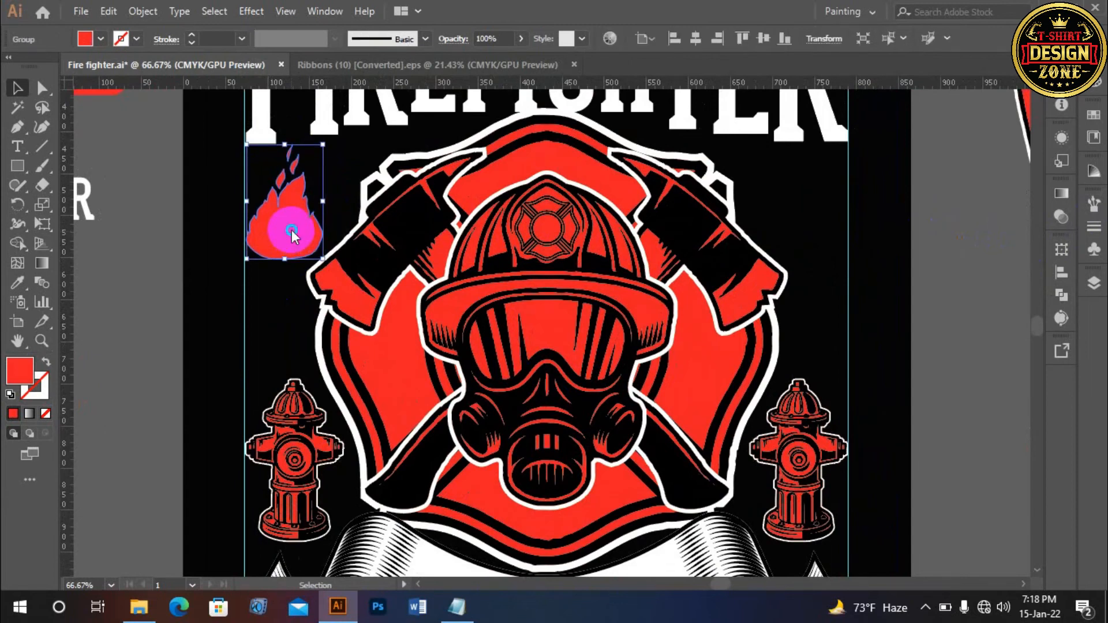
right_click(289, 230)
mouse_move(417, 425)
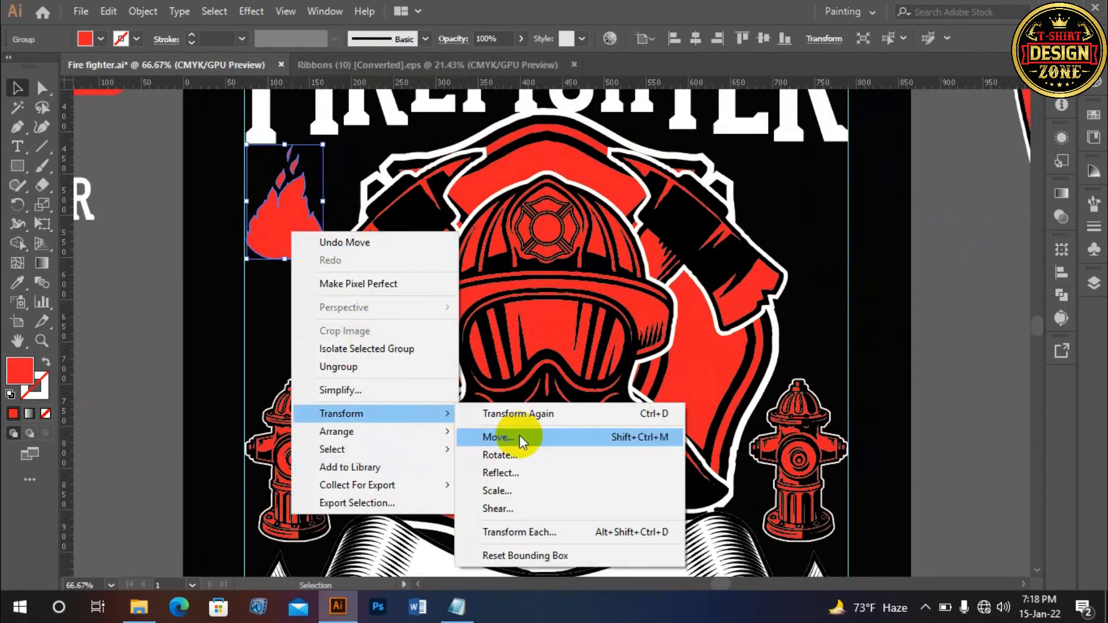
click(559, 474)
click(469, 390)
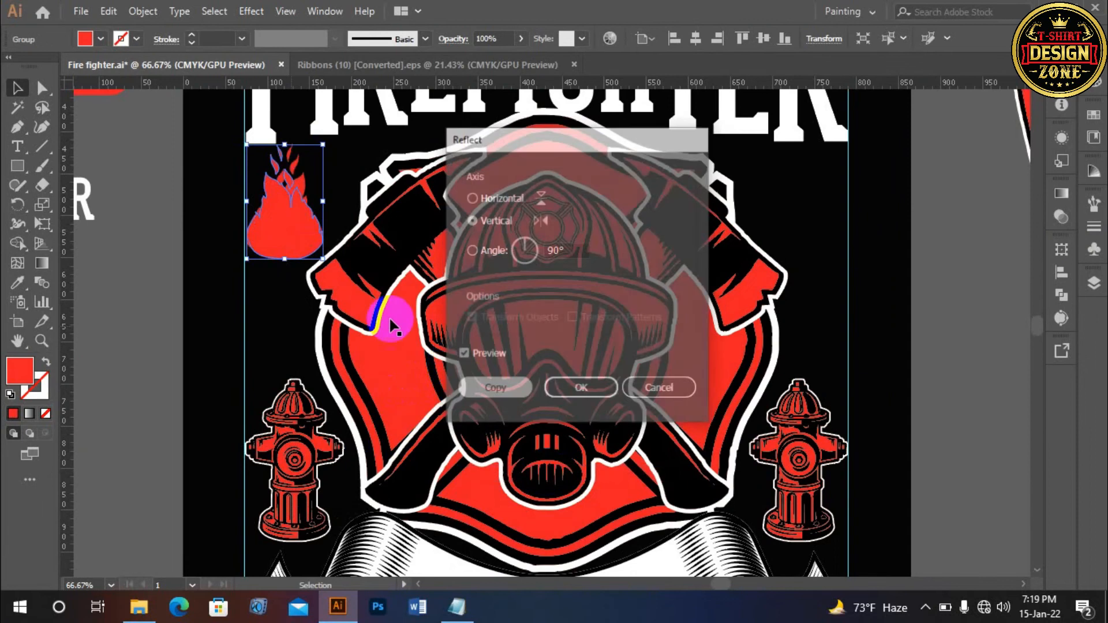
drag(292, 234, 811, 295)
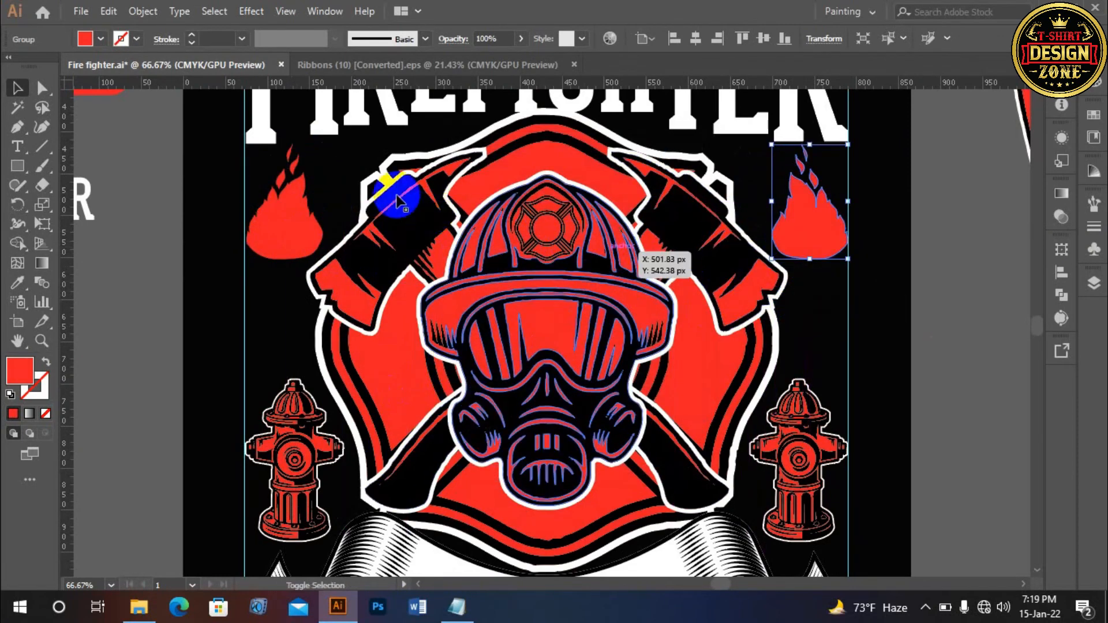
Select both flame silhouettes and center the pair horizontally on the artboard.
shift+click(304, 215)
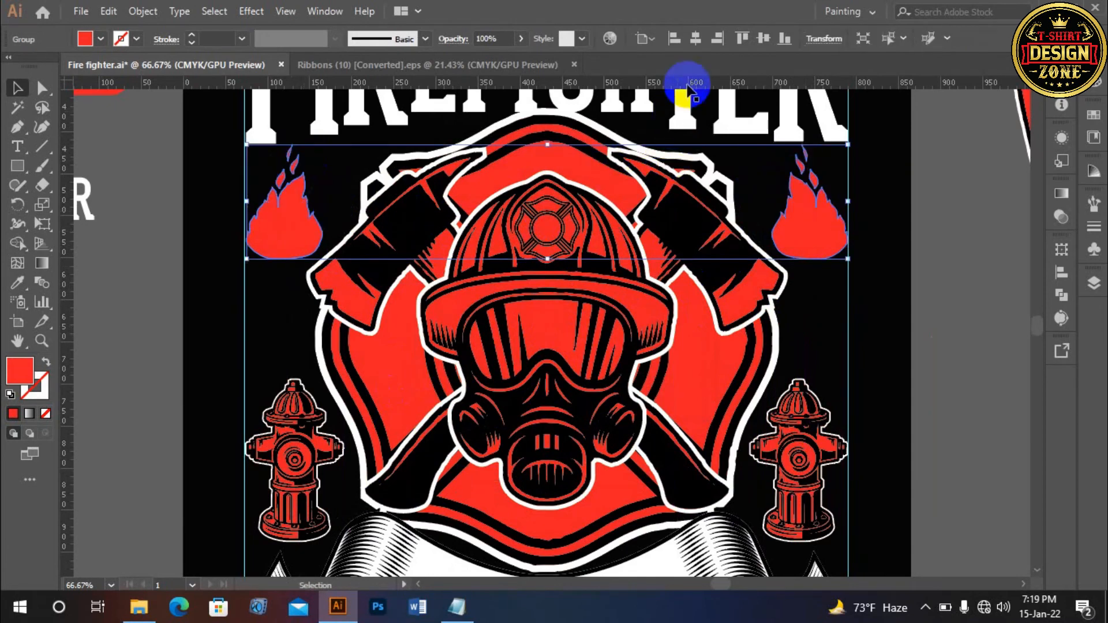
click(902, 221)
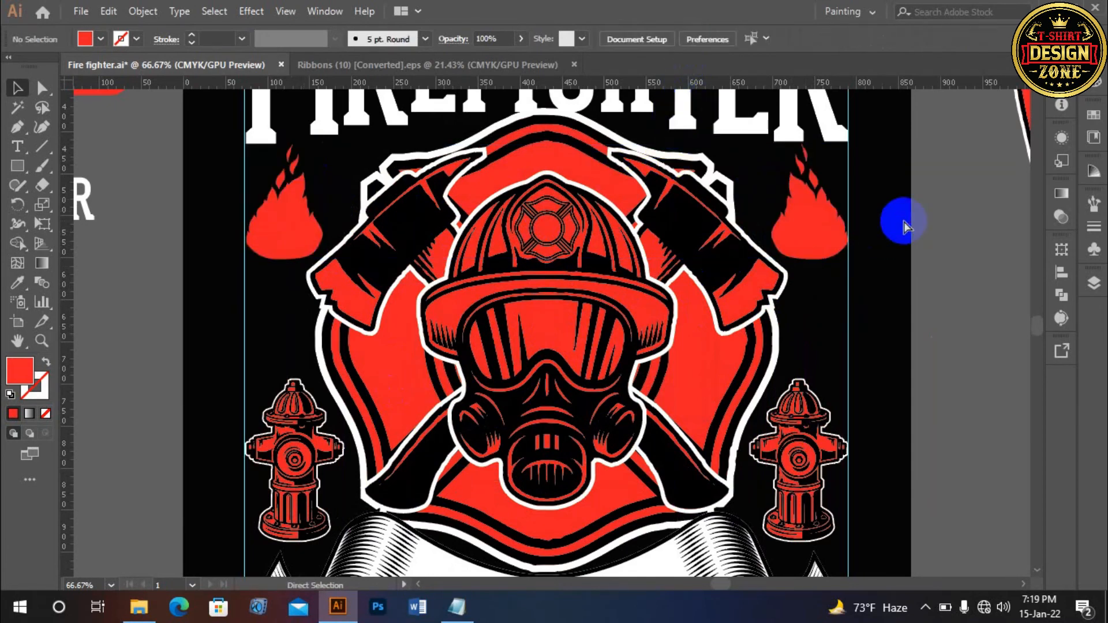
key(ctrl+0)
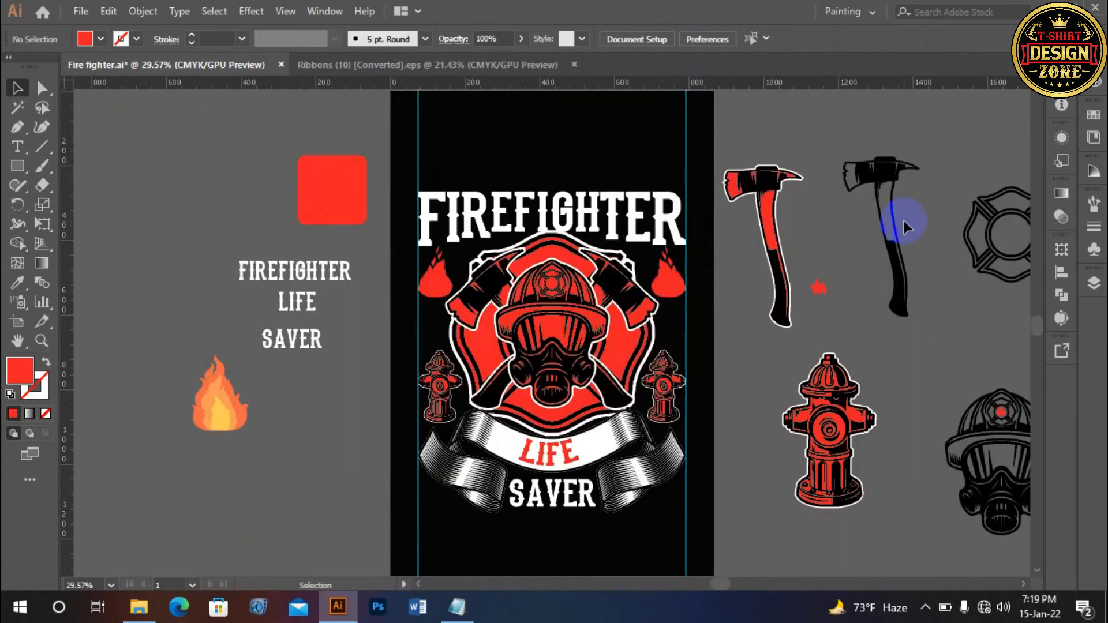
Place a copy of the small red flame icon on the ribbon after the word LIFE and bring it to the front.
click(550, 469)
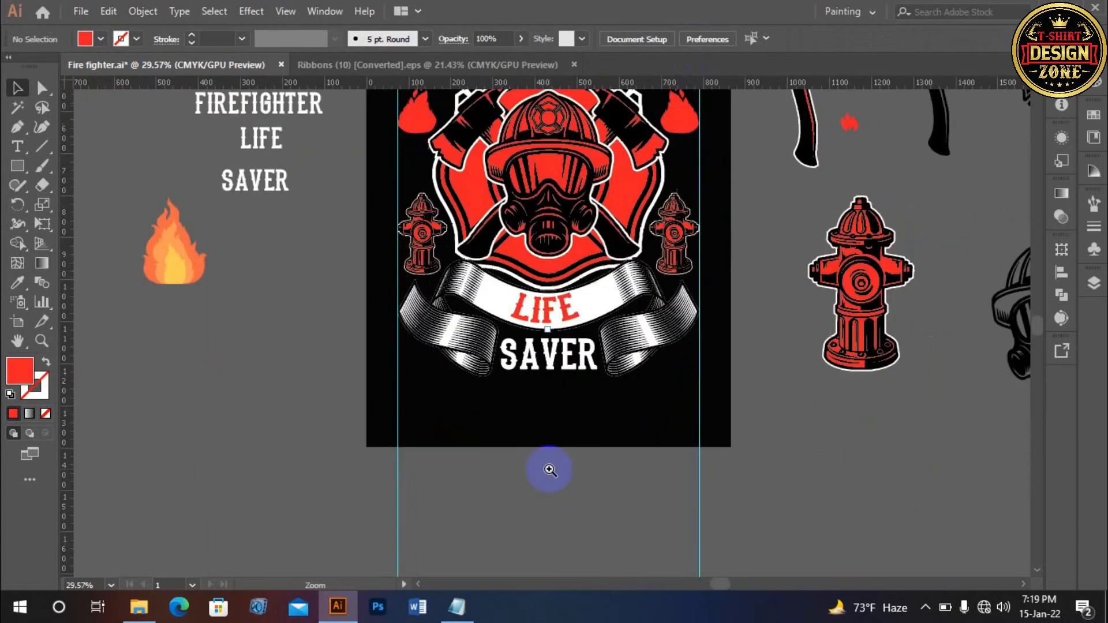
key(space)
click(528, 344)
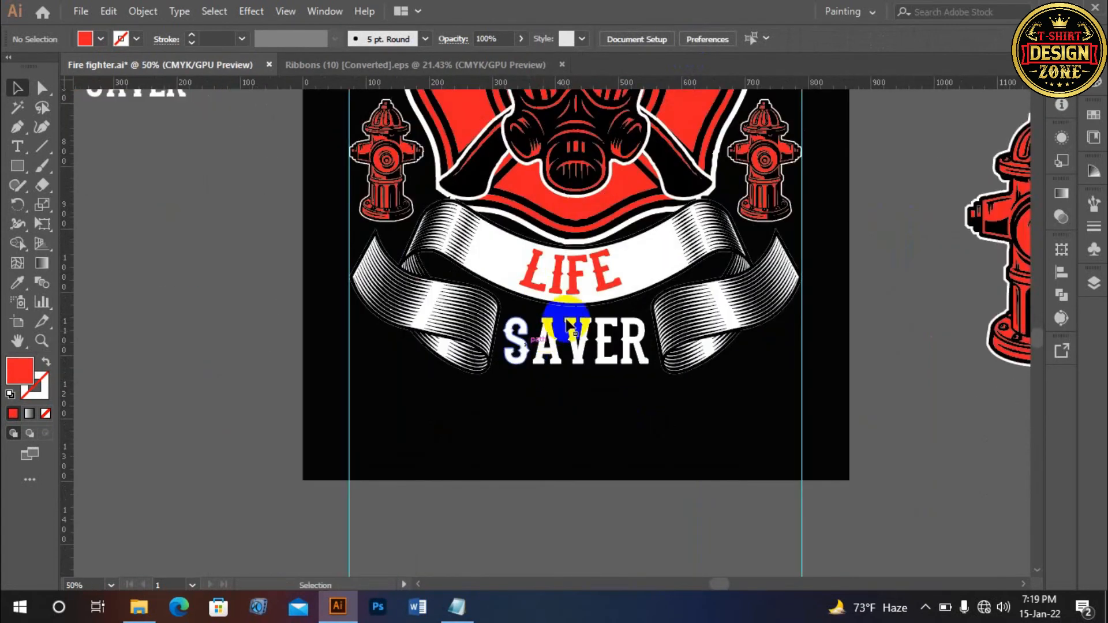
click(552, 326)
click(549, 330)
click(551, 330)
drag(664, 295, 600, 312)
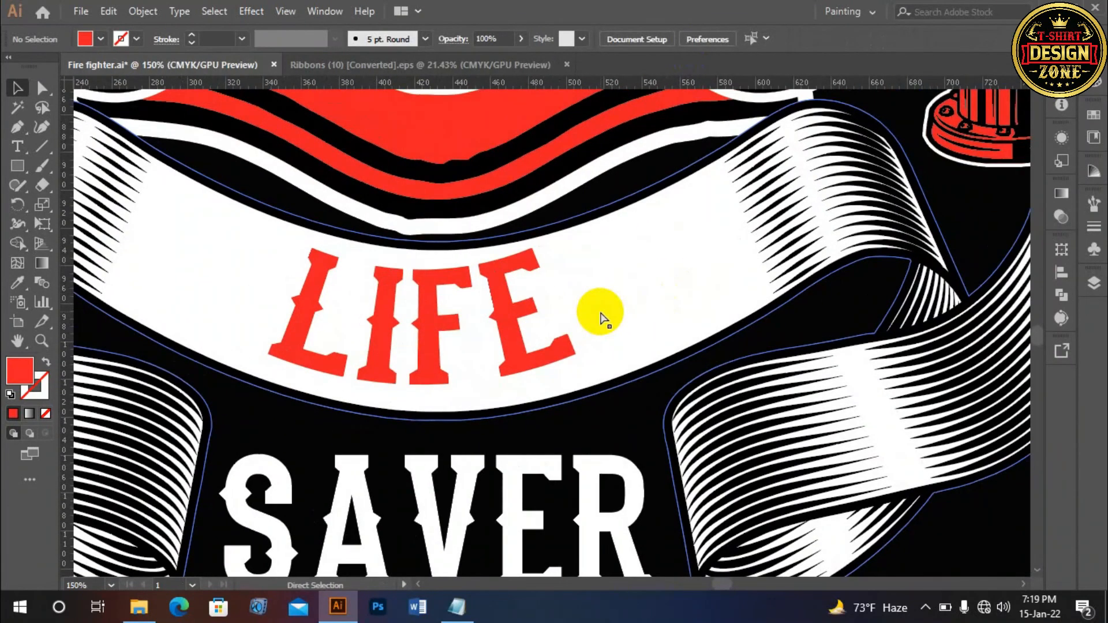
key(ctrl+0)
click(768, 360)
click(767, 360)
drag(735, 313, 880, 331)
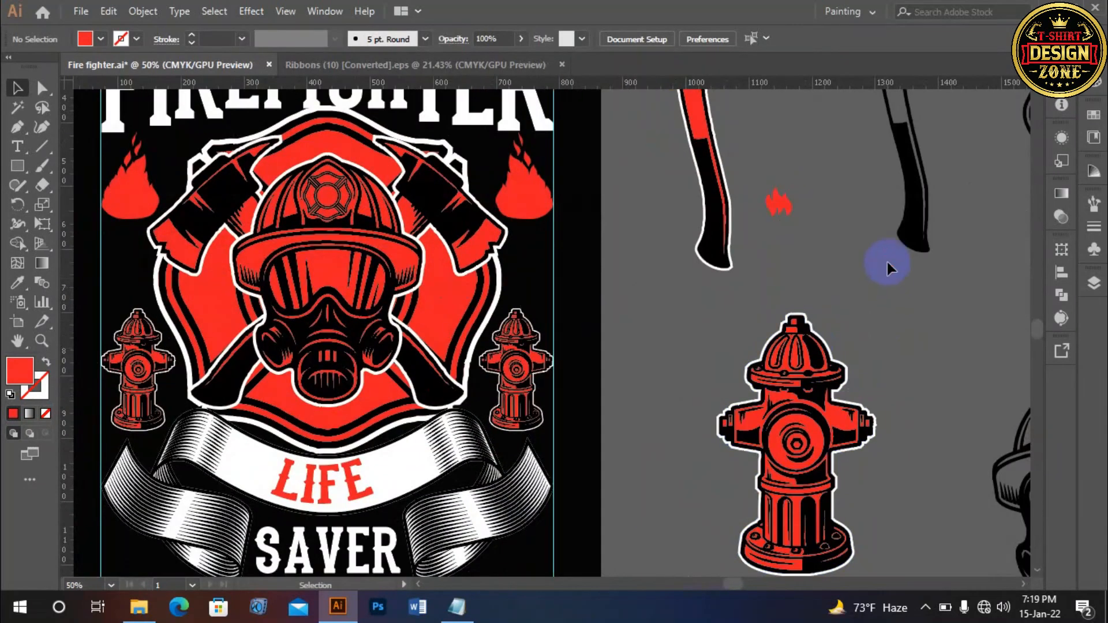
drag(777, 202, 394, 466)
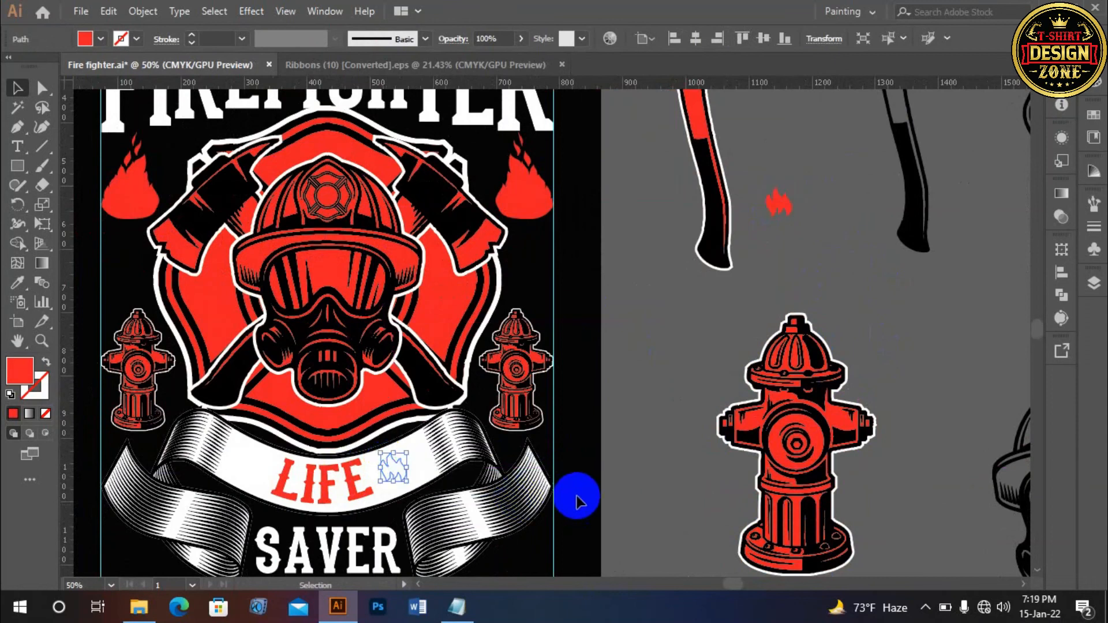
key(ctrl+f)
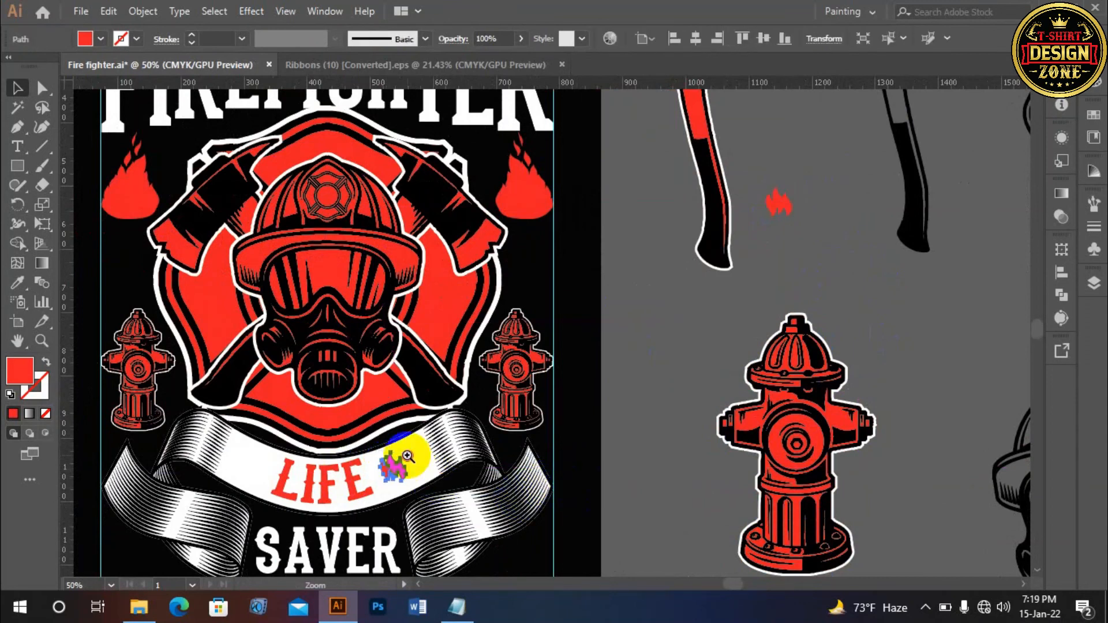
Enlarge the flame icon on the ribbon and nudge it slightly away from the E of LIFE.
ctrl+click(408, 456)
ctrl+click(488, 389)
ctrl+click(503, 375)
key(space)
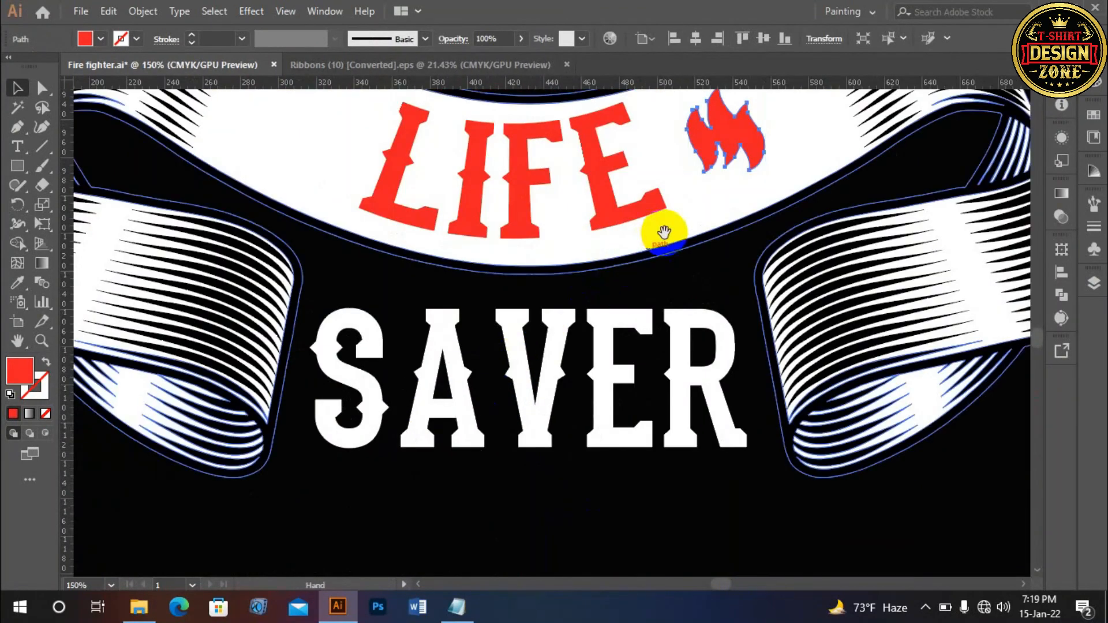
ctrl+click(694, 216)
drag(699, 197, 709, 227)
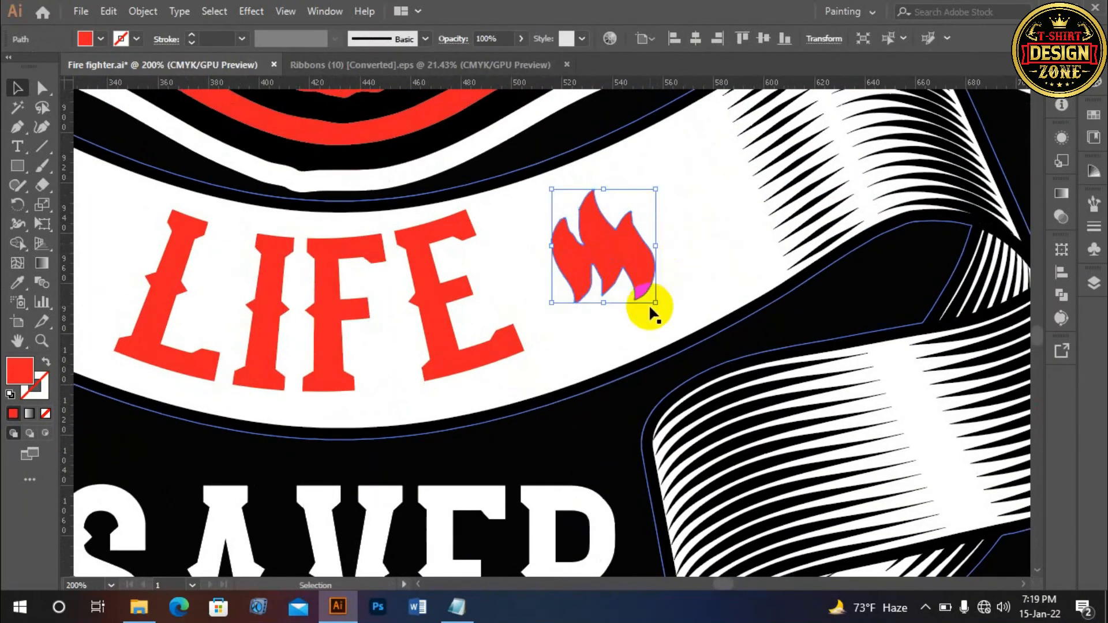
drag(653, 304, 666, 315)
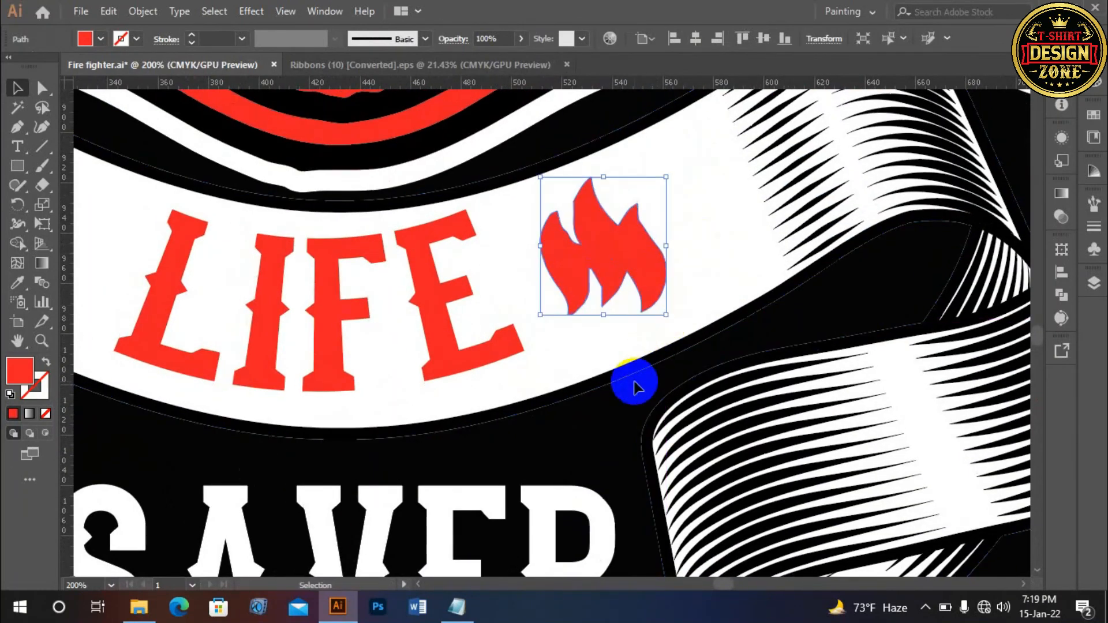
key(Right)
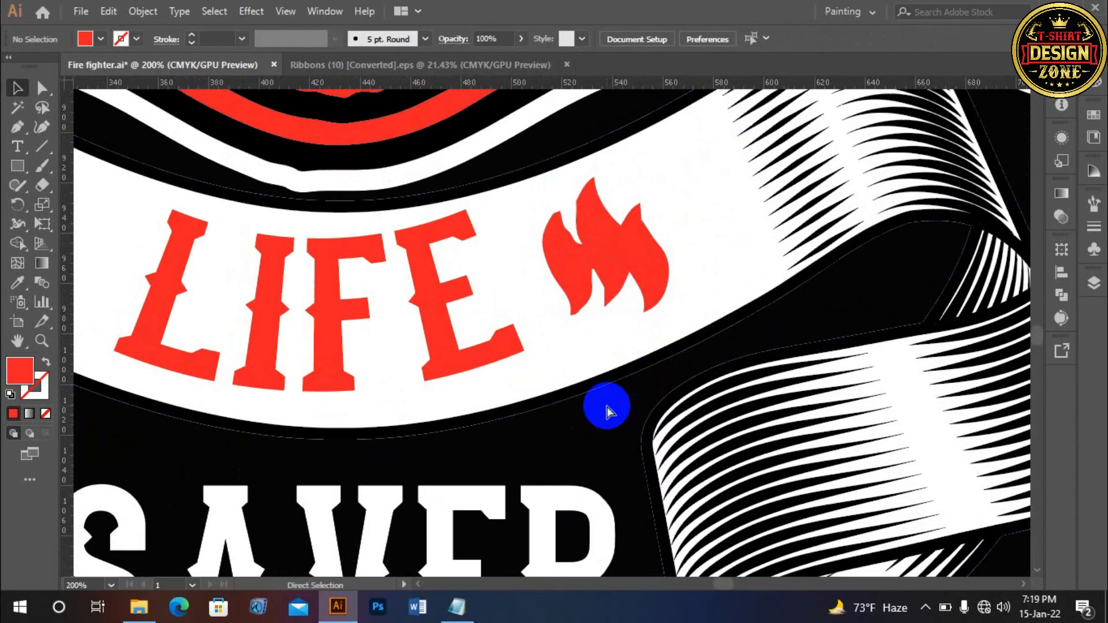
Place a copy of the flame icon reflected across the vertical axis before LIFE, and group and center the pair horizontally.
drag(519, 322, 687, 342)
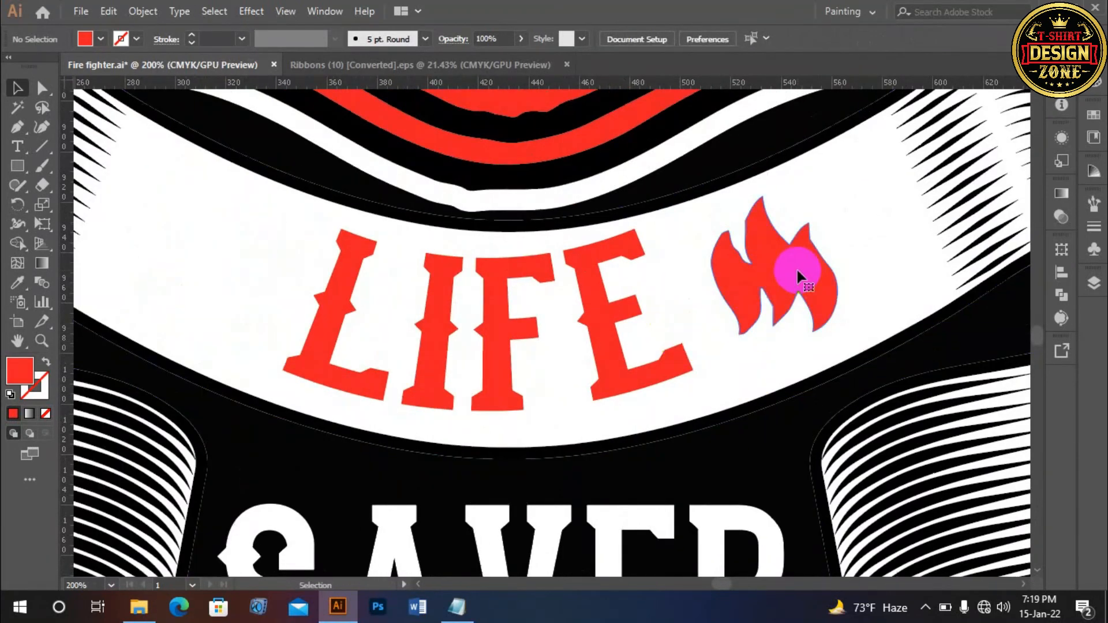
right_click(796, 267)
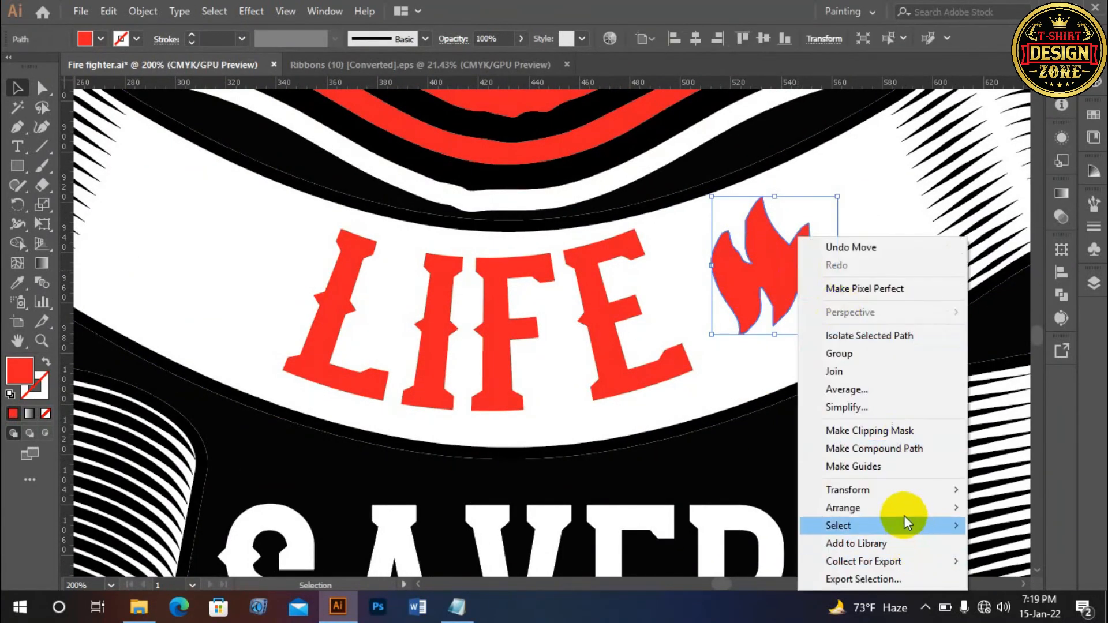
mouse_move(885, 487)
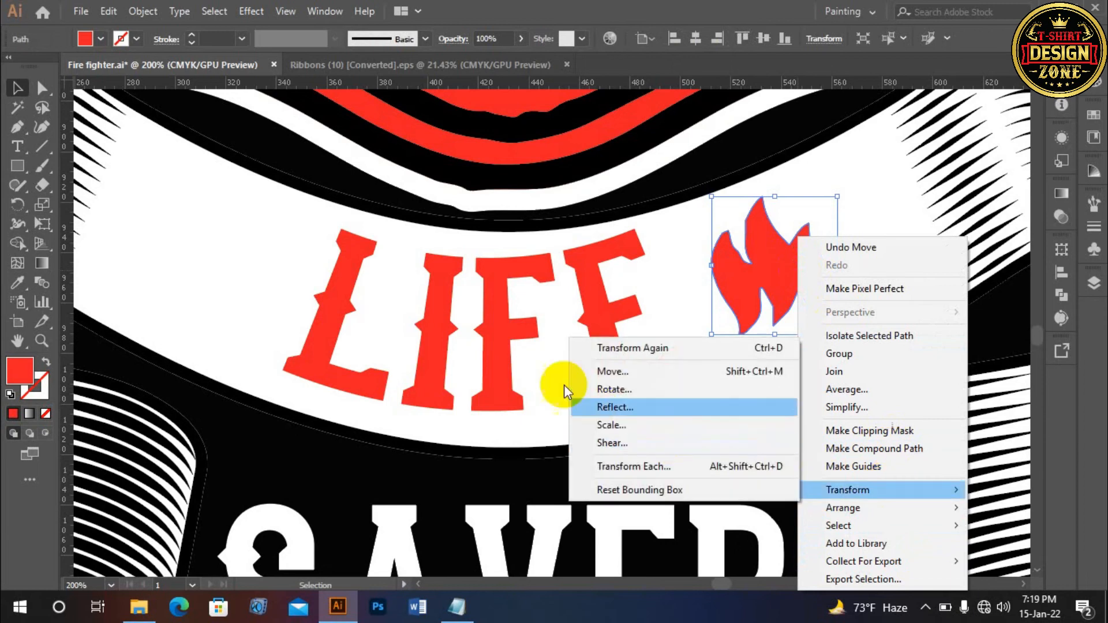
click(601, 407)
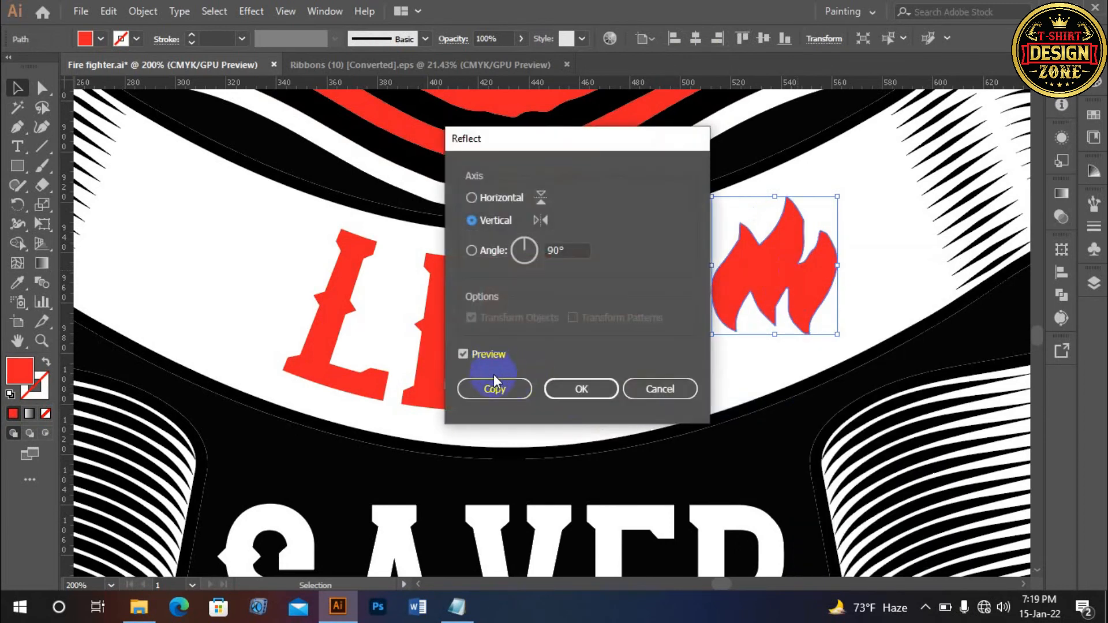
click(495, 385)
drag(772, 291, 223, 245)
key(ctrl+g)
click(698, 40)
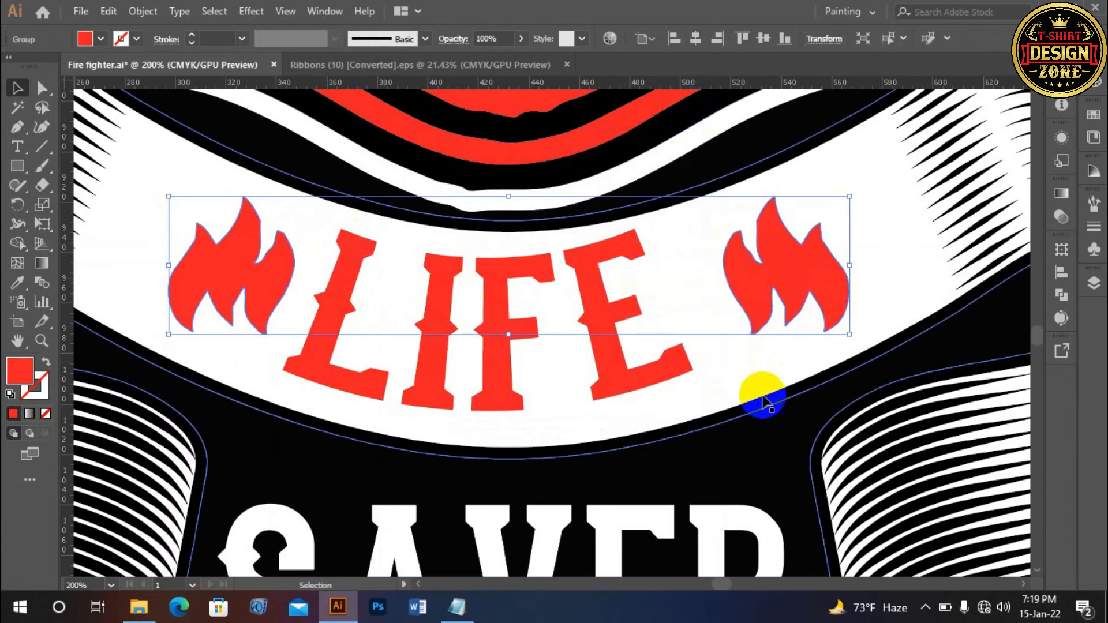
Center the word LIFE horizontally on the artboard and nudge it slightly down within the ribbon.
click(618, 346)
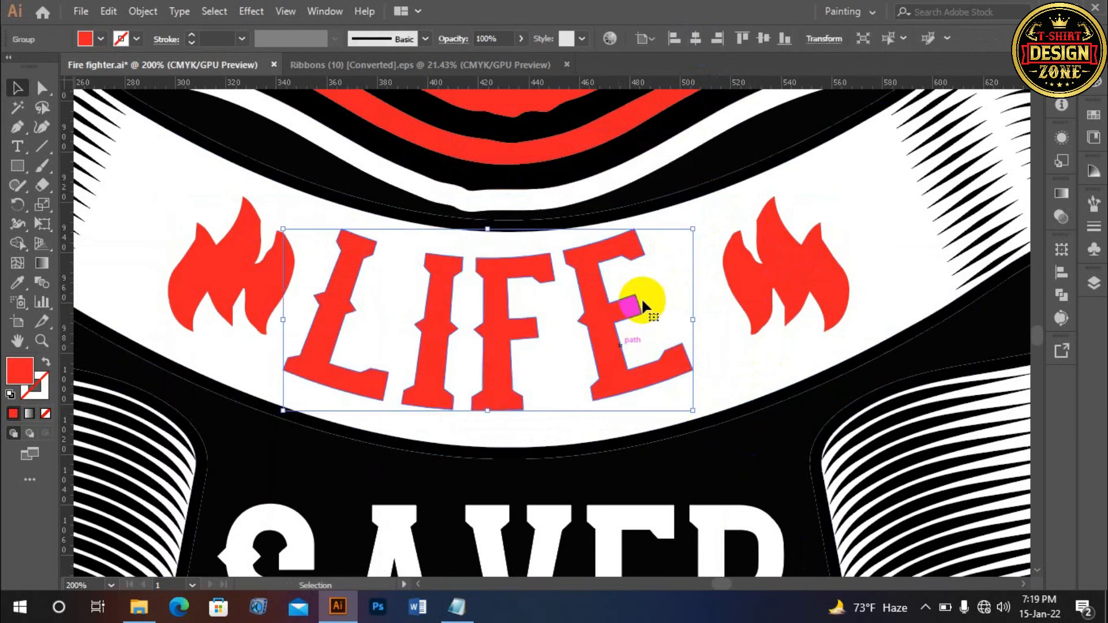
click(694, 39)
click(754, 436)
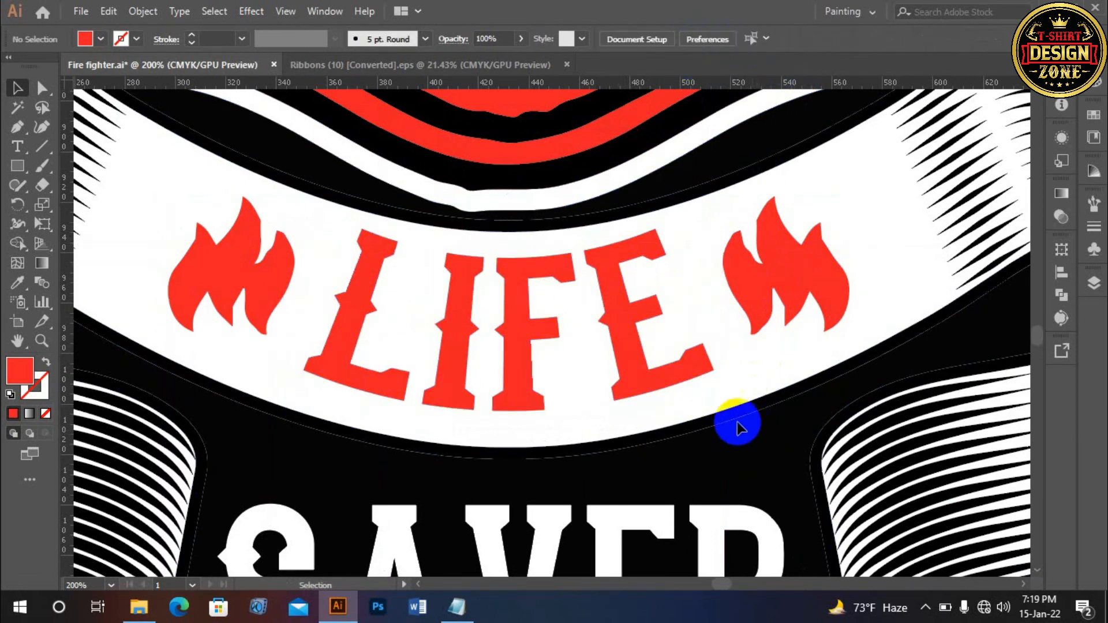
click(669, 371)
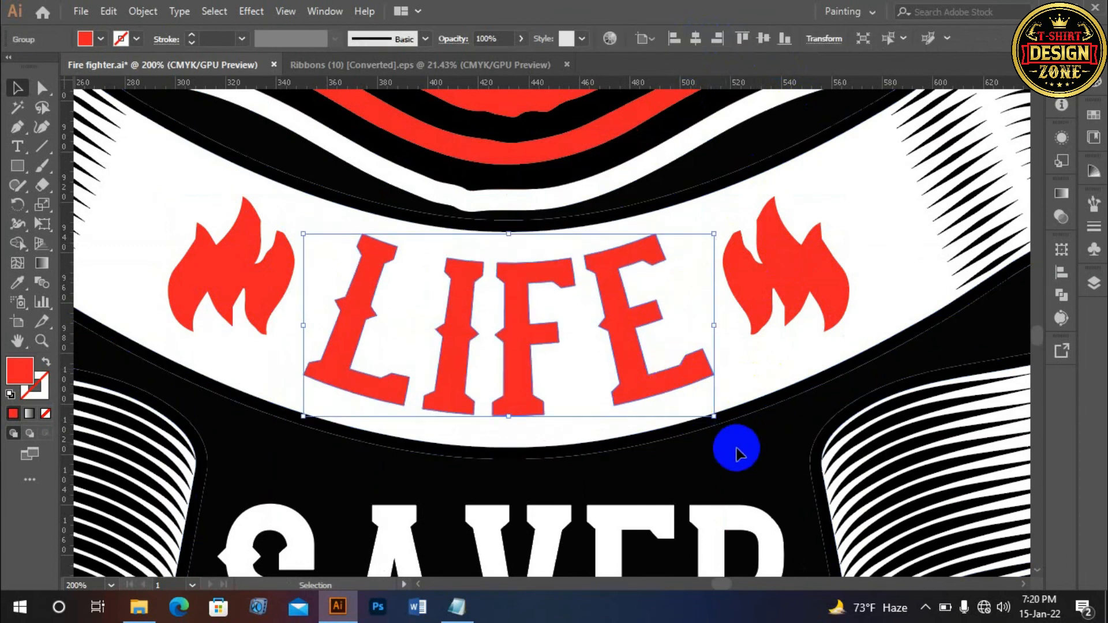
click(763, 447)
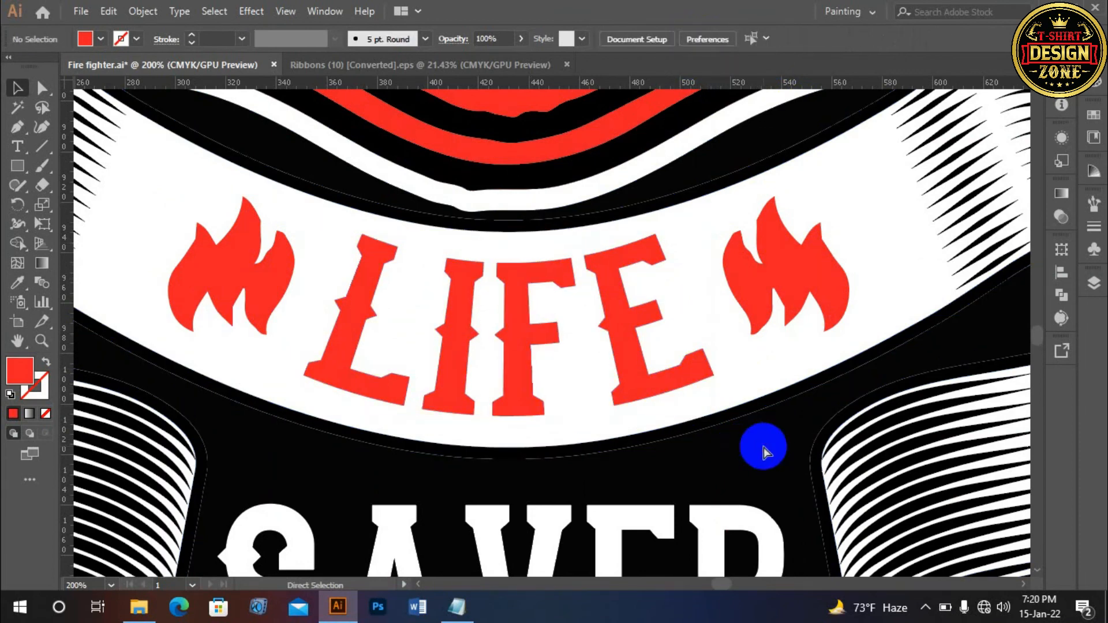
Examine the whole design, checking the ribbon, hydrants, flames, emblem and FIREFIGHTER lettering up close.
key(ctrl+0)
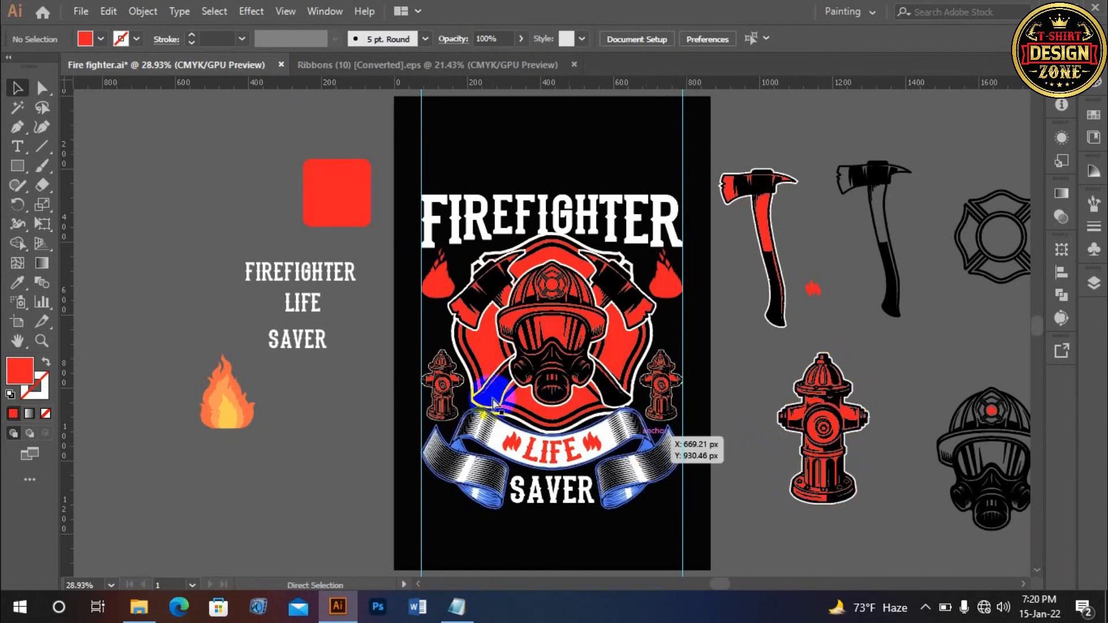
scroll(495, 403, up, 3)
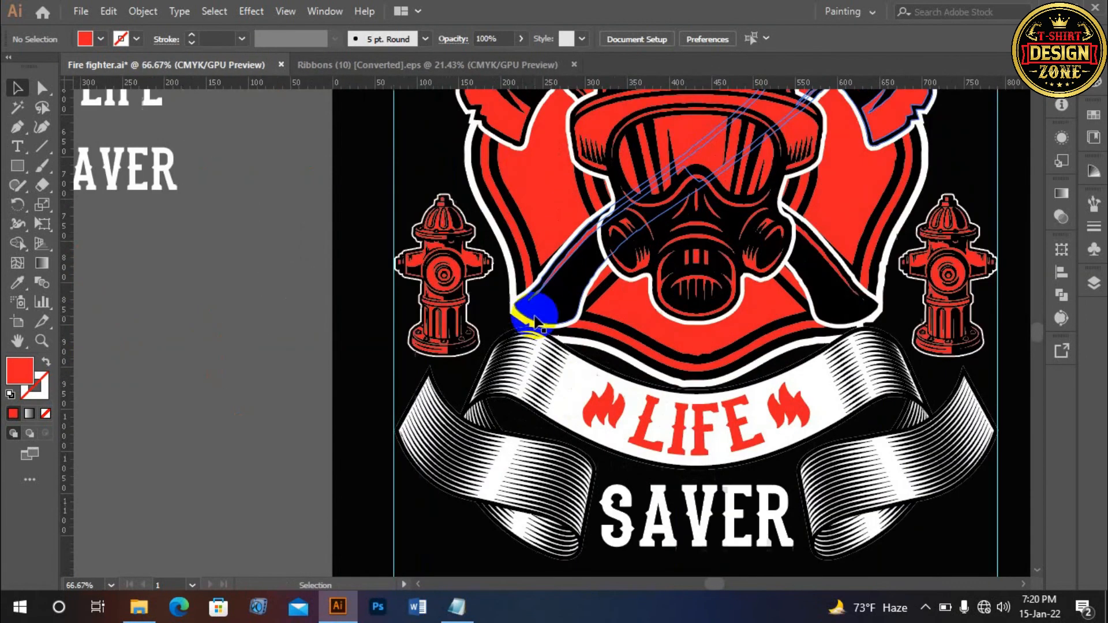
scroll(403, 202, up, 3)
scroll(761, 322, right, 4)
scroll(669, 341, up, 1)
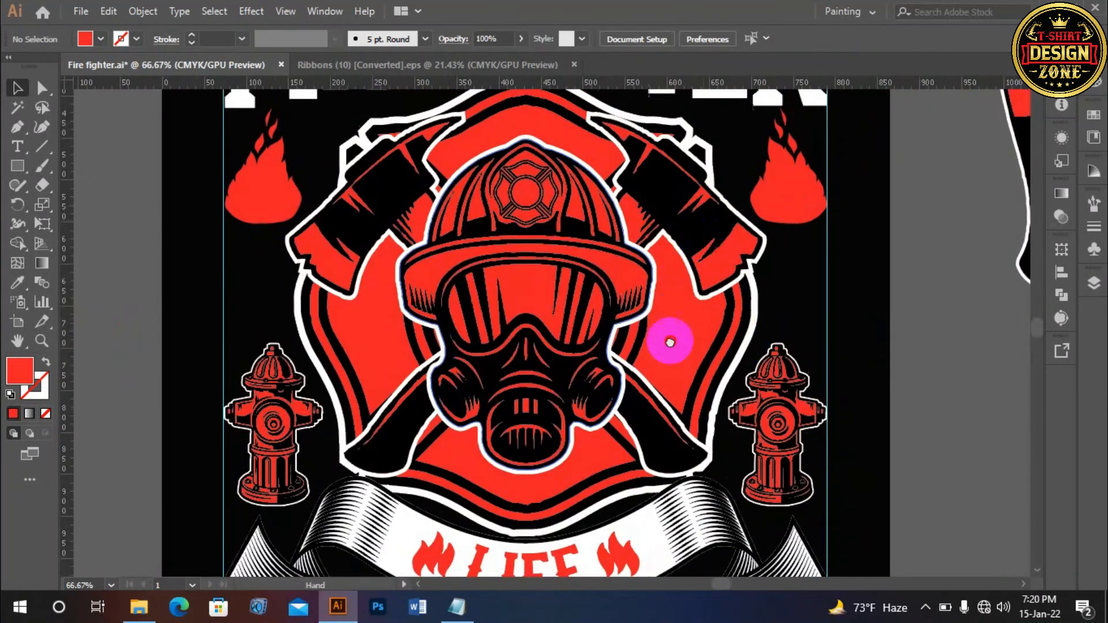
scroll(669, 342, up, 5)
scroll(532, 309, left, 2)
scroll(531, 309, up, 1)
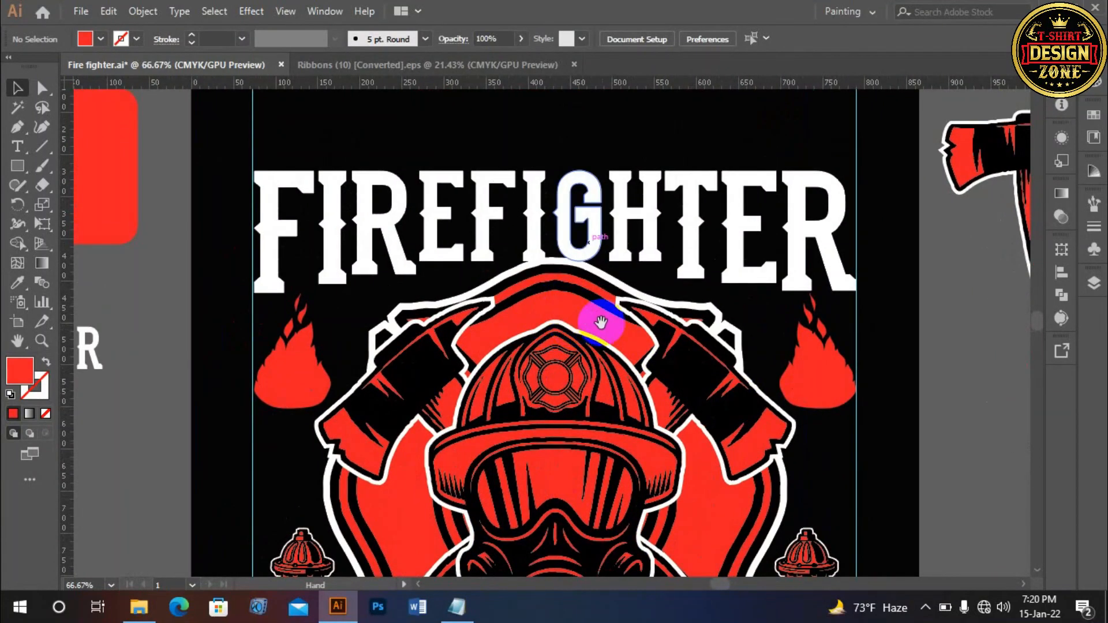
Look over the helmet, axes, hydrants and ribbon, and the spare lettering and multicolored flame beside the artboard.
scroll(578, 311, down, 2)
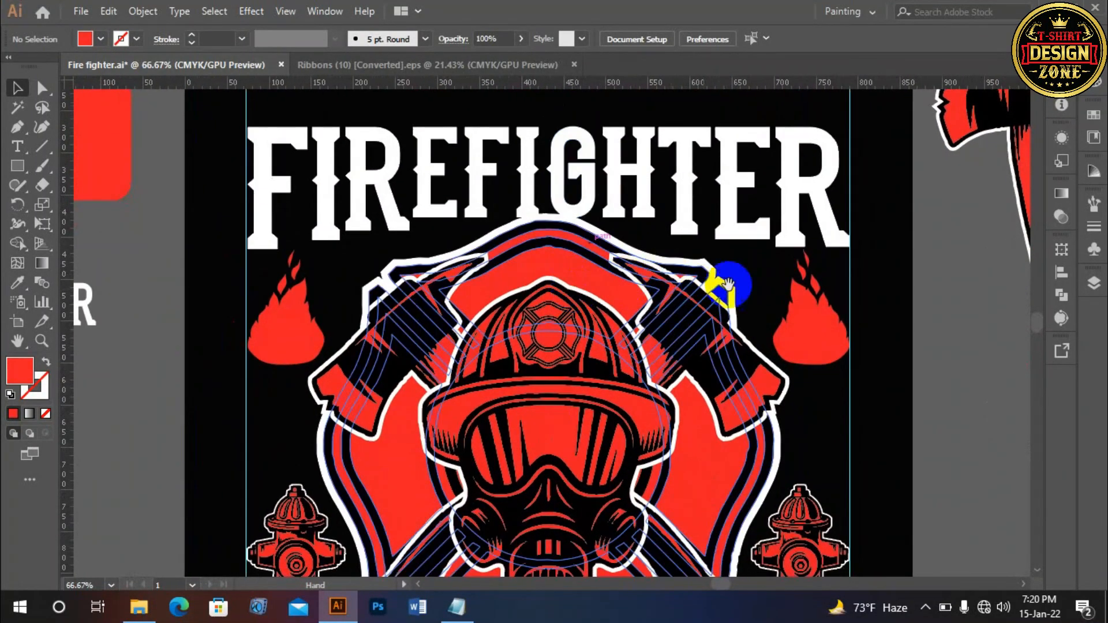
scroll(524, 239, down, 3)
scroll(604, 369, left, 3)
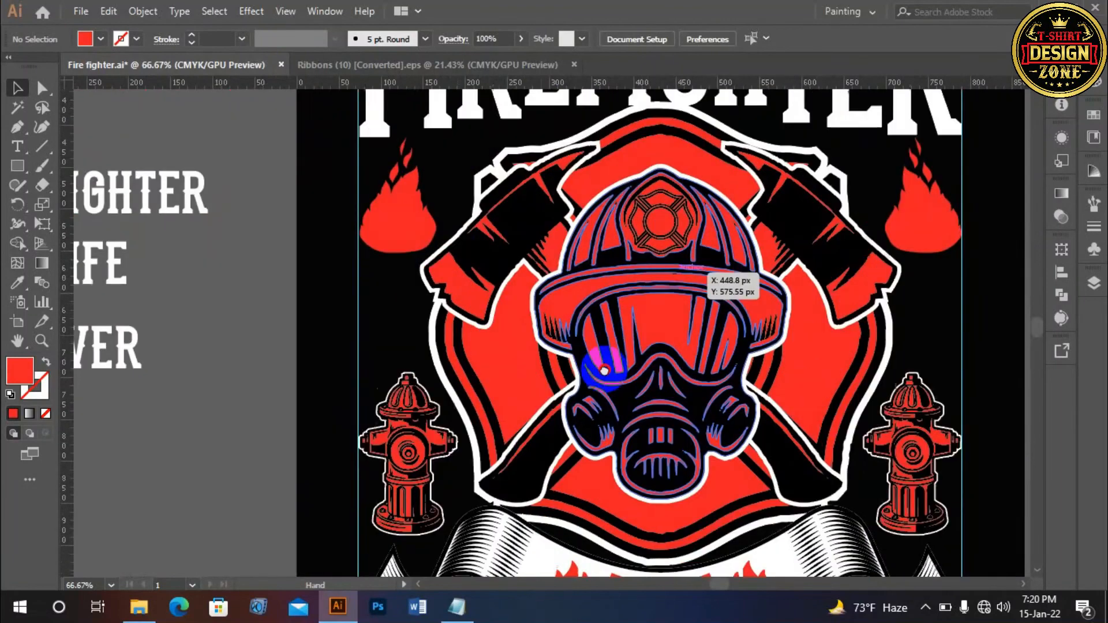
scroll(600, 323, down, 3)
scroll(506, 323, right, 6)
drag(714, 496, 533, 154)
drag(118, 200, 606, 465)
drag(369, 254, 639, 279)
drag(371, 297, 394, 282)
drag(569, 251, 739, 311)
drag(490, 393, 400, 251)
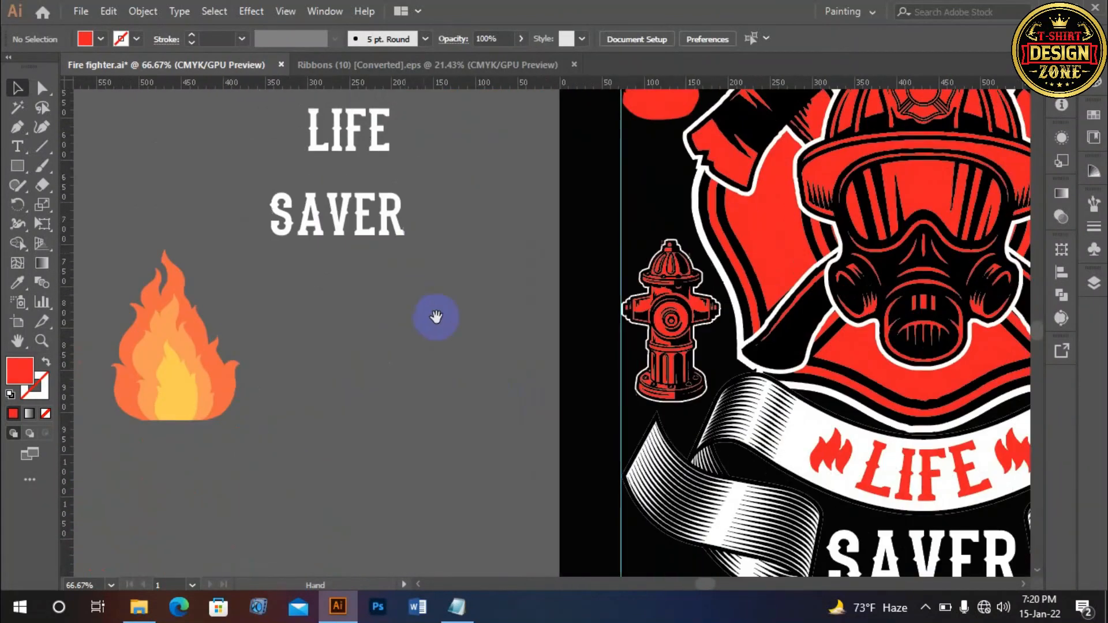
Ungroup the multicolored flame beside the artboard and move its yellow inner shape clear of the others.
drag(436, 317, 451, 269)
click(192, 295)
right_click(190, 288)
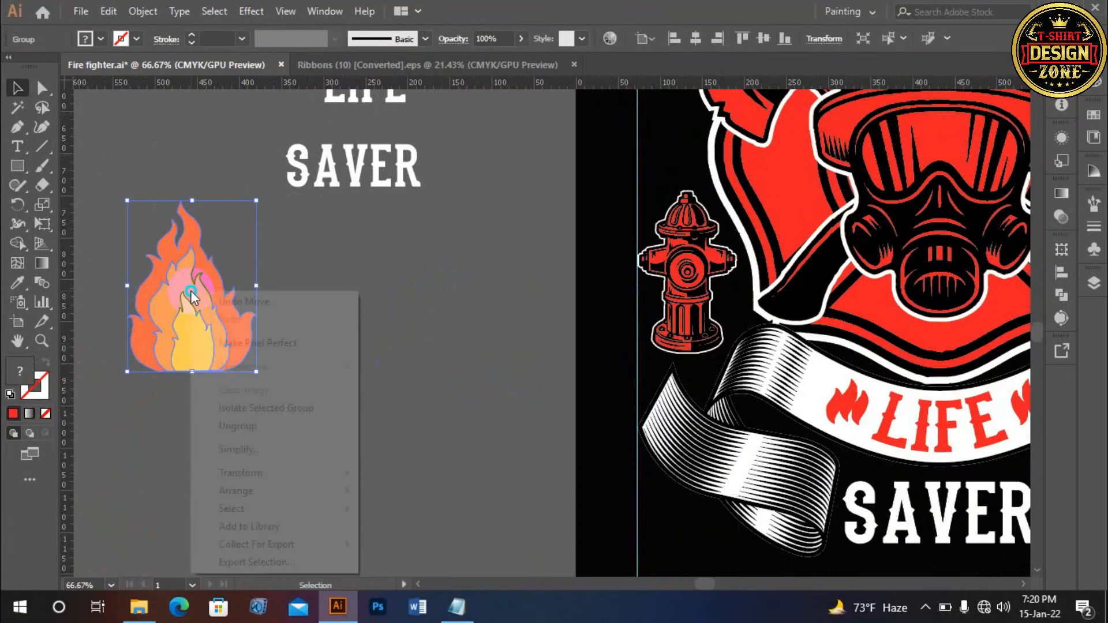
click(251, 425)
click(194, 343)
drag(194, 343, 387, 336)
Move the orange middle flame shape onto the artboard above the left hydrant and shrink it to start at the guide.
click(206, 385)
drag(201, 340, 570, 310)
drag(410, 453, 259, 510)
drag(393, 370, 462, 194)
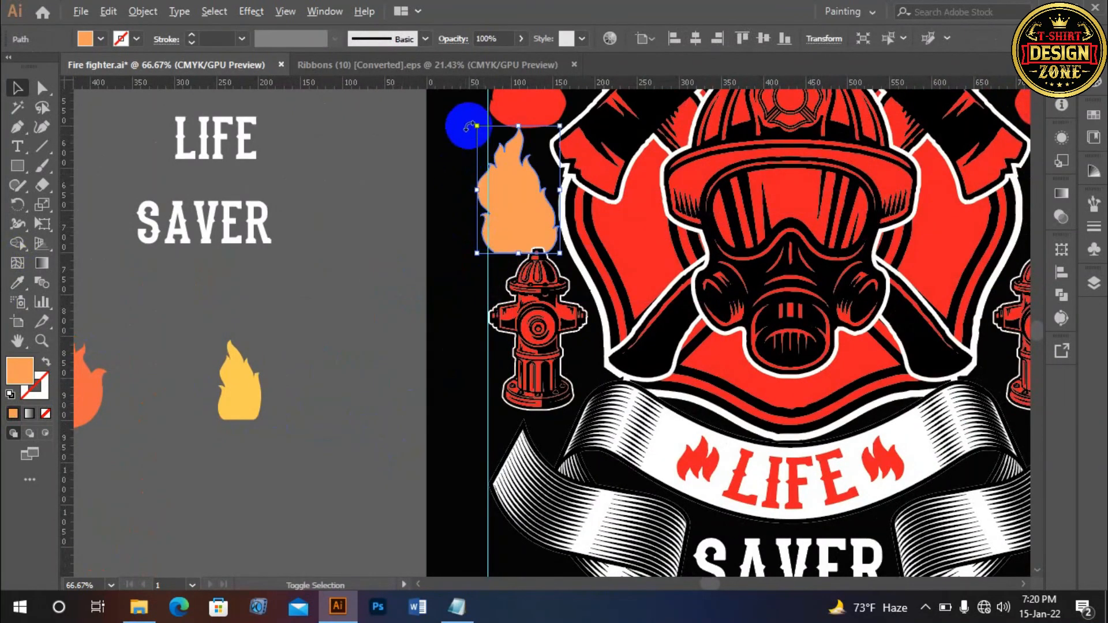
drag(476, 125, 489, 145)
click(430, 123)
Recolor the orange flame above the left hydrant with the red sampled from the flame above it, then deselect it.
drag(577, 183, 515, 224)
drag(337, 224, 295, 316)
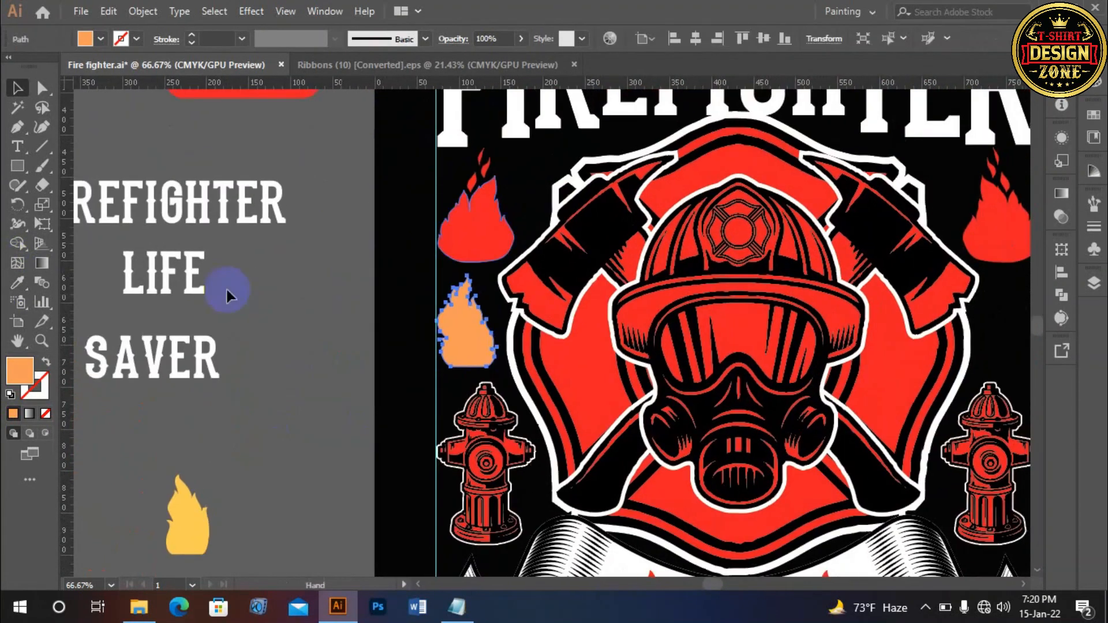
click(18, 282)
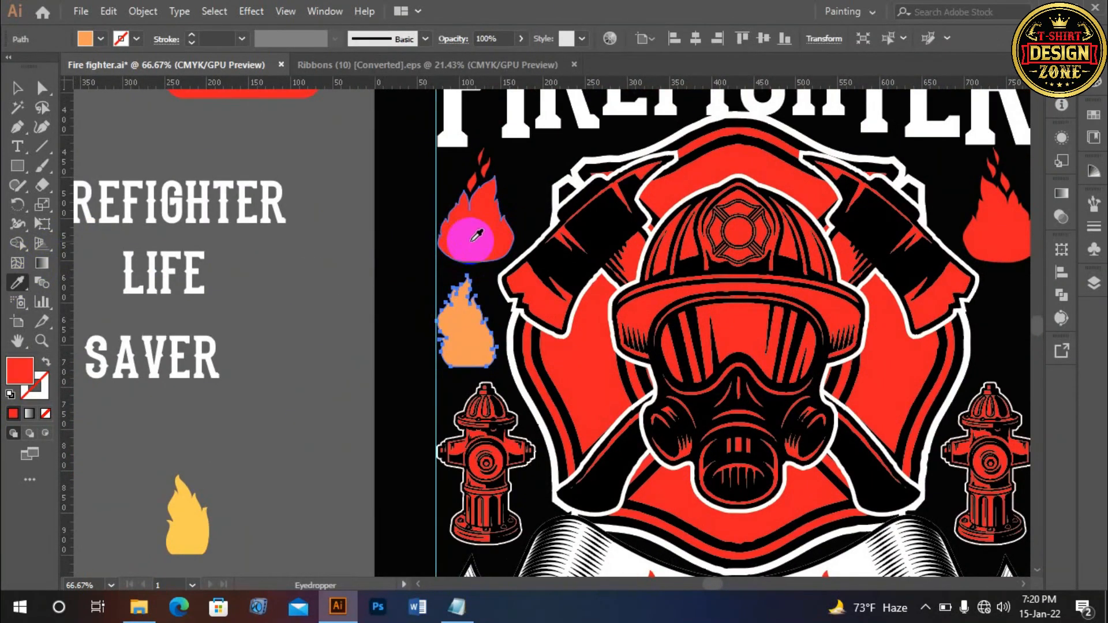
click(477, 235)
click(16, 88)
click(218, 199)
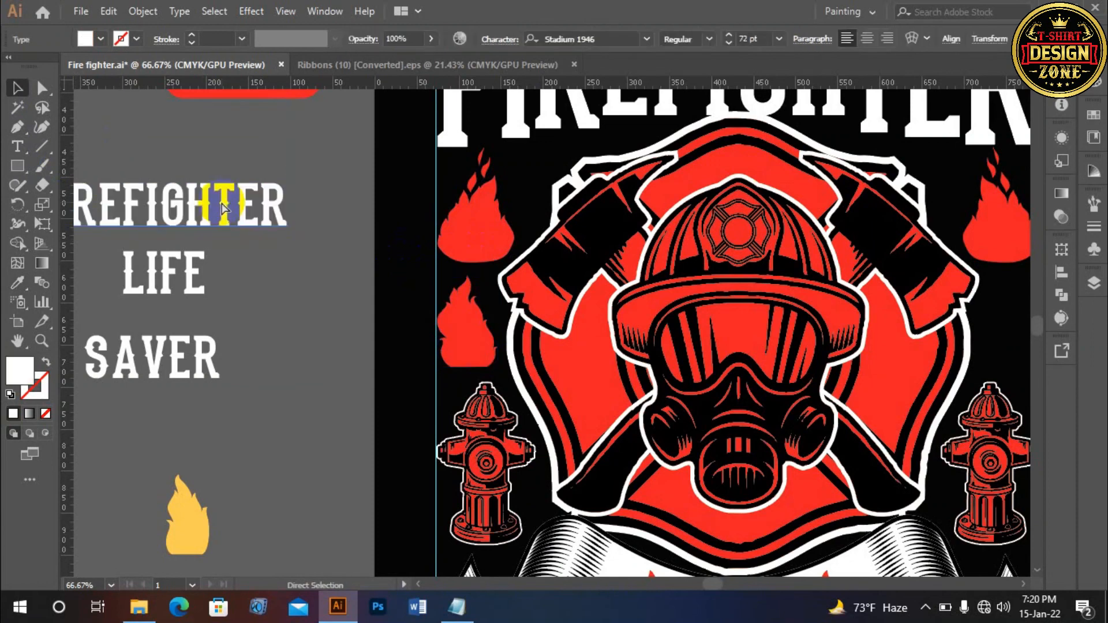
Delete the extra red flame between the left hydrant and the upper flame.
key(ctrl+0)
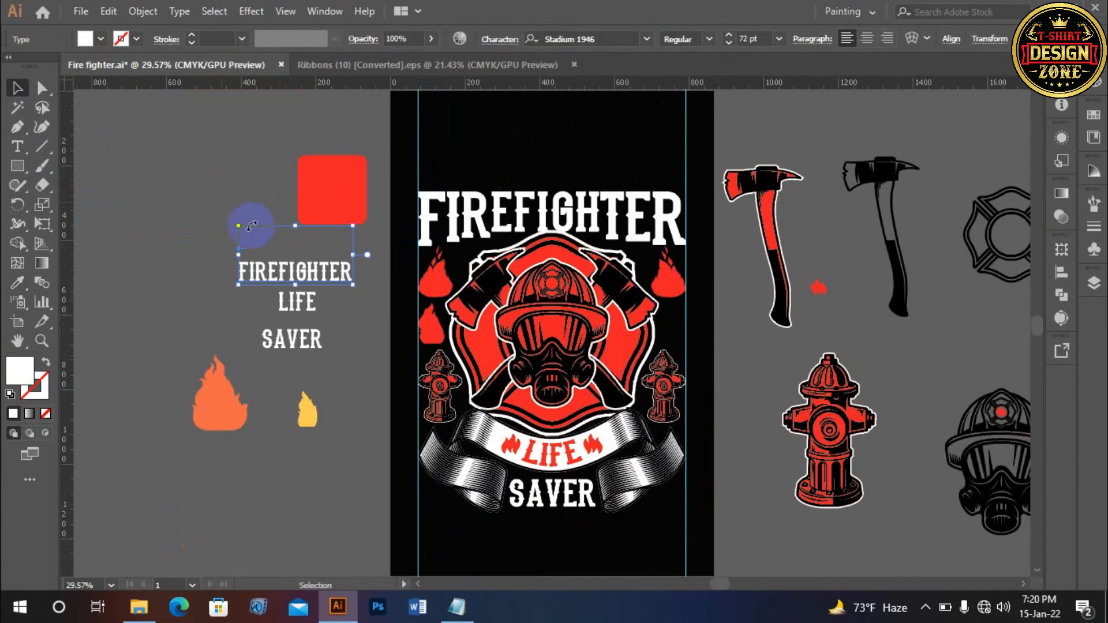
drag(754, 399, 683, 344)
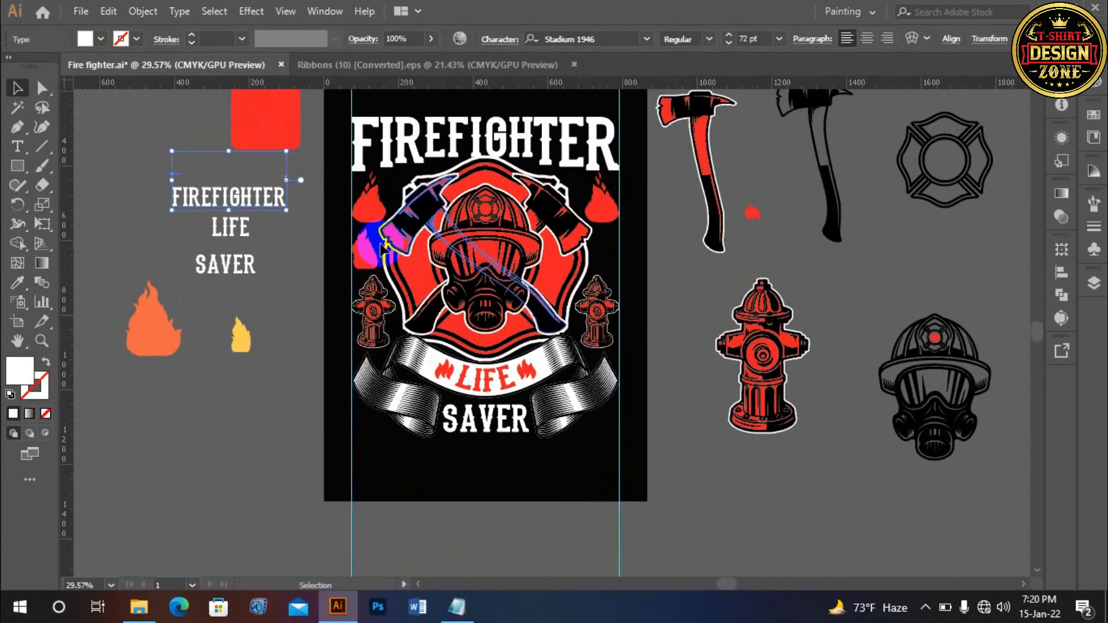
click(367, 243)
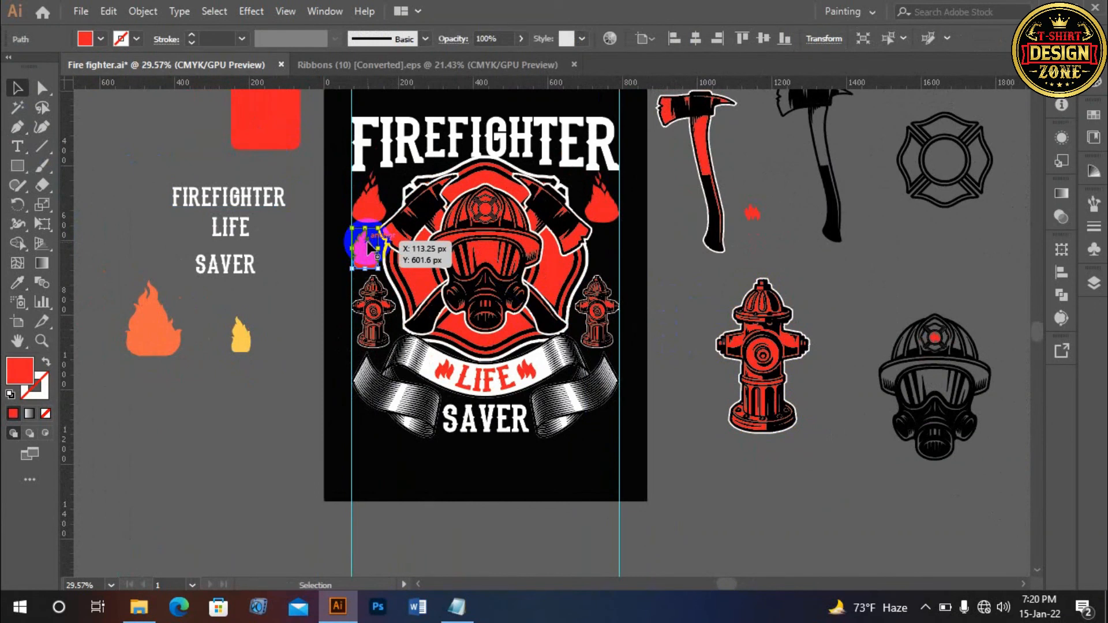
key(Delete)
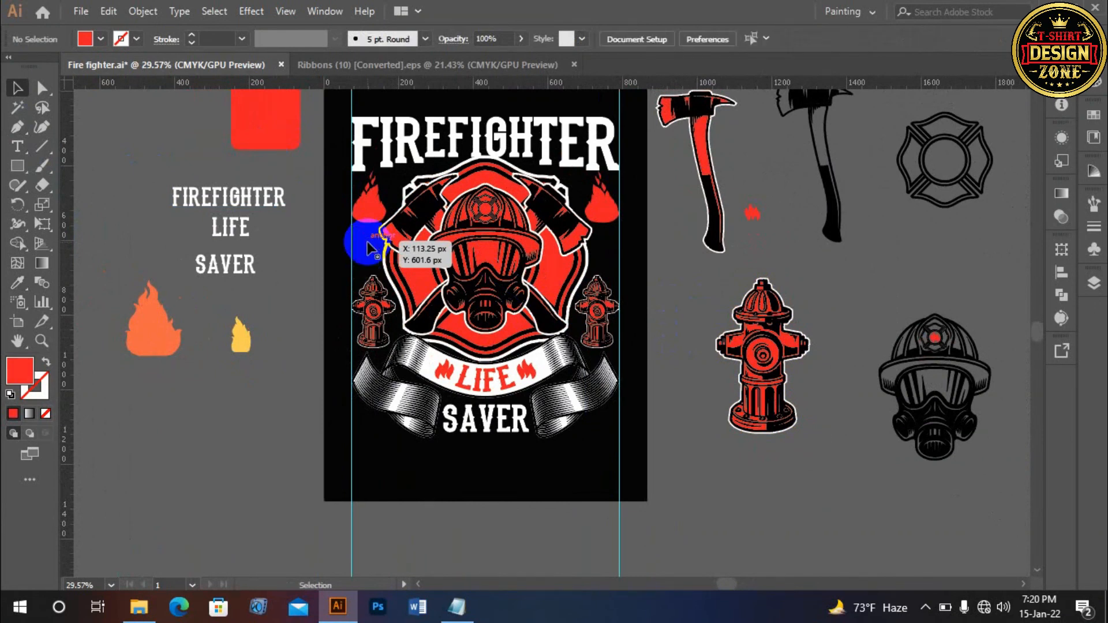
drag(367, 242, 434, 317)
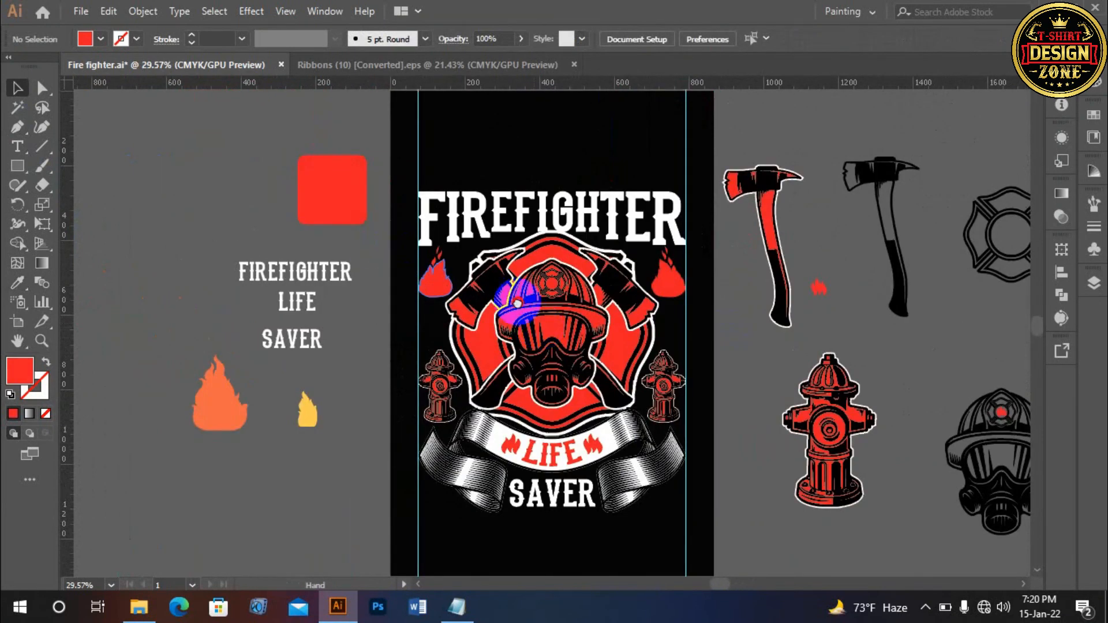